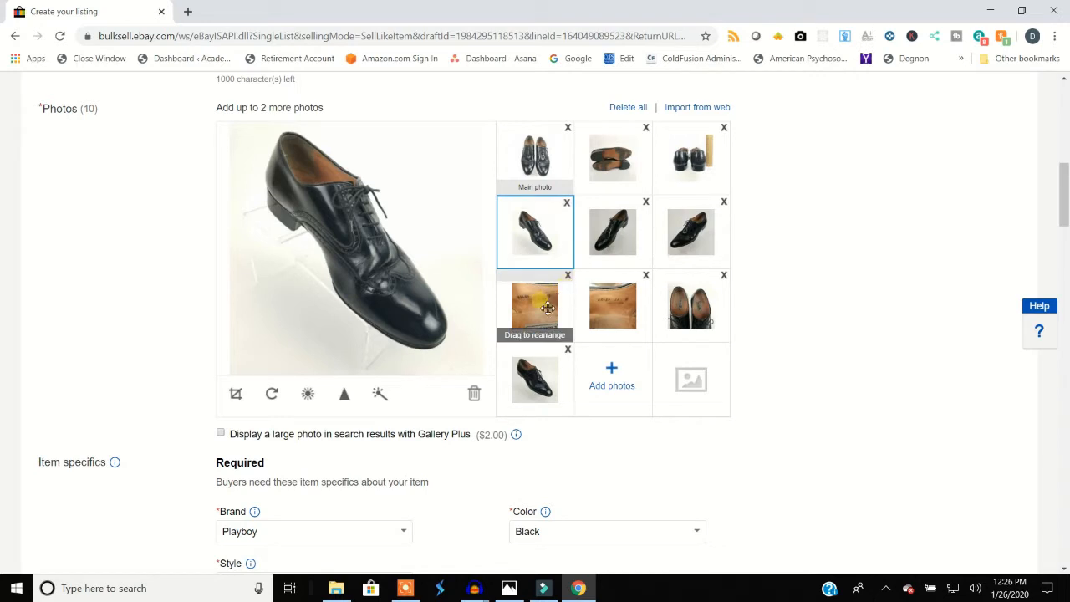
Step: Rearrange the listing photos so the two insole stamp close-ups come last, after the single-shoe and shoe-interior photos
{"action": "left_click_drag", "start_coordinate": [559, 316], "coordinate": [542, 383]}
{"action": "left_click_drag", "start_coordinate": [549, 316], "coordinate": [615, 305]}
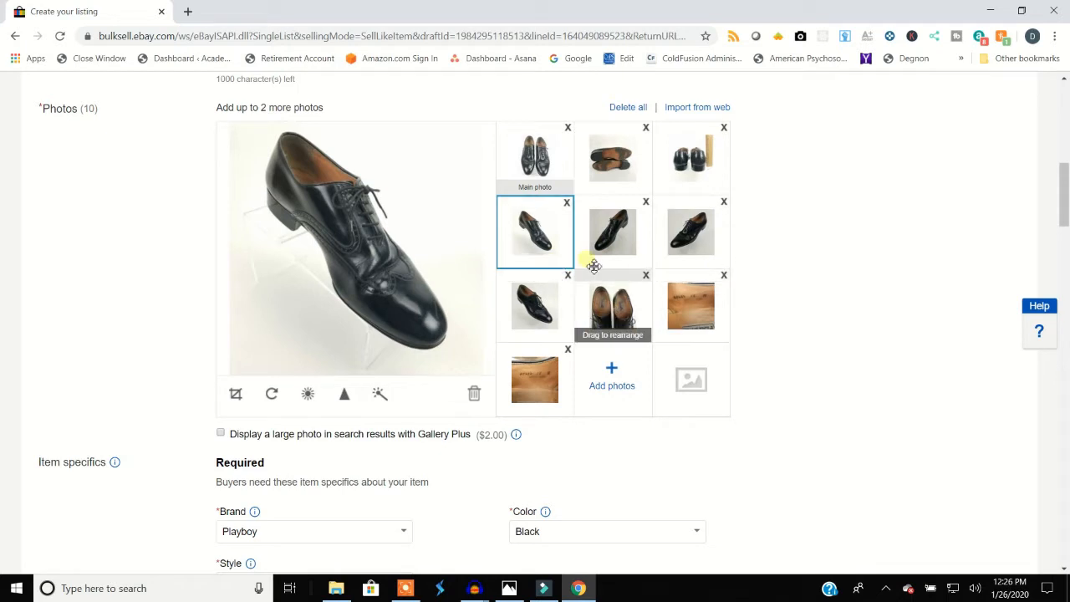
Step: Adjust the main shoe photo to contrast 16 and brightness -10, and save the edit
{"action": "left_click", "coordinate": [539, 164]}
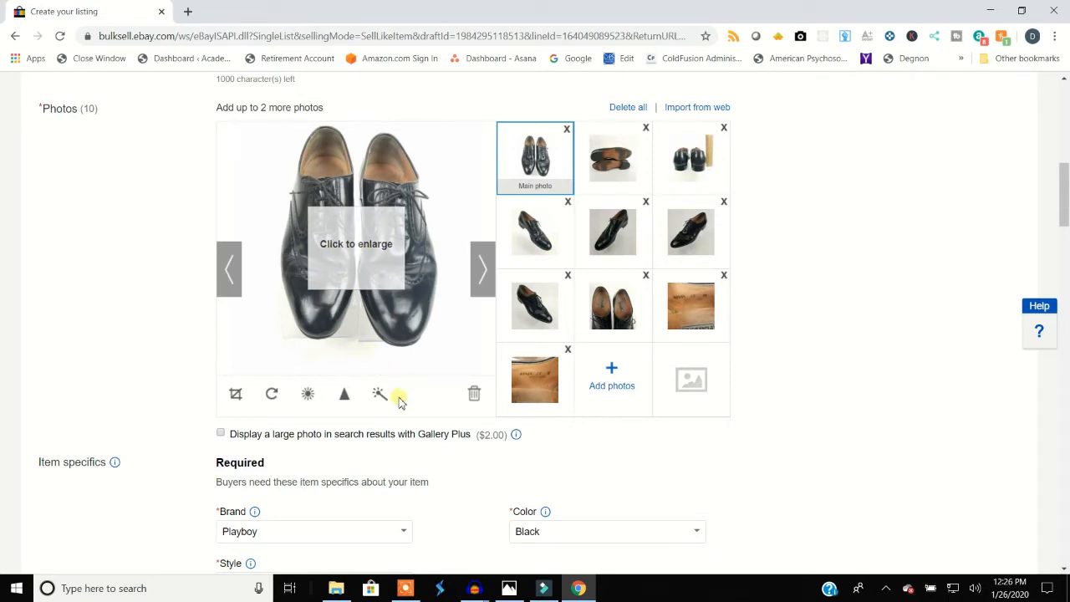
{"action": "left_click", "coordinate": [311, 399]}
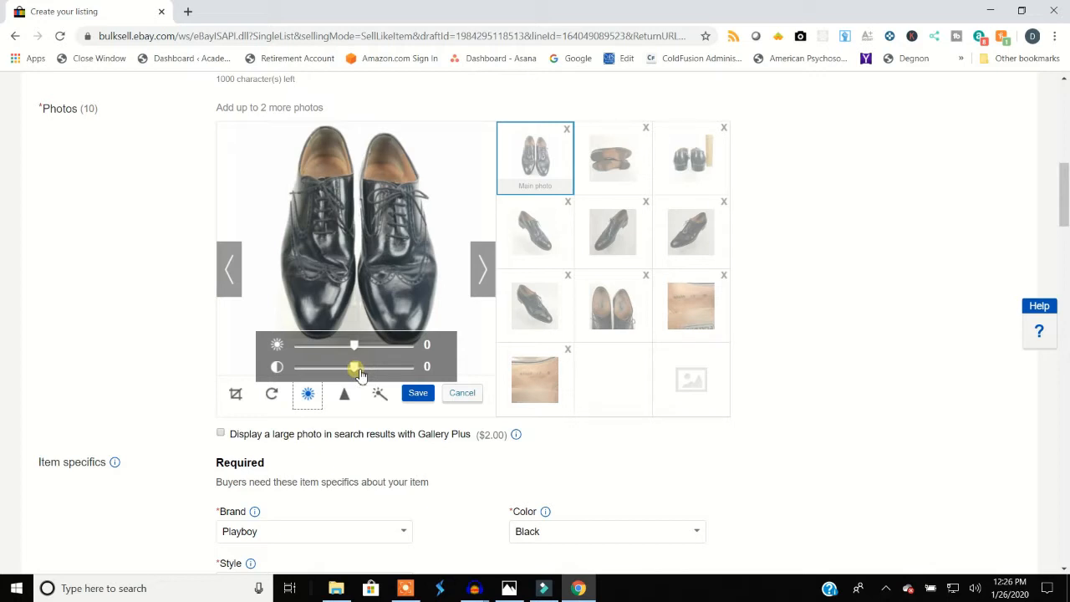
{"action": "left_click_drag", "start_coordinate": [361, 375], "coordinate": [362, 376]}
{"action": "left_click_drag", "start_coordinate": [356, 369], "coordinate": [368, 374]}
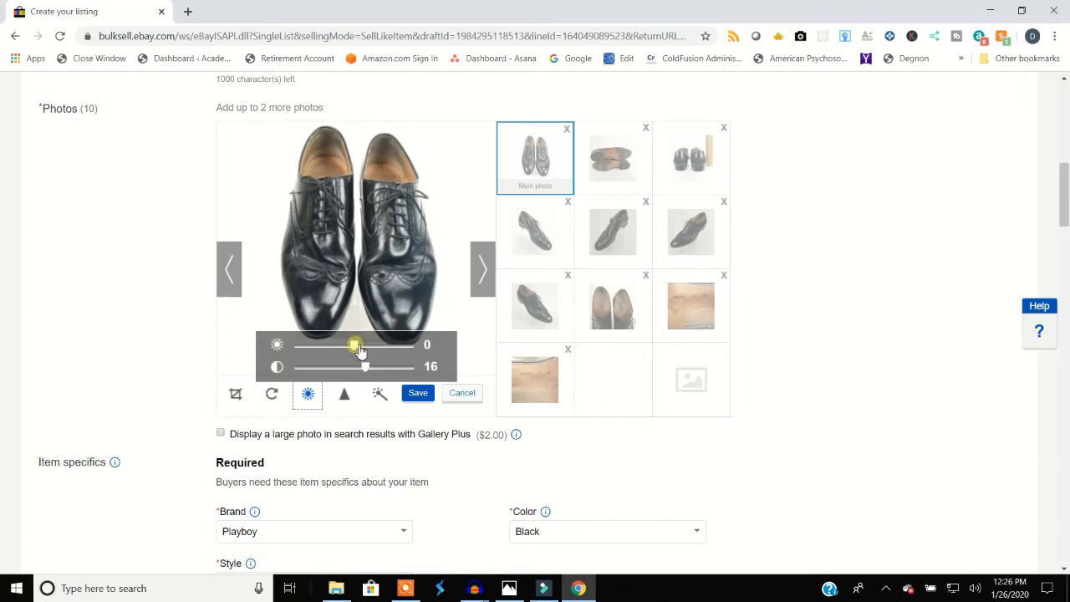
{"action": "left_click", "coordinate": [355, 347]}
{"action": "left_click_drag", "start_coordinate": [358, 351], "coordinate": [353, 355]}
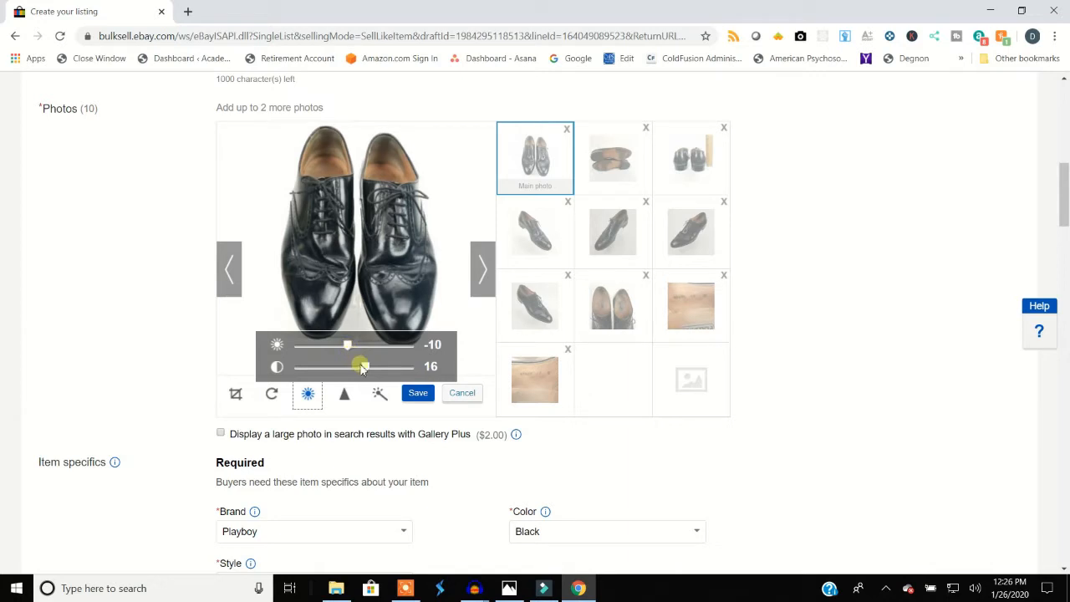
{"action": "left_click", "coordinate": [416, 395]}
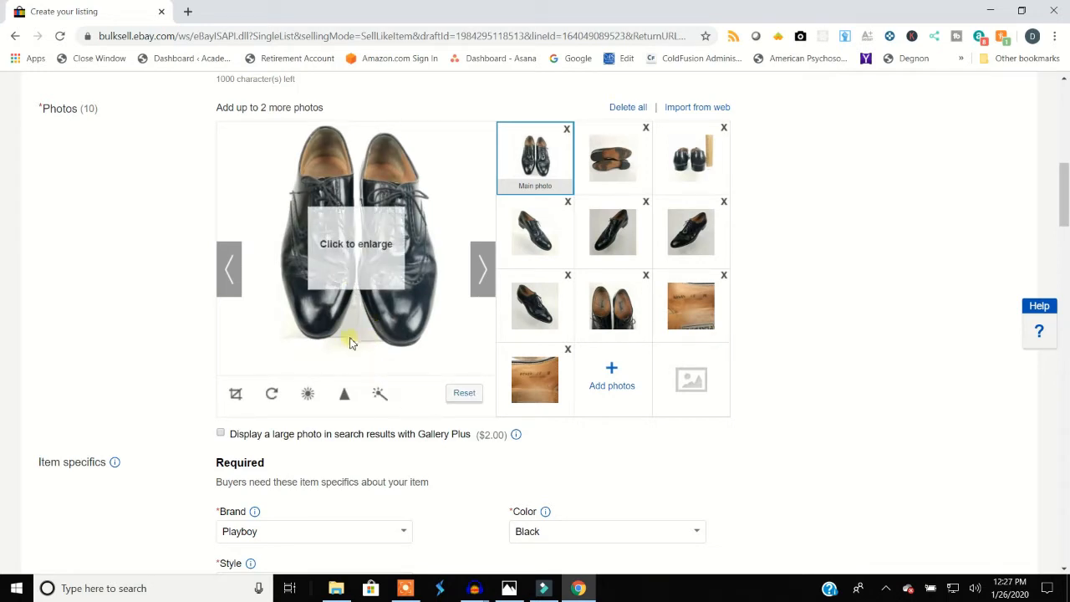
Step: Apply a second adjustment to the main photo, raising its contrast by 35, and save it
{"action": "left_click", "coordinate": [307, 393]}
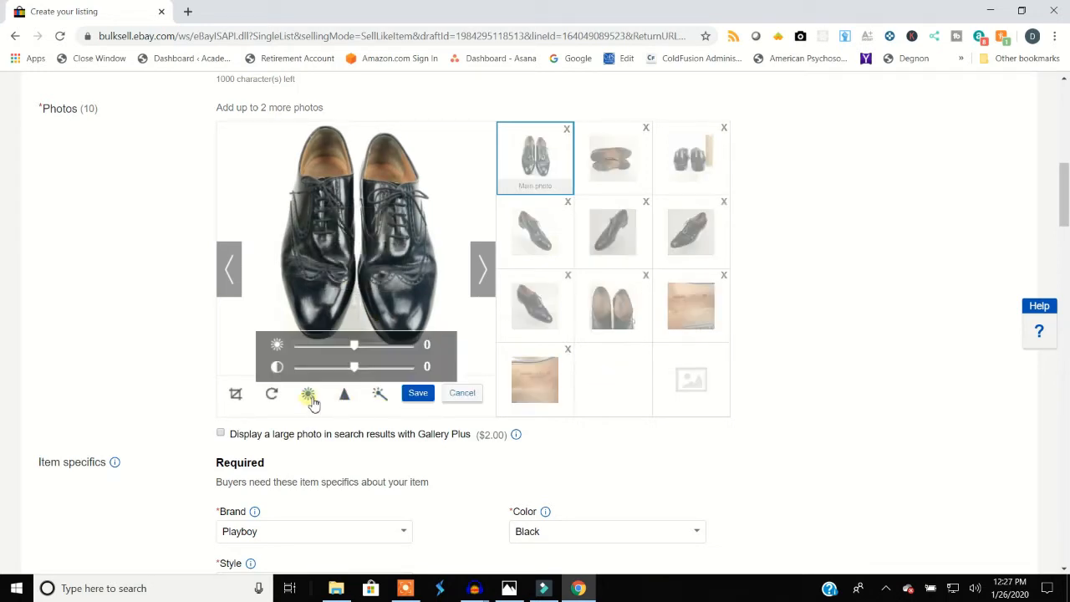
{"action": "mouse_move", "coordinate": [364, 378]}
{"action": "left_mouse_down"}
{"action": "mouse_move", "coordinate": [401, 378]}
{"action": "mouse_move", "coordinate": [382, 378]}
{"action": "left_mouse_up"}
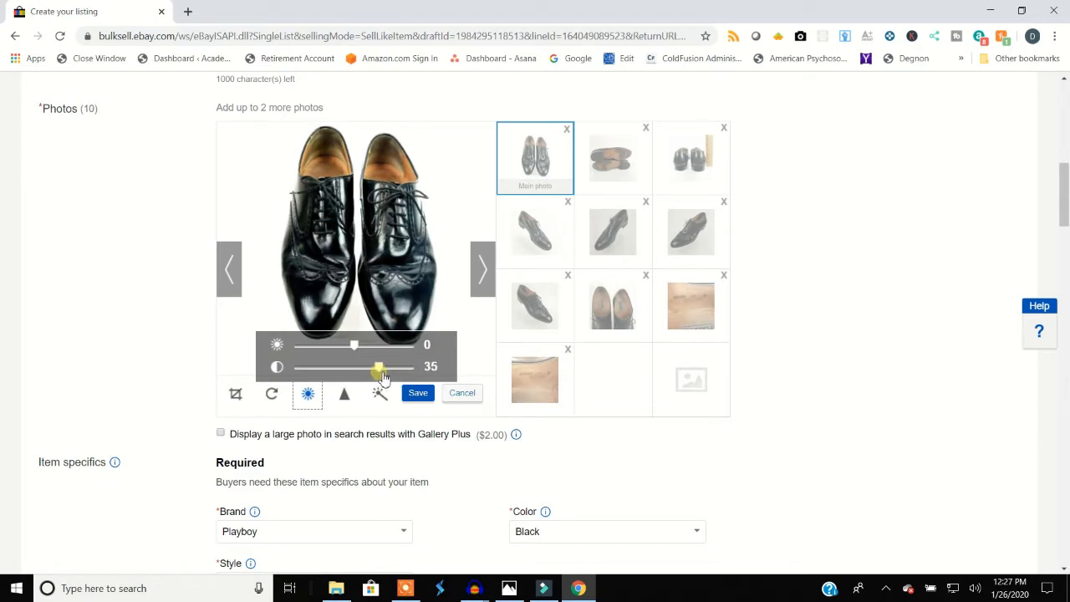
{"action": "left_click_drag", "start_coordinate": [354, 345], "coordinate": [381, 372]}
{"action": "left_click", "coordinate": [415, 394]}
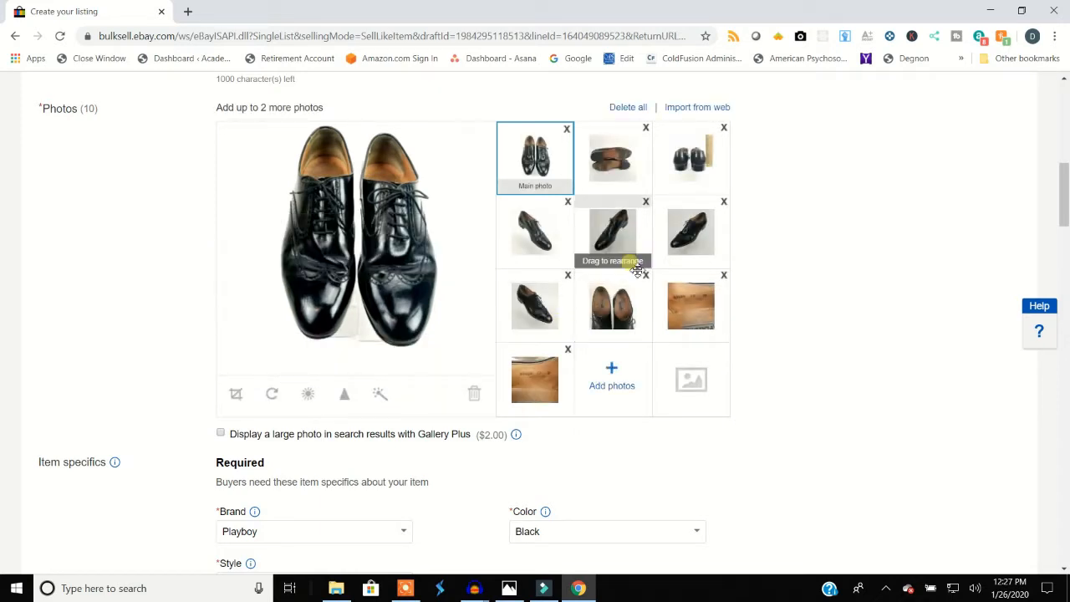
Step: Compare the unedited sole photo with the edited main photo, and inspect the main photo at enlarged size
{"action": "left_click", "coordinate": [618, 173]}
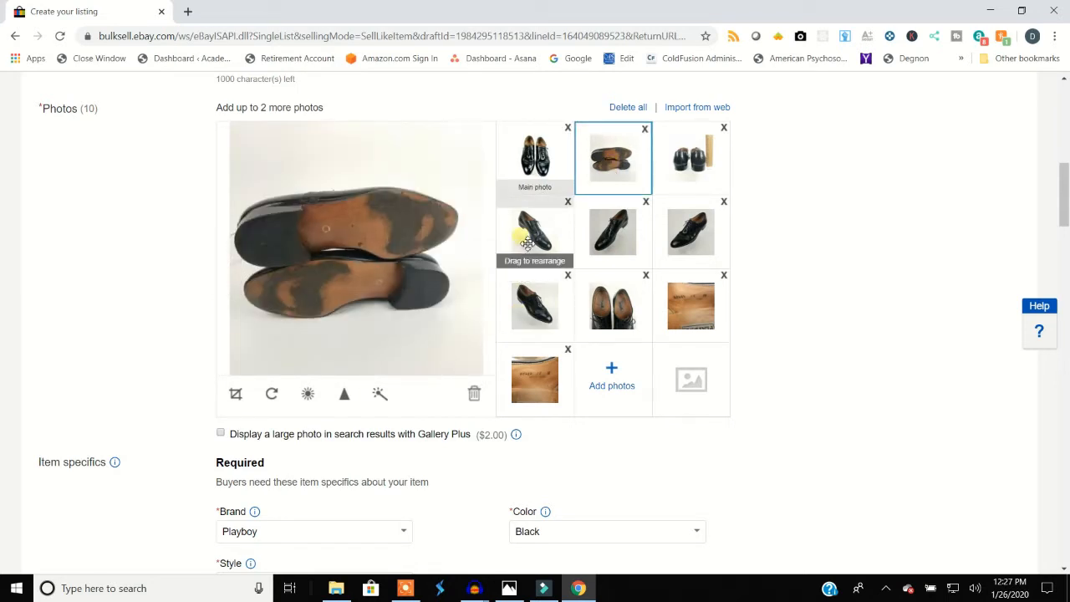
{"action": "left_click", "coordinate": [535, 180]}
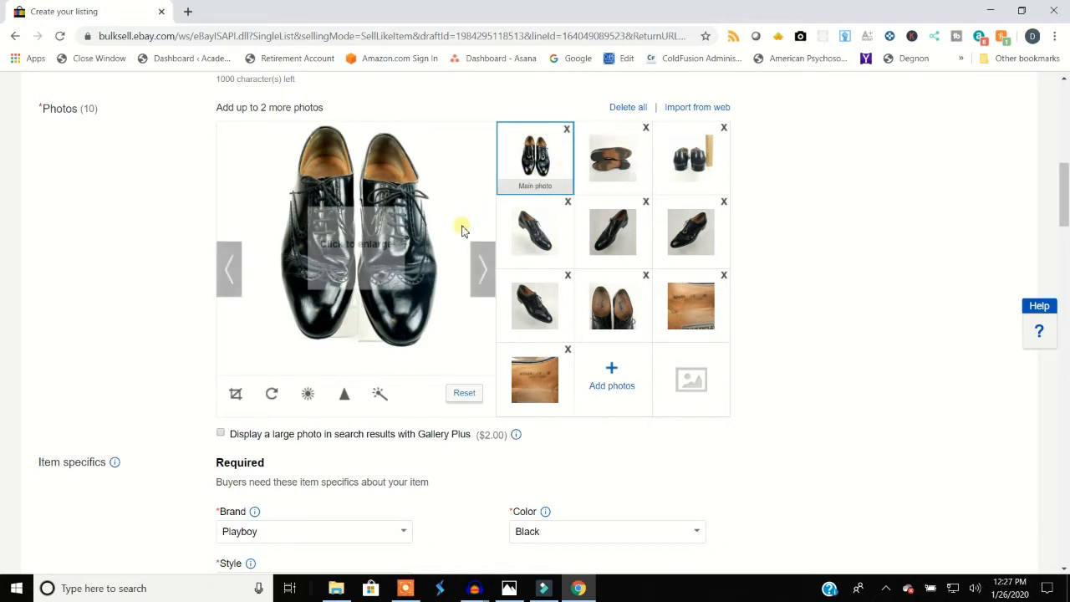
{"action": "left_click", "coordinate": [365, 247]}
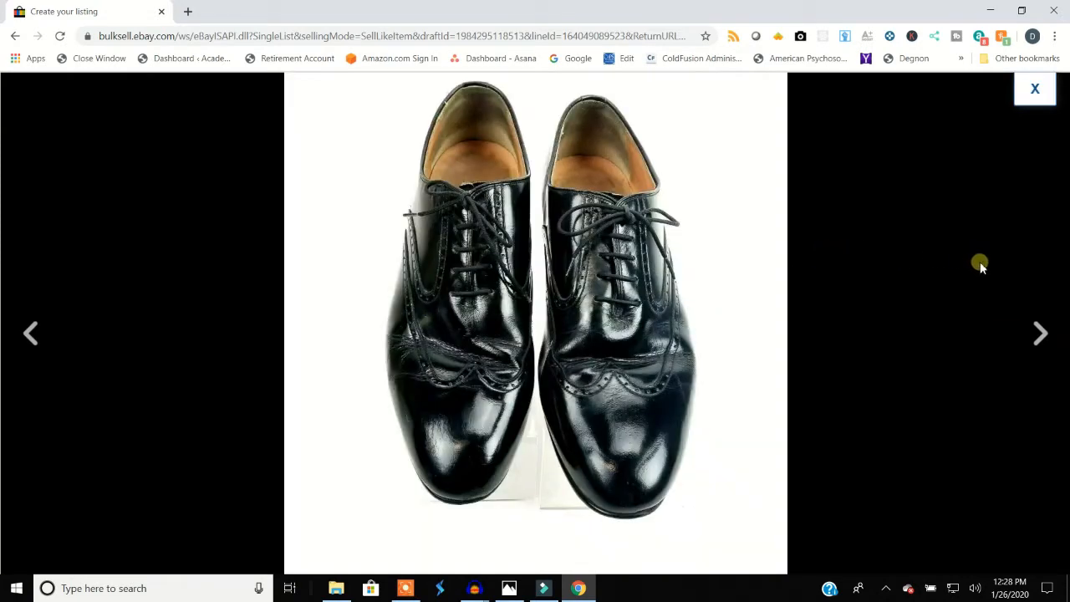
{"action": "left_click", "coordinate": [1037, 92]}
Step: Set the sole photo's contrast to 55 and brightness to 16, and save the edit
{"action": "left_click", "coordinate": [620, 157]}
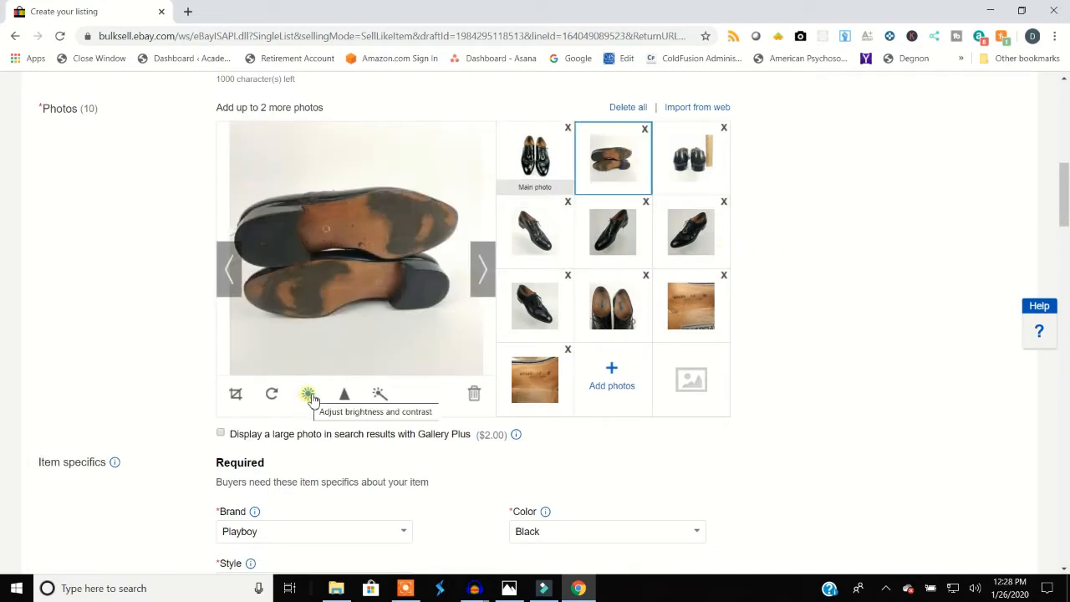
{"action": "left_click", "coordinate": [308, 396]}
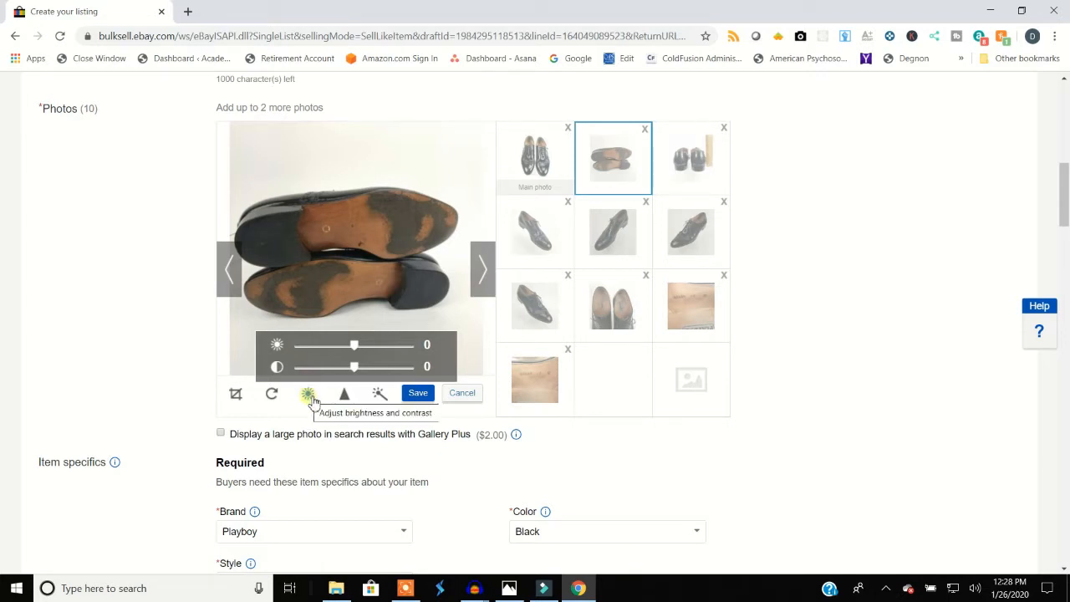
{"action": "left_click", "coordinate": [318, 399]}
{"action": "left_click_drag", "start_coordinate": [355, 370], "coordinate": [398, 371]}
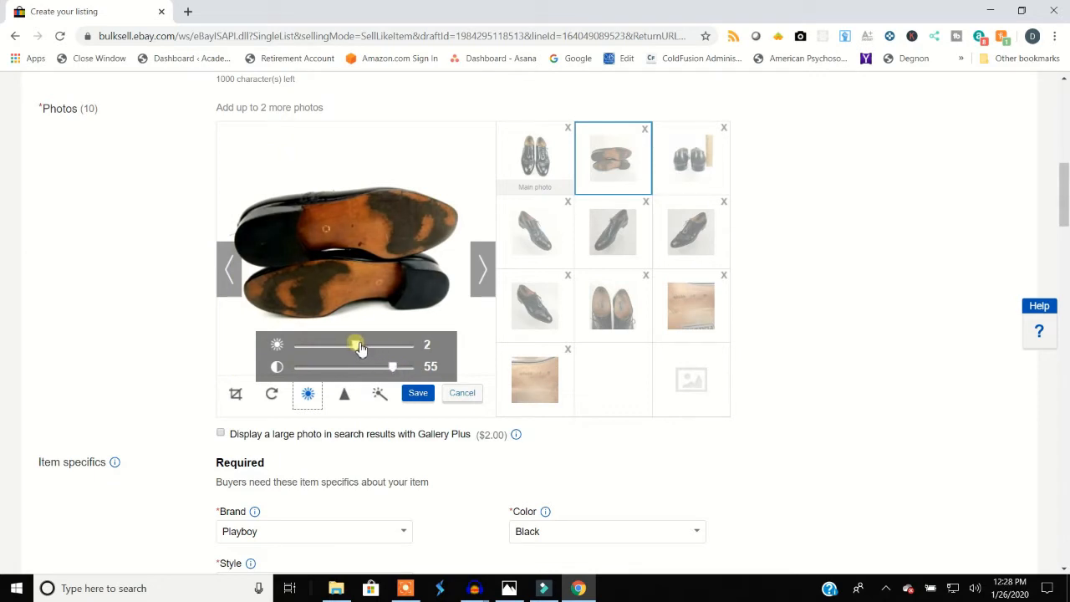
{"action": "left_click_drag", "start_coordinate": [362, 349], "coordinate": [372, 350]}
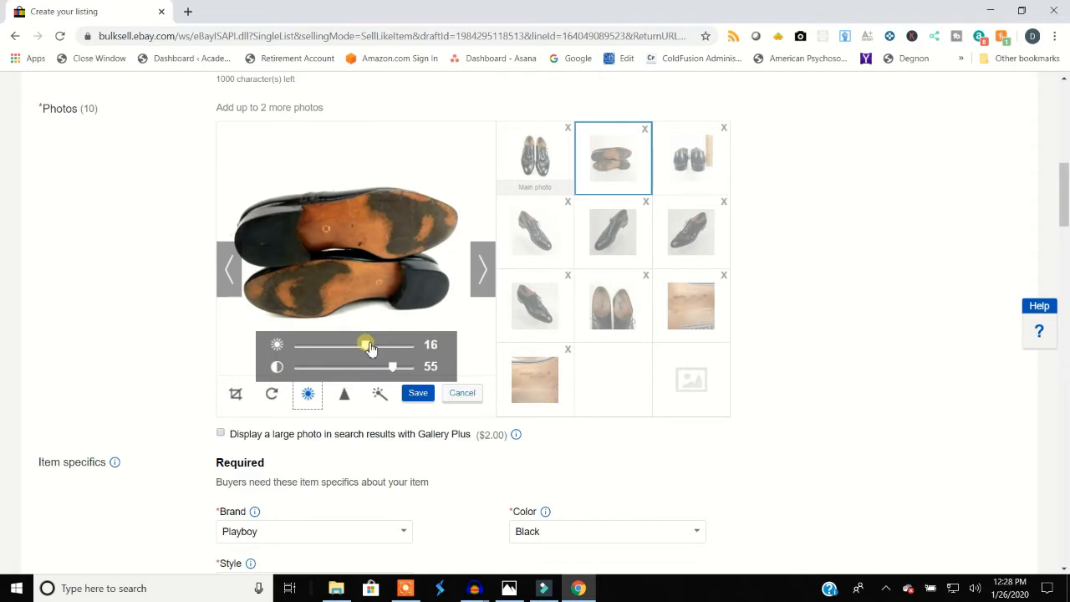
{"action": "left_click", "coordinate": [418, 393]}
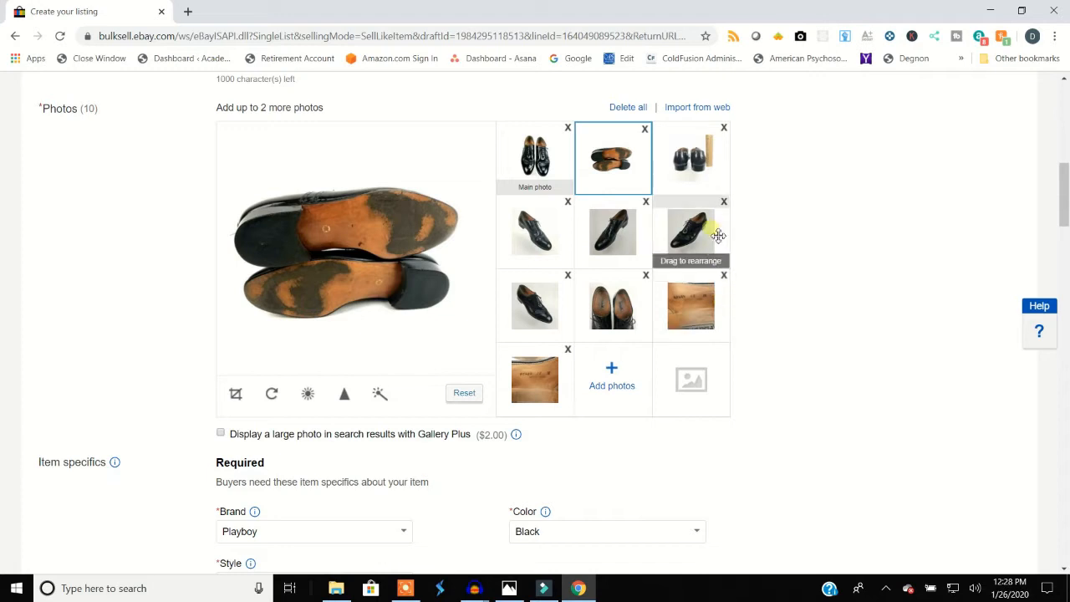
Step: Increase the contrast of the heel photo with the ruler and save the edit
{"action": "left_click", "coordinate": [696, 178]}
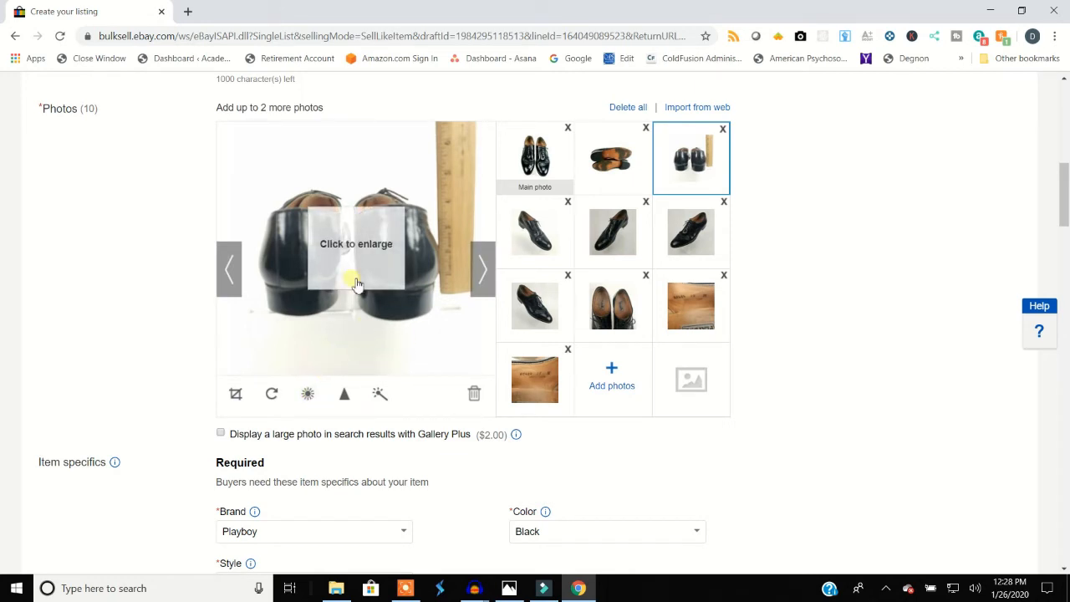
{"action": "left_click", "coordinate": [308, 396]}
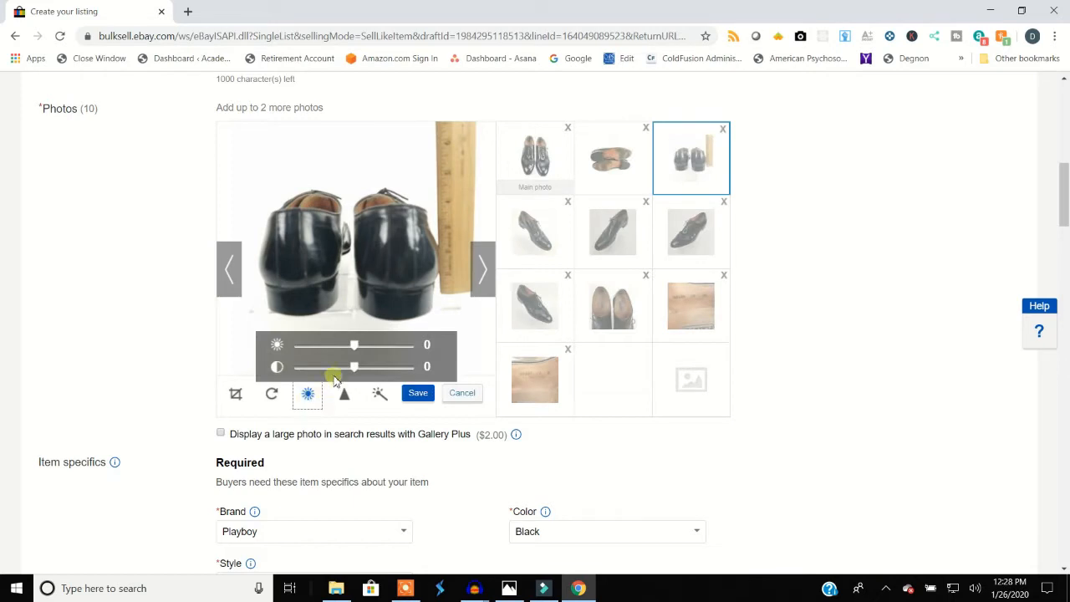
{"action": "left_click_drag", "start_coordinate": [358, 377], "coordinate": [383, 385]}
{"action": "left_click", "coordinate": [418, 393]}
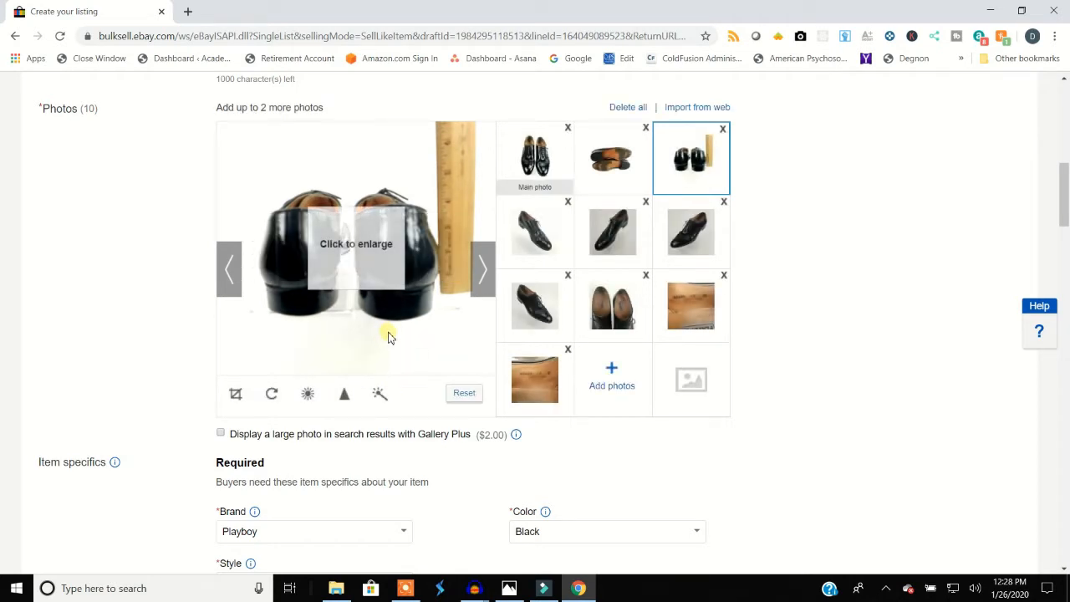
Step: Apply a further adjustment to the heel photo with contrast 34 and brightness -7, and save it
{"action": "left_click", "coordinate": [308, 394]}
{"action": "mouse_move", "coordinate": [354, 367]}
{"action": "left_mouse_down"}
{"action": "mouse_move", "coordinate": [384, 368]}
{"action": "mouse_move", "coordinate": [357, 352]}
{"action": "left_mouse_up"}
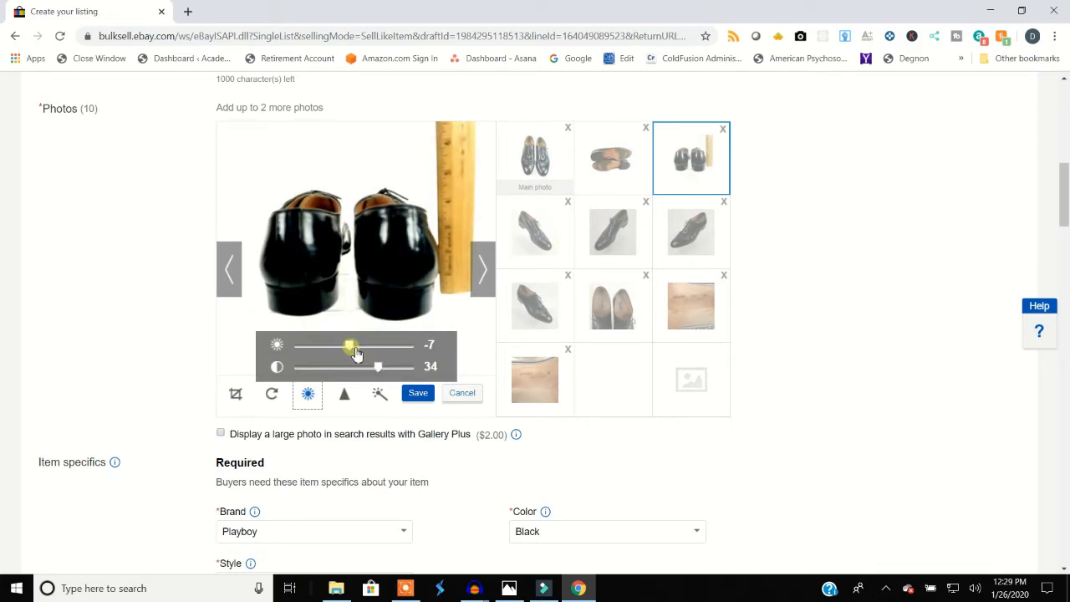
{"action": "left_click", "coordinate": [420, 393]}
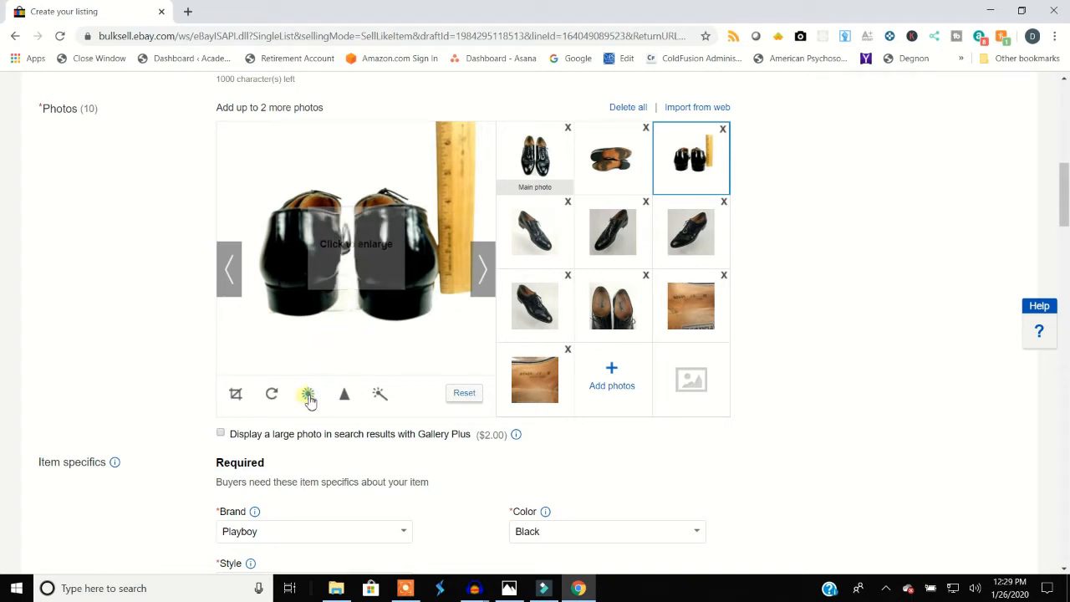
Step: Sharpen the heel photo to 140%, save it, and check the result at enlarged size
{"action": "left_click", "coordinate": [308, 396]}
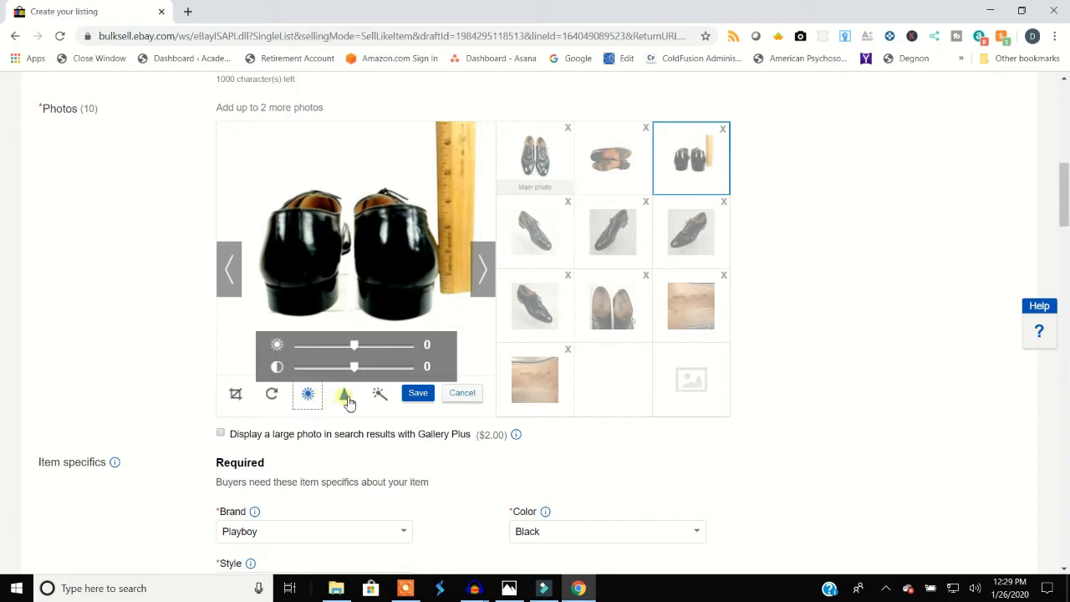
{"action": "left_click", "coordinate": [349, 405]}
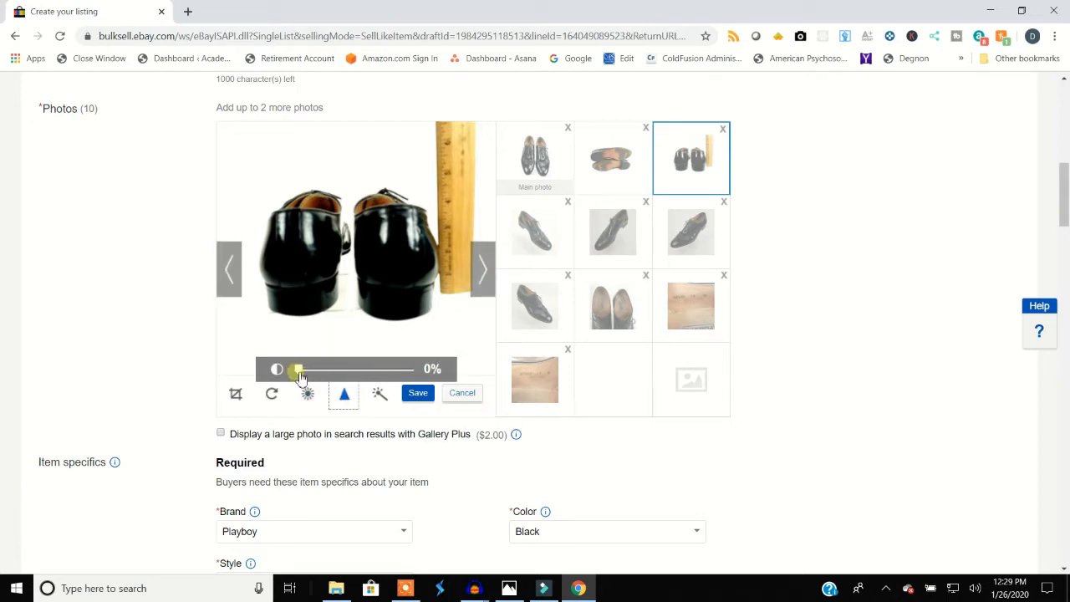
{"action": "left_click_drag", "start_coordinate": [306, 375], "coordinate": [378, 379]}
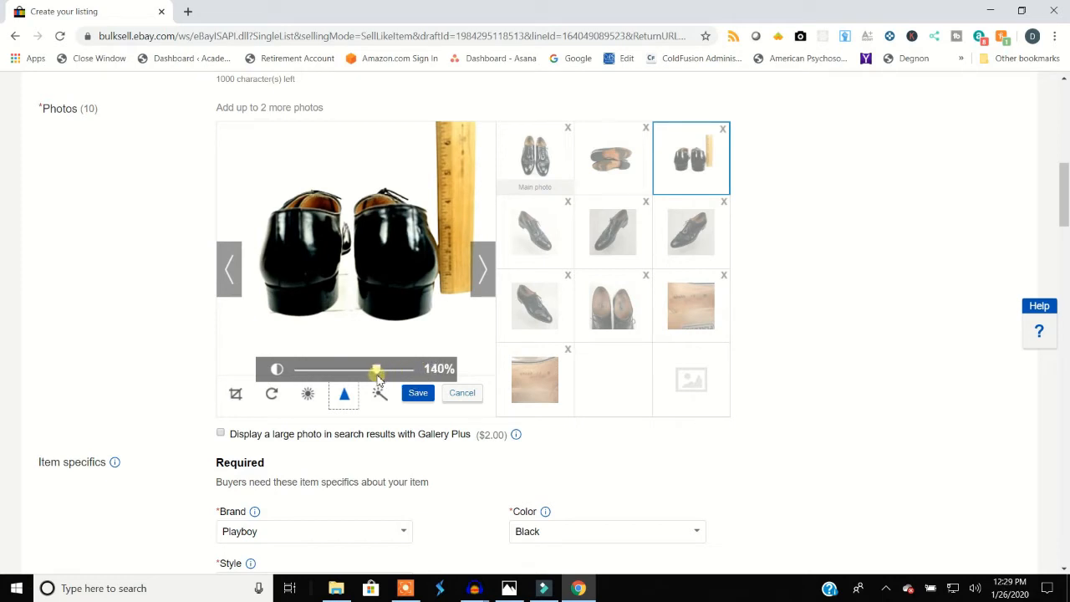
{"action": "left_click", "coordinate": [418, 393]}
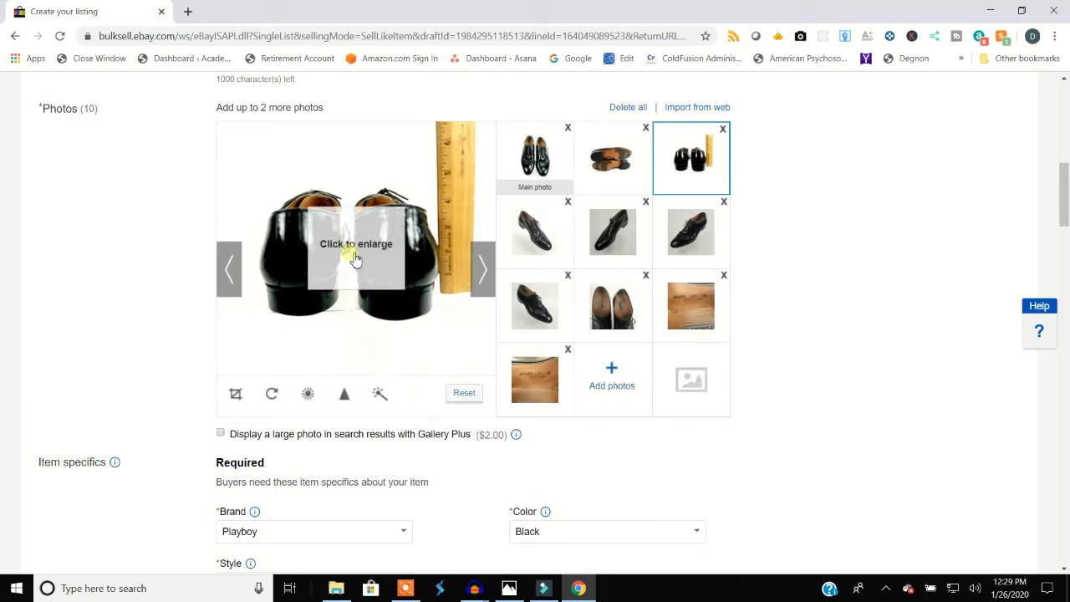
{"action": "left_click", "coordinate": [322, 260]}
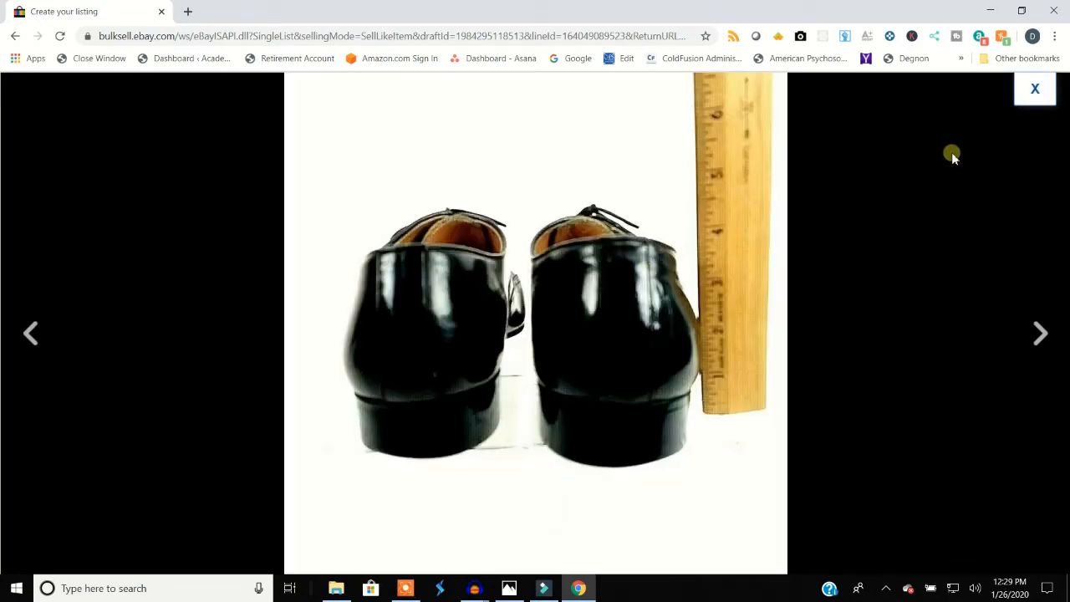
{"action": "left_click", "coordinate": [1046, 98]}
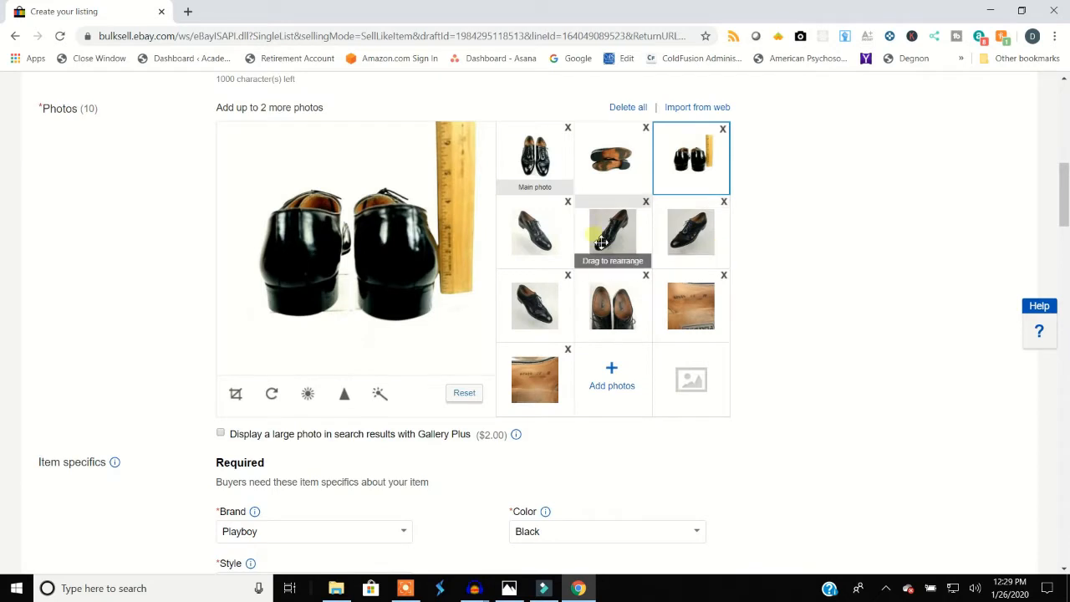
Step: Set the fourth photo, a single angled shoe, to contrast 59 and brightness -1, and save the edit
{"action": "left_click", "coordinate": [534, 244]}
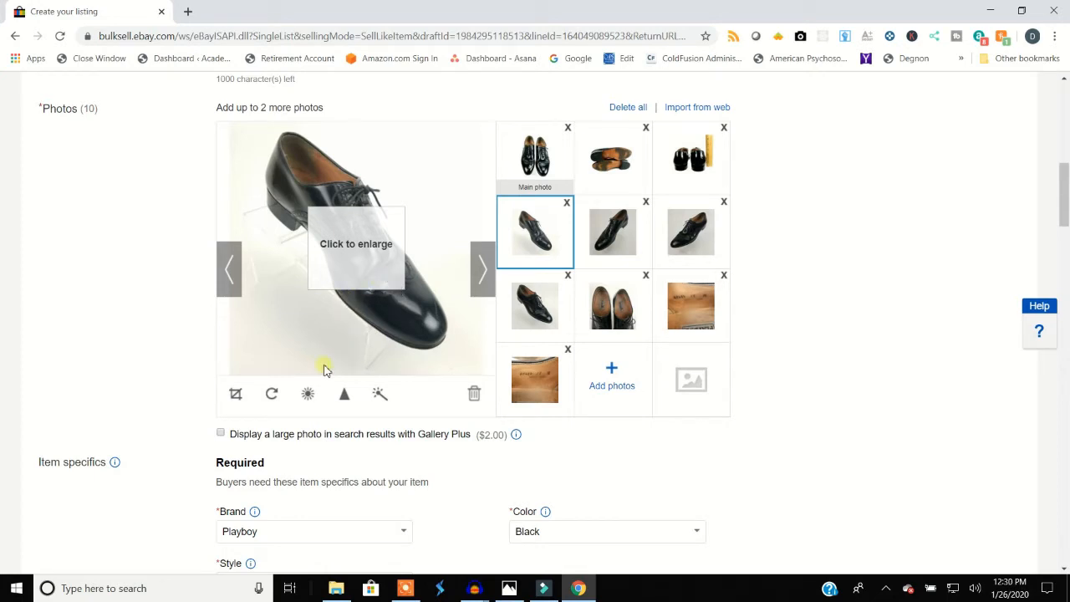
{"action": "left_click", "coordinate": [307, 394]}
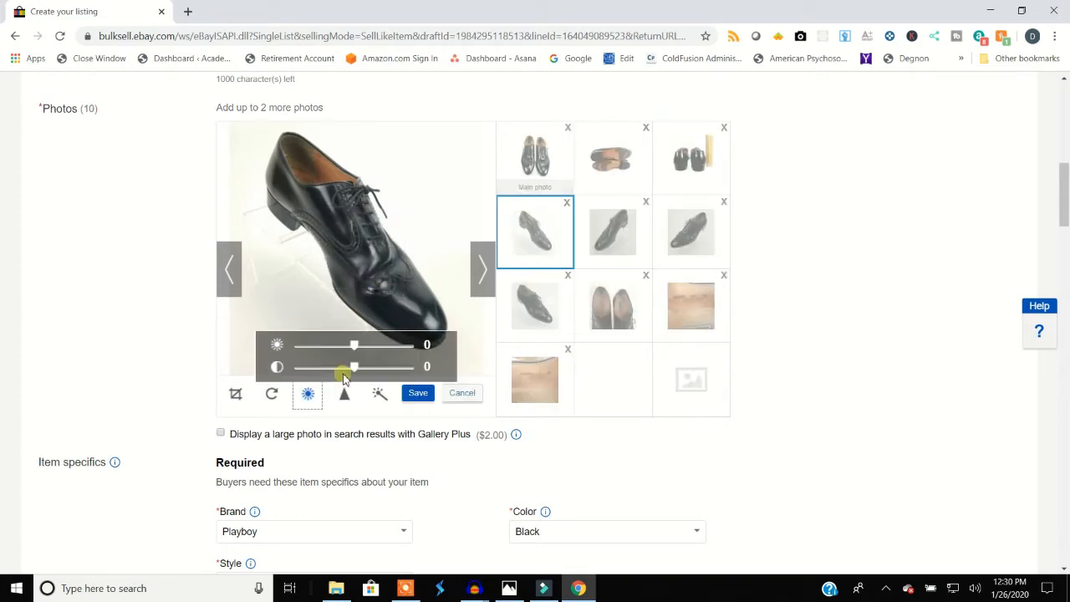
{"action": "left_click_drag", "start_coordinate": [357, 374], "coordinate": [358, 352]}
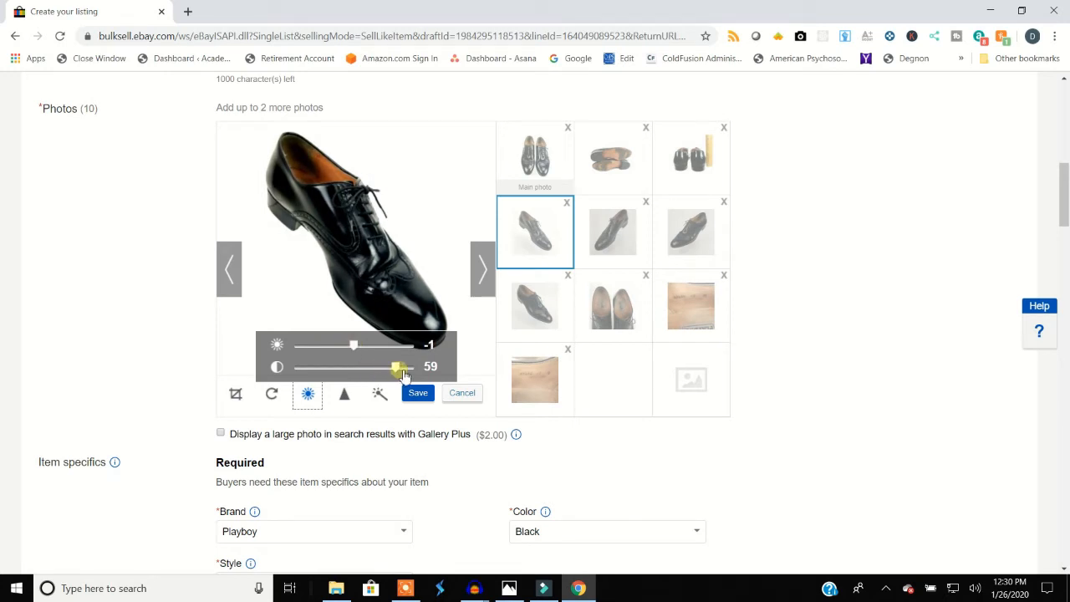
{"action": "left_click", "coordinate": [418, 392]}
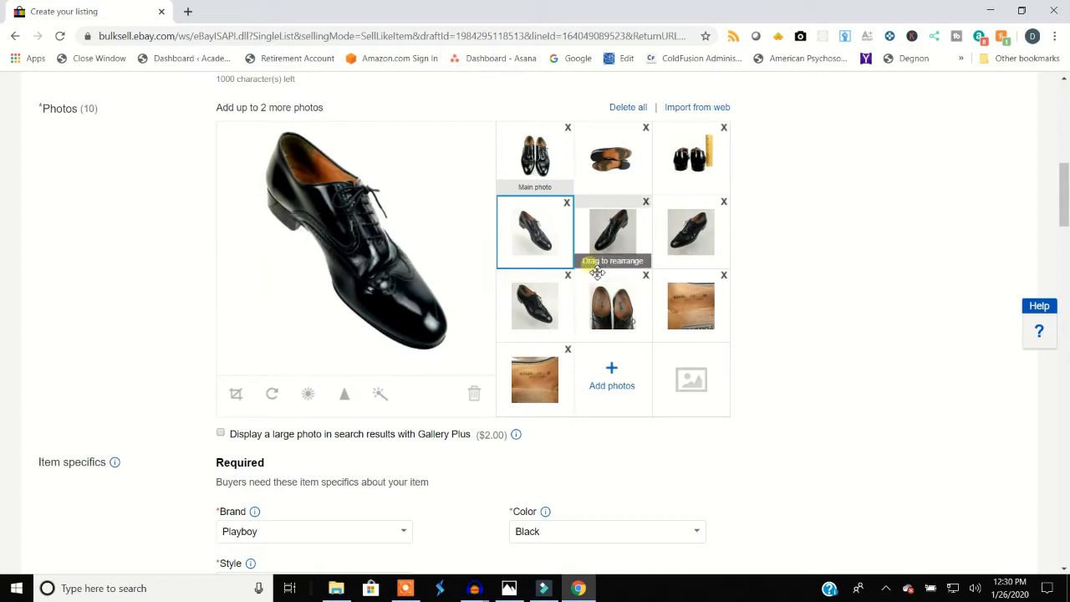
Step: Set the fifth photo, the single shoe pointing down-left, to brightness 42 and contrast 64, and save the edit
{"action": "left_click", "coordinate": [634, 253]}
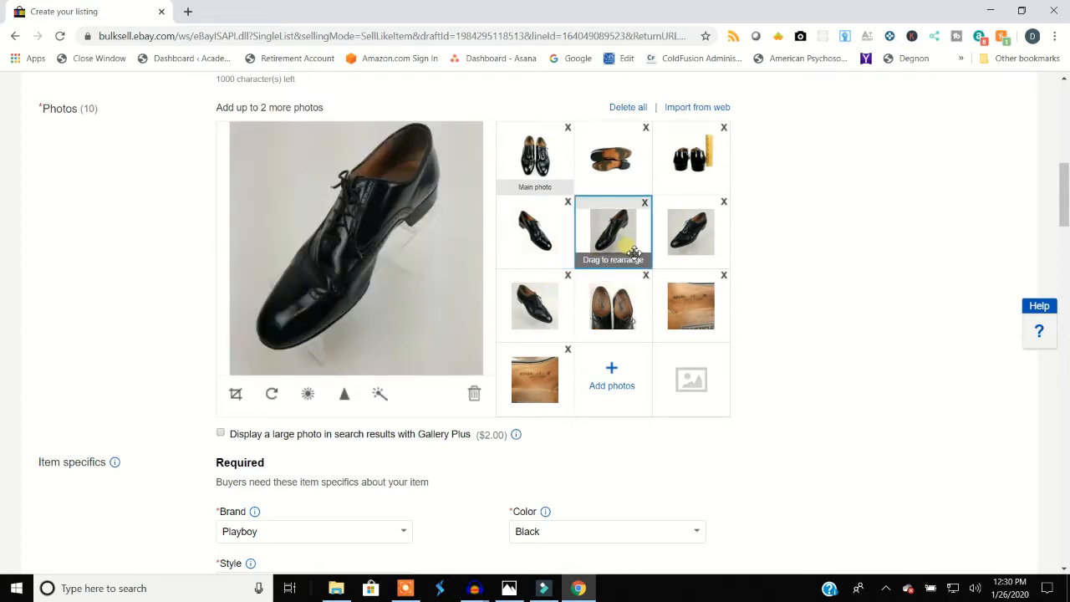
{"action": "left_click", "coordinate": [308, 394]}
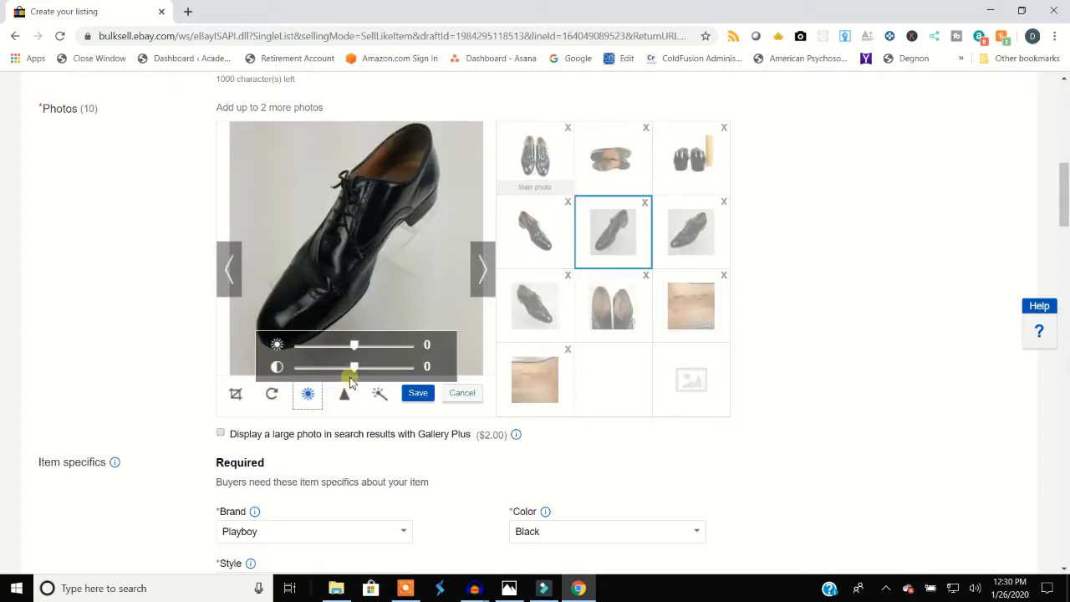
{"action": "left_click_drag", "start_coordinate": [351, 380], "coordinate": [390, 355]}
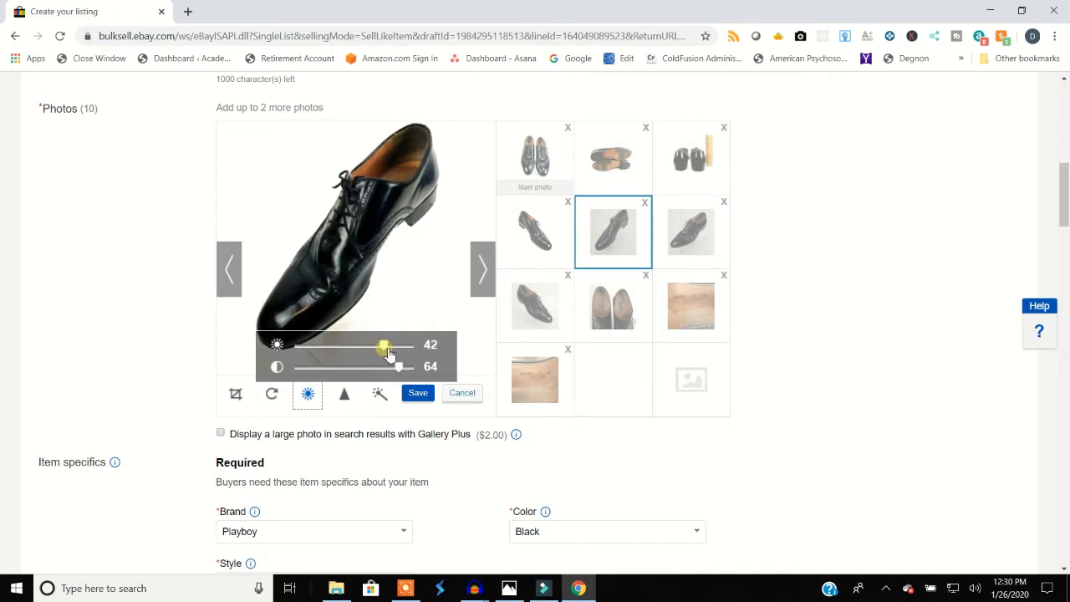
{"action": "left_click", "coordinate": [418, 393]}
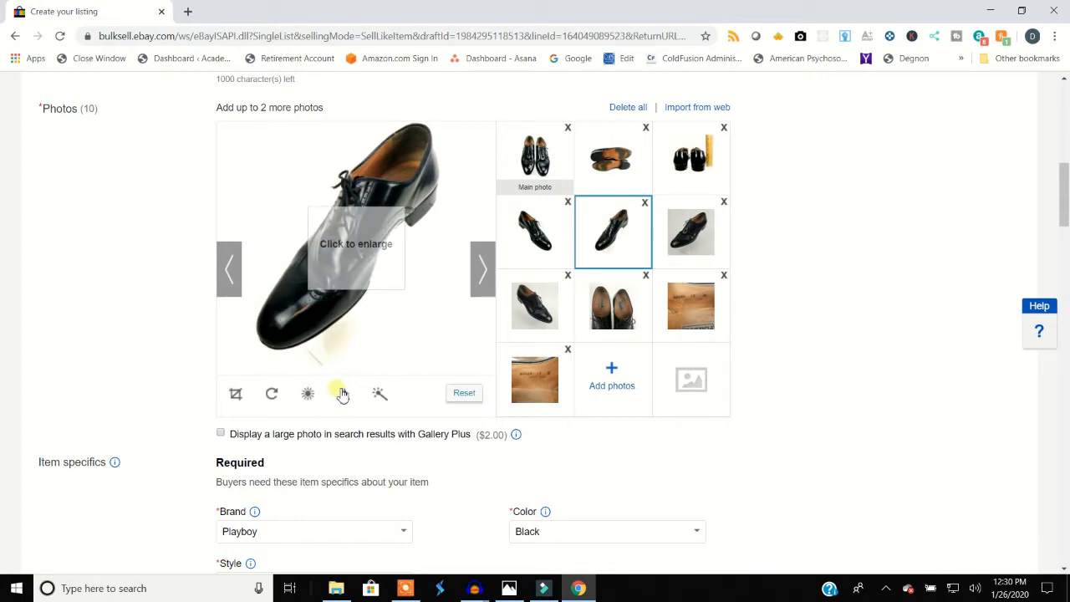
Step: Apply a further adjustment to the fifth photo with brightness 3 and contrast 40, save it, and check it at enlarged size
{"action": "left_click", "coordinate": [319, 401]}
{"action": "mouse_move", "coordinate": [351, 365]}
{"action": "left_mouse_down"}
{"action": "mouse_move", "coordinate": [382, 368]}
{"action": "mouse_move", "coordinate": [366, 353]}
{"action": "left_mouse_up"}
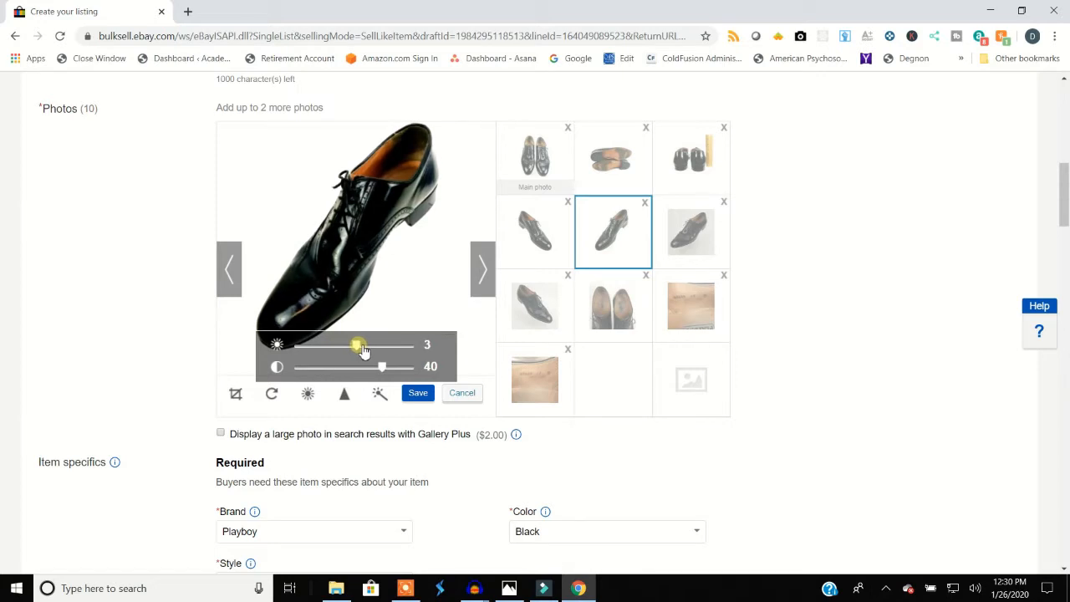
{"action": "left_click", "coordinate": [418, 396]}
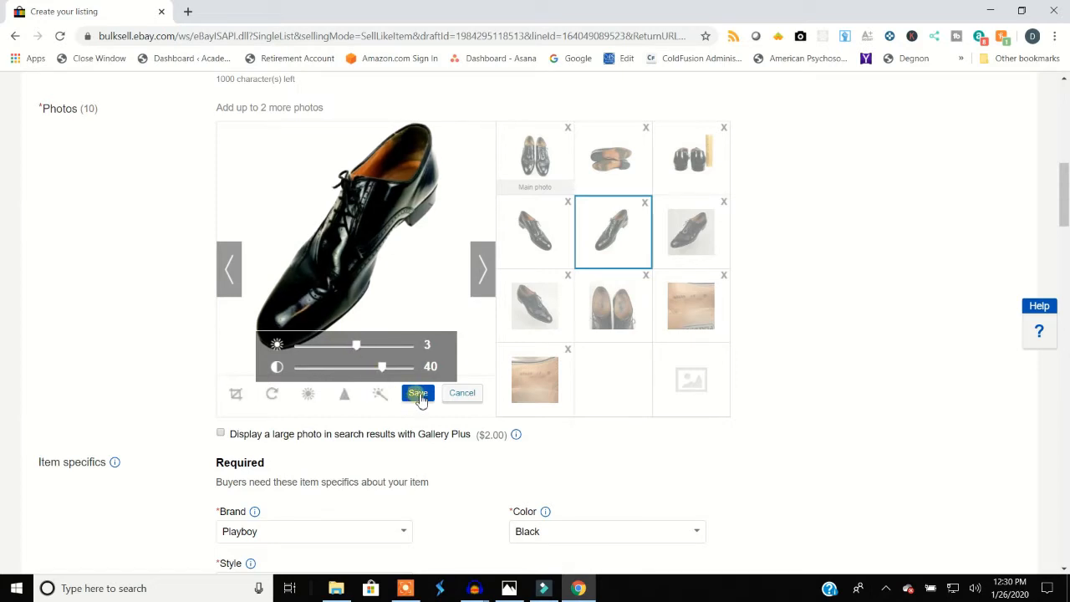
{"action": "left_click", "coordinate": [351, 239]}
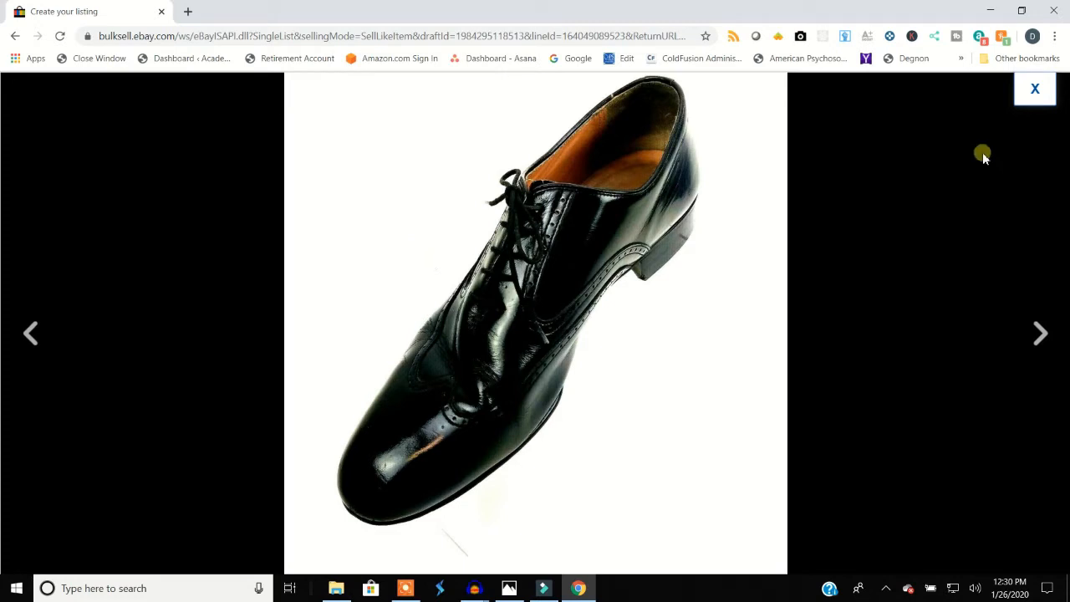
{"action": "left_click", "coordinate": [1035, 100]}
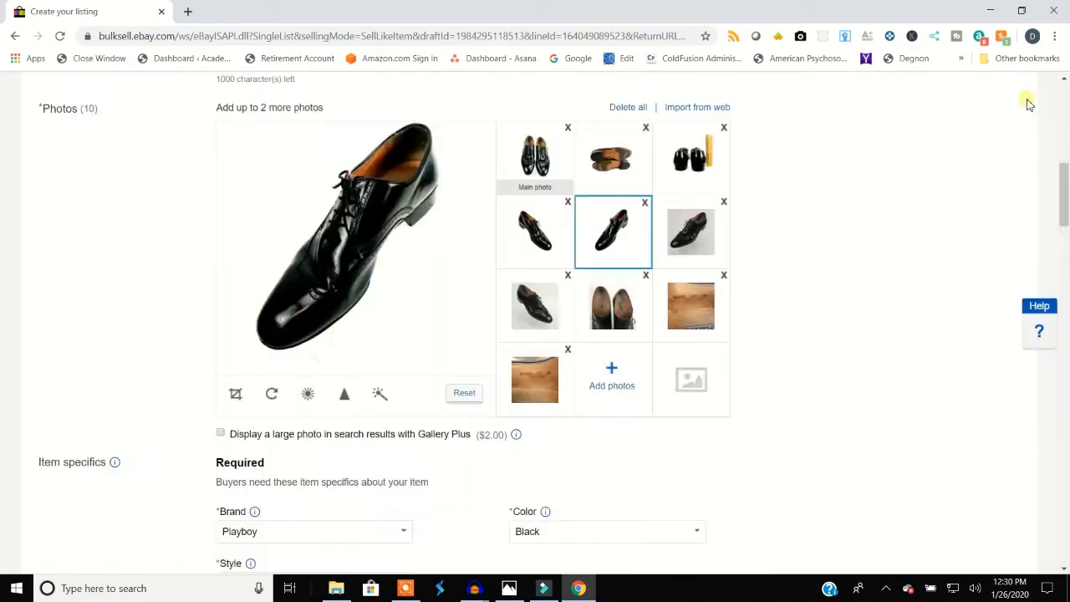
Step: Compare the unedited sixth photo with the edited fifth photo at enlarged size
{"action": "left_click", "coordinate": [708, 242]}
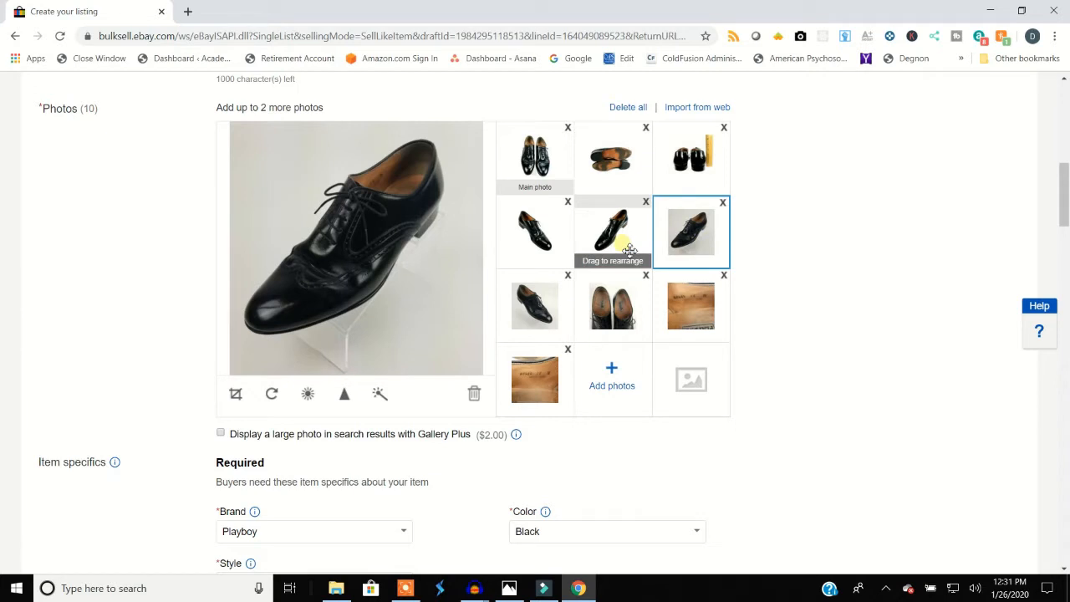
{"action": "left_click", "coordinate": [358, 259]}
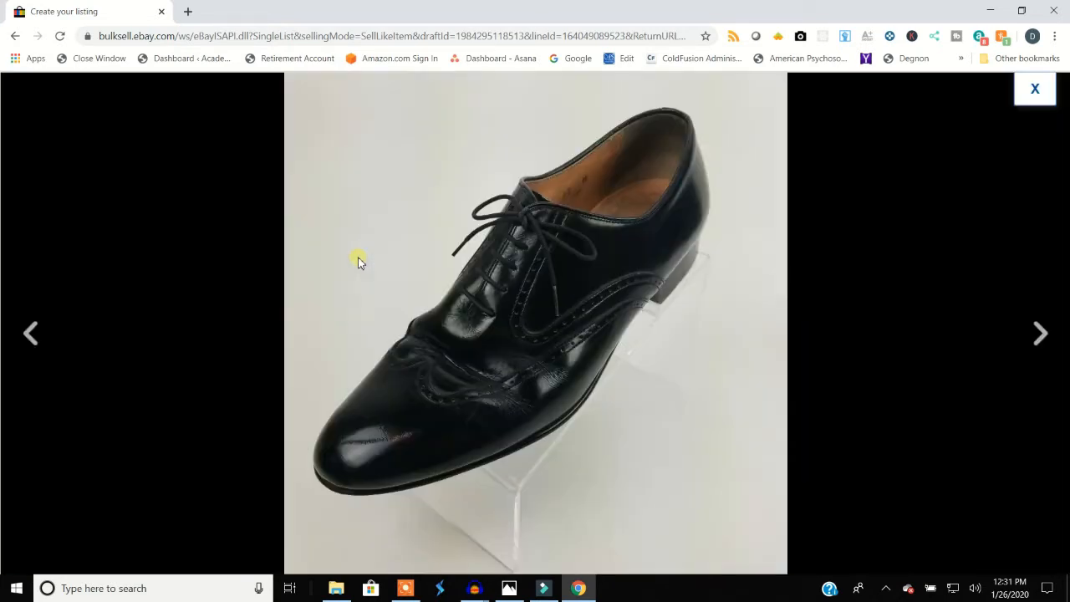
{"action": "left_click", "coordinate": [1037, 102]}
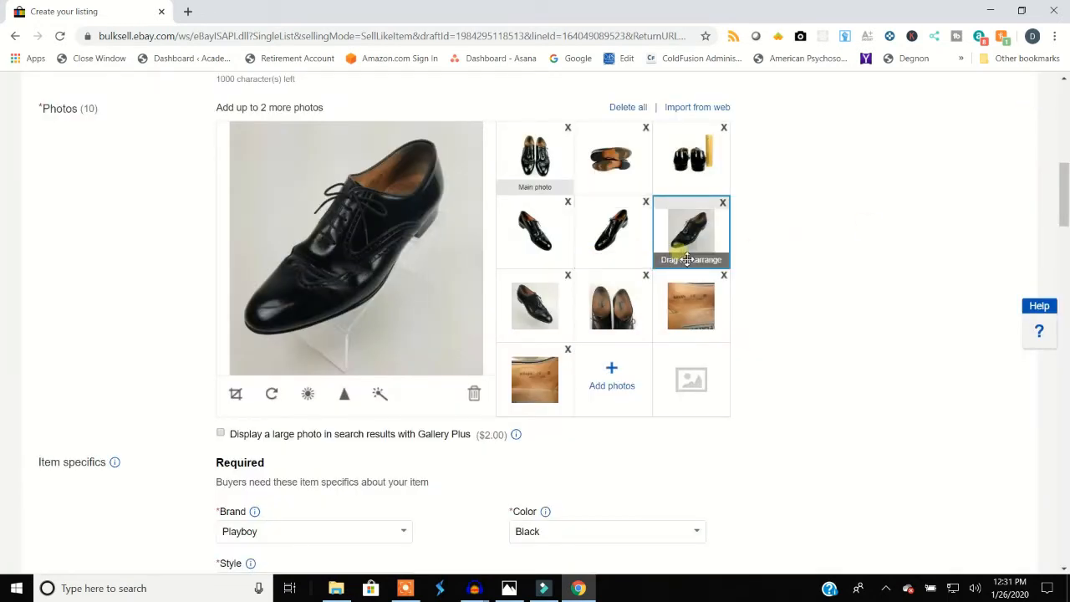
{"action": "left_click", "coordinate": [611, 238]}
{"action": "left_click", "coordinate": [389, 235]}
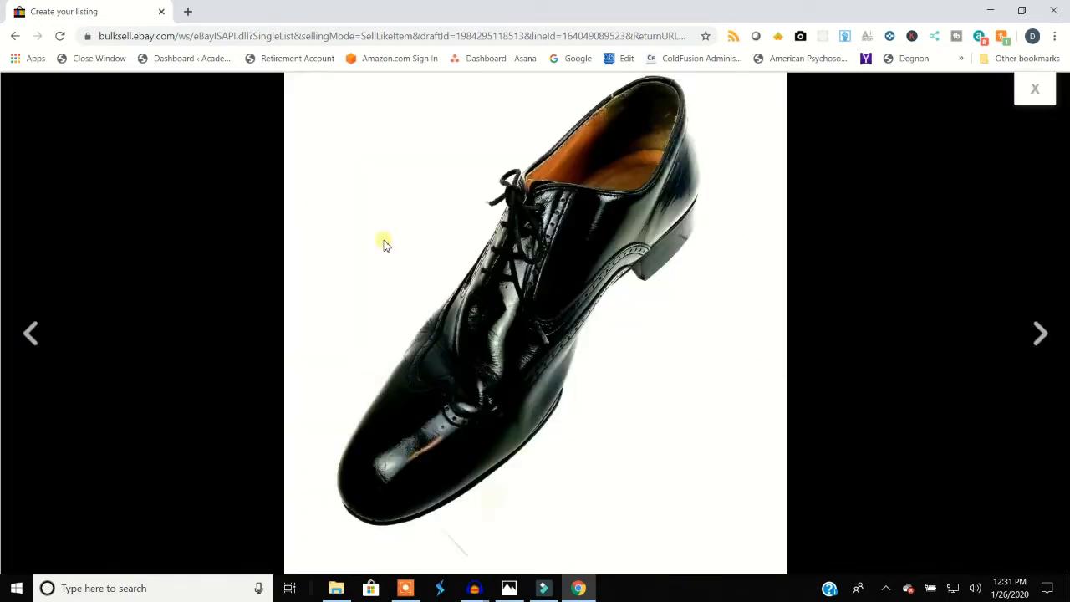
{"action": "left_click", "coordinate": [1050, 96]}
Step: Set the sixth photo, the single shoe on the clear stand, to brightness 43 and contrast 75, and save the edit
{"action": "left_click", "coordinate": [676, 255]}
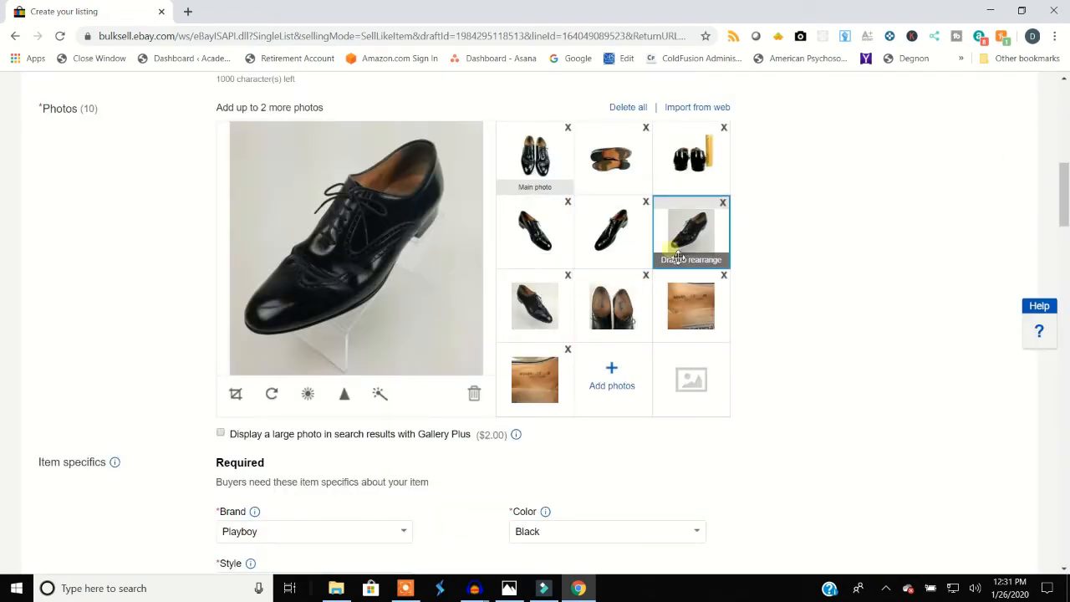
{"action": "left_click", "coordinate": [308, 394]}
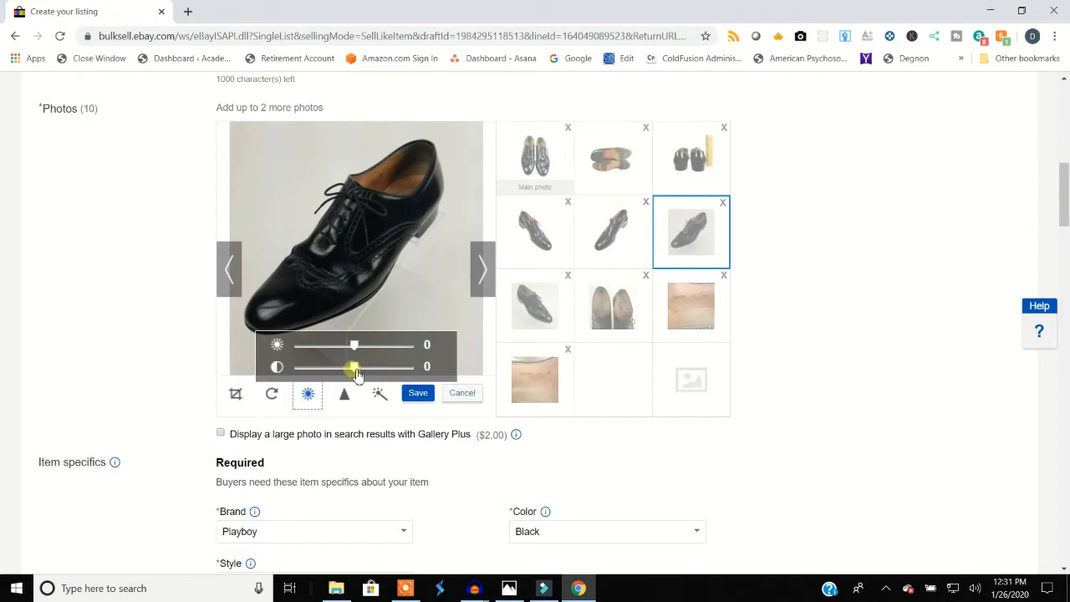
{"action": "left_click_drag", "start_coordinate": [356, 374], "coordinate": [384, 352]}
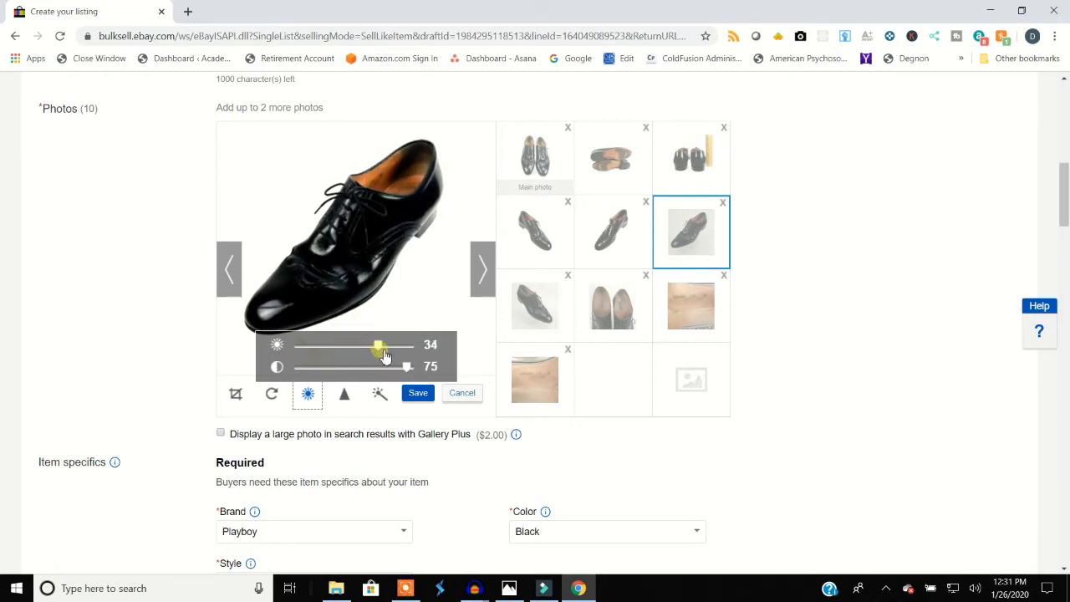
{"action": "left_click", "coordinate": [419, 396]}
{"action": "double_click", "coordinate": [425, 365]}
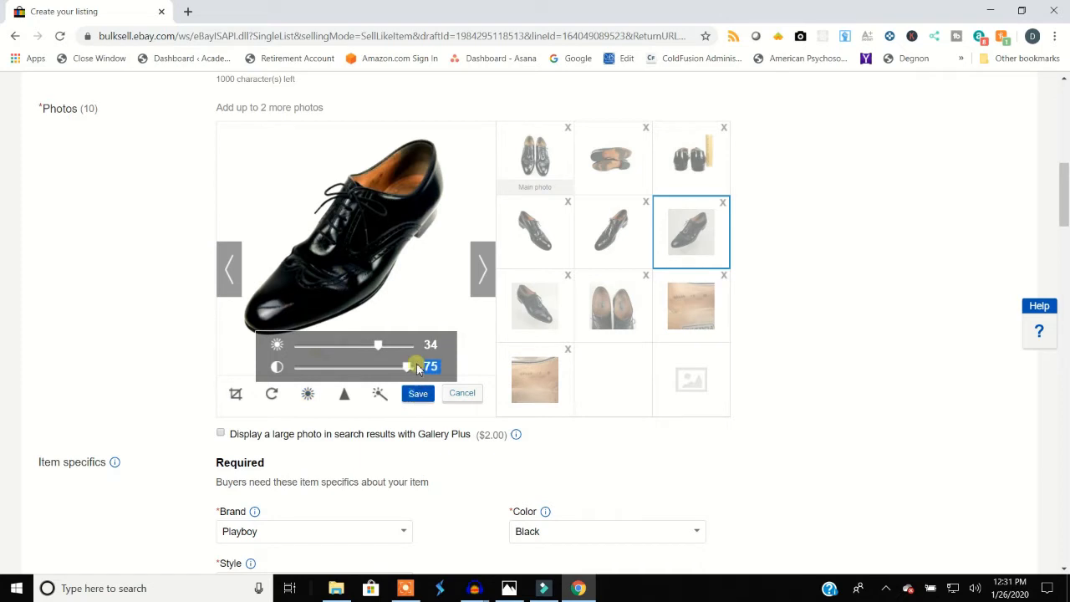
{"action": "left_click", "coordinate": [380, 345]}
{"action": "mouse_move", "coordinate": [383, 350]}
{"action": "left_mouse_down"}
{"action": "mouse_move", "coordinate": [397, 354]}
{"action": "mouse_move", "coordinate": [387, 352]}
{"action": "left_mouse_up"}
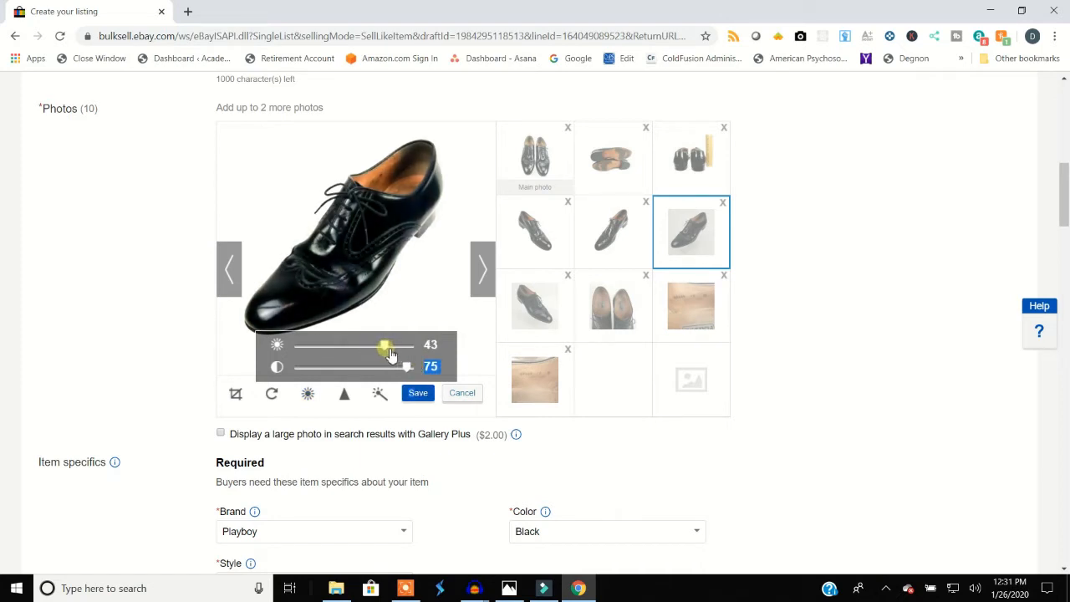
{"action": "left_click", "coordinate": [425, 396]}
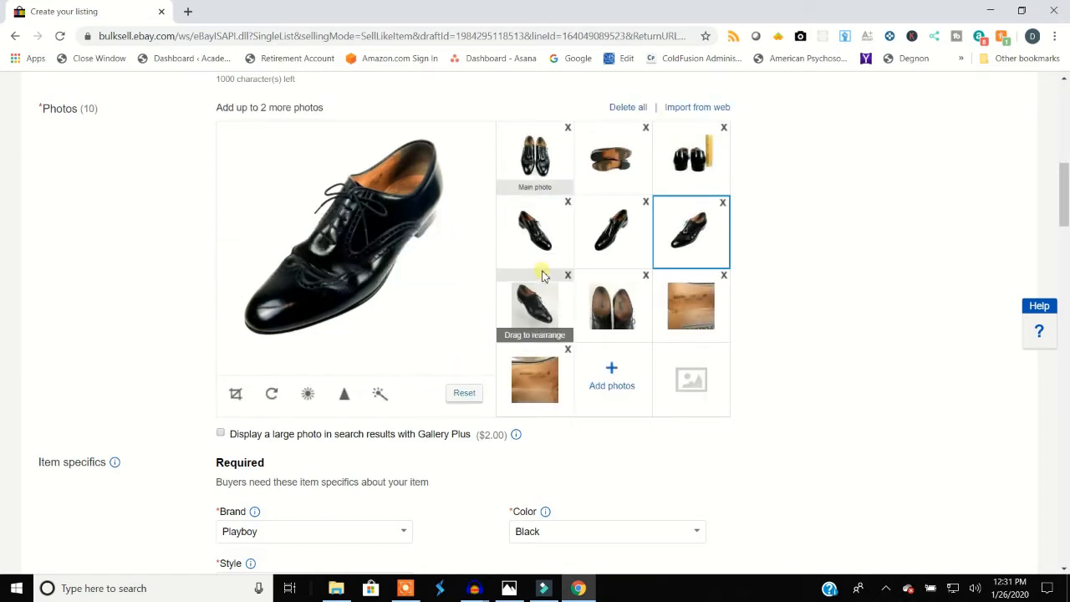
Step: Set the seventh photo, the shoe pointing down-right, to brightness 27 and contrast 36, and save the edit
{"action": "left_click", "coordinate": [553, 313]}
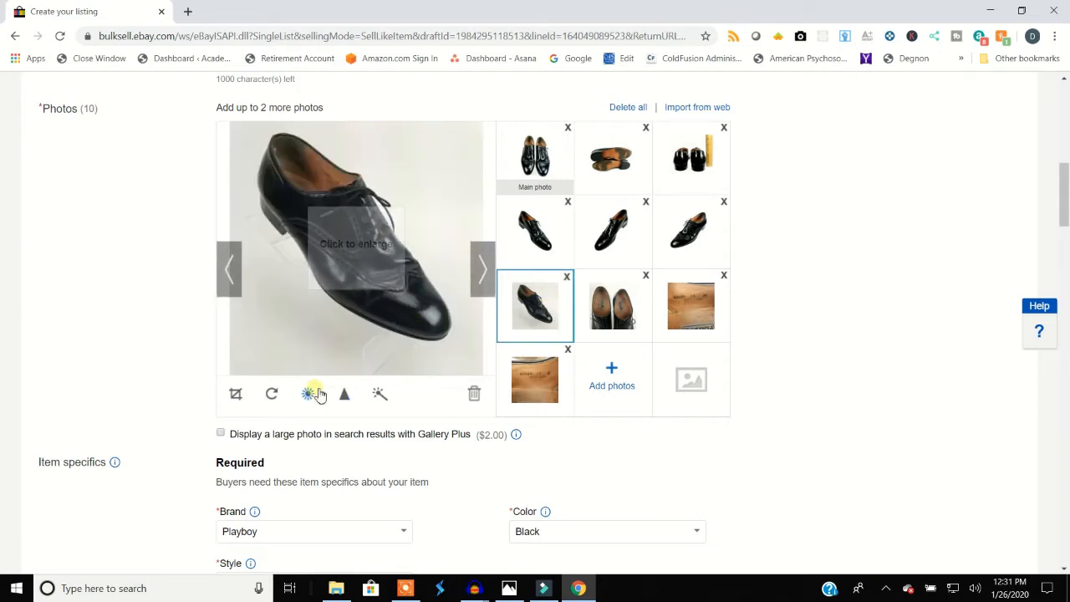
{"action": "left_click", "coordinate": [308, 395]}
{"action": "left_click_drag", "start_coordinate": [354, 367], "coordinate": [399, 368]}
{"action": "left_click_drag", "start_coordinate": [355, 346], "coordinate": [378, 351]}
{"action": "left_click", "coordinate": [373, 348]}
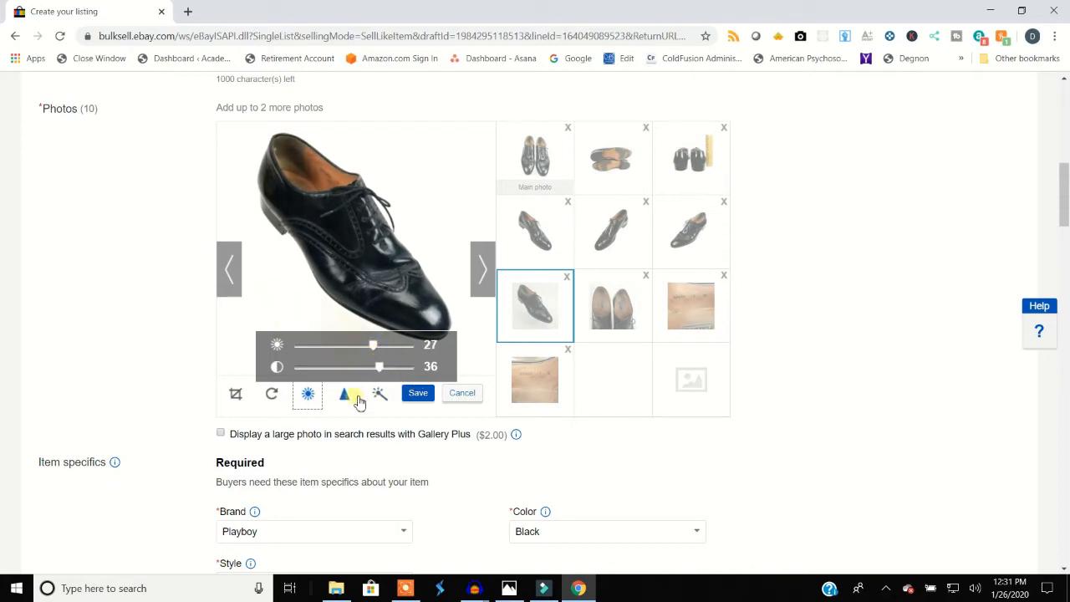
{"action": "left_click", "coordinate": [420, 389]}
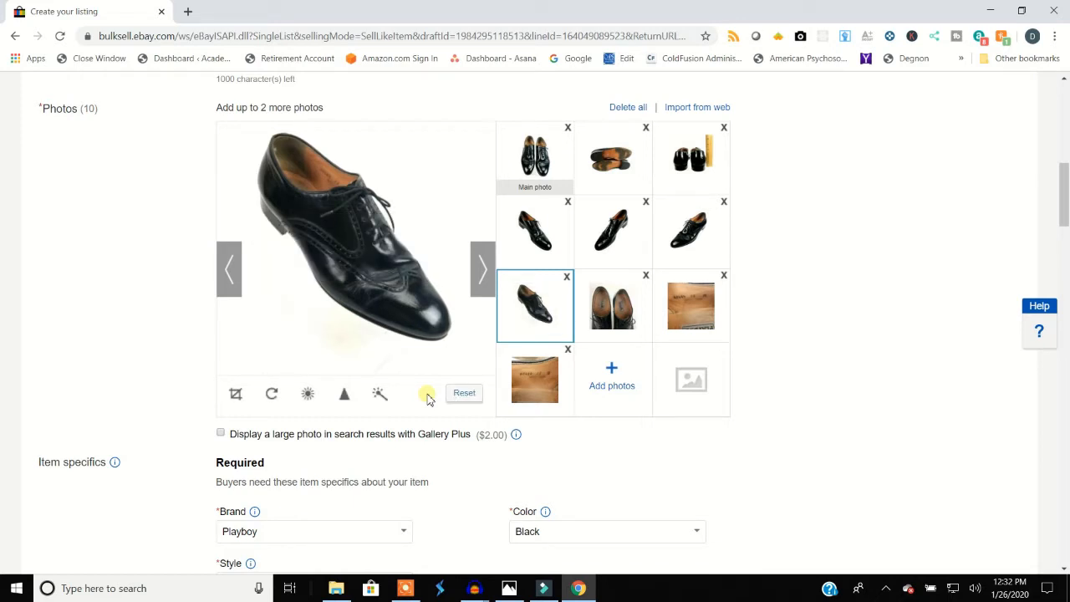
Step: Apply a further adjustment to the seventh photo with brightness 7 and contrast 21, and save it
{"action": "left_click", "coordinate": [309, 395]}
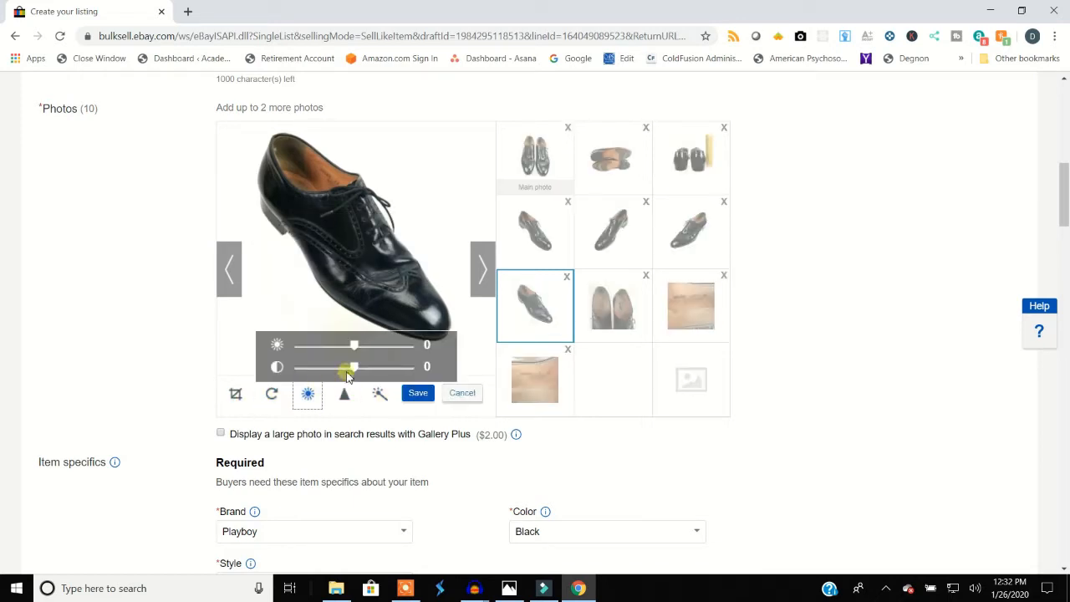
{"action": "mouse_move", "coordinate": [354, 368]}
{"action": "left_mouse_down"}
{"action": "mouse_move", "coordinate": [373, 375]}
{"action": "mouse_move", "coordinate": [366, 353]}
{"action": "left_mouse_up"}
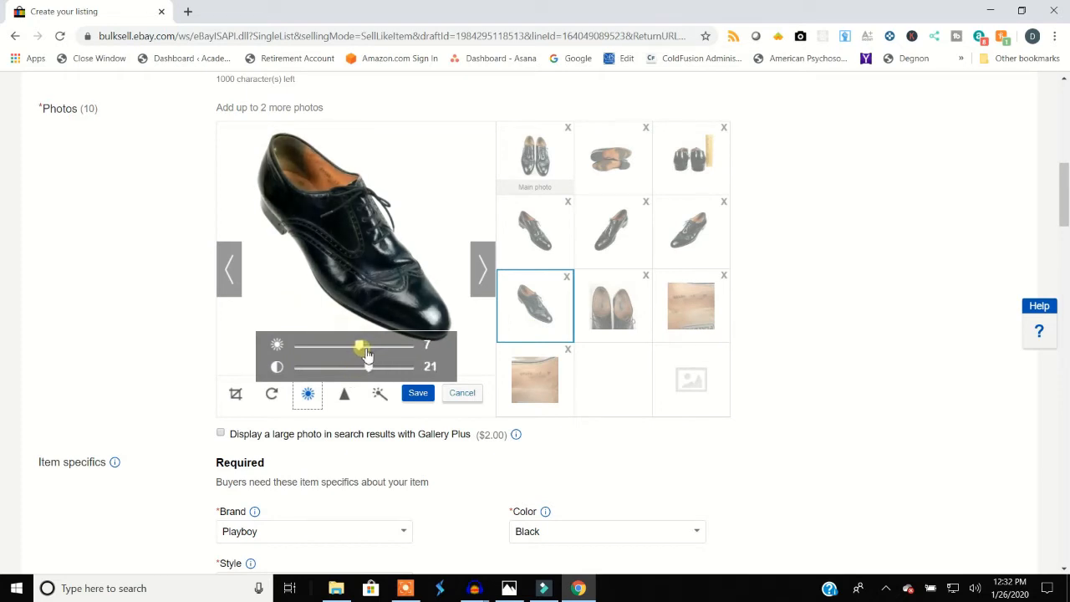
{"action": "left_click", "coordinate": [418, 393]}
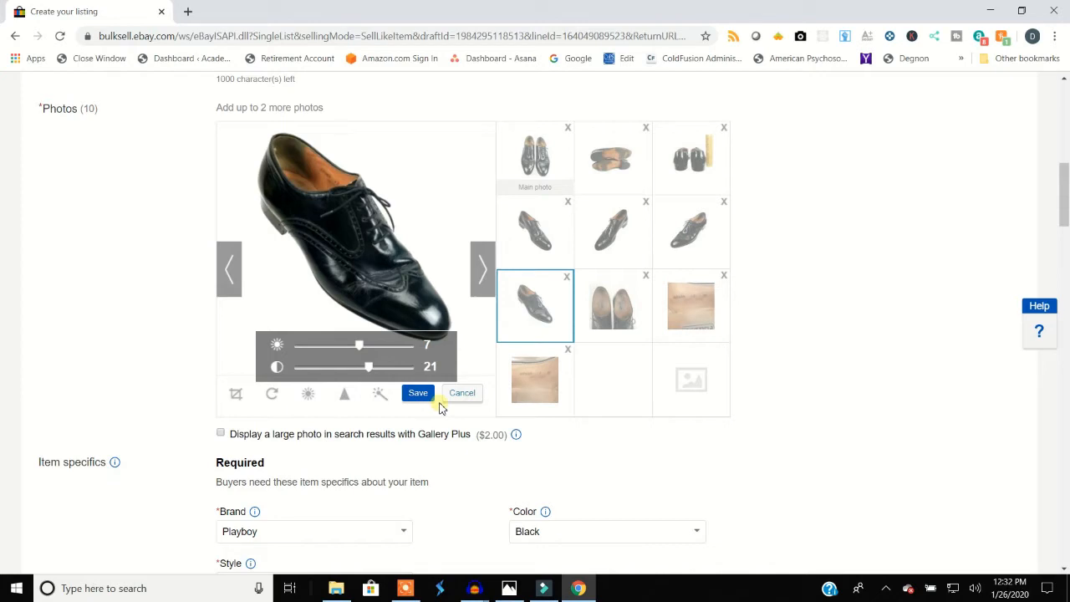
{"action": "left_click", "coordinate": [416, 393]}
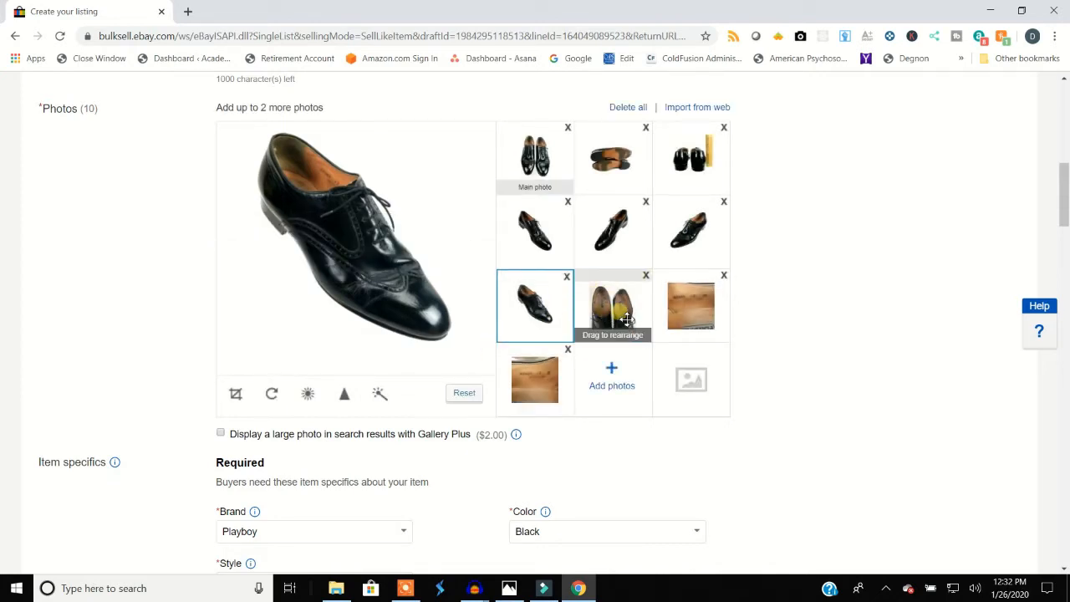
Step: Set the eighth photo, showing the Playboy insole labels, to brightness 10 and contrast 35, and save the edit
{"action": "left_click", "coordinate": [627, 318]}
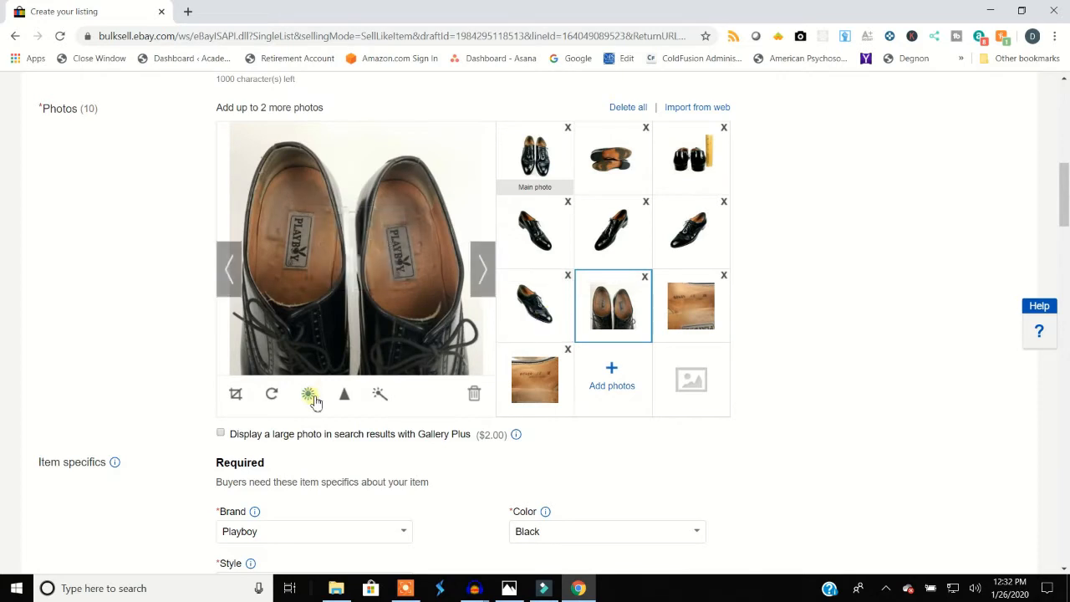
{"action": "left_click", "coordinate": [310, 396]}
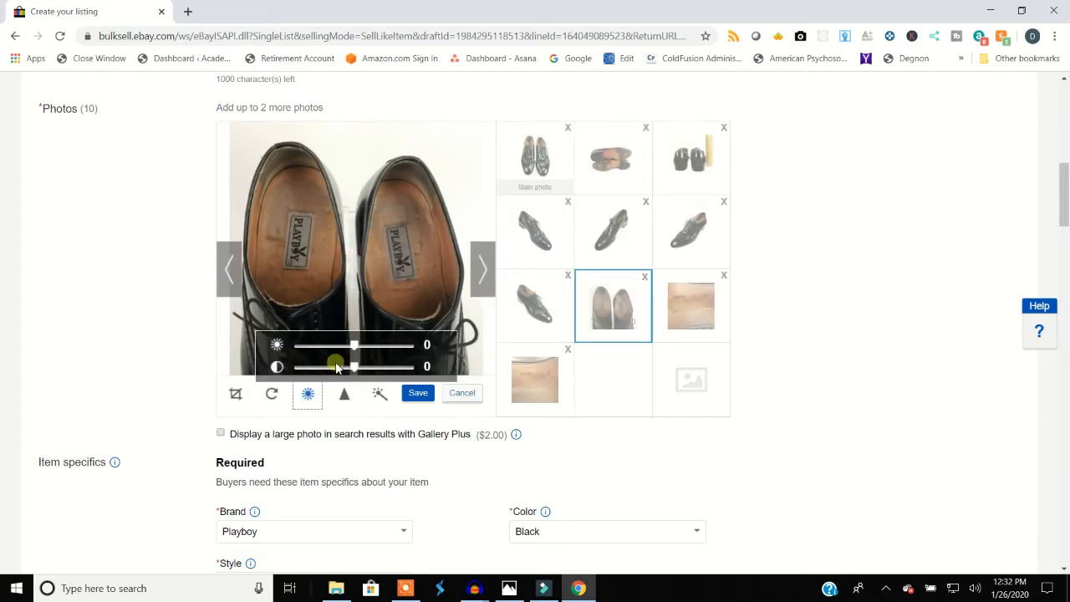
{"action": "left_click_drag", "start_coordinate": [358, 374], "coordinate": [366, 351]}
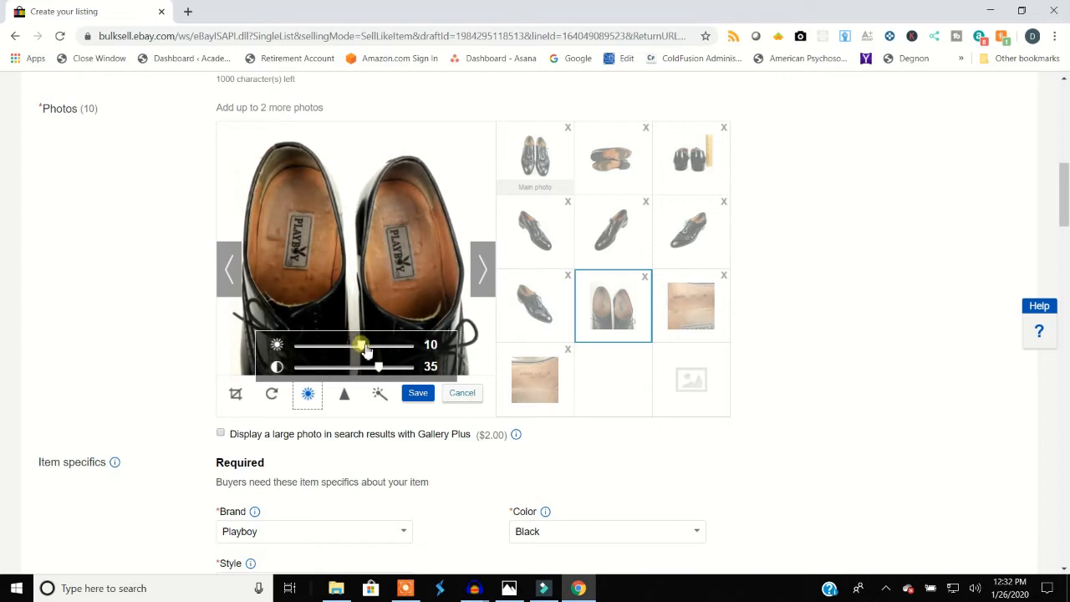
{"action": "left_click", "coordinate": [411, 393]}
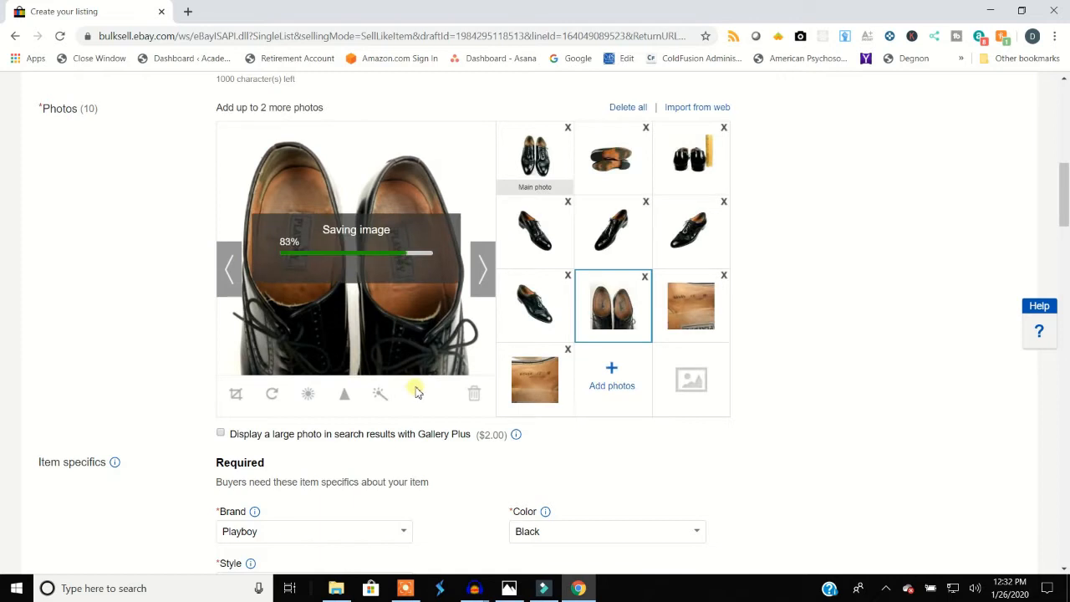
Step: View the two close-up photos of the size markings inside the shoe, and save the listing as a draft
{"action": "left_click", "coordinate": [679, 325]}
{"action": "left_click", "coordinate": [552, 386]}
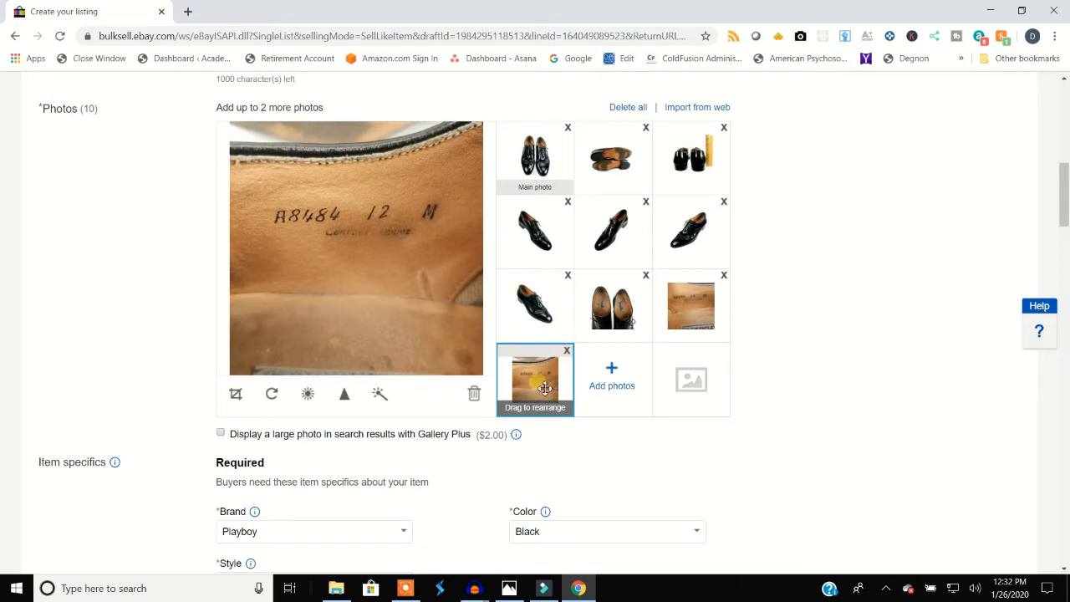
{"action": "scroll", "coordinate": [541, 386], "scroll_direction": "down", "scroll_amount": 7}
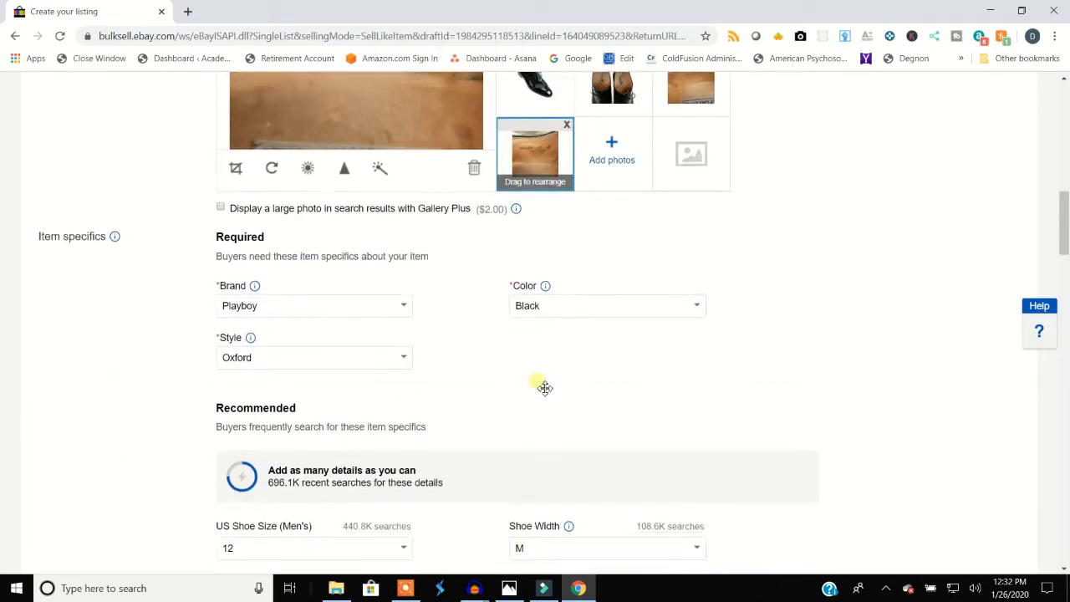
{"action": "scroll", "coordinate": [539, 385], "scroll_direction": "down", "scroll_amount": 6}
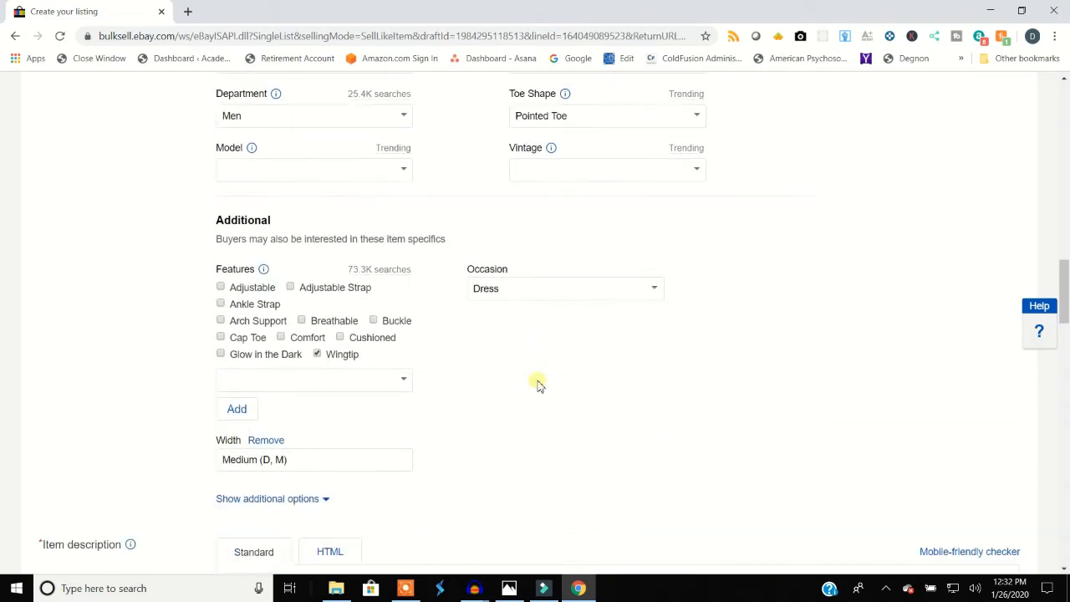
{"action": "scroll", "coordinate": [537, 381], "scroll_direction": "down", "scroll_amount": 12}
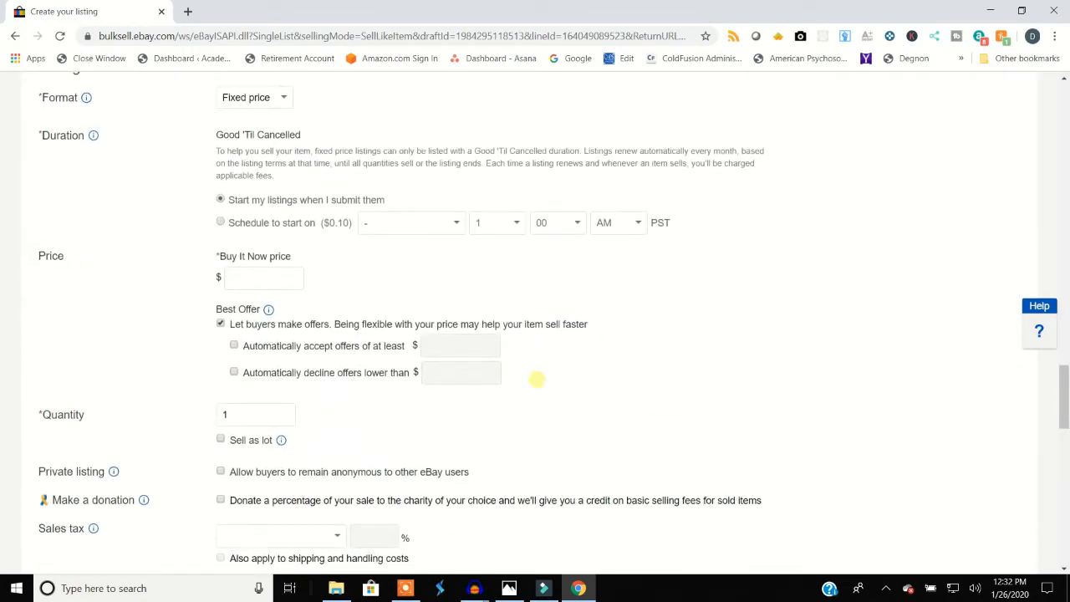
{"action": "scroll", "coordinate": [538, 385], "scroll_direction": "down", "scroll_amount": 6}
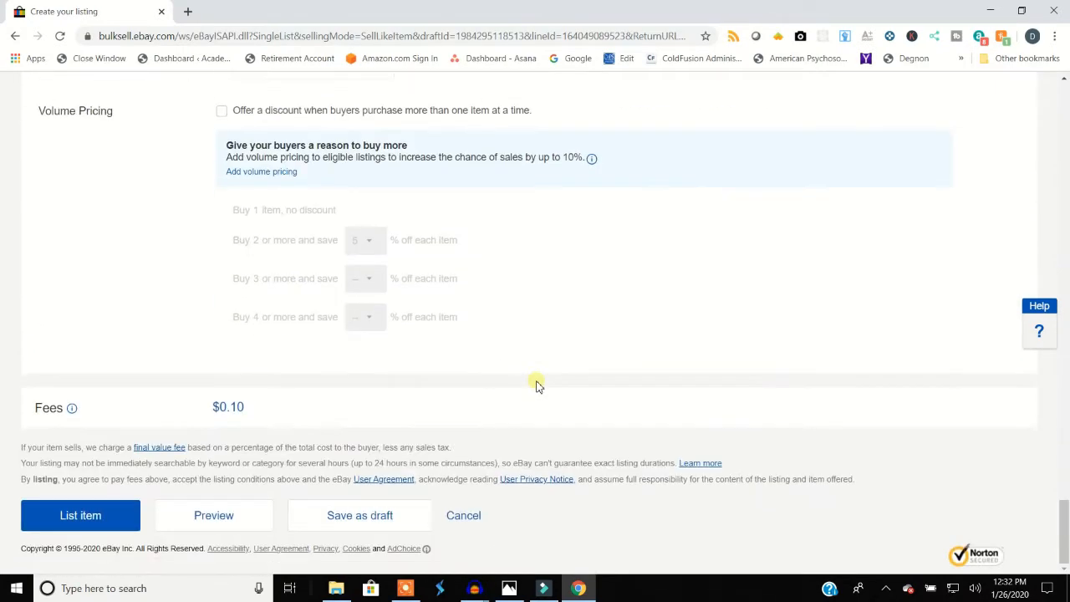
{"action": "left_click", "coordinate": [383, 515]}
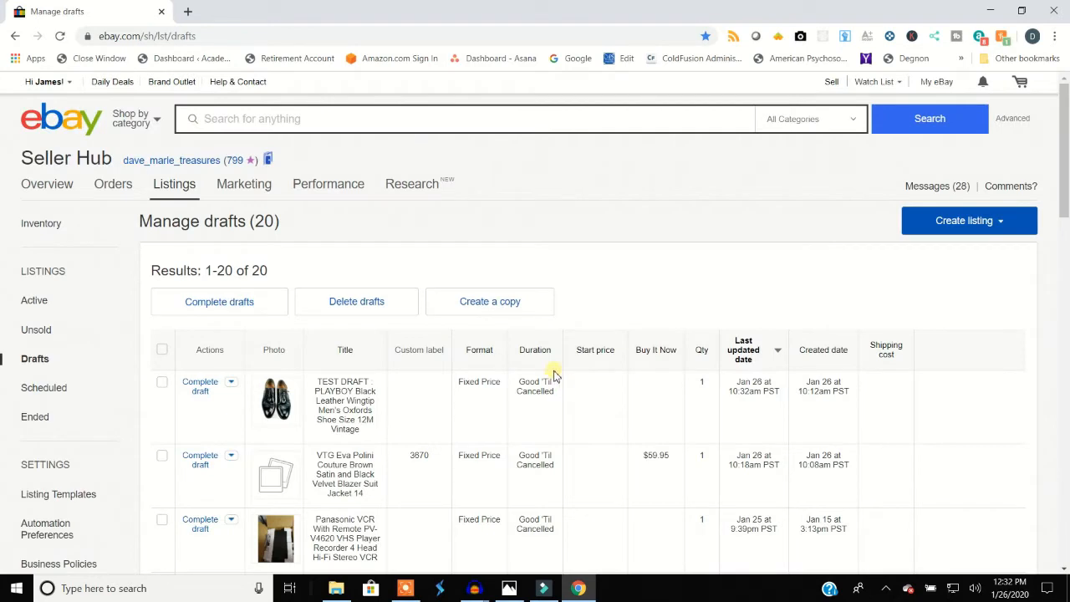
Step: Delete the TEST DRAFT listing for the PLAYBOY black leather wingtip Oxfords from the drafts list
{"action": "scroll", "coordinate": [501, 368], "scroll_direction": "down", "scroll_amount": 2}
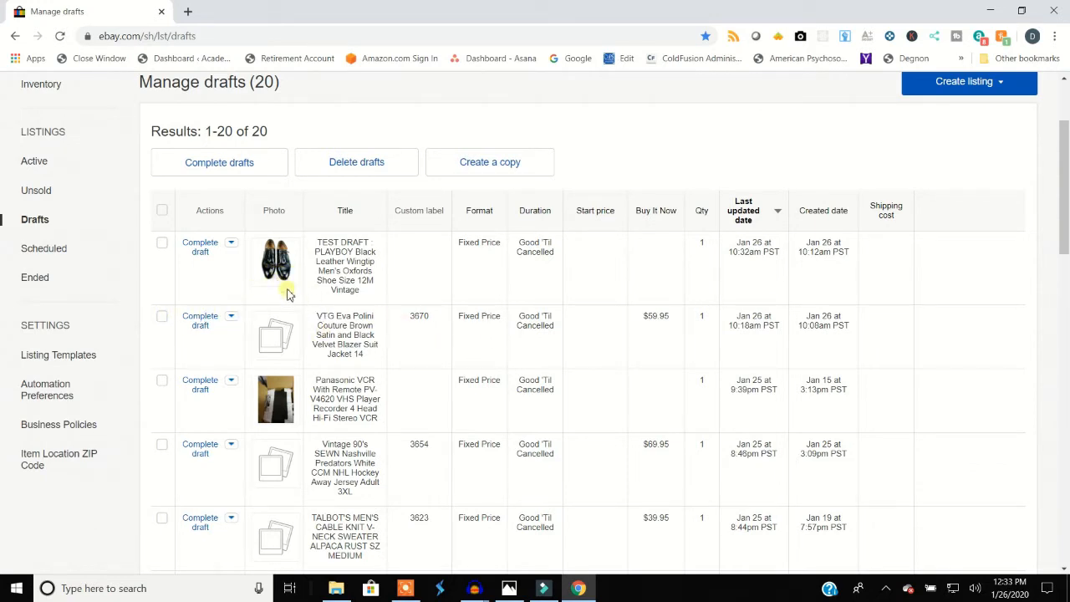
{"action": "left_click", "coordinate": [231, 244]}
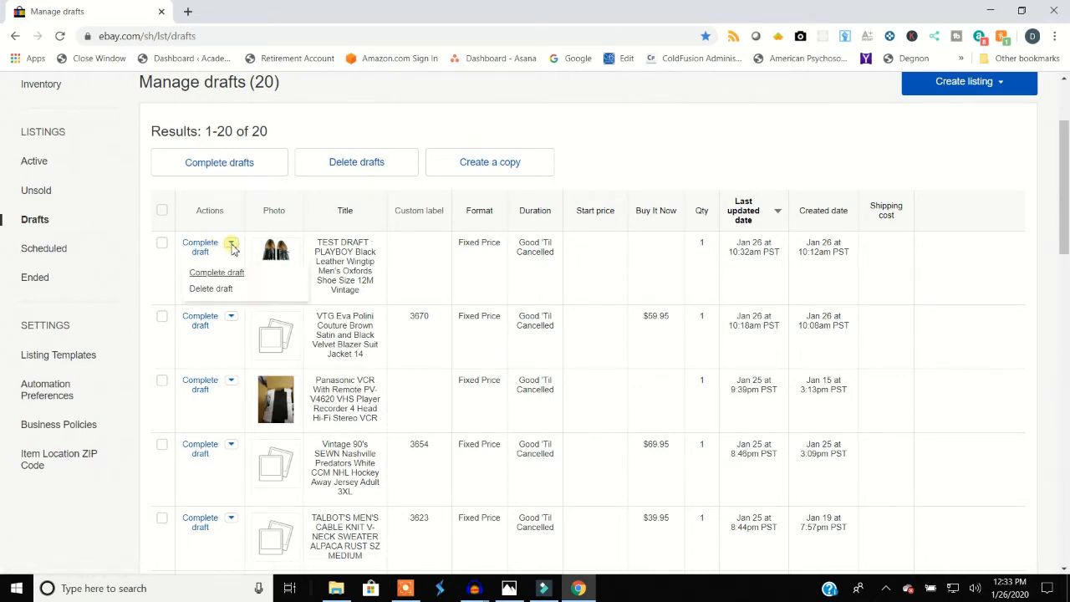
{"action": "left_click", "coordinate": [208, 289]}
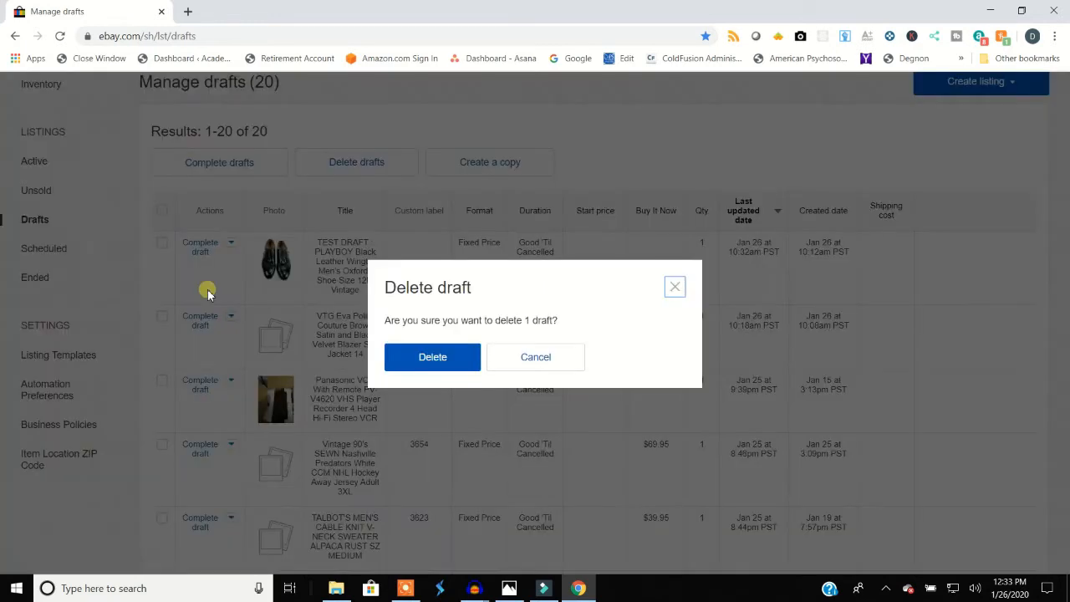
{"action": "left_click", "coordinate": [433, 364]}
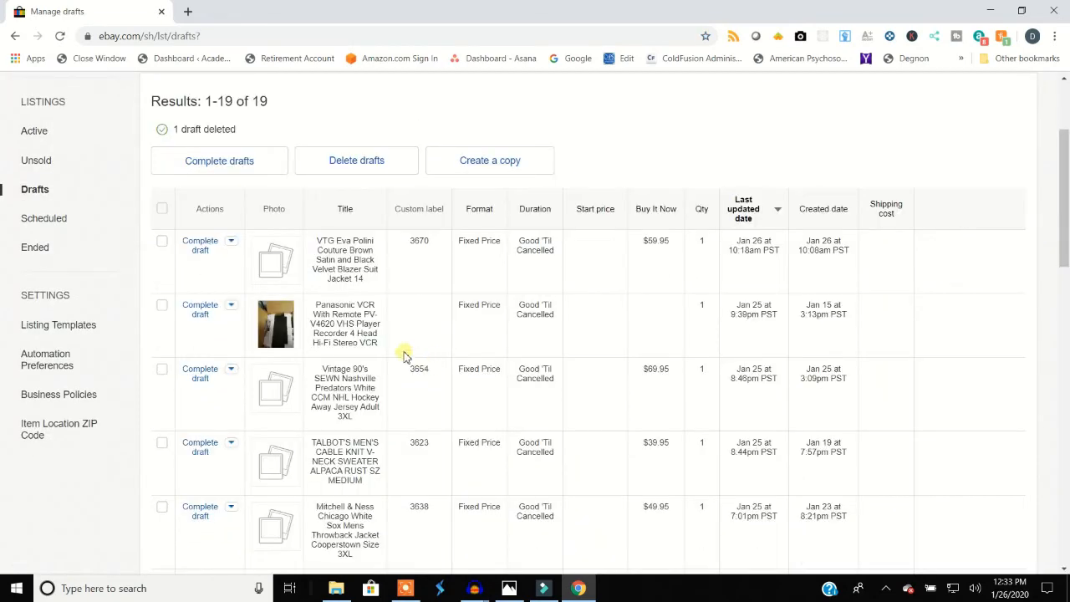
Step: Open the Pat Benatar Neil Giraldo concert t-shirt draft for completion and view its main photo enlarged
{"action": "scroll", "coordinate": [406, 354], "scroll_direction": "down", "scroll_amount": 3}
{"action": "scroll", "coordinate": [406, 355], "scroll_direction": "down", "scroll_amount": 2}
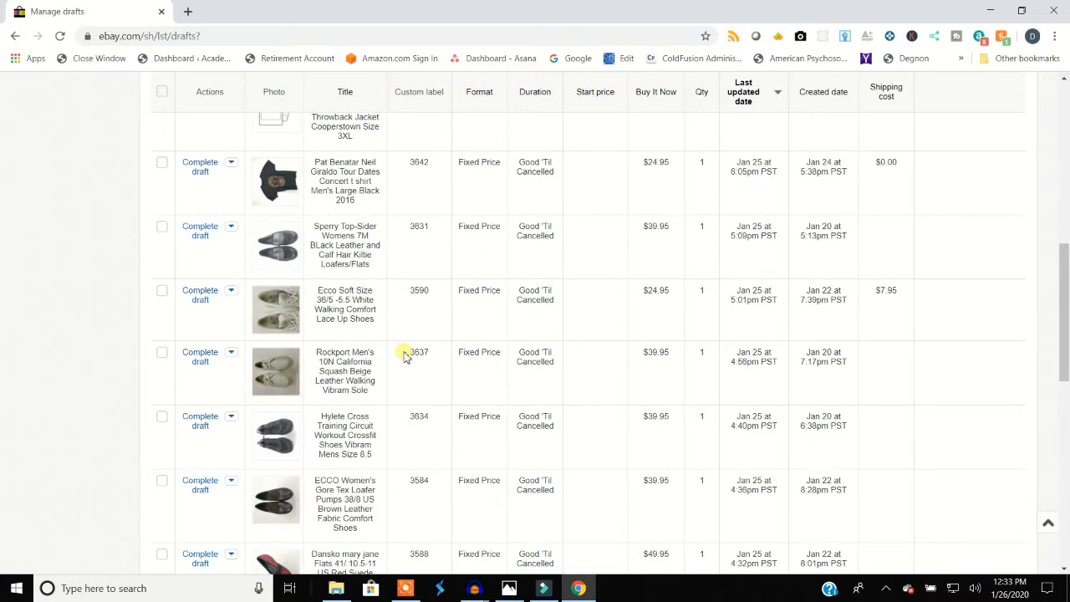
{"action": "scroll", "coordinate": [403, 355], "scroll_direction": "up", "scroll_amount": 1}
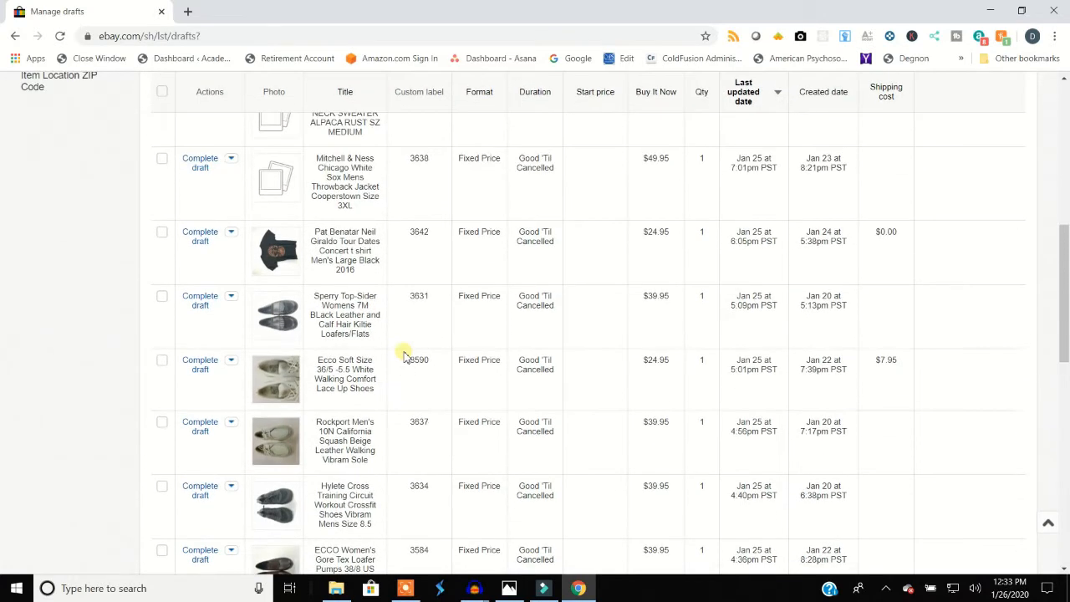
{"action": "left_click", "coordinate": [201, 239]}
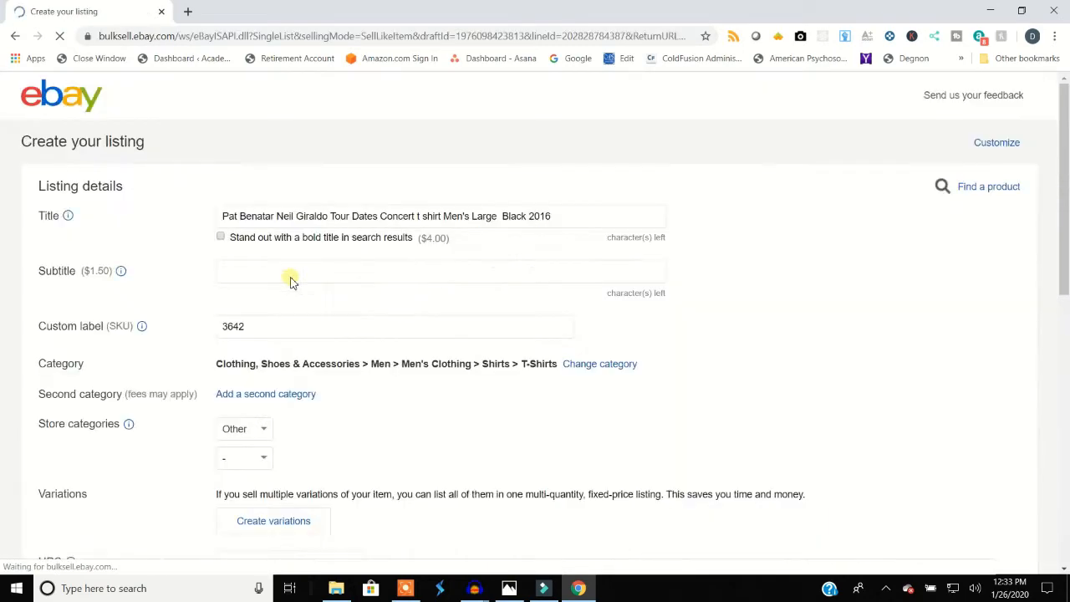
{"action": "scroll", "coordinate": [379, 277], "scroll_direction": "down", "scroll_amount": 3}
{"action": "scroll", "coordinate": [379, 277], "scroll_direction": "down", "scroll_amount": 5}
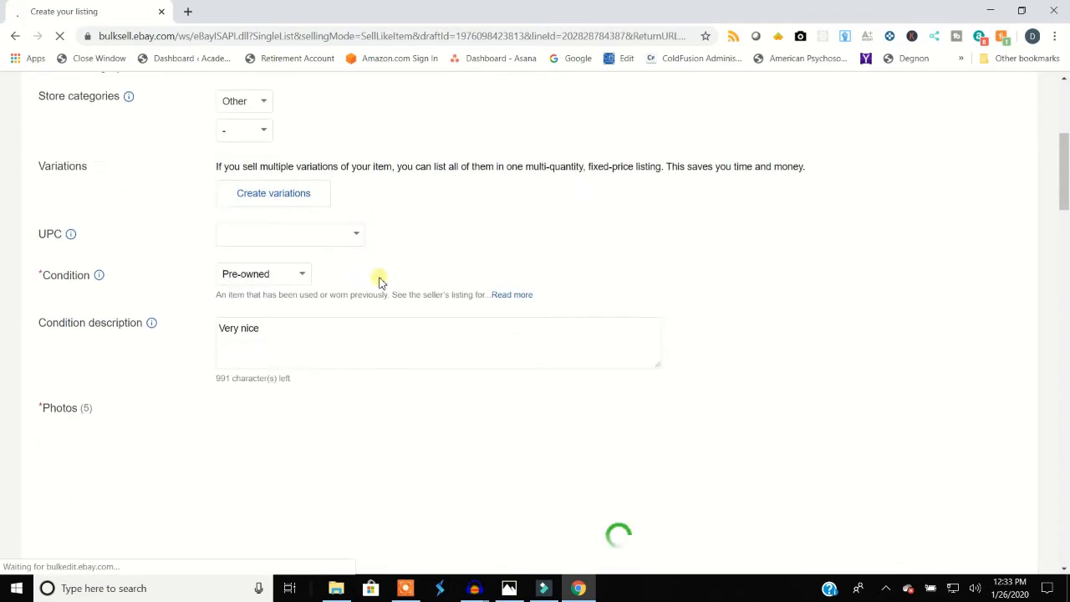
{"action": "mouse_move", "coordinate": [393, 288]}
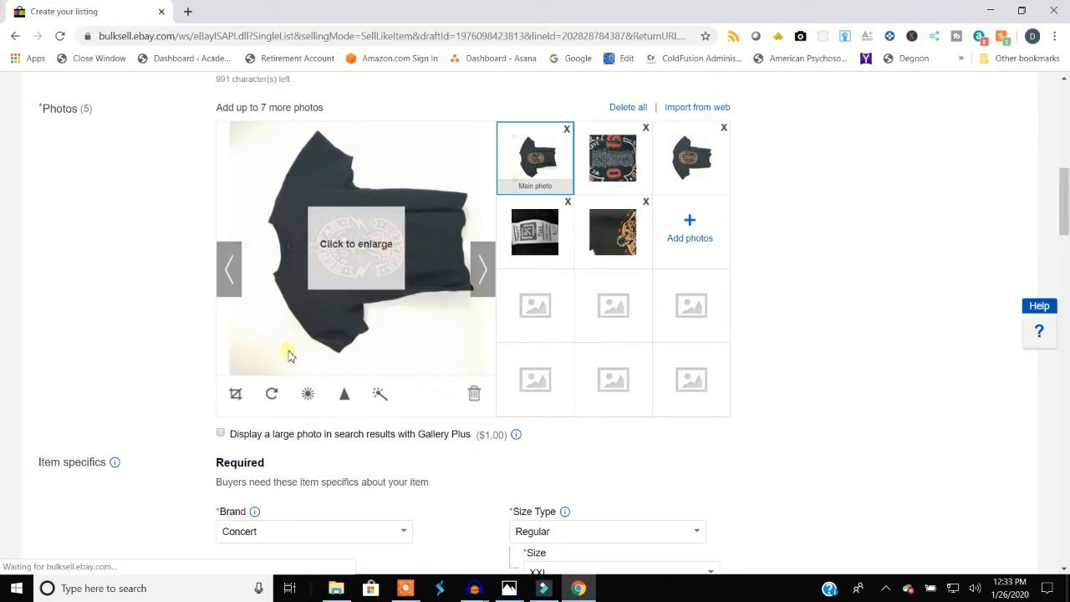
{"action": "left_click", "coordinate": [375, 266]}
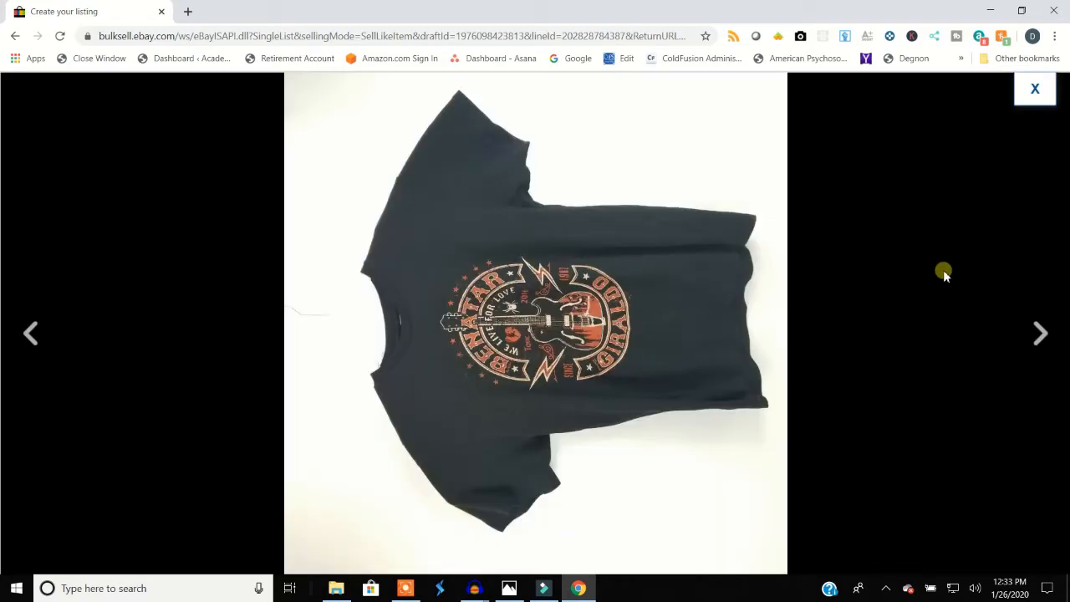
{"action": "left_click", "coordinate": [1037, 90]}
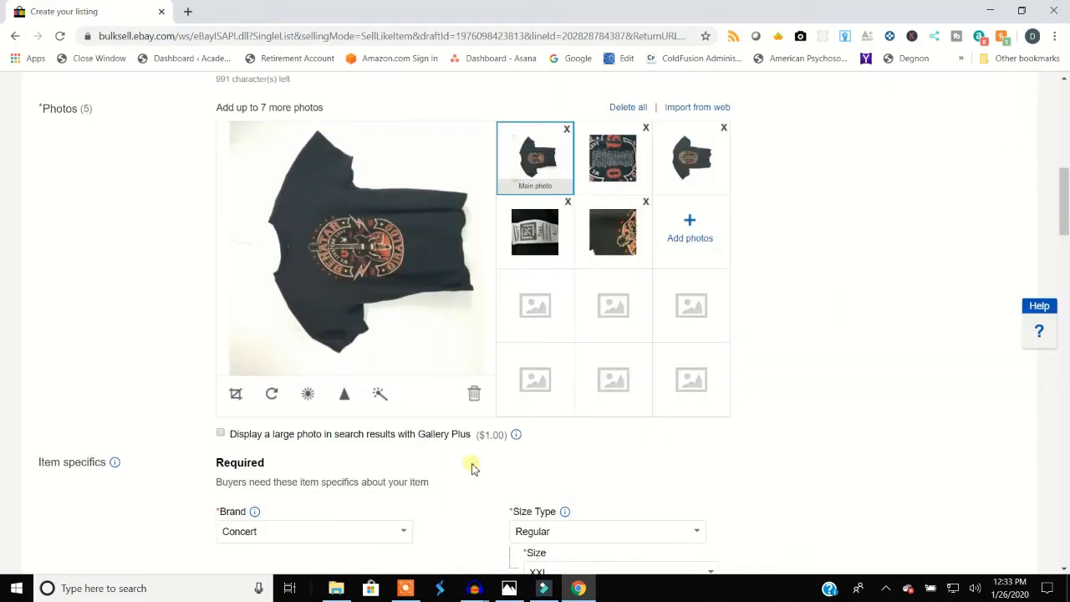
{"action": "left_click", "coordinate": [275, 394]}
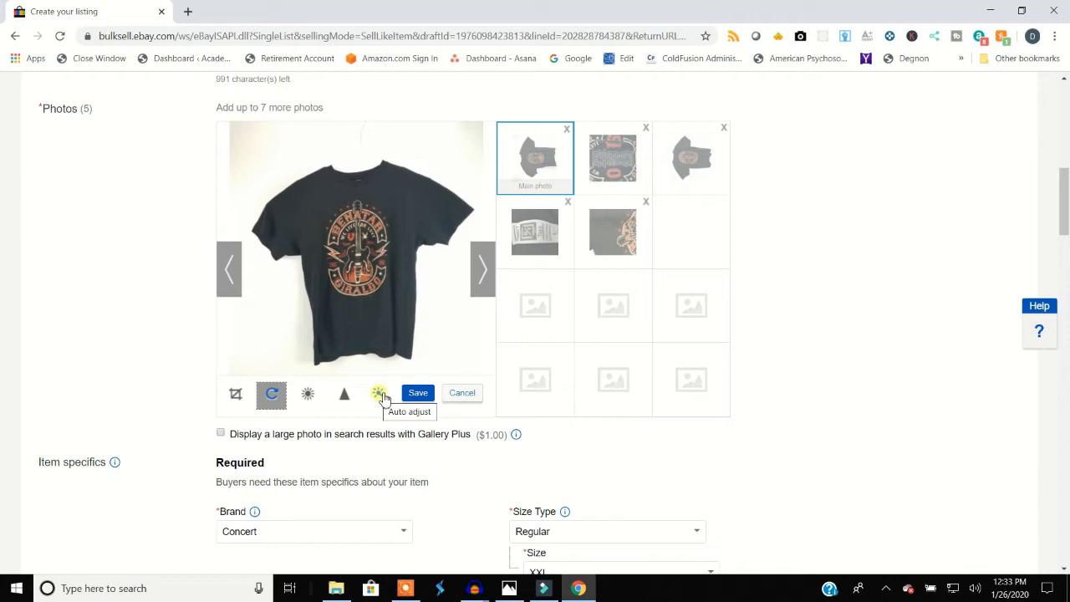
{"action": "left_click", "coordinate": [381, 394]}
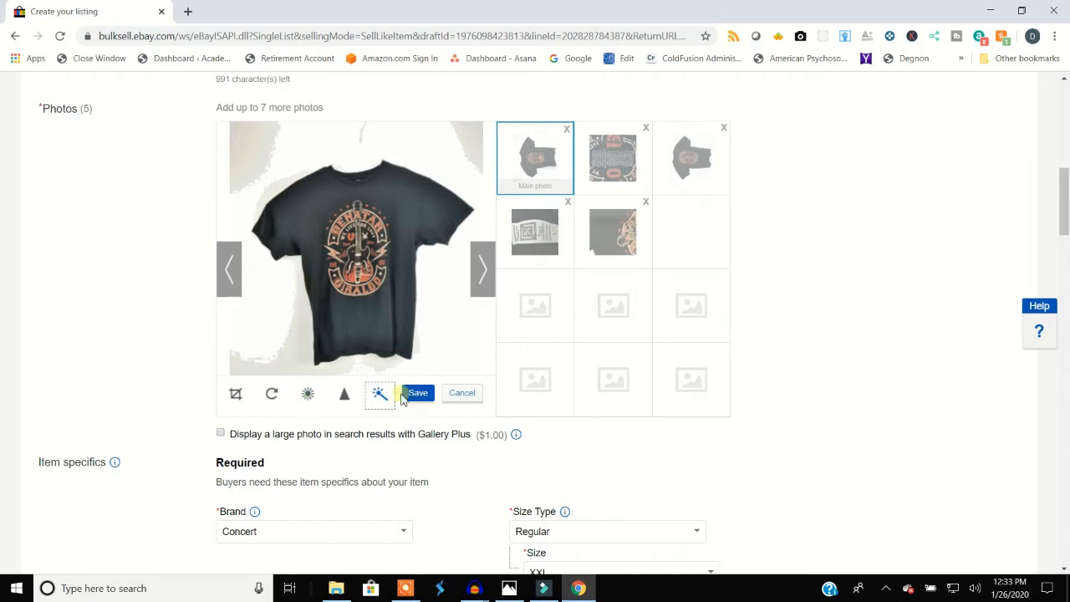
{"action": "left_click", "coordinate": [465, 395]}
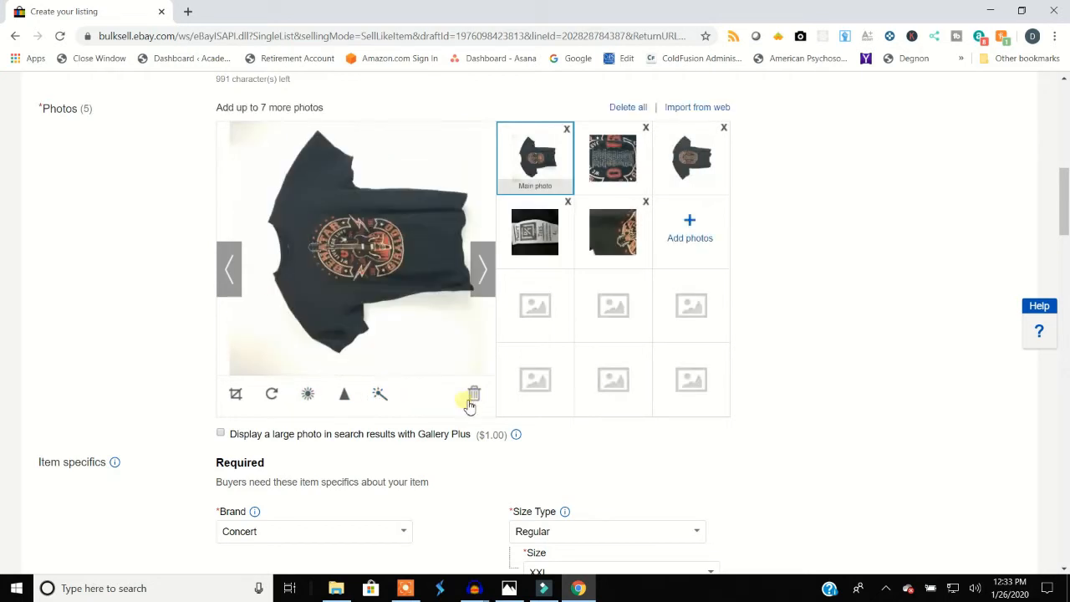
Step: Rotate the main shirt photo upright, set brightness 11 and contrast 40, save the edit, and check it enlarged
{"action": "left_click", "coordinate": [278, 402]}
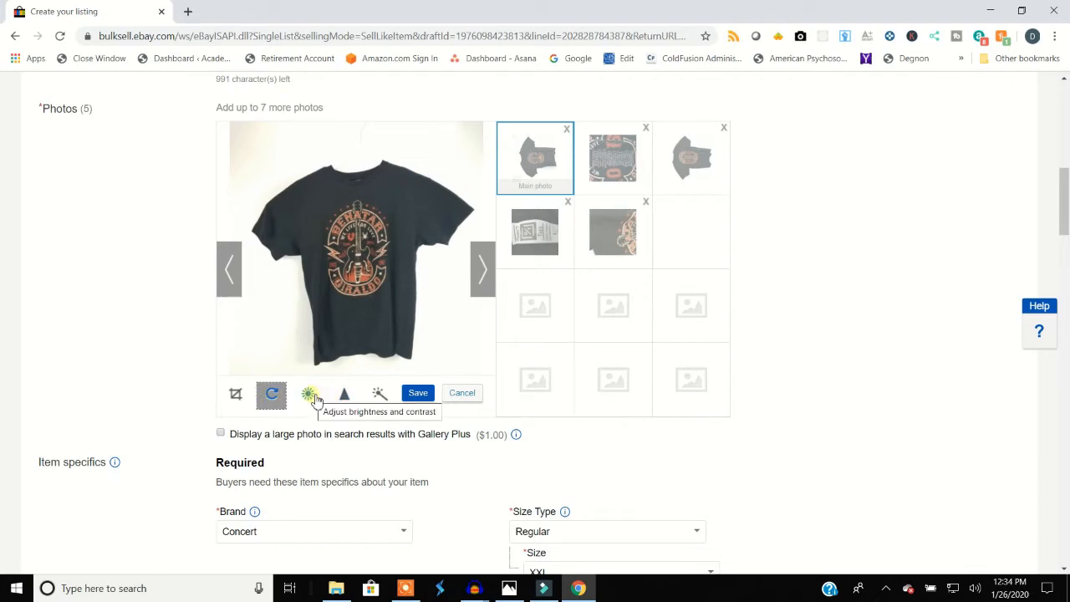
{"action": "left_click", "coordinate": [314, 400]}
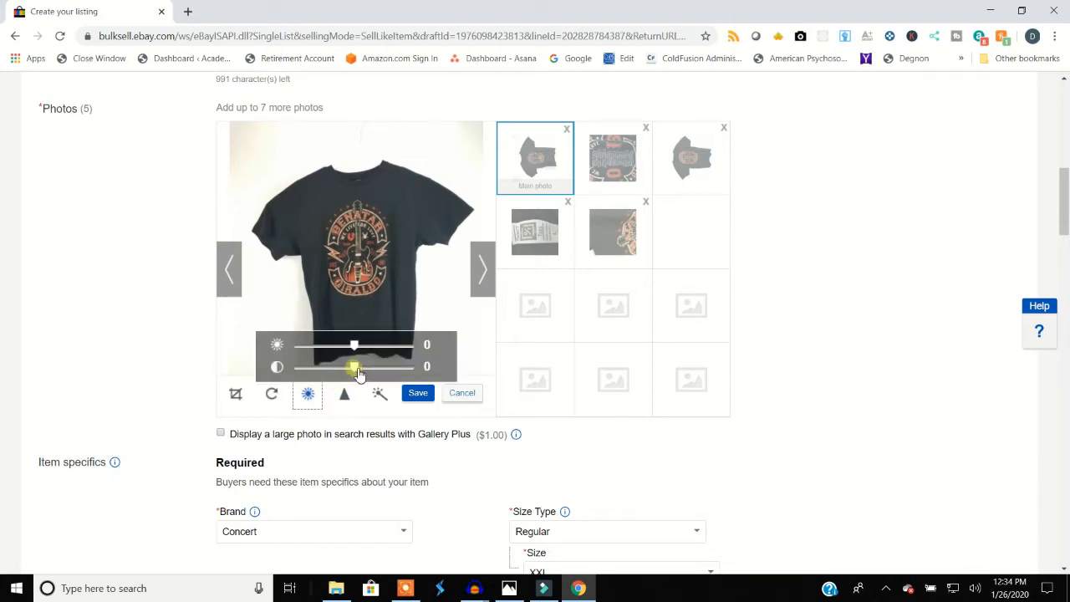
{"action": "left_click_drag", "start_coordinate": [357, 374], "coordinate": [387, 374]}
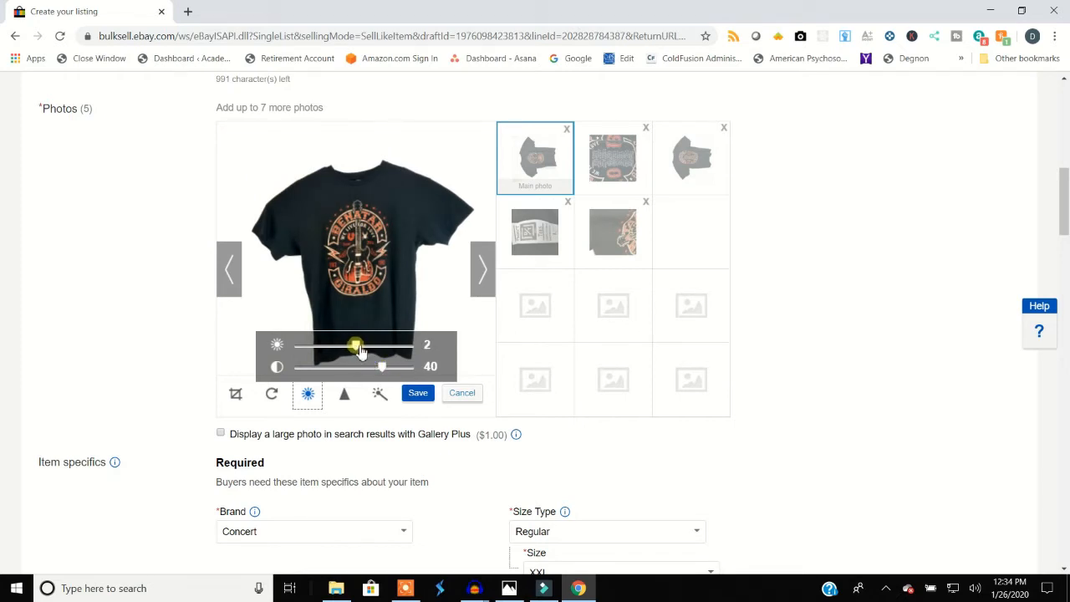
{"action": "left_click_drag", "start_coordinate": [364, 351], "coordinate": [373, 355]}
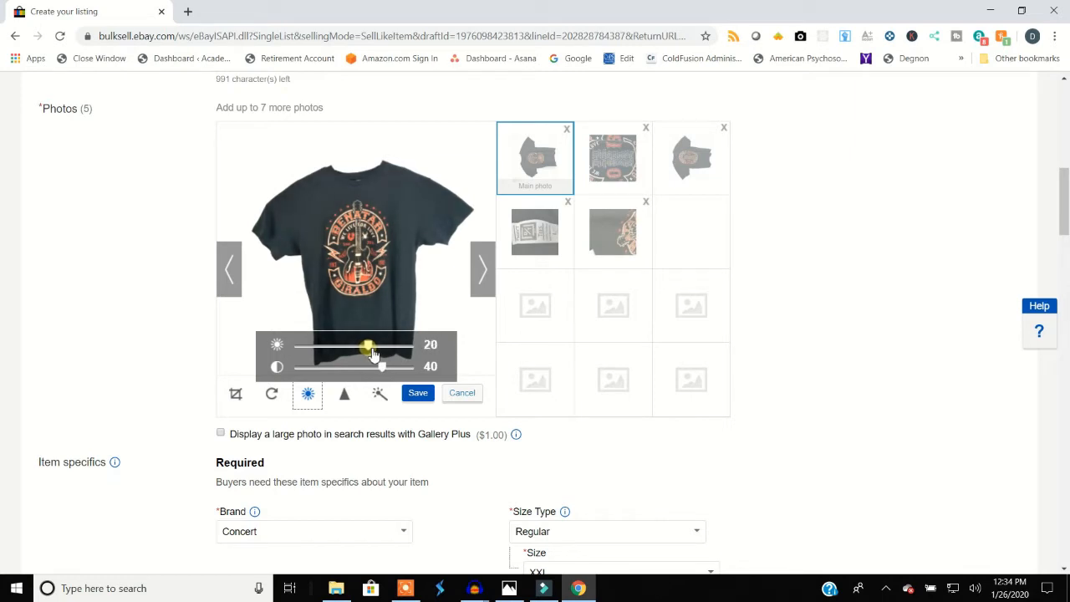
{"action": "left_click_drag", "start_coordinate": [372, 353], "coordinate": [368, 354]}
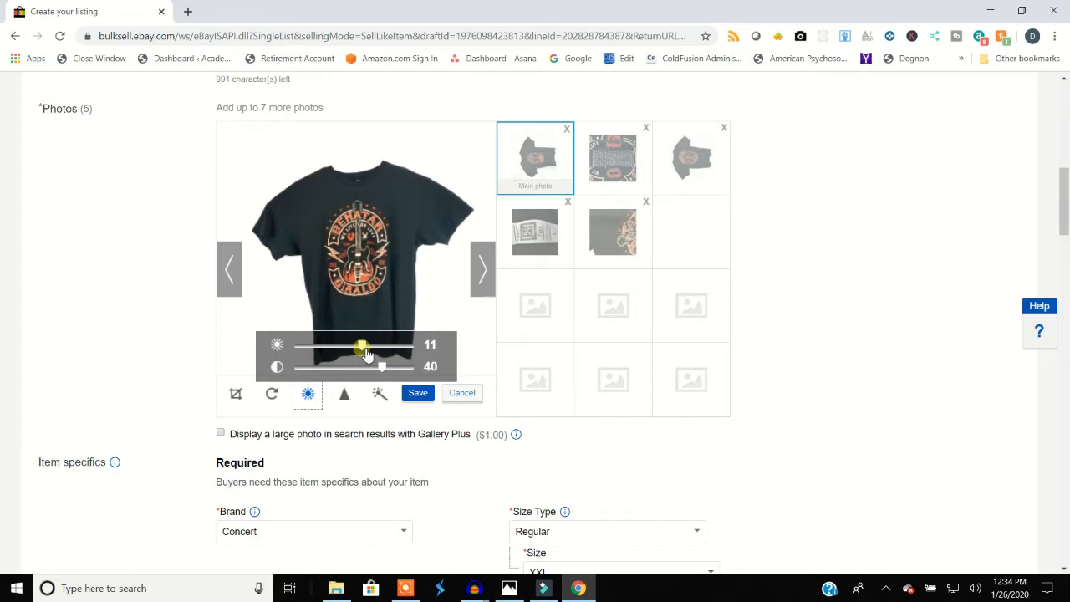
{"action": "left_click", "coordinate": [415, 394]}
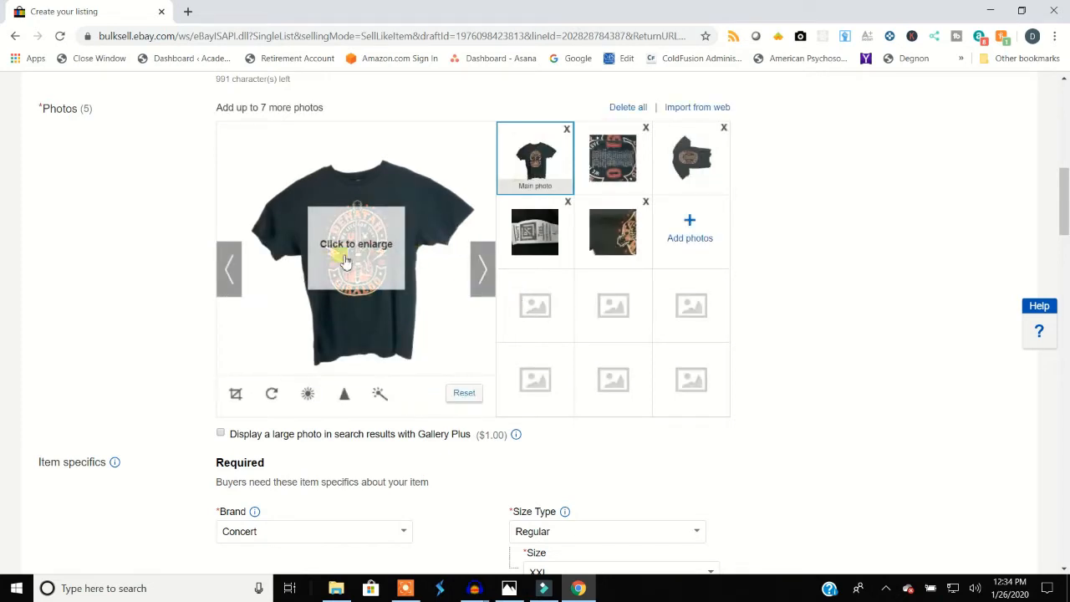
{"action": "left_click", "coordinate": [348, 261]}
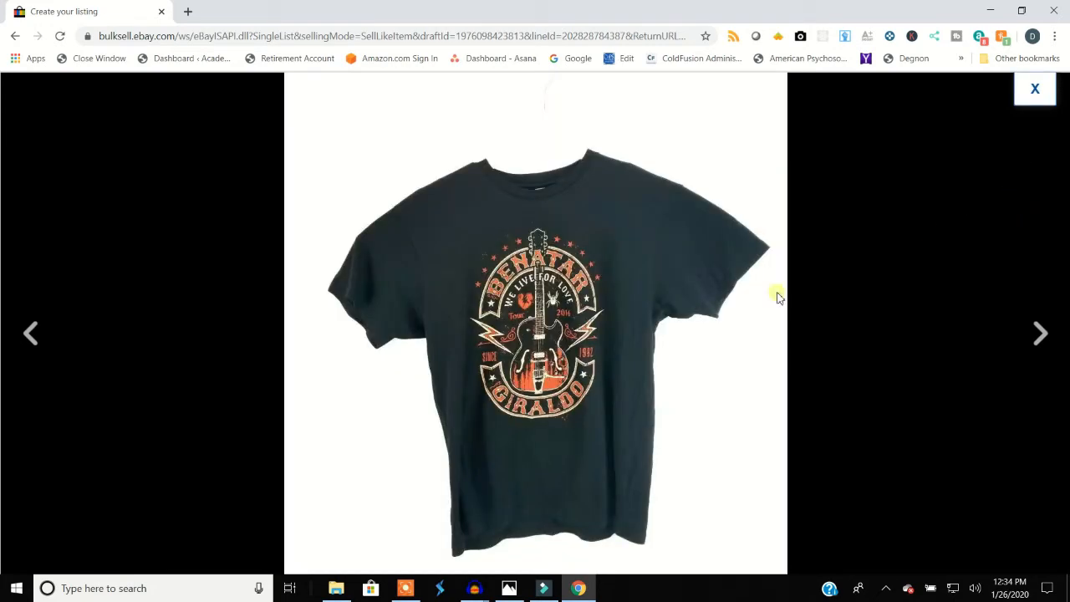
{"action": "left_click", "coordinate": [1037, 92]}
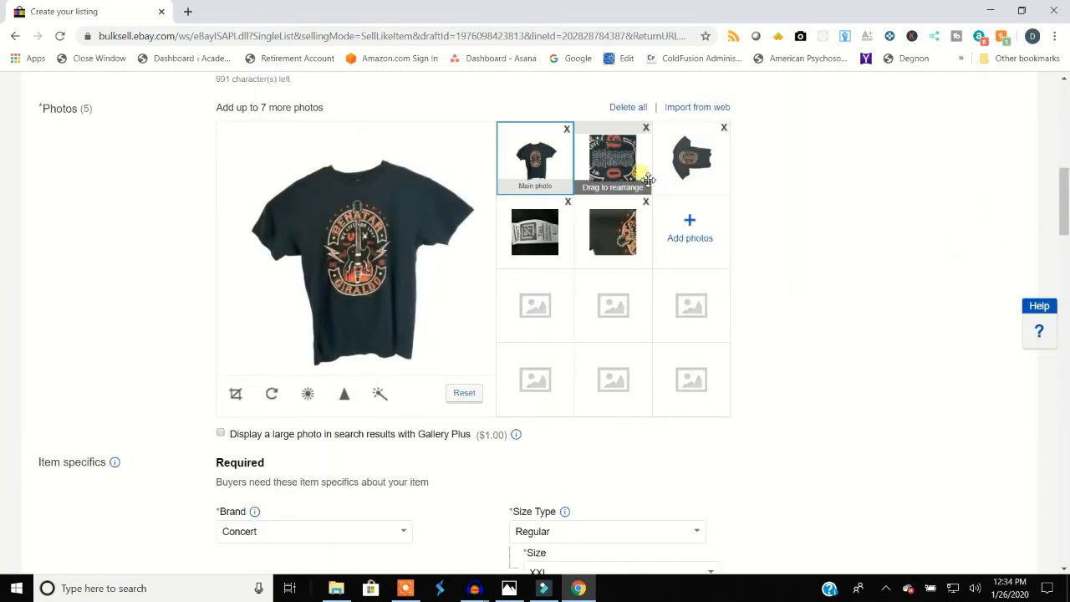
Step: Rotate the second photo, the close-up of the tour dates, upright, auto-adjust it, and save the edit
{"action": "left_click", "coordinate": [616, 168]}
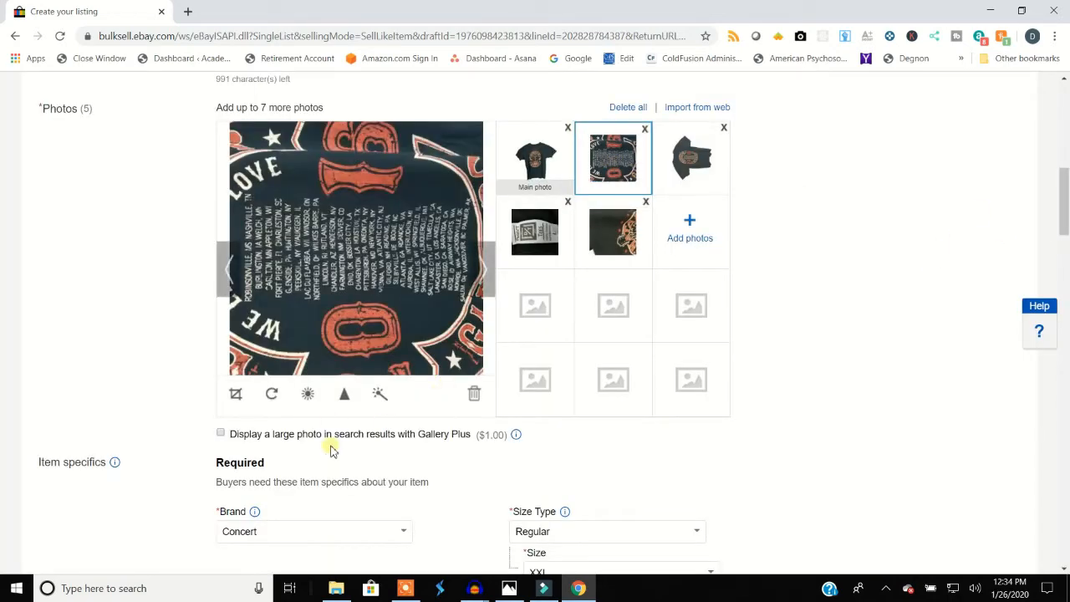
{"action": "left_click", "coordinate": [272, 397]}
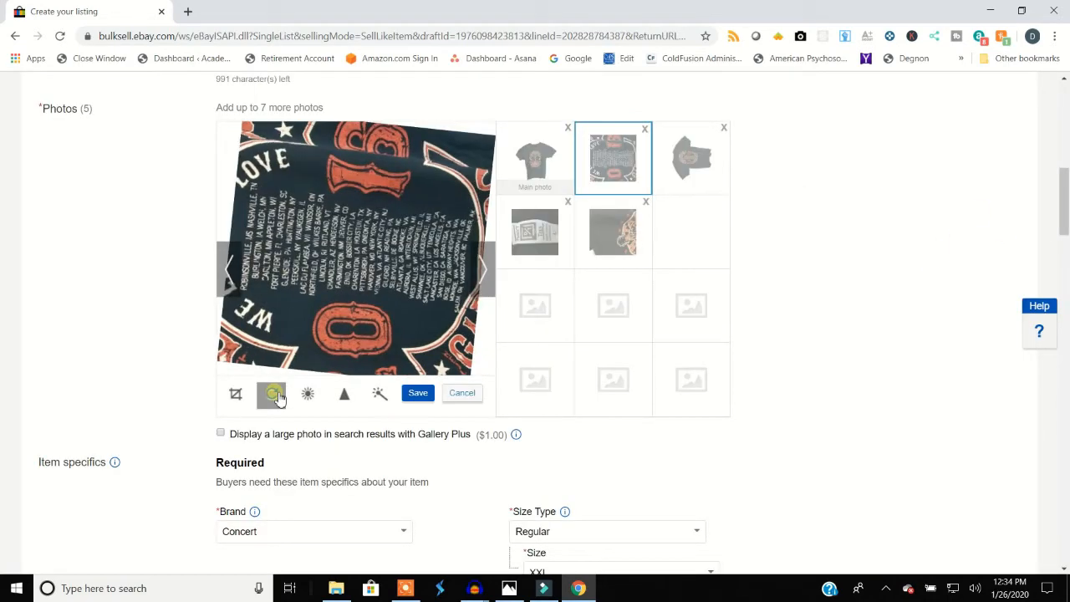
{"action": "left_click", "coordinate": [381, 398]}
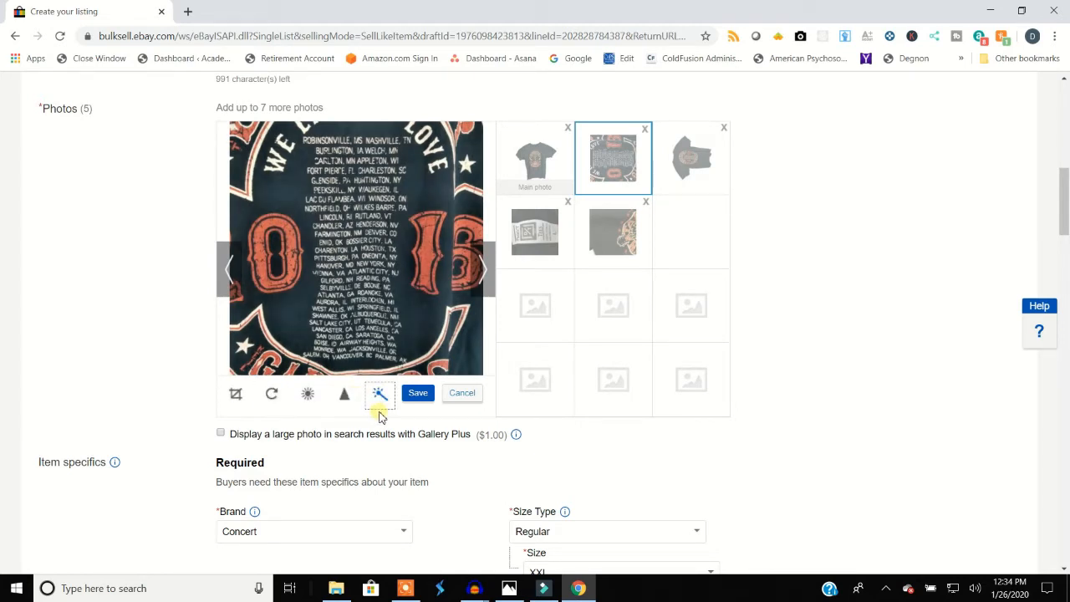
{"action": "left_click", "coordinate": [417, 393]}
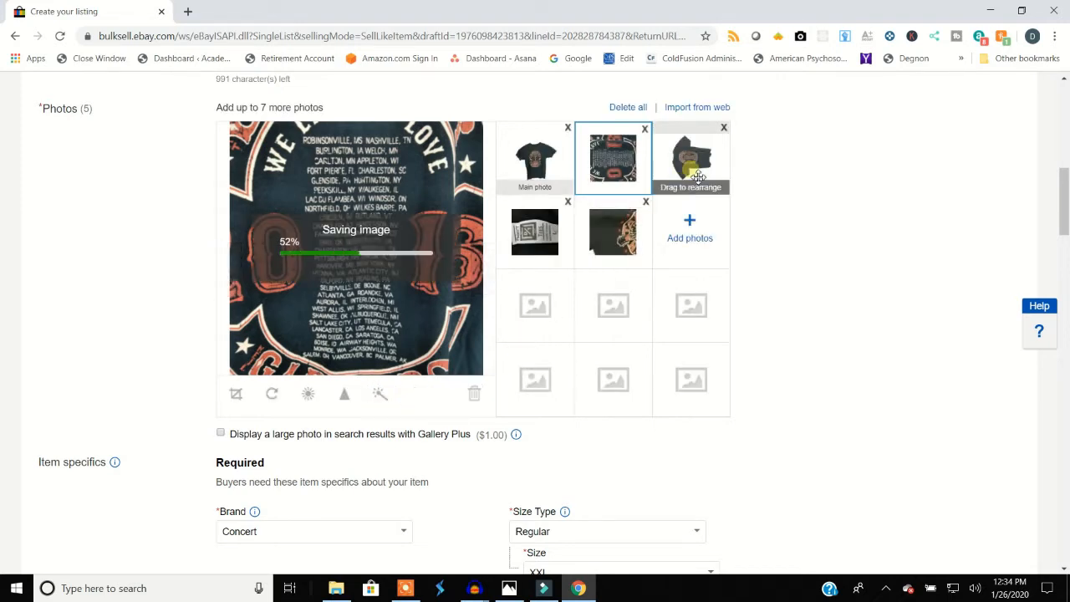
Step: Rotate the third photo, the shirt's back, upright, set brightness -11 and contrast 30, save it, and check it enlarged
{"action": "left_click", "coordinate": [704, 174]}
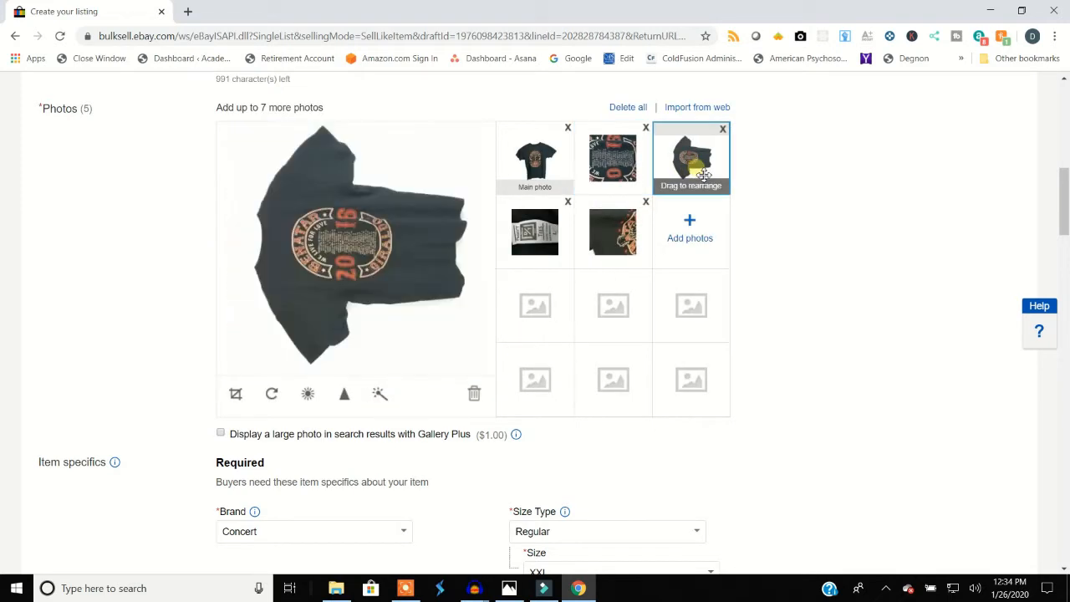
{"action": "left_click", "coordinate": [272, 395]}
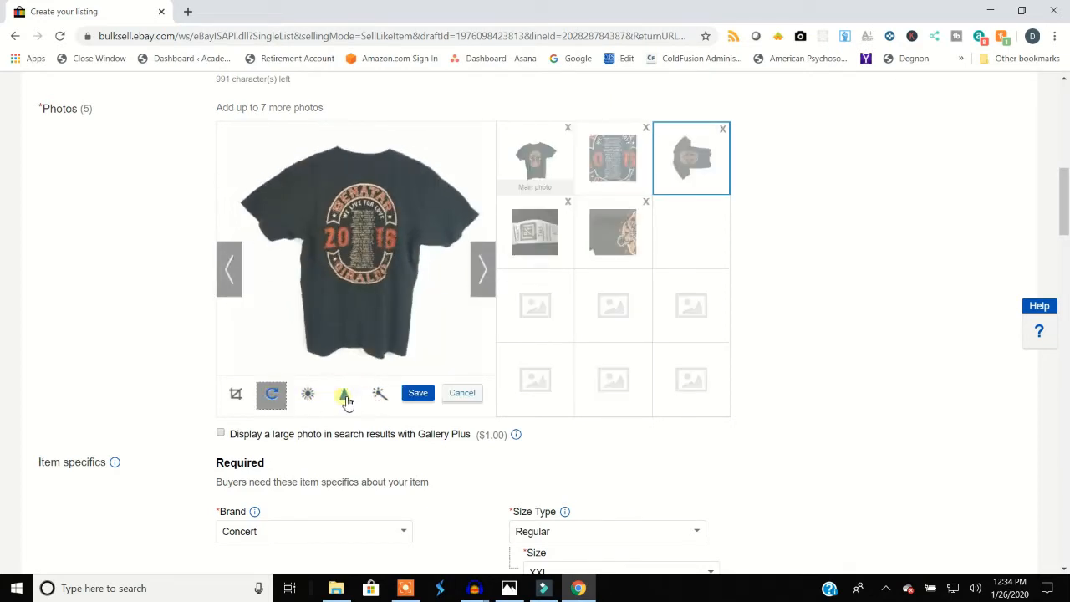
{"action": "left_click", "coordinate": [309, 392]}
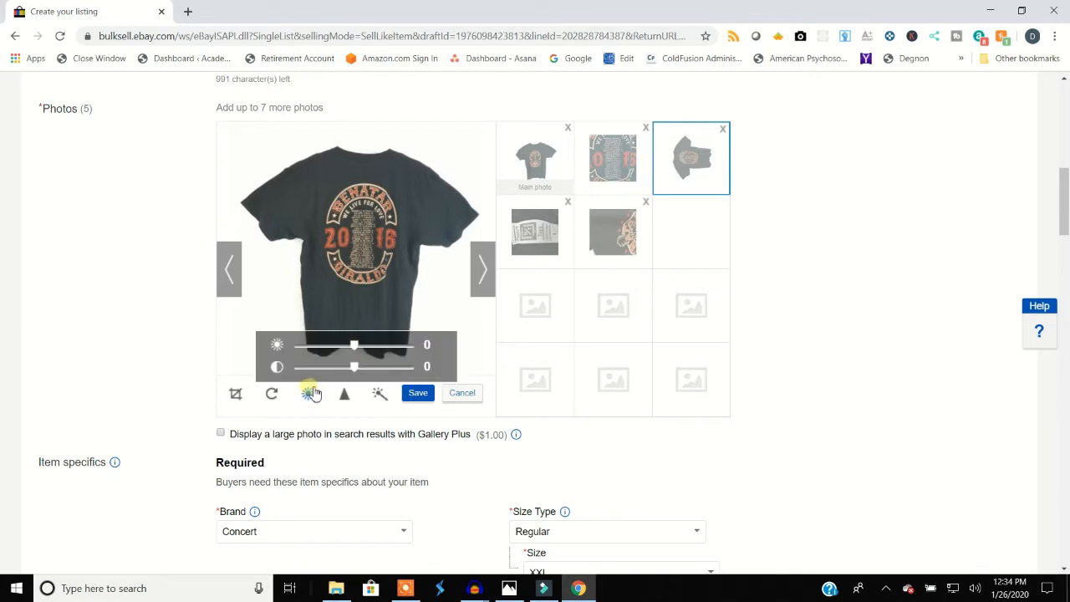
{"action": "left_click_drag", "start_coordinate": [357, 351], "coordinate": [373, 368]}
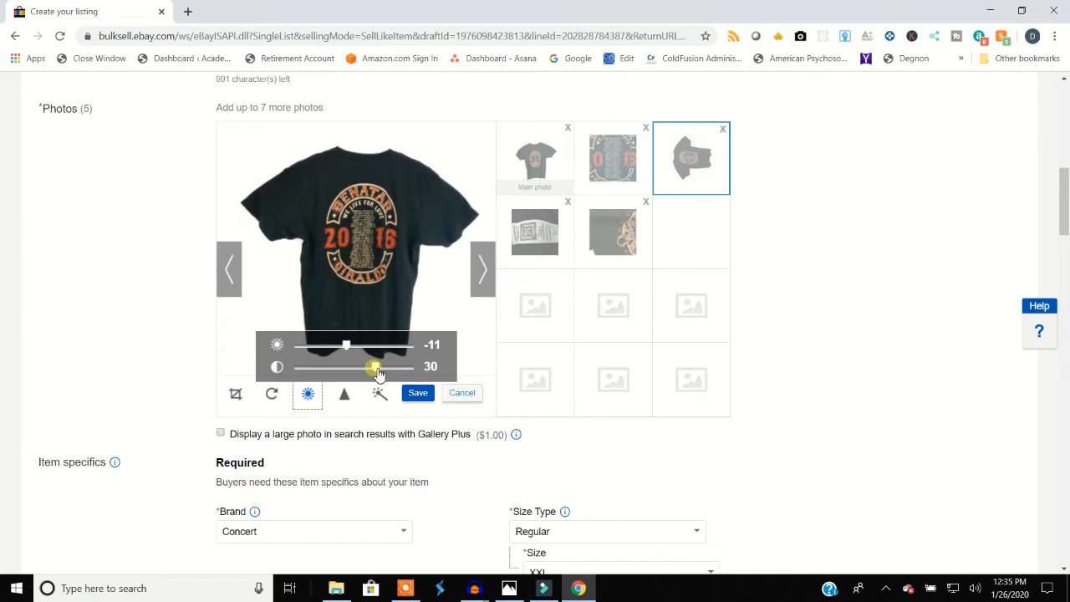
{"action": "left_click", "coordinate": [415, 395]}
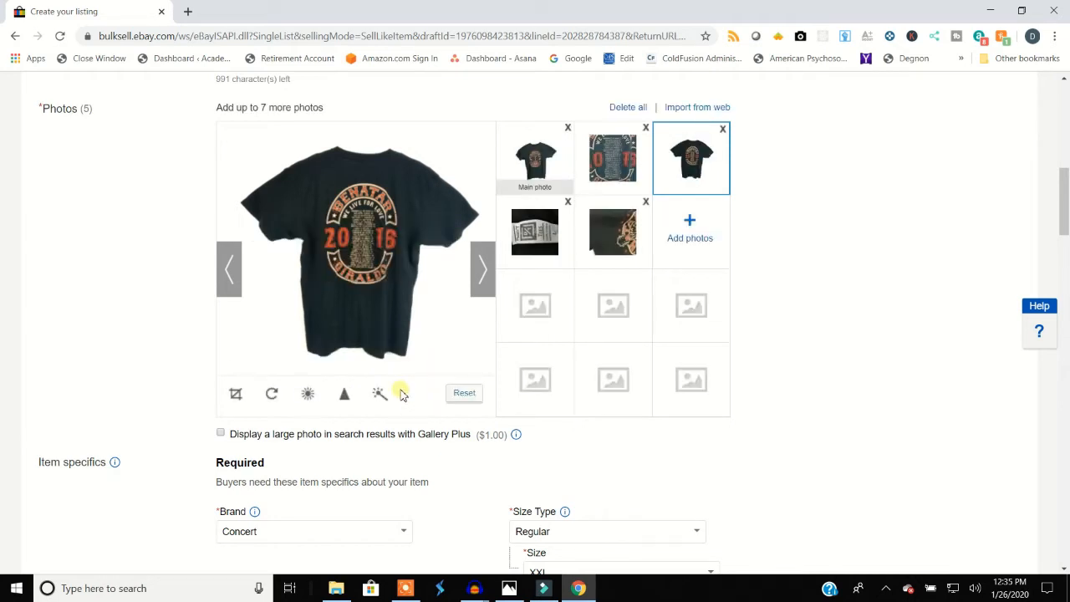
{"action": "left_click", "coordinate": [383, 266]}
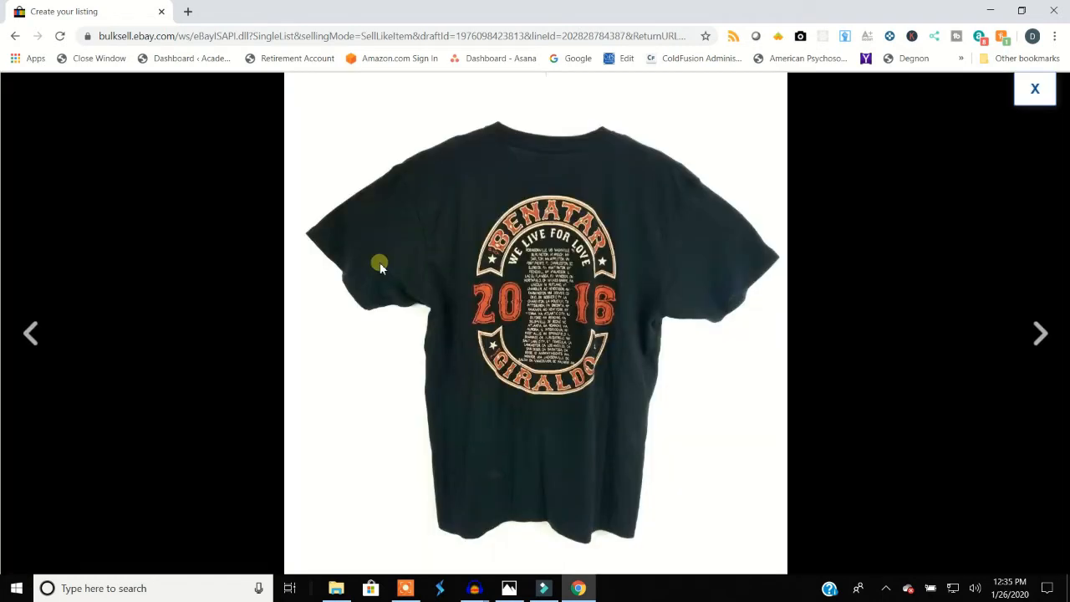
{"action": "left_click", "coordinate": [1034, 102]}
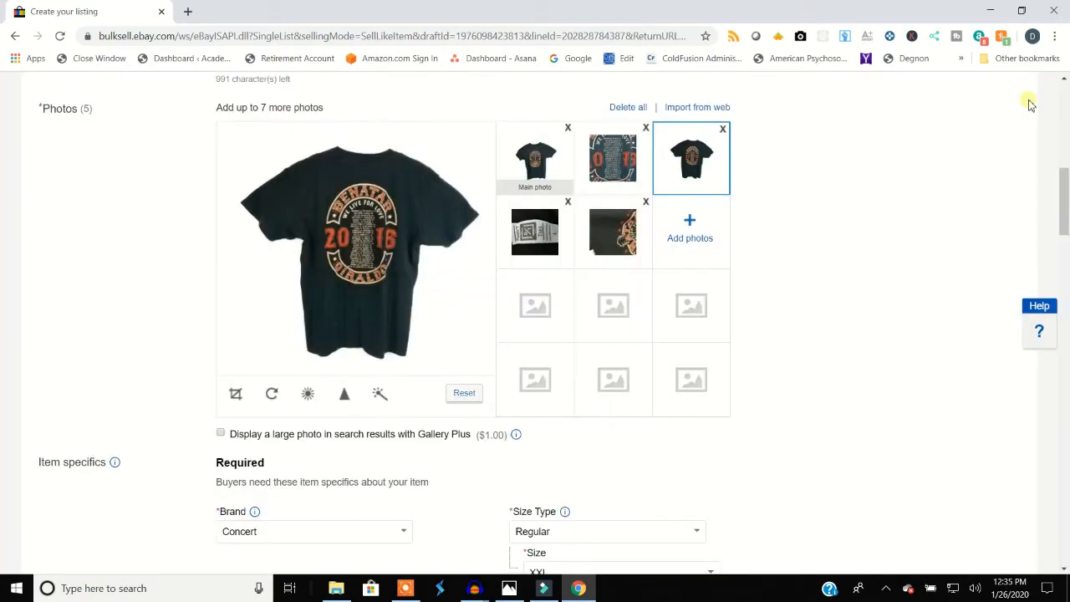
Step: Rotate the fourth photo, the Direct Tees neck tag, upright, sharpen it to 123%, and save the edit
{"action": "left_click", "coordinate": [549, 260]}
{"action": "left_click", "coordinate": [272, 394]}
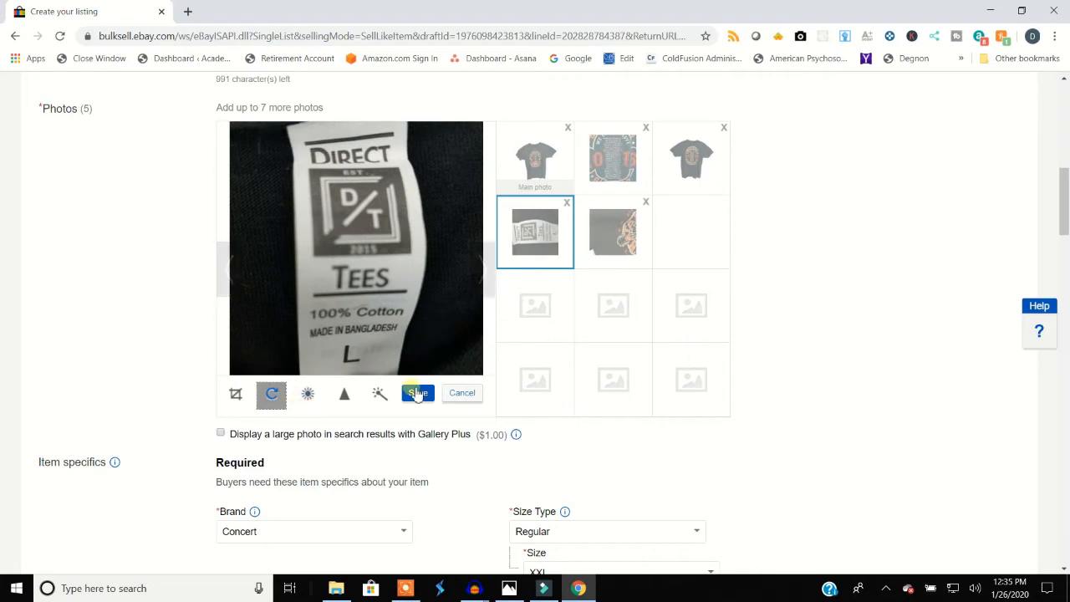
{"action": "left_click", "coordinate": [344, 395]}
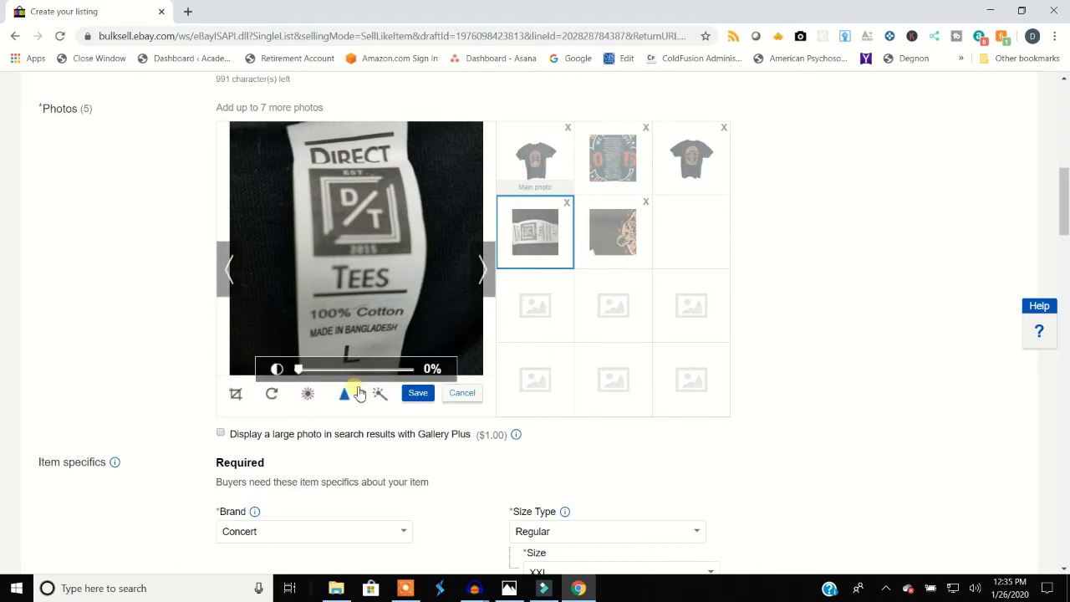
{"action": "left_click_drag", "start_coordinate": [299, 370], "coordinate": [370, 376]}
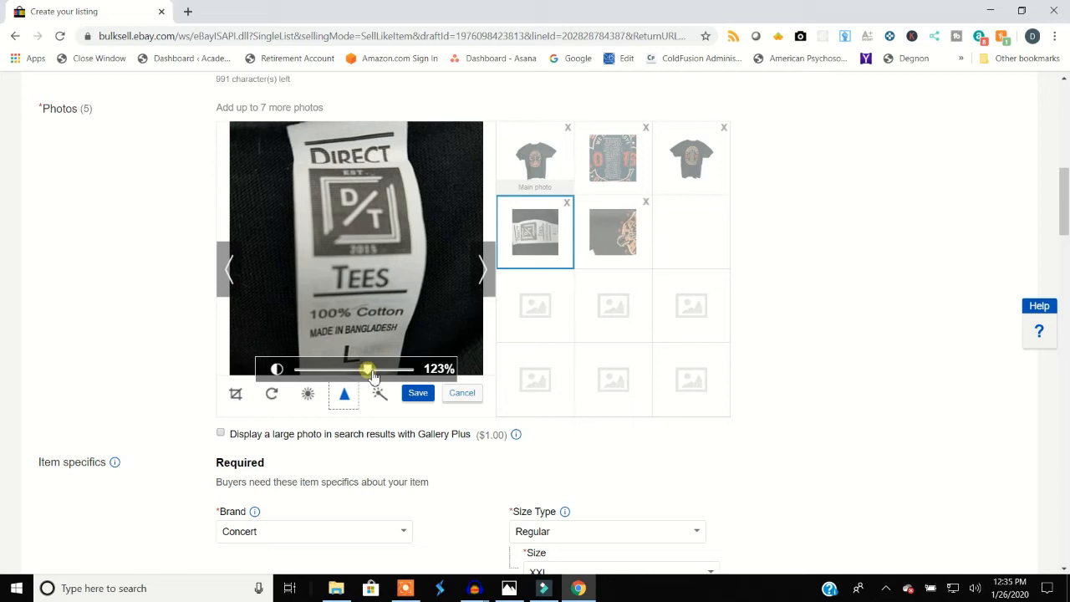
{"action": "left_click", "coordinate": [419, 393]}
Step: Delete the fifth photo, the close-up of the shirt's print, from the listing
{"action": "left_click", "coordinate": [611, 238]}
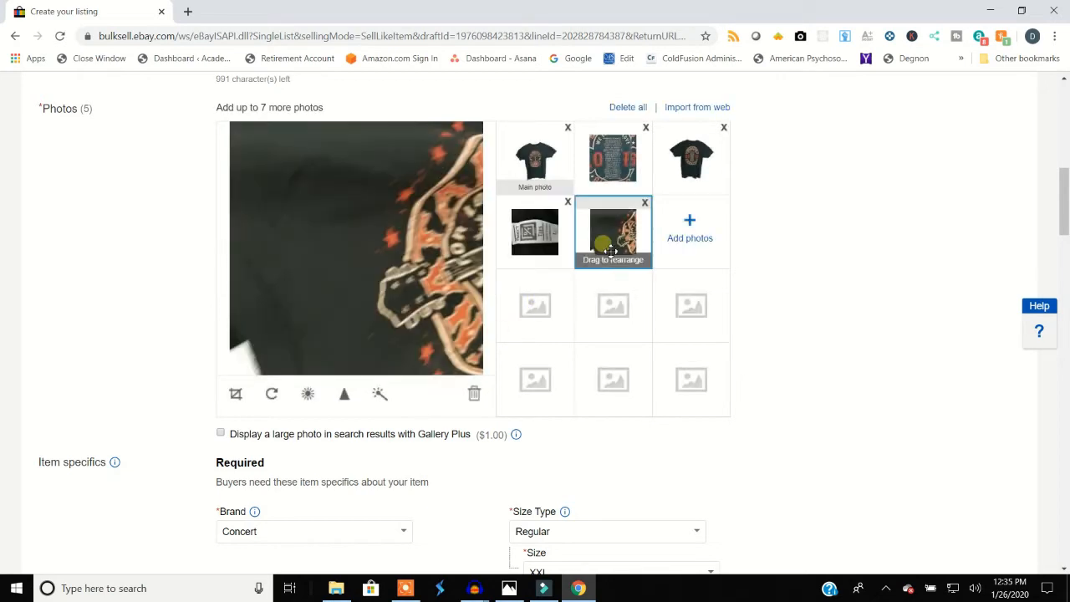
{"action": "left_click", "coordinate": [648, 205]}
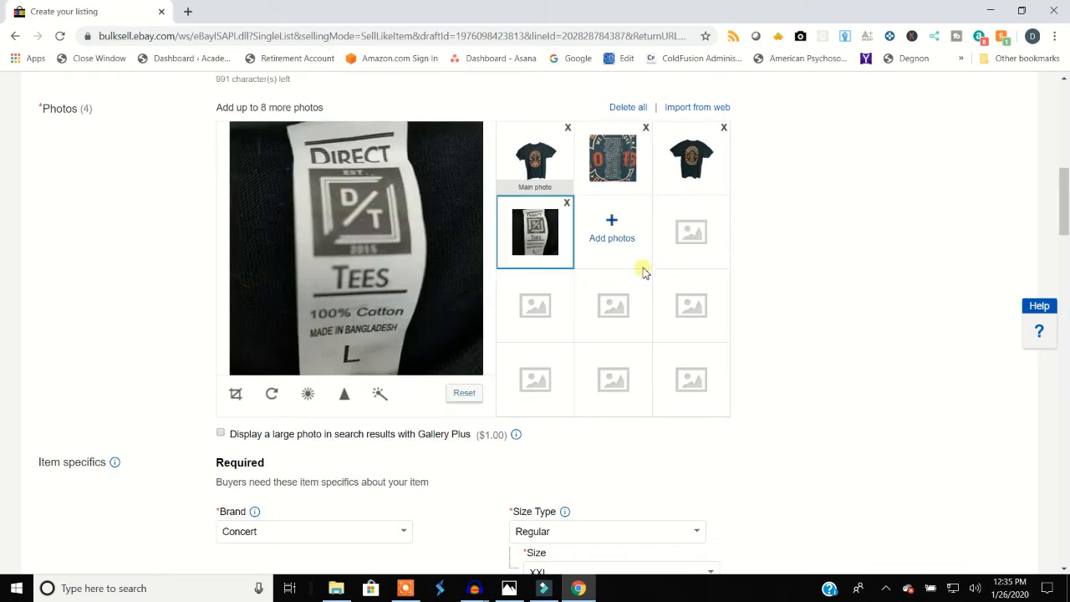
{"action": "scroll", "coordinate": [614, 239], "scroll_direction": "down", "scroll_amount": 1}
{"action": "scroll", "coordinate": [613, 239], "scroll_direction": "up", "scroll_amount": 2}
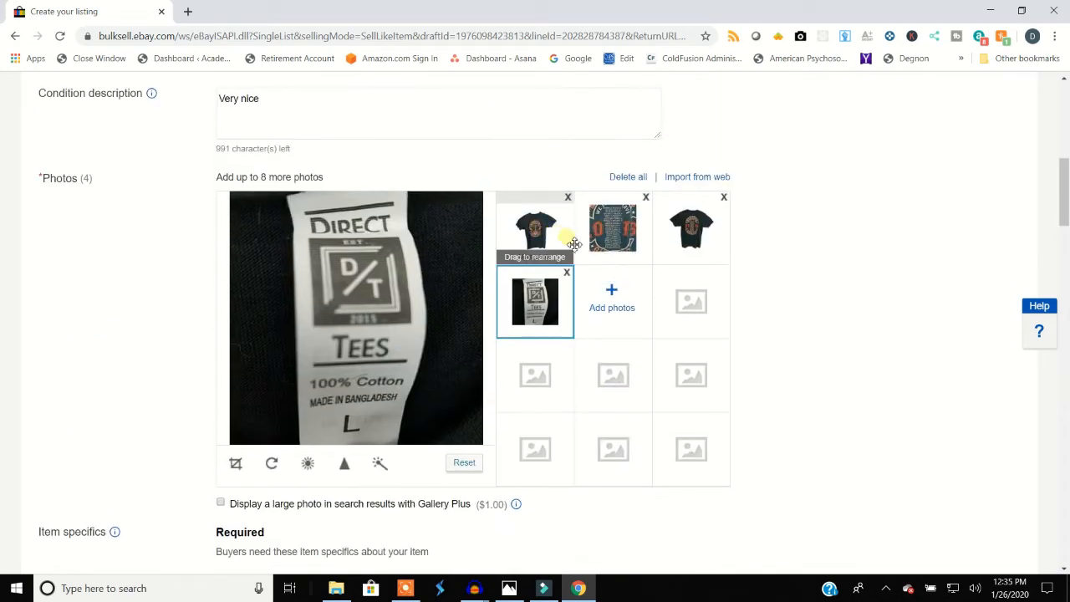
Step: Review the edited front, back and tag photos of the shirt, and save the listing as a draft
{"action": "left_click", "coordinate": [547, 241]}
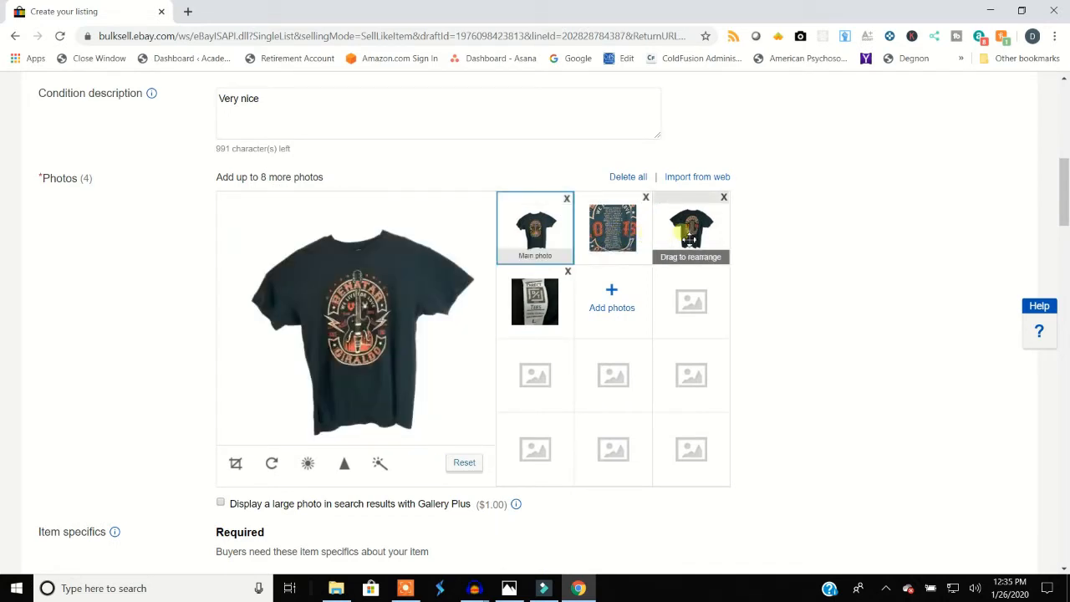
{"action": "left_click", "coordinate": [689, 240]}
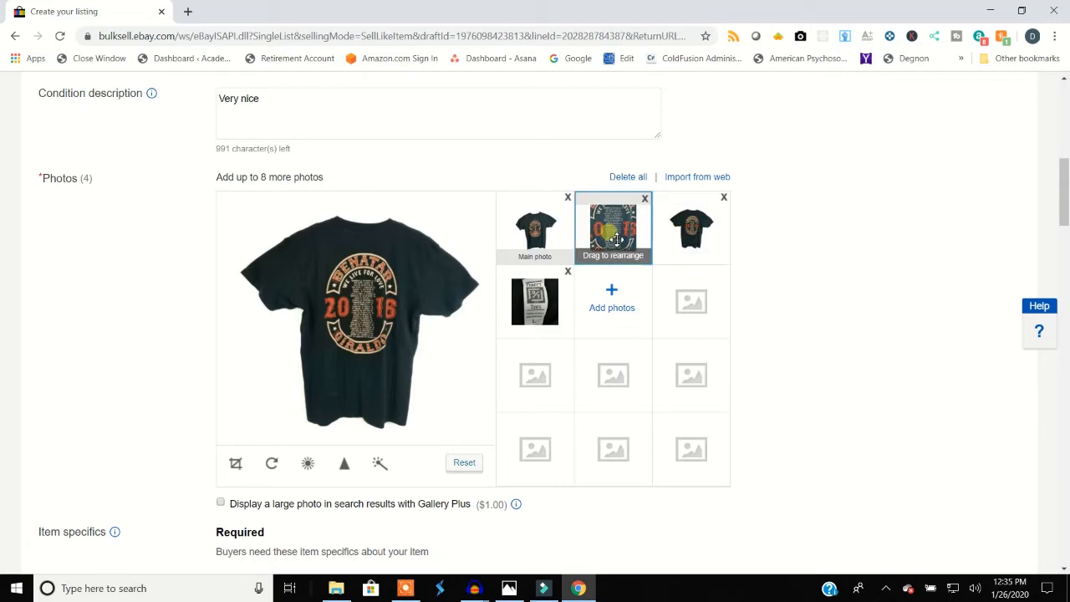
{"action": "left_click", "coordinate": [552, 303]}
{"action": "left_click", "coordinate": [535, 233]}
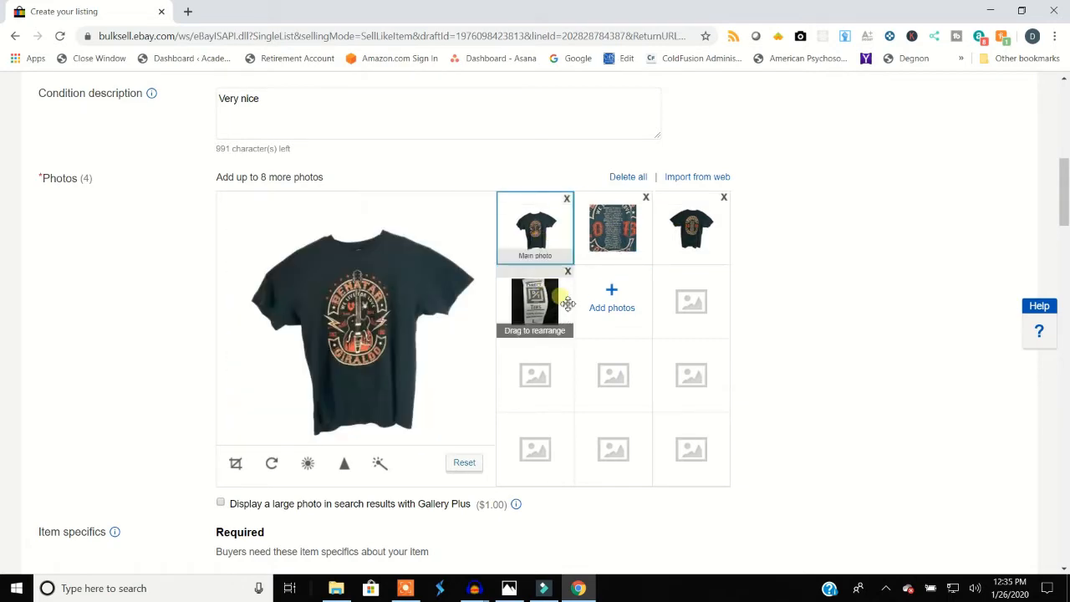
{"action": "scroll", "coordinate": [534, 294], "scroll_direction": "down", "scroll_amount": 20}
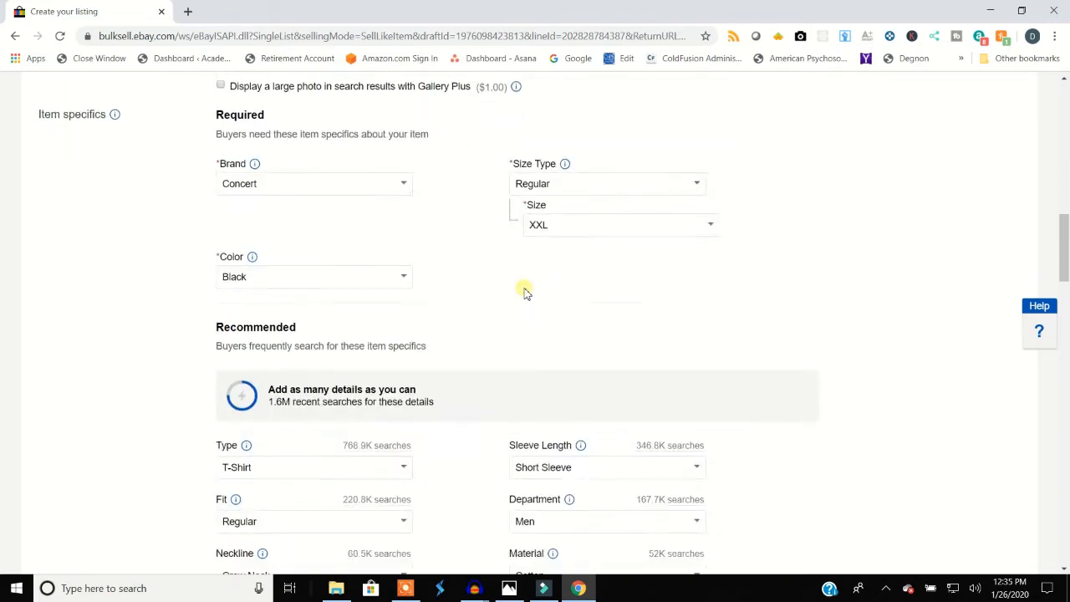
{"action": "scroll", "coordinate": [501, 332], "scroll_direction": "down", "scroll_amount": 10}
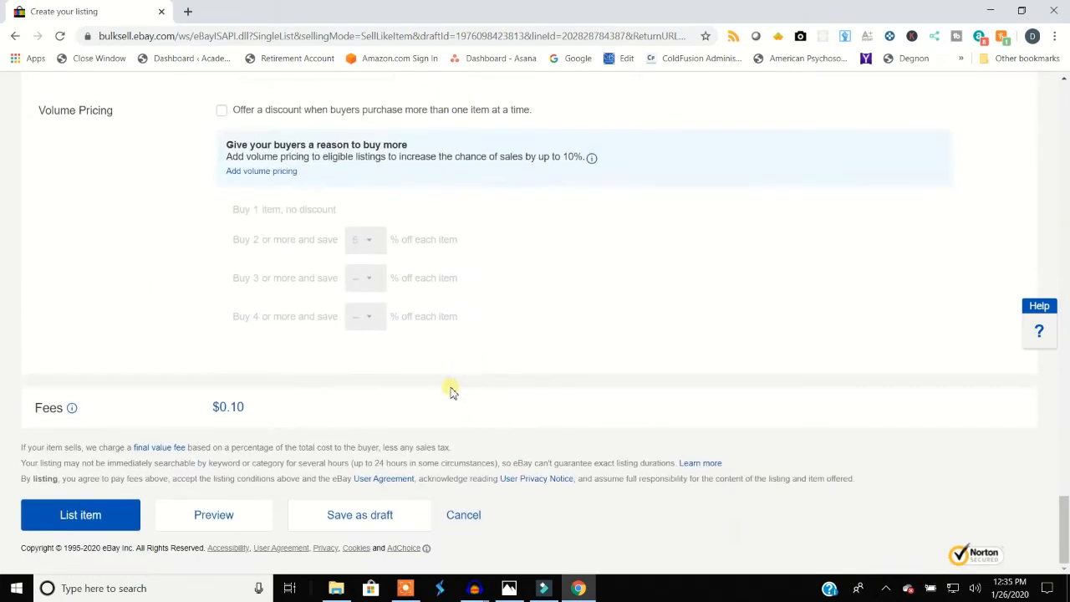
{"action": "left_click", "coordinate": [372, 511]}
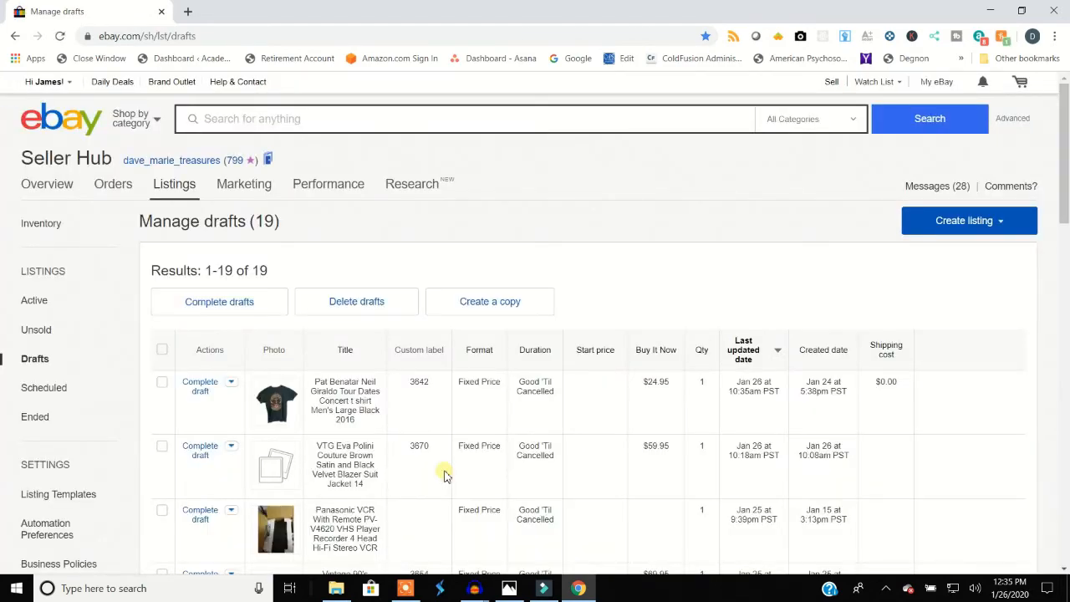
Step: Find the Dansko mary jane red suede flats in the drafts list and open that draft for completion
{"action": "scroll", "coordinate": [459, 413], "scroll_direction": "down", "scroll_amount": 8}
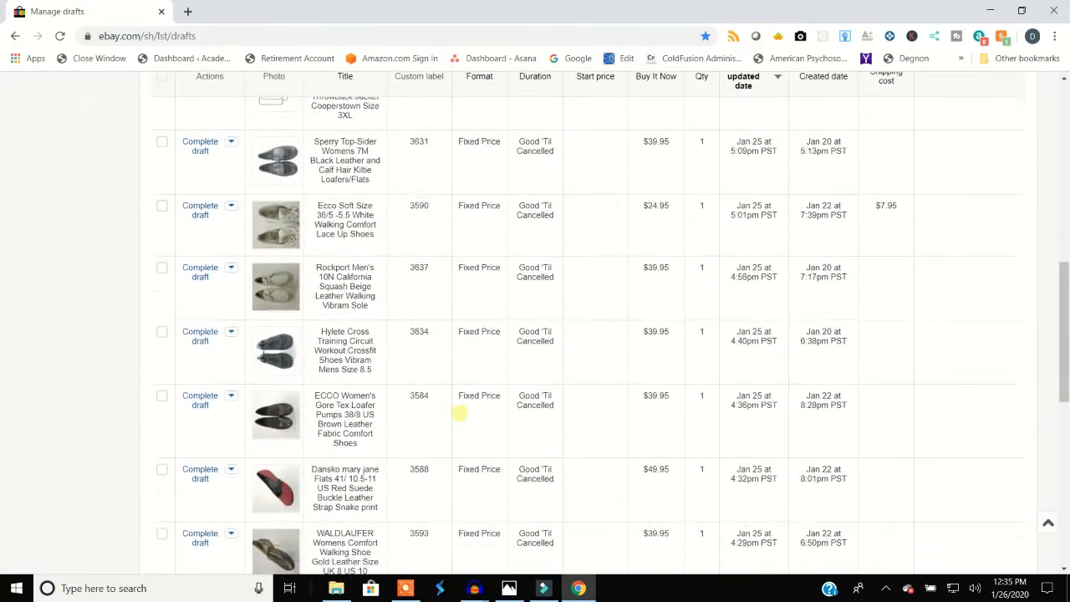
{"action": "scroll", "coordinate": [460, 413], "scroll_direction": "down", "scroll_amount": 5}
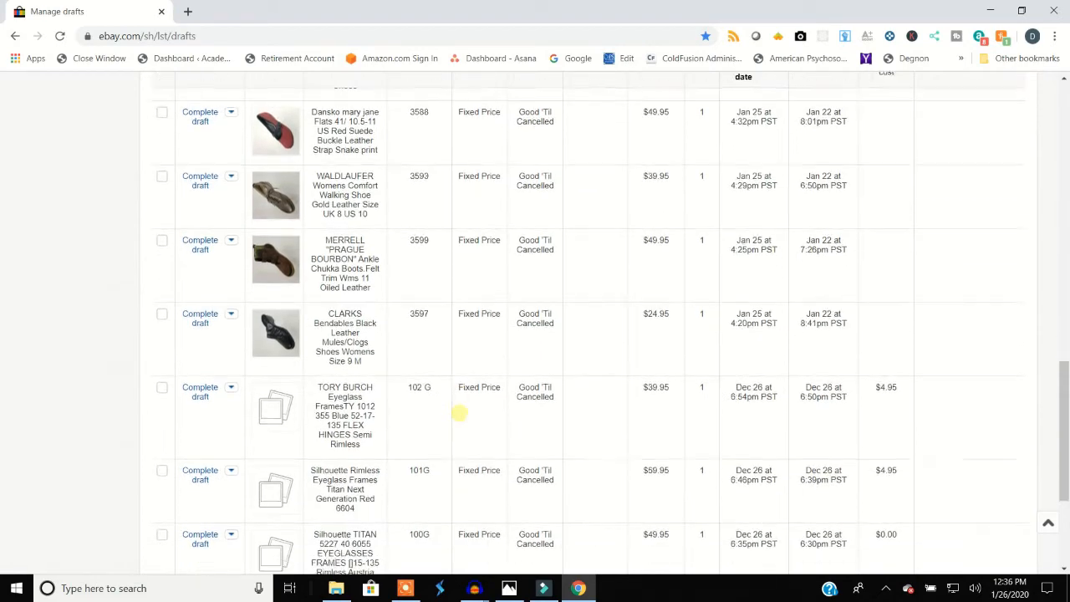
{"action": "scroll", "coordinate": [459, 413], "scroll_direction": "down", "scroll_amount": 1}
{"action": "scroll", "coordinate": [459, 416], "scroll_direction": "down", "scroll_amount": 3}
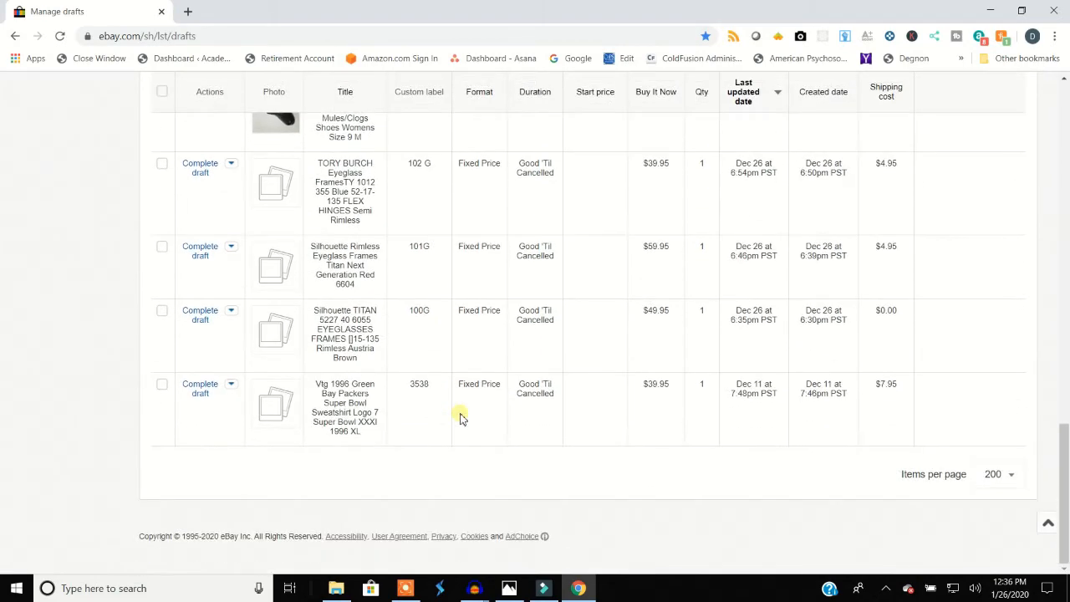
{"action": "scroll", "coordinate": [459, 416], "scroll_direction": "up", "scroll_amount": 6}
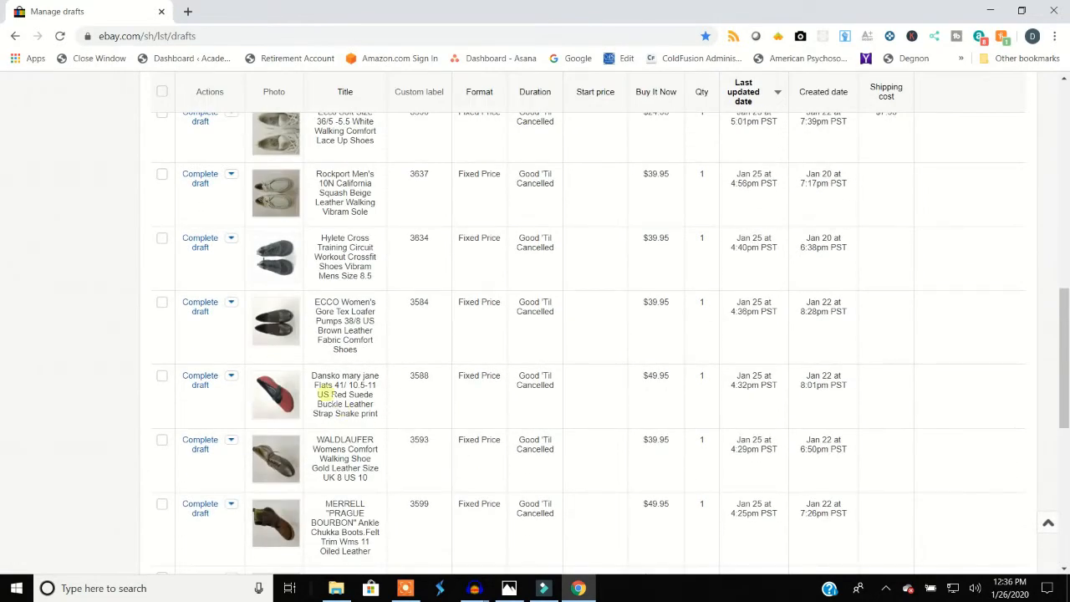
{"action": "left_click", "coordinate": [201, 381]}
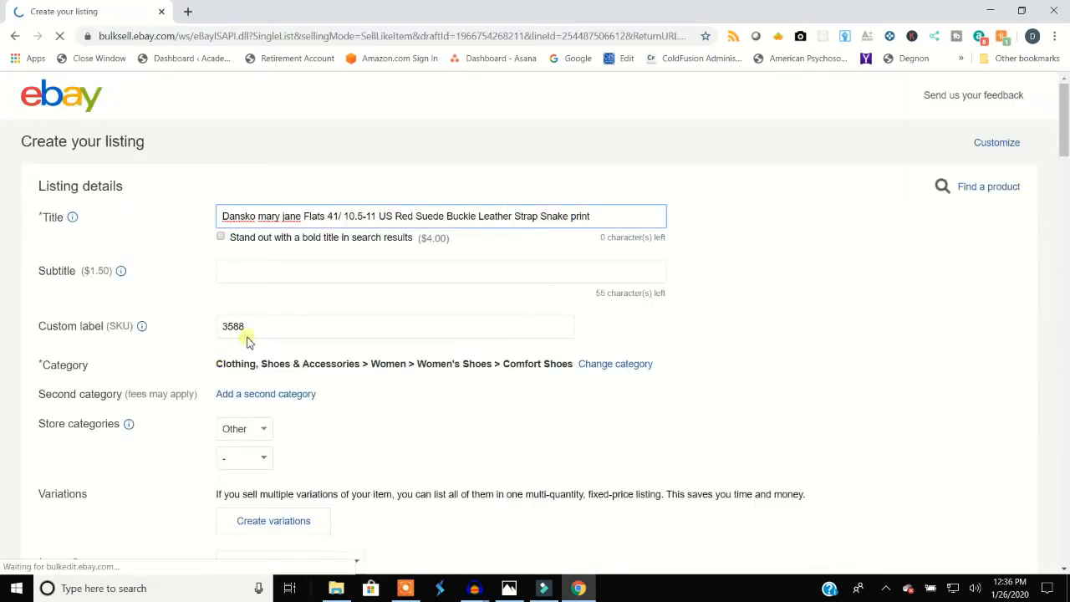
Step: Rearrange the shoe photos so the top view of the pair is the main photo and the heel-with-ruler shot is second
{"action": "scroll", "coordinate": [248, 339], "scroll_direction": "down", "scroll_amount": 7}
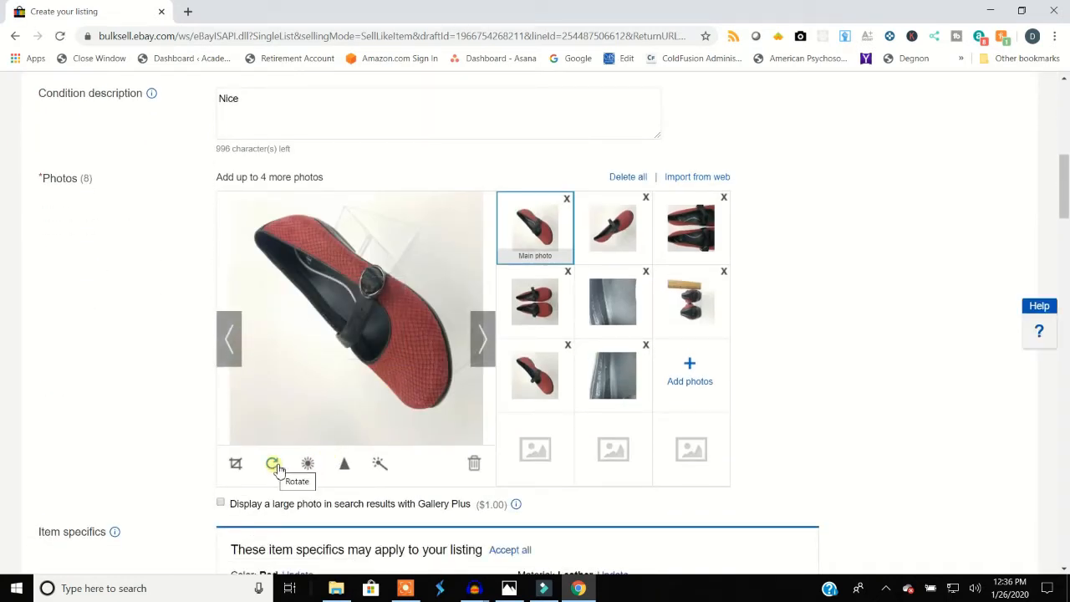
{"action": "mouse_move", "coordinate": [544, 304]}
{"action": "left_mouse_down"}
{"action": "mouse_move", "coordinate": [553, 249]}
{"action": "mouse_move", "coordinate": [548, 284]}
{"action": "left_mouse_up"}
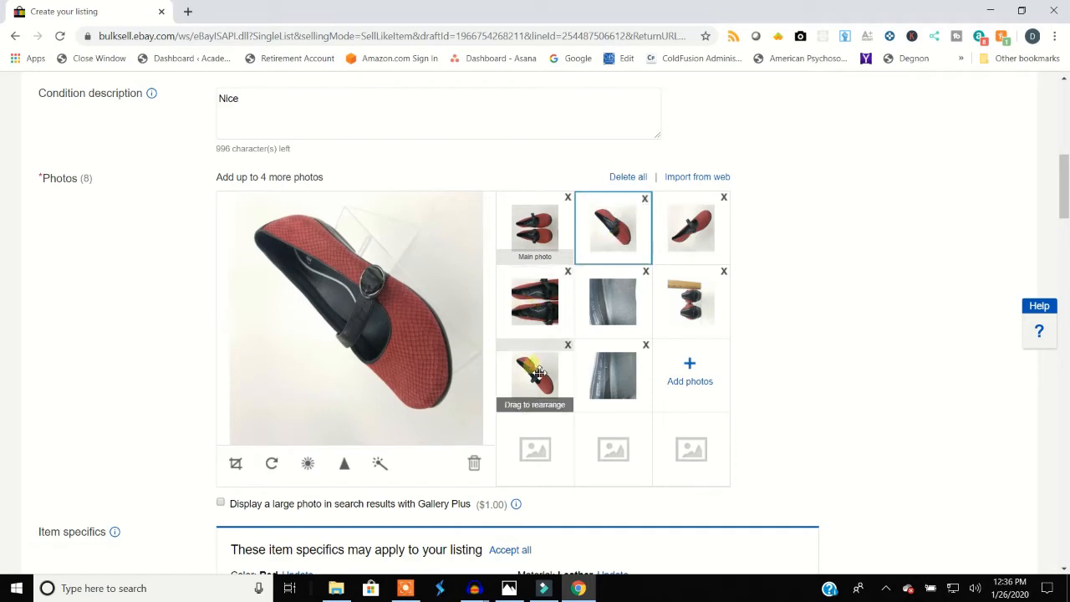
{"action": "left_click_drag", "start_coordinate": [692, 311], "coordinate": [639, 251]}
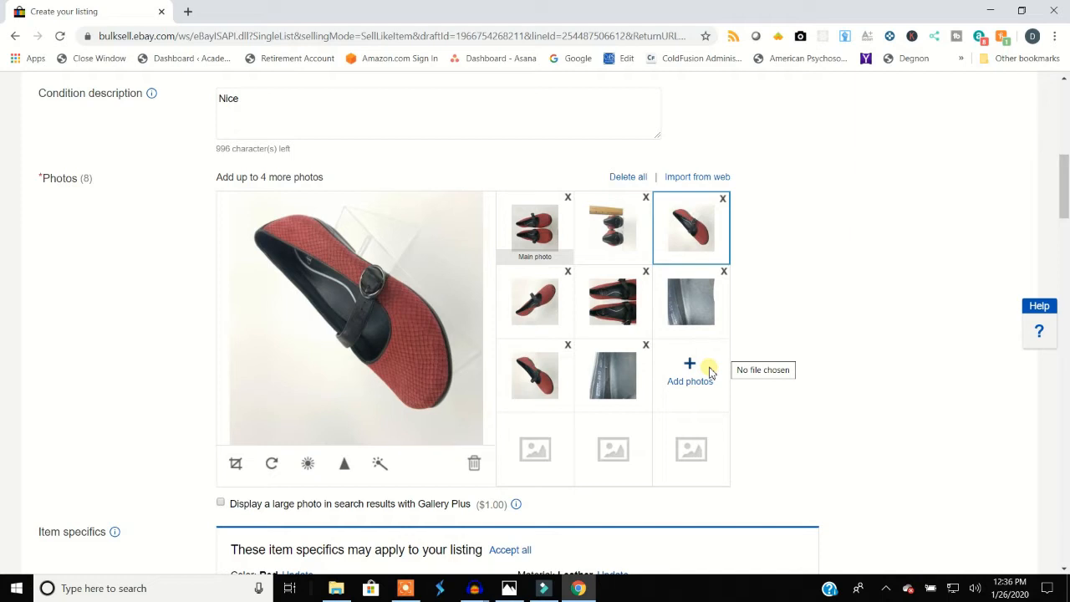
Step: Rotate the main photo of the shoe pair upright and auto-adjust it
{"action": "left_click", "coordinate": [535, 251]}
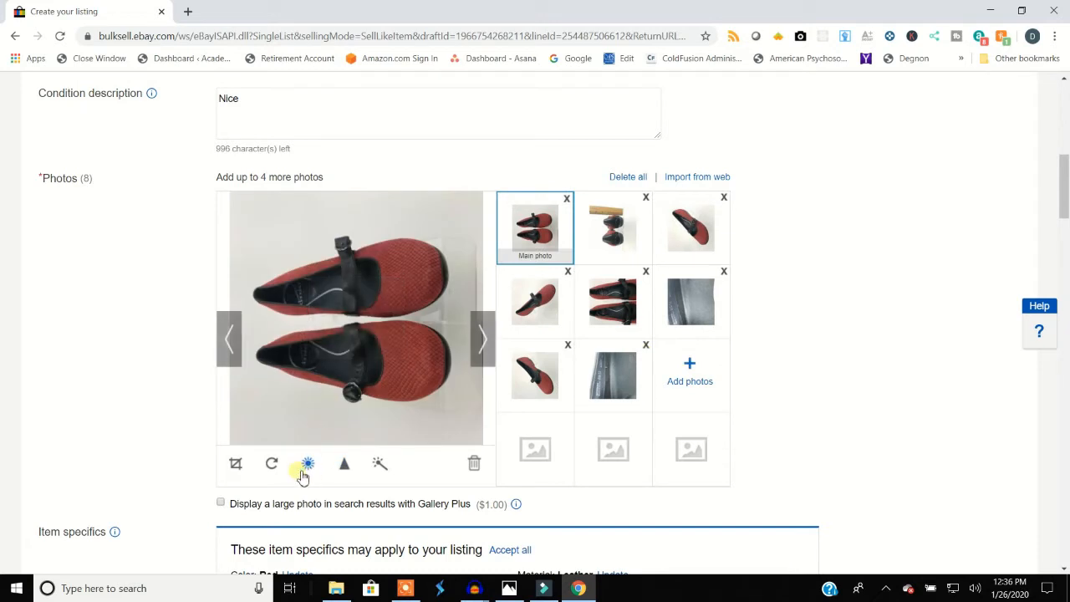
{"action": "left_click", "coordinate": [273, 464]}
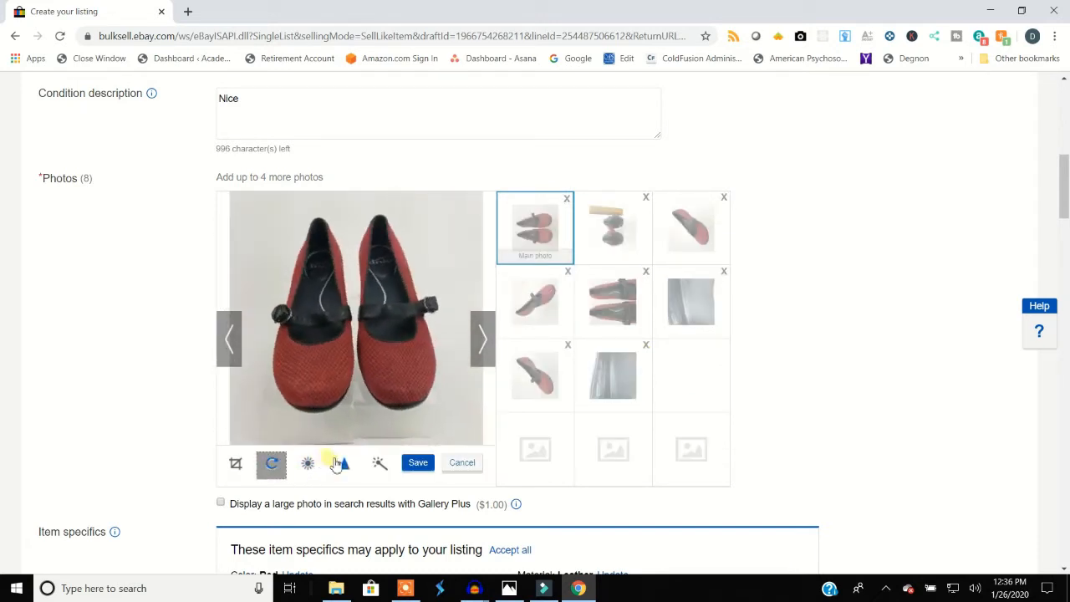
{"action": "left_click", "coordinate": [379, 465]}
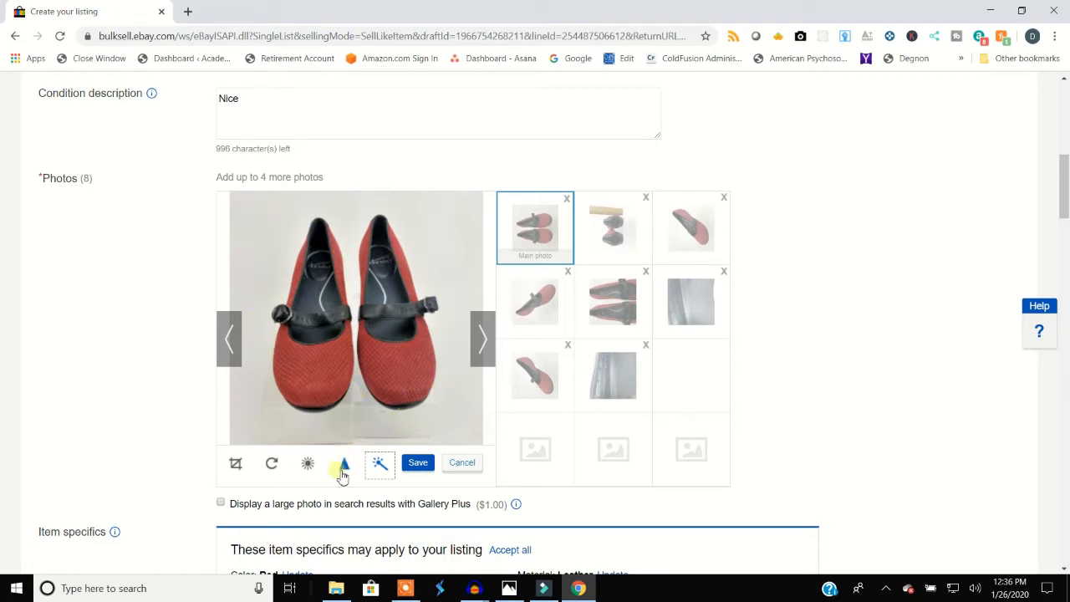
Step: Set the main shoe photo's contrast to 46, raise its brightness slightly, save the edit, and check it enlarged
{"action": "left_click", "coordinate": [311, 470]}
{"action": "left_click", "coordinate": [309, 468]}
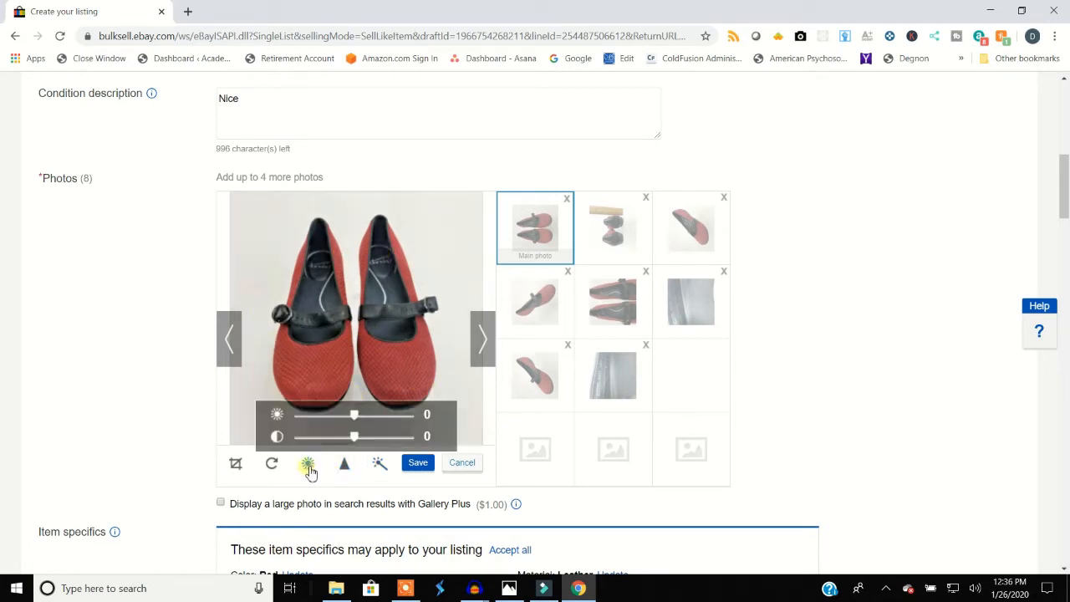
{"action": "left_click_drag", "start_coordinate": [354, 437], "coordinate": [394, 443]}
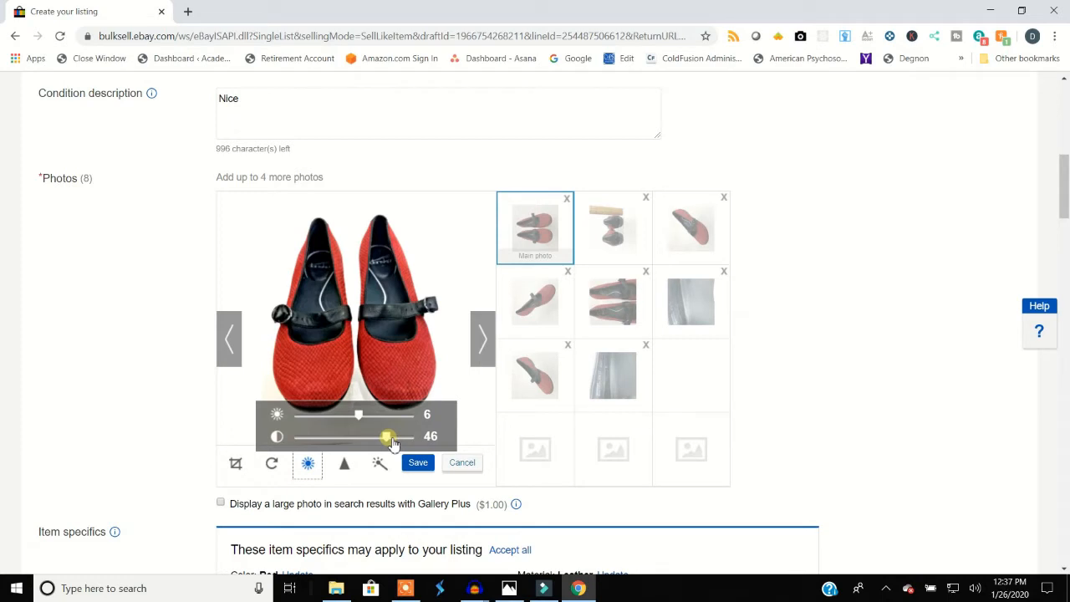
{"action": "left_click_drag", "start_coordinate": [365, 418], "coordinate": [363, 419]}
{"action": "left_click", "coordinate": [421, 466]}
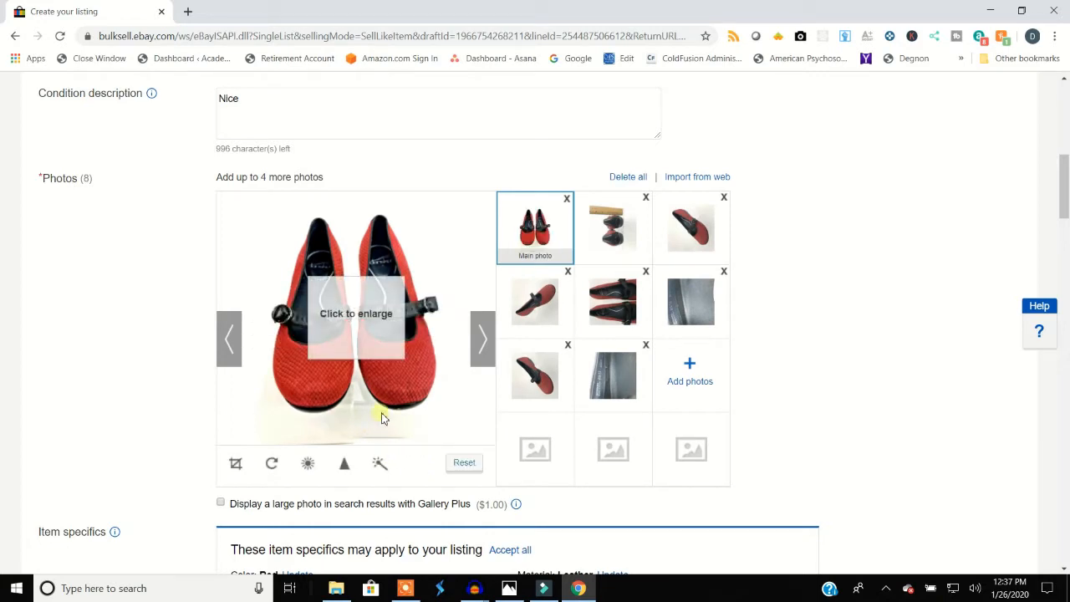
{"action": "left_click", "coordinate": [370, 333]}
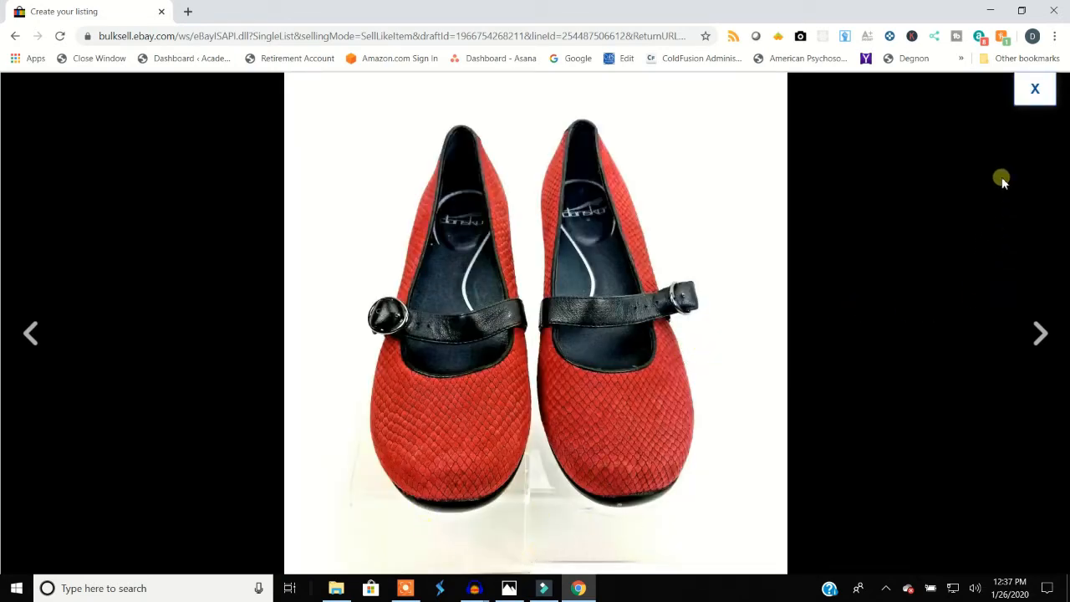
{"action": "left_click", "coordinate": [1036, 101]}
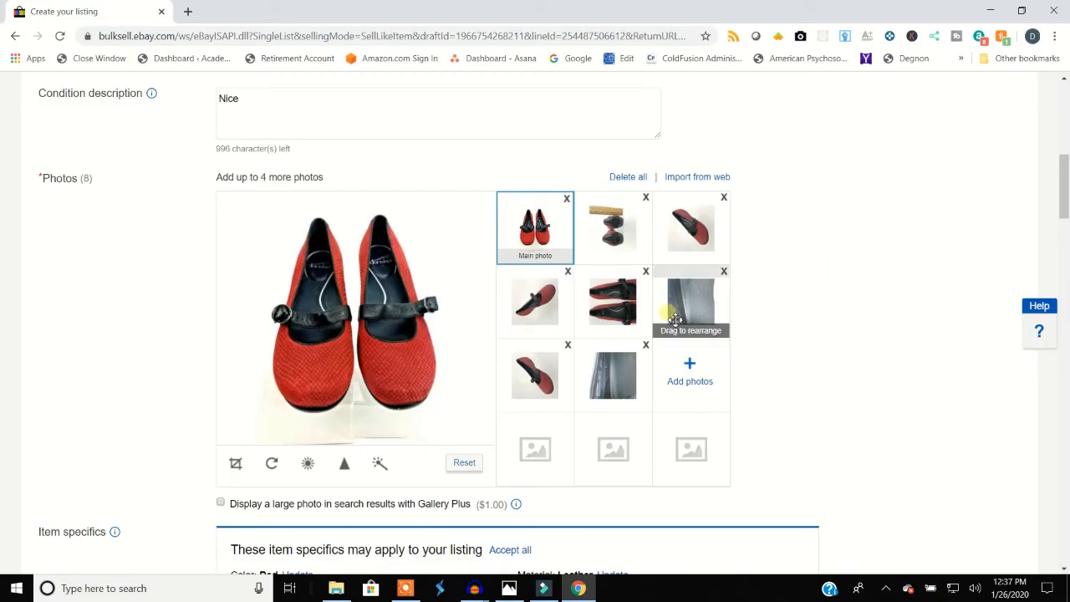
Step: Adjust the main shoe photo again with brightness -13 and contrast 45, and save the edit
{"action": "left_click", "coordinate": [309, 463]}
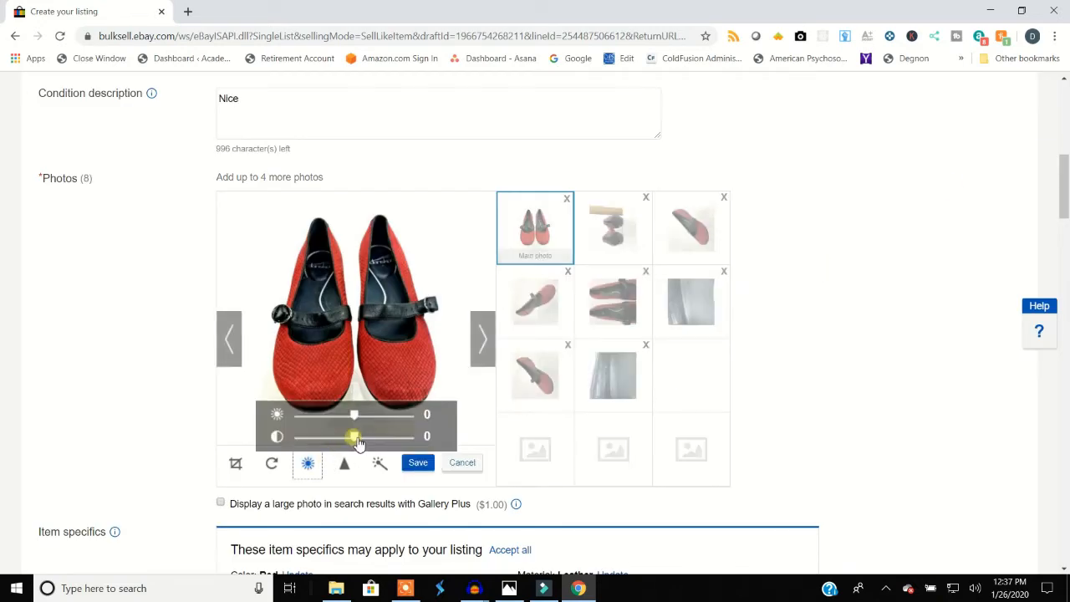
{"action": "mouse_move", "coordinate": [356, 443]}
{"action": "left_mouse_down"}
{"action": "mouse_move", "coordinate": [390, 443]}
{"action": "mouse_move", "coordinate": [358, 421]}
{"action": "mouse_move", "coordinate": [350, 427]}
{"action": "left_mouse_up"}
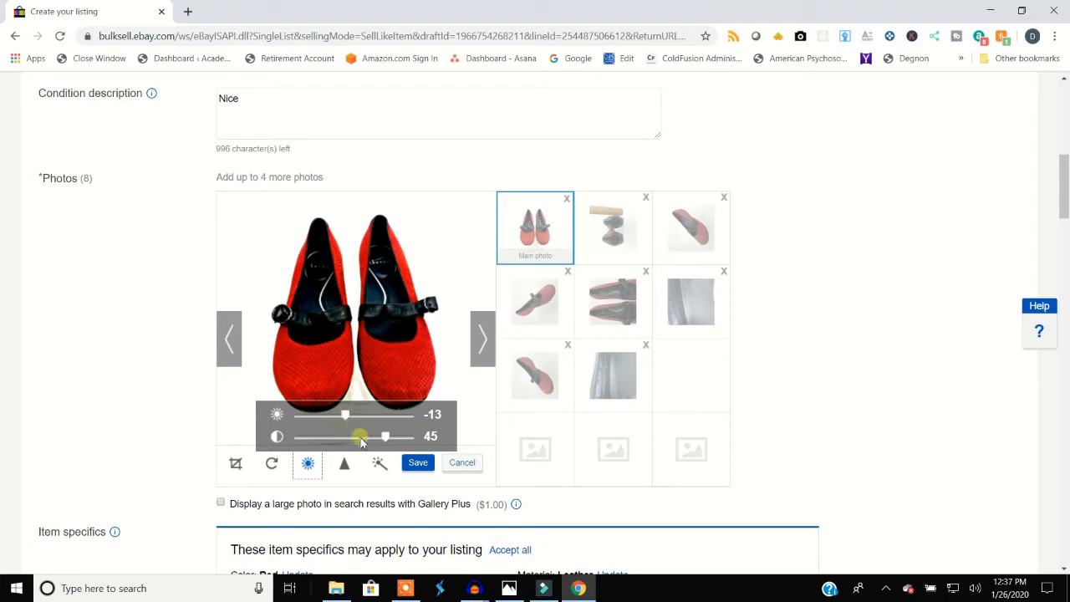
{"action": "left_click", "coordinate": [418, 462]}
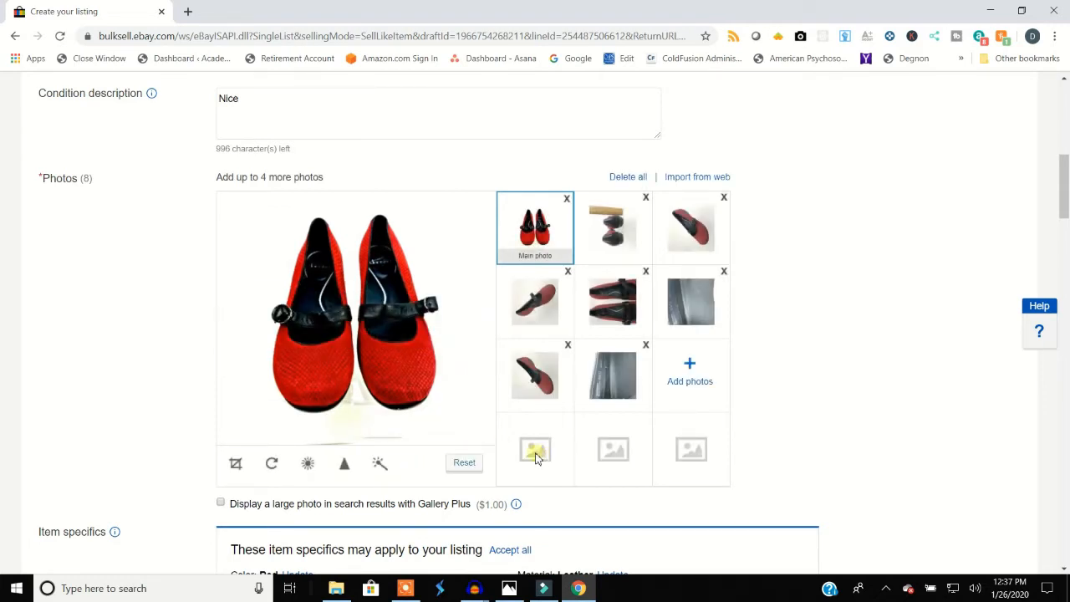
Step: Rotate the heel-with-ruler photo upright, set its brightness to -5 and contrast to 51, and save the edit
{"action": "left_click", "coordinate": [623, 249]}
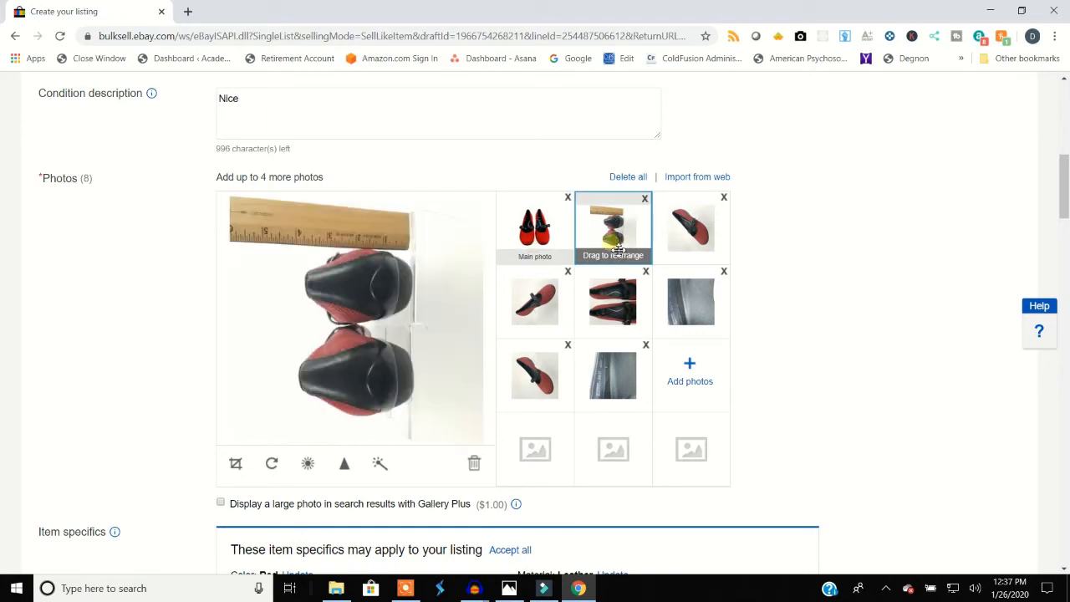
{"action": "left_click", "coordinate": [281, 468]}
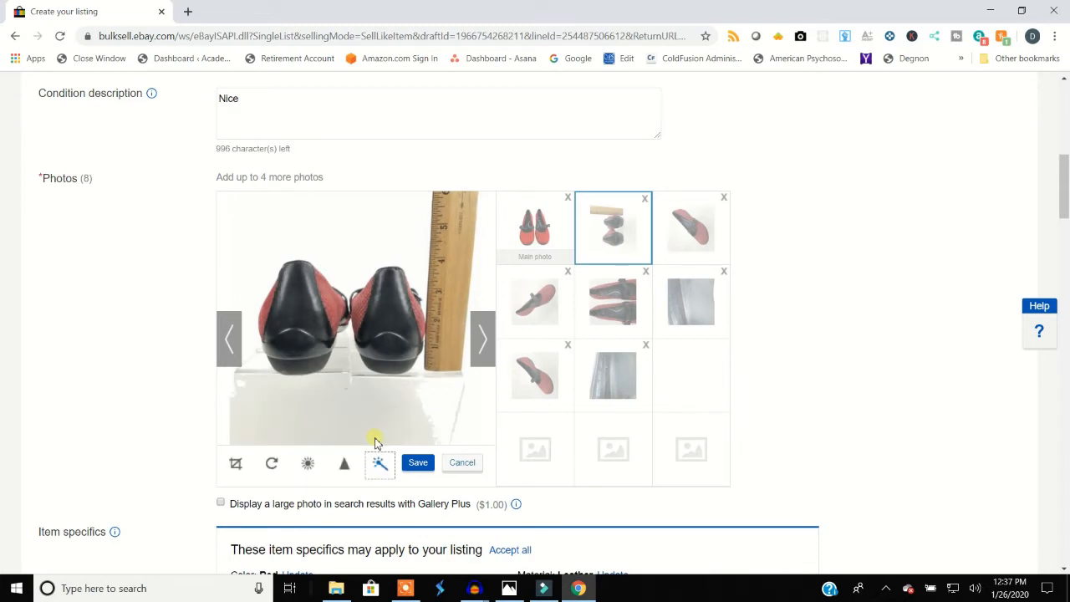
{"action": "left_click", "coordinate": [309, 466]}
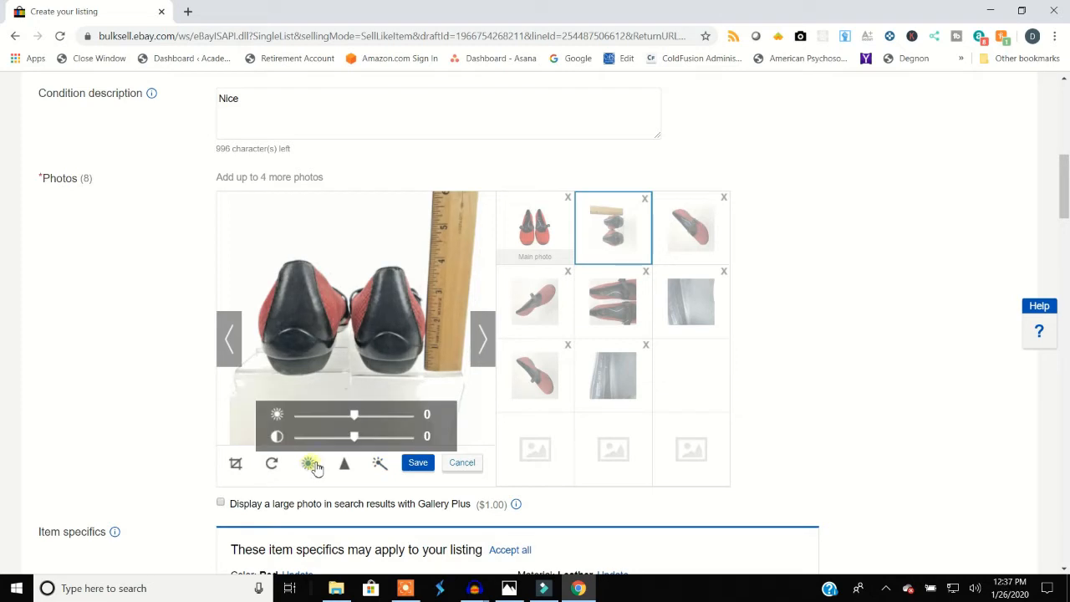
{"action": "left_click_drag", "start_coordinate": [342, 437], "coordinate": [390, 440]}
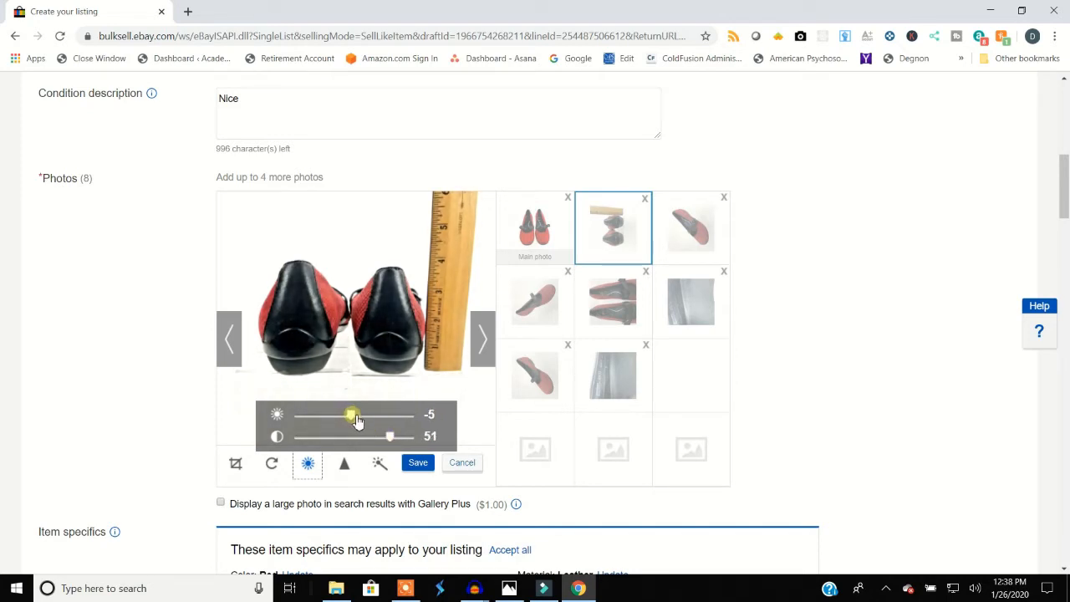
{"action": "left_click", "coordinate": [418, 462]}
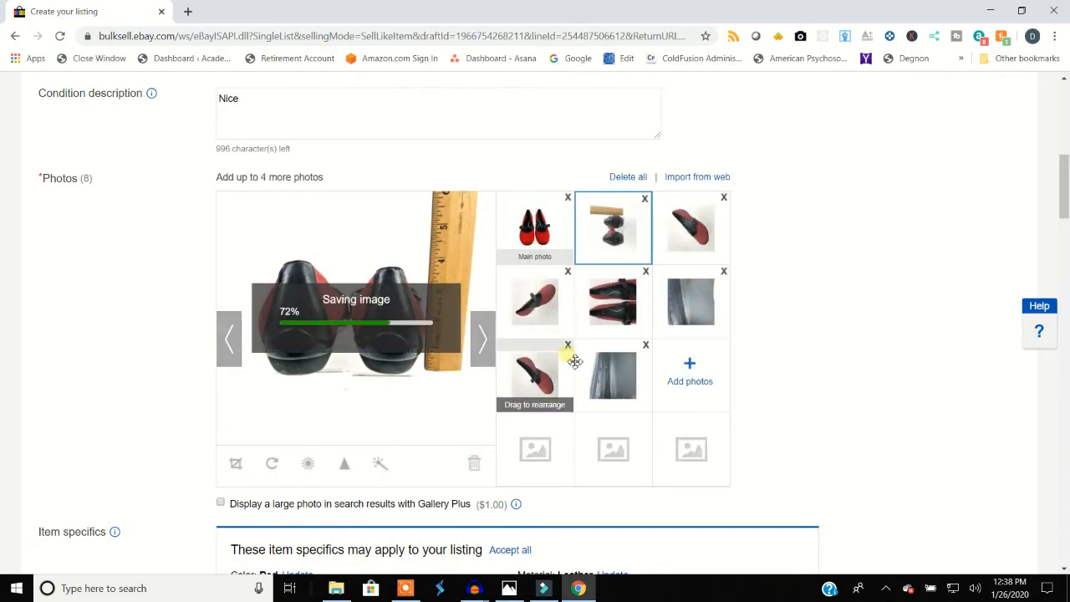
Step: Move the overhead close-up of both shoes to third place in the photo order and select it
{"action": "left_click", "coordinate": [698, 242]}
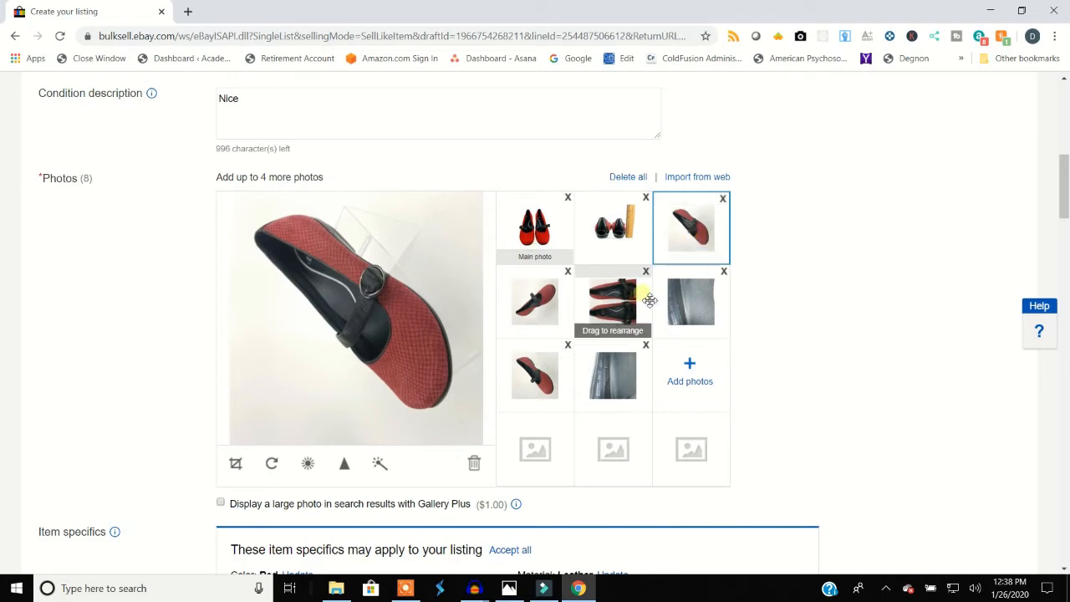
{"action": "left_click_drag", "start_coordinate": [623, 324], "coordinate": [706, 251]}
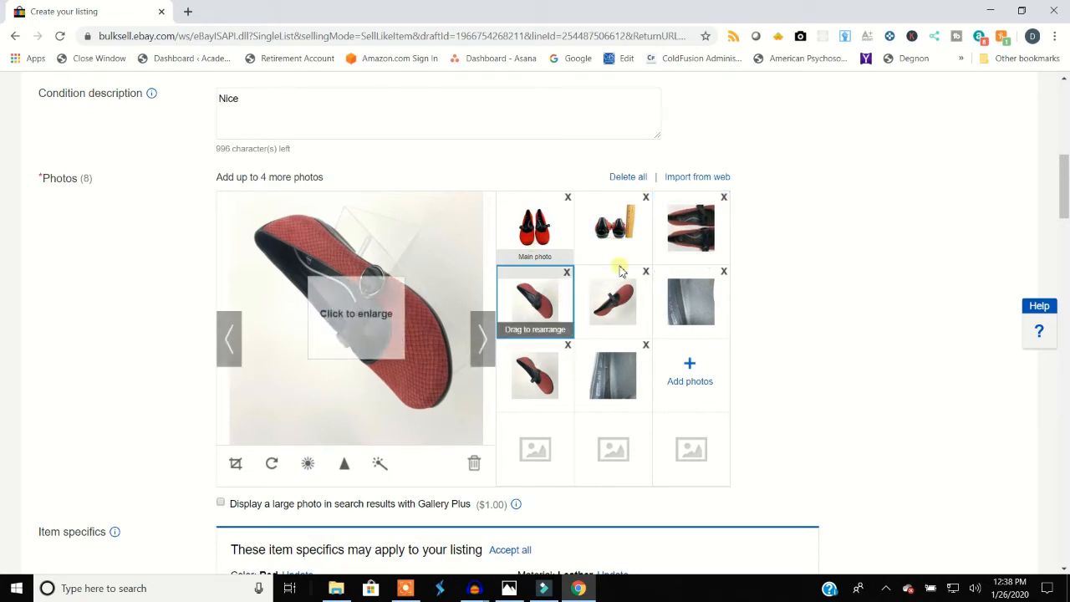
{"action": "left_click", "coordinate": [682, 232]}
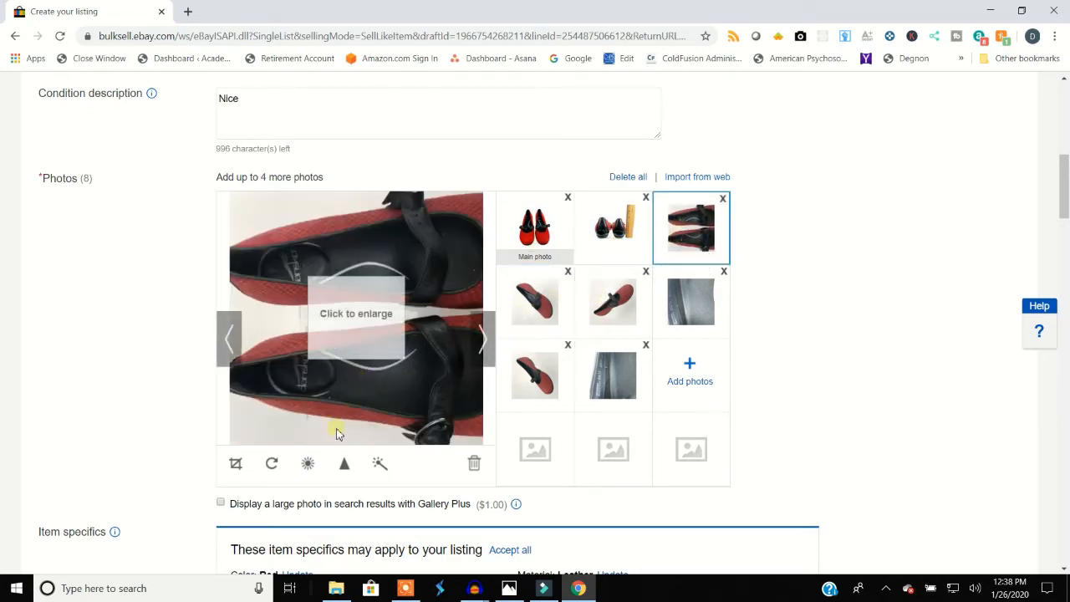
Step: Rotate the overhead close-up upright, set its brightness to 5 and contrast to 59, and save the edit
{"action": "left_click", "coordinate": [272, 463]}
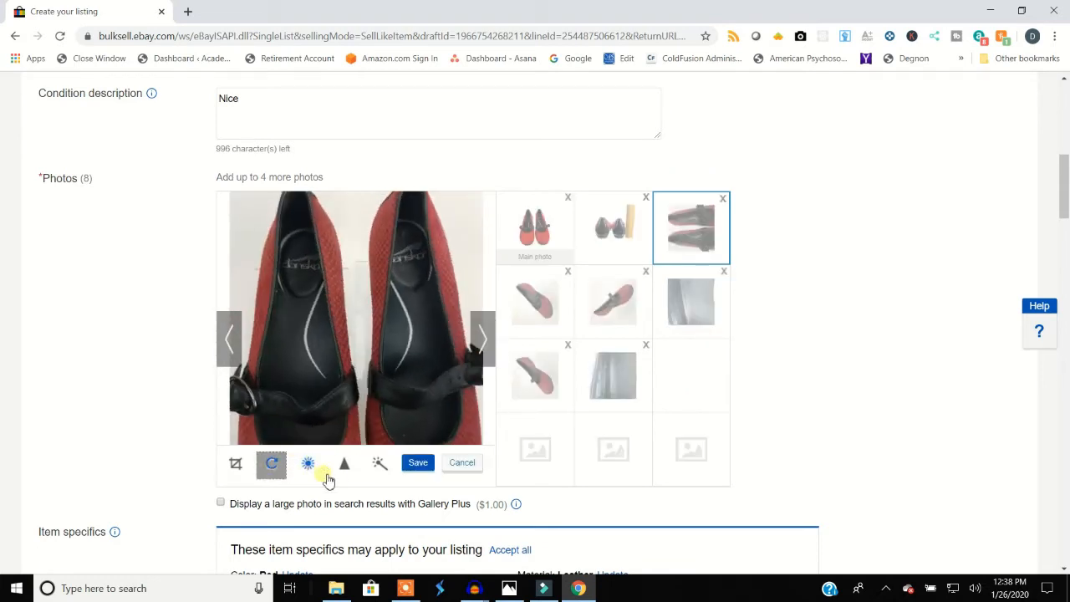
{"action": "left_click", "coordinate": [316, 466]}
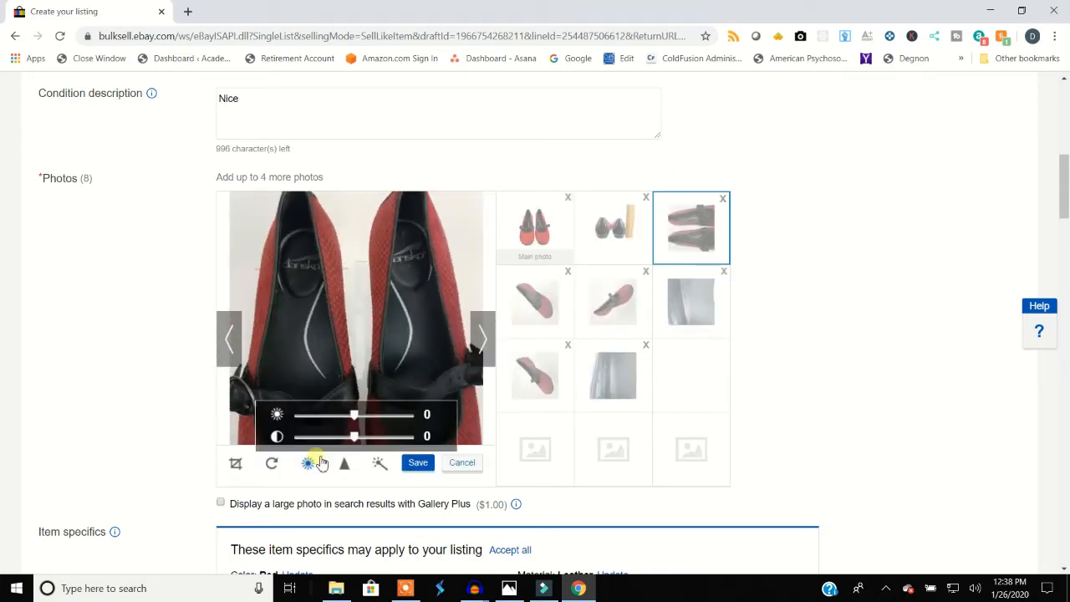
{"action": "left_click_drag", "start_coordinate": [331, 440], "coordinate": [363, 423]}
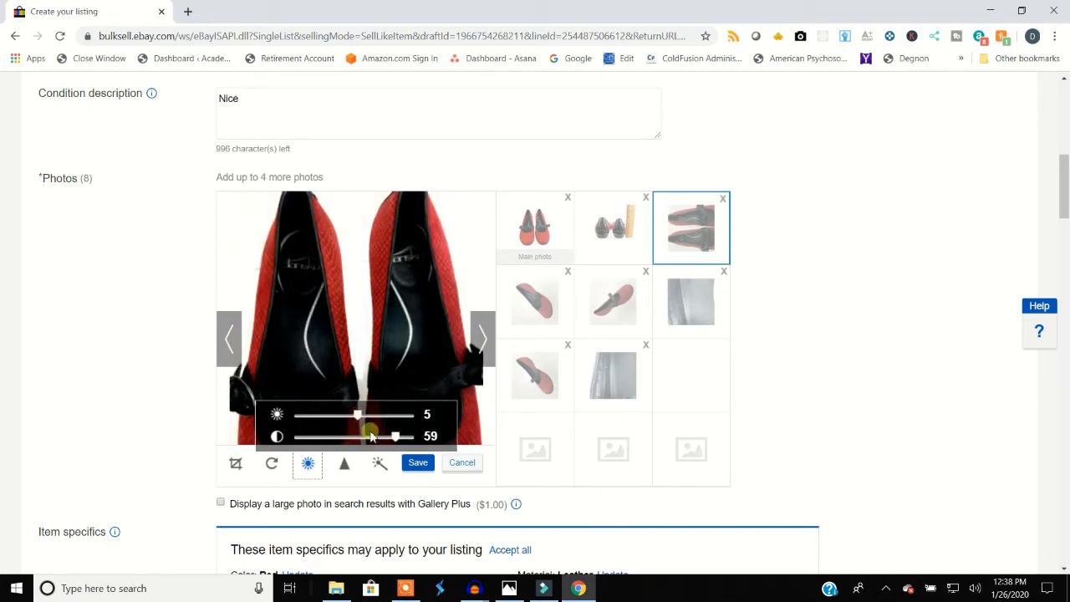
{"action": "left_click", "coordinate": [418, 462]}
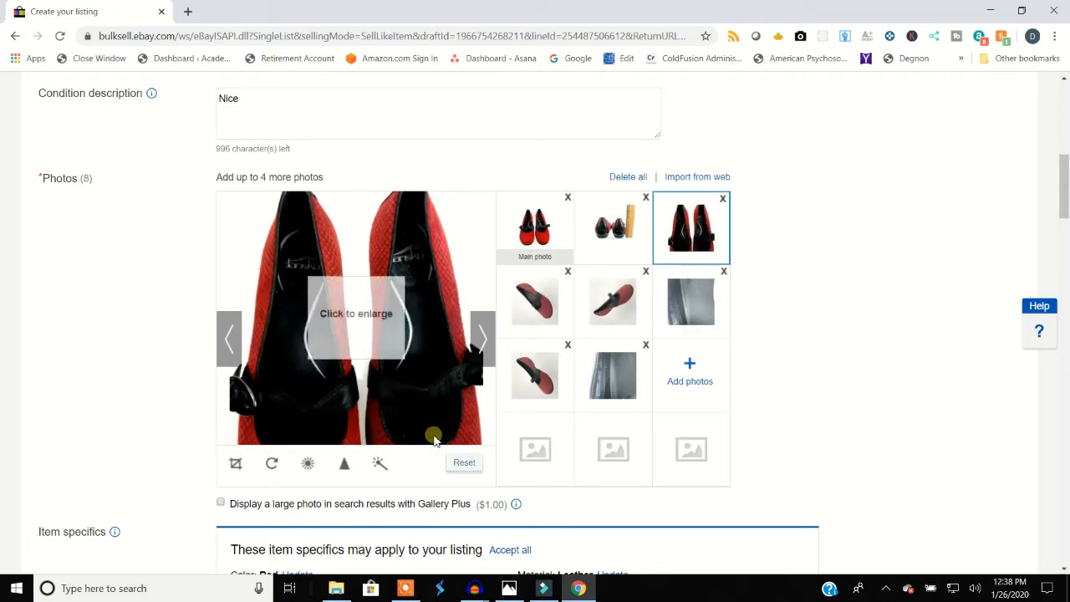
Step: Rotate the single-shoe photo in fourth place upright, set brightness to about 9 and contrast to 48, and save the edit
{"action": "left_click", "coordinate": [544, 306]}
{"action": "left_click", "coordinate": [273, 464]}
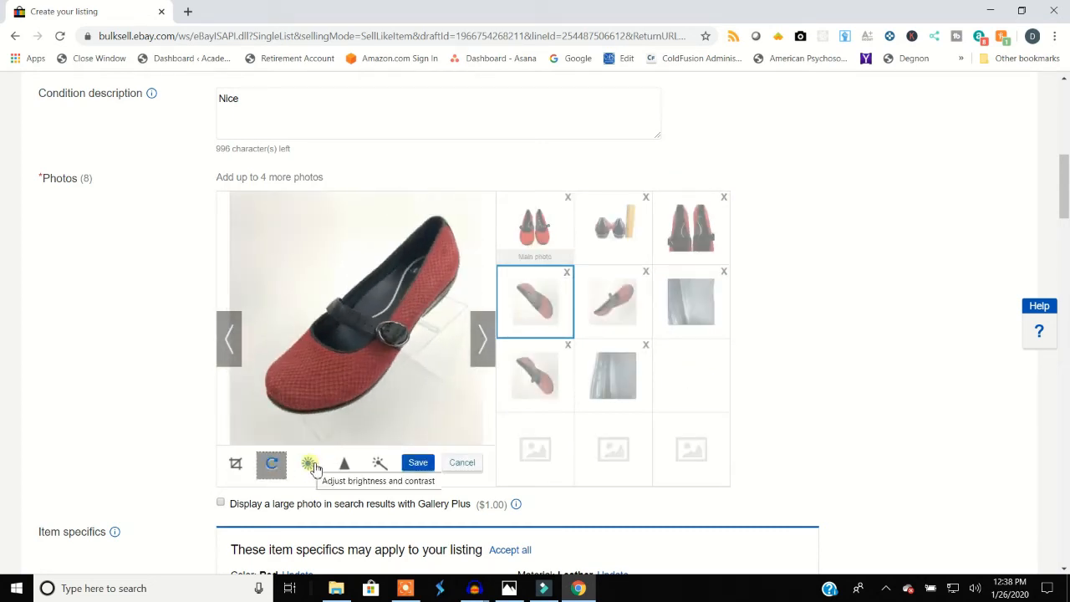
{"action": "left_click", "coordinate": [311, 466]}
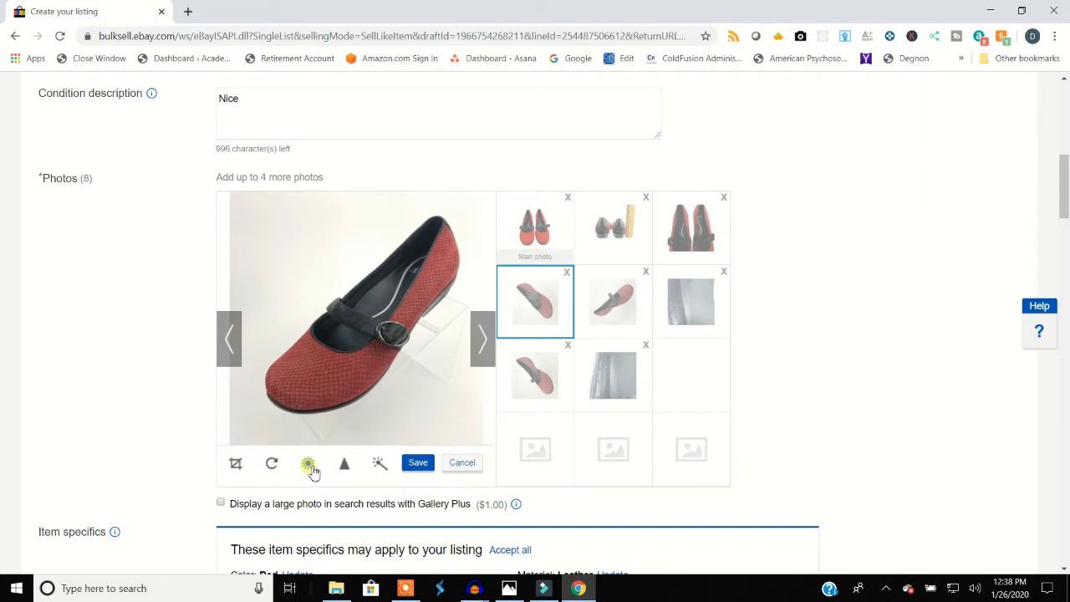
{"action": "left_click_drag", "start_coordinate": [358, 442], "coordinate": [367, 423]}
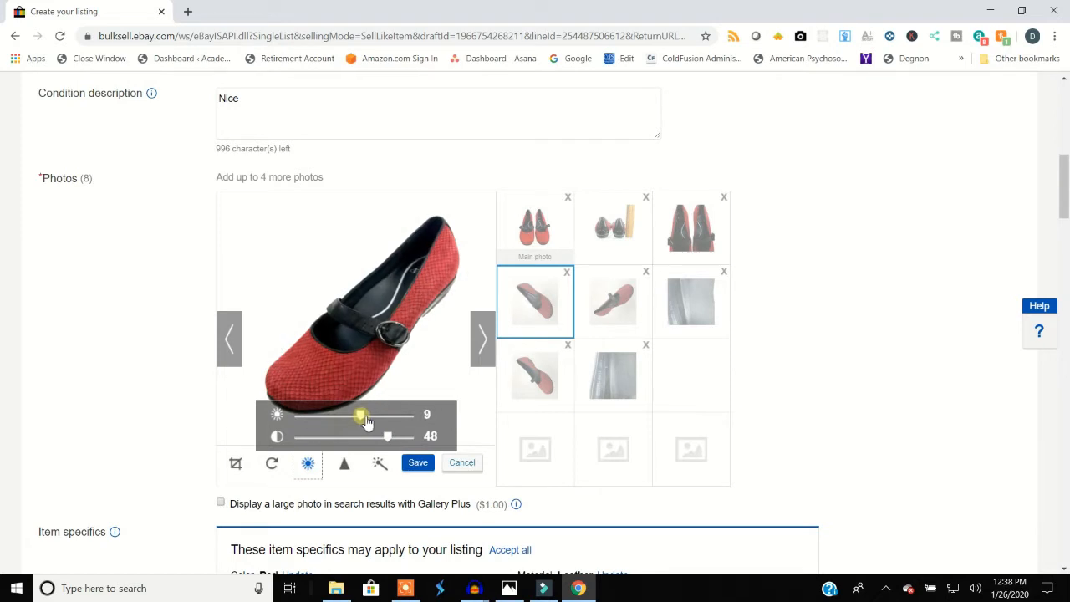
{"action": "left_click_drag", "start_coordinate": [367, 422], "coordinate": [365, 424]}
{"action": "left_click", "coordinate": [415, 465]}
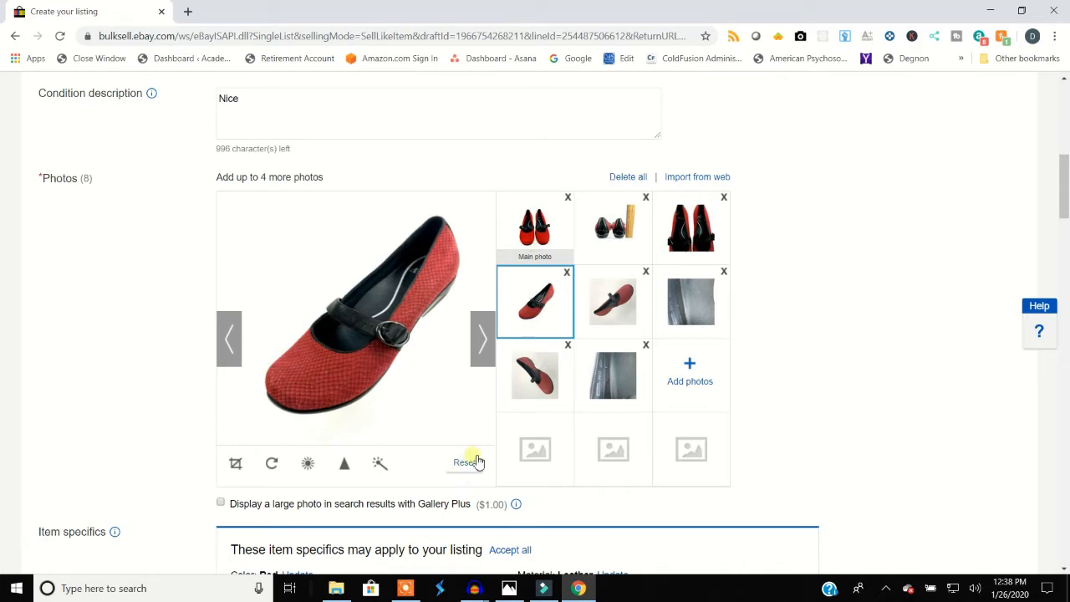
Step: Rotate the single-shoe photo in fifth place upright, raise its contrast, adjust its brightness slightly, and save the edit
{"action": "left_click", "coordinate": [620, 318]}
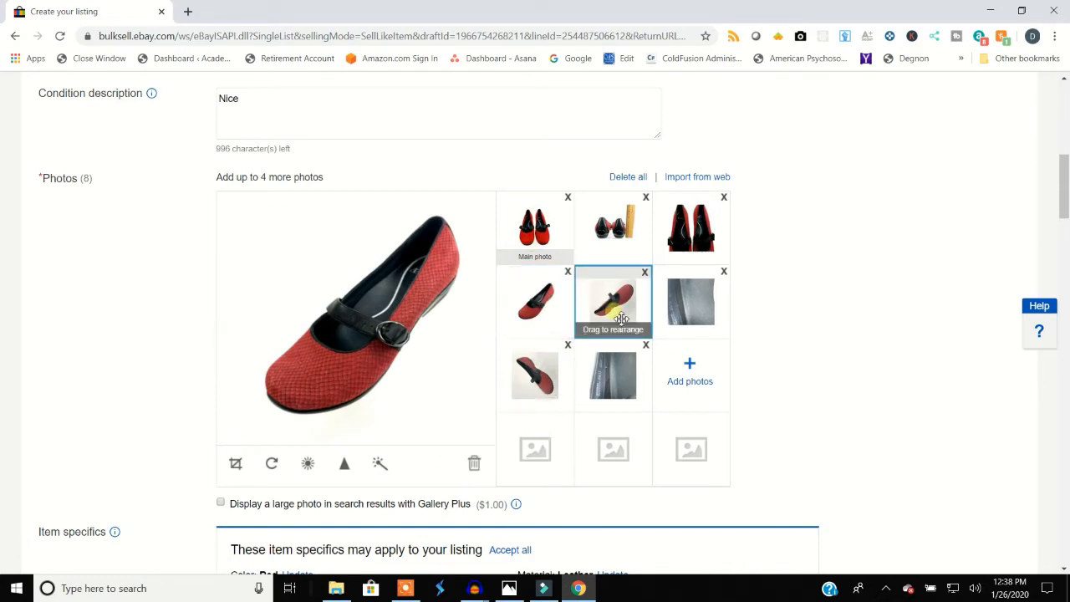
{"action": "left_click", "coordinate": [274, 465]}
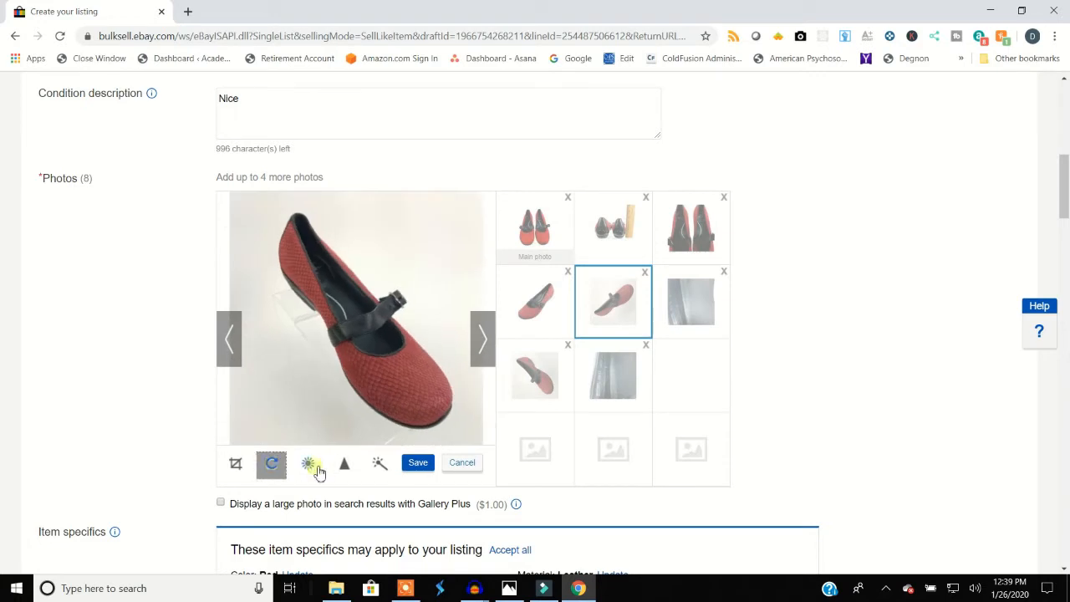
{"action": "left_click", "coordinate": [309, 467]}
{"action": "left_click", "coordinate": [357, 436]}
{"action": "left_click_drag", "start_coordinate": [357, 436], "coordinate": [391, 439]}
{"action": "left_click", "coordinate": [386, 438]}
{"action": "left_click_drag", "start_coordinate": [362, 416], "coordinate": [363, 423]}
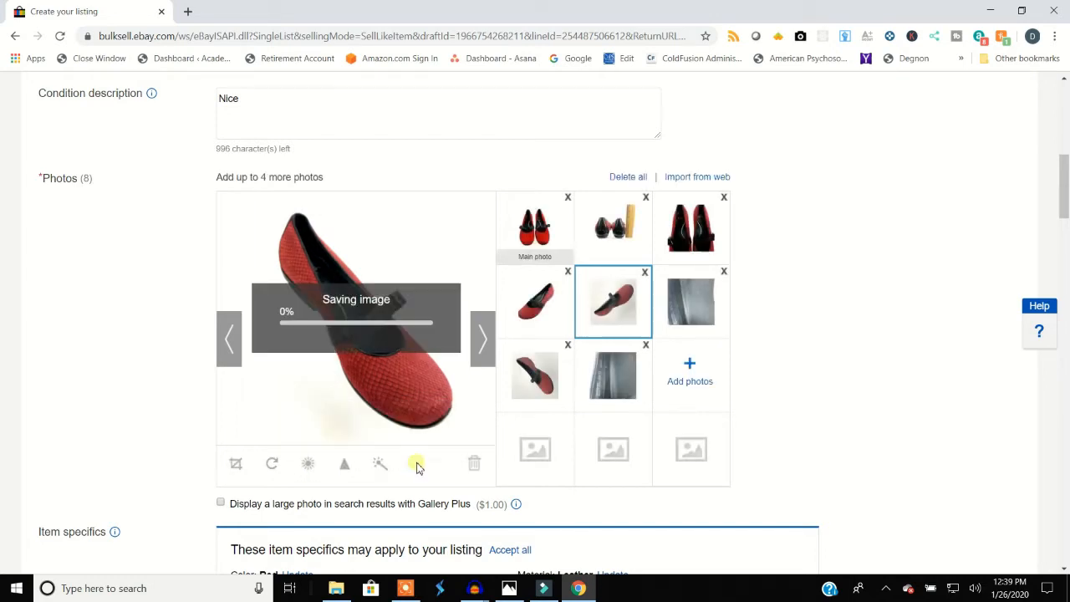
{"action": "left_click", "coordinate": [418, 463]}
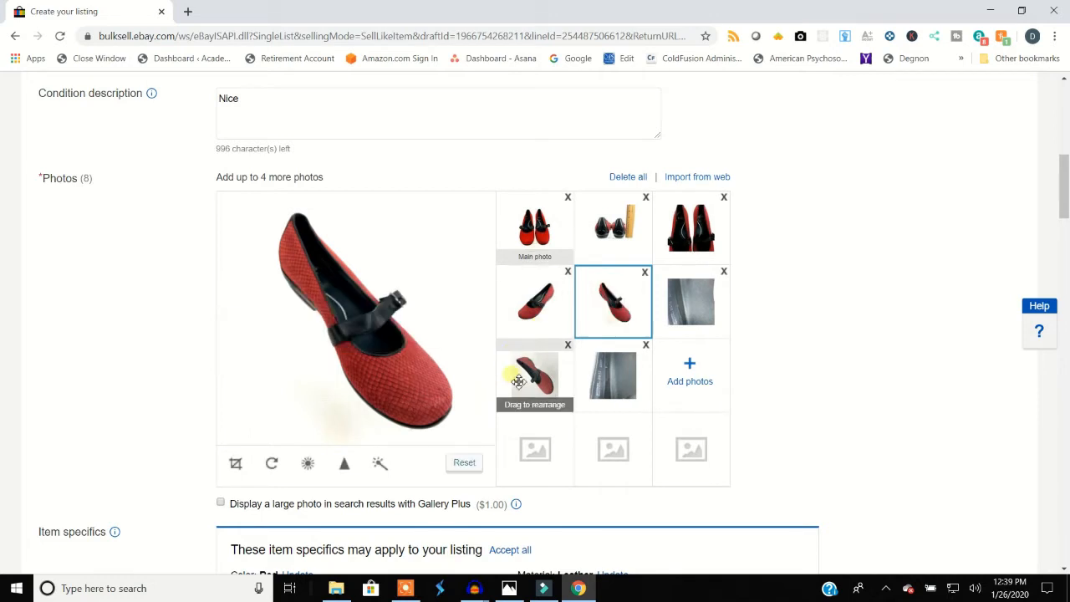
Step: Reset the main photo of the pair to its original and rotate it upright
{"action": "left_click", "coordinate": [542, 238]}
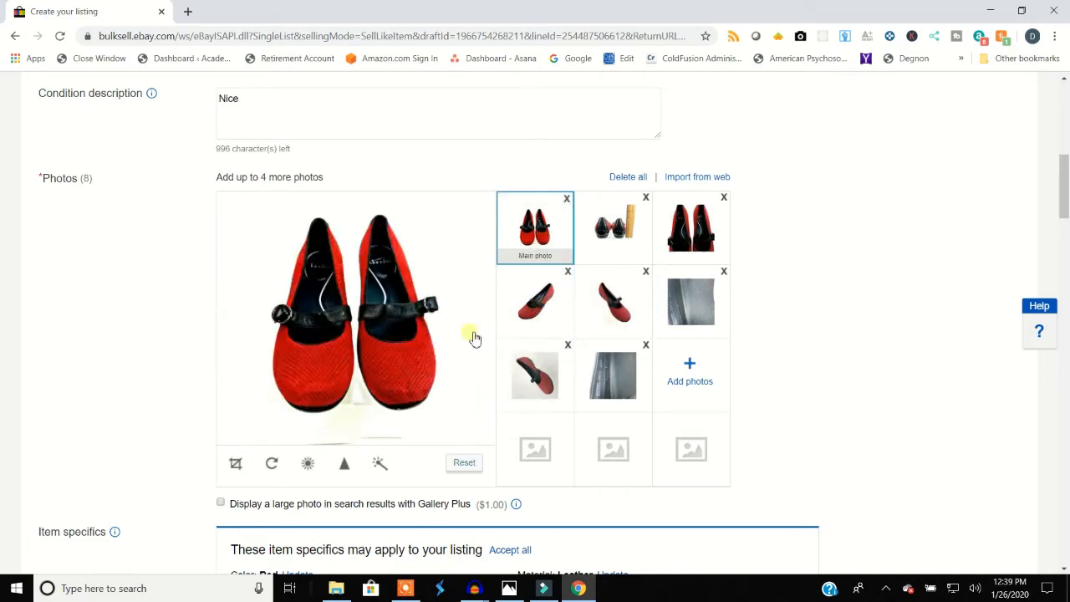
{"action": "left_click", "coordinate": [465, 463]}
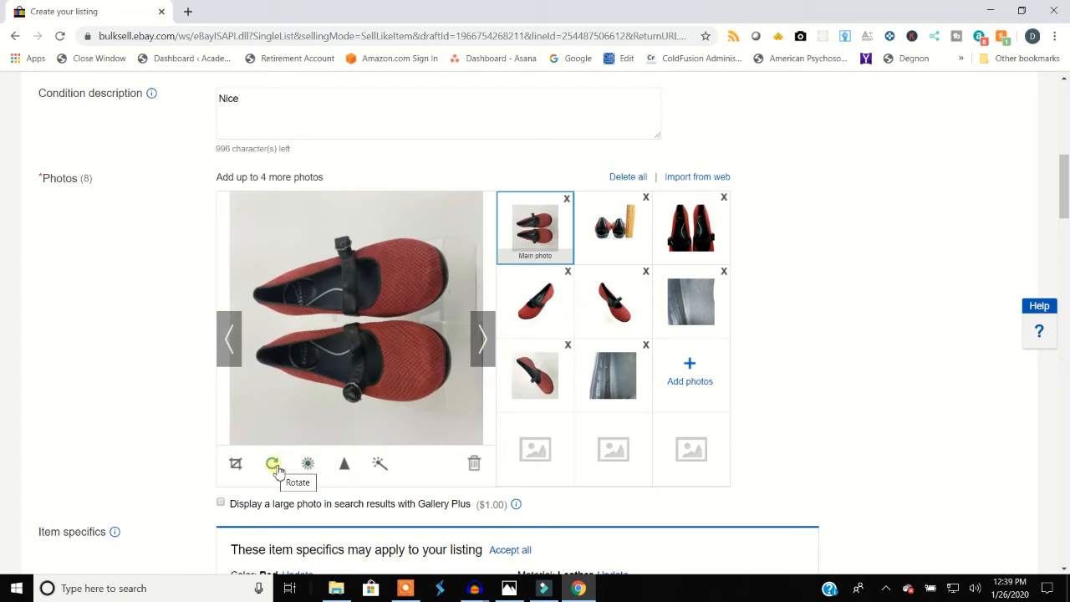
{"action": "left_click", "coordinate": [274, 466]}
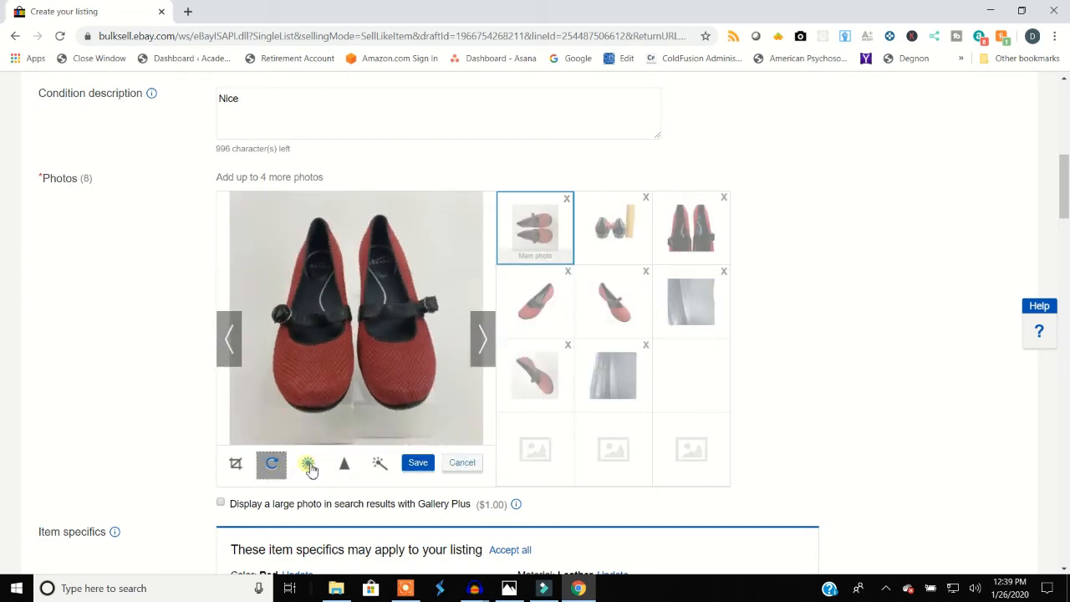
Step: Set the main photo's brightness to 1 and contrast to 74, and save the edit
{"action": "left_click", "coordinate": [310, 469]}
{"action": "left_click_drag", "start_coordinate": [353, 437], "coordinate": [381, 449]}
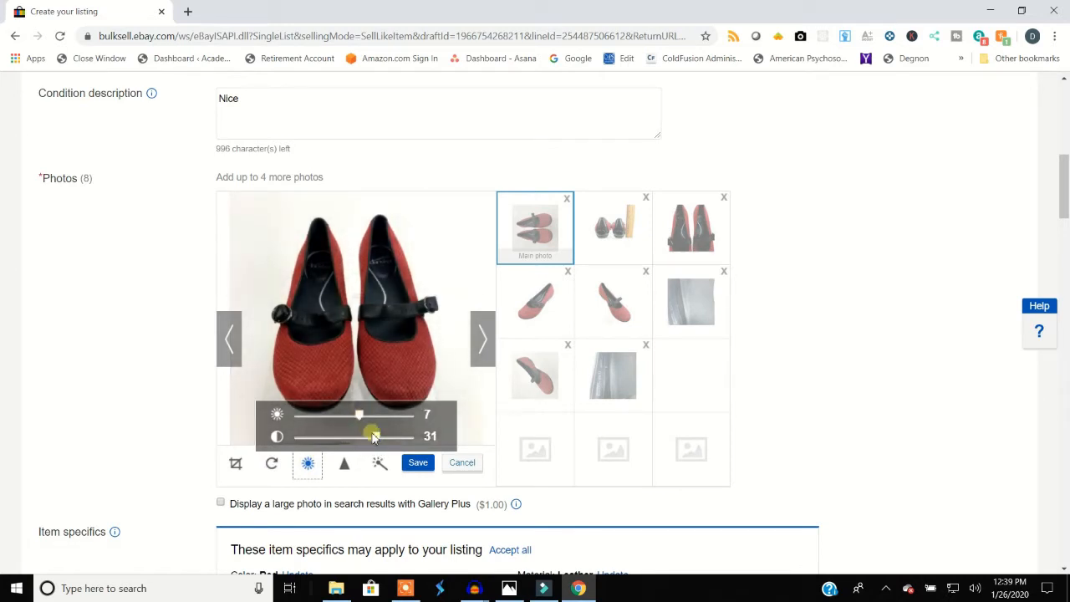
{"action": "left_click_drag", "start_coordinate": [372, 435], "coordinate": [397, 443]}
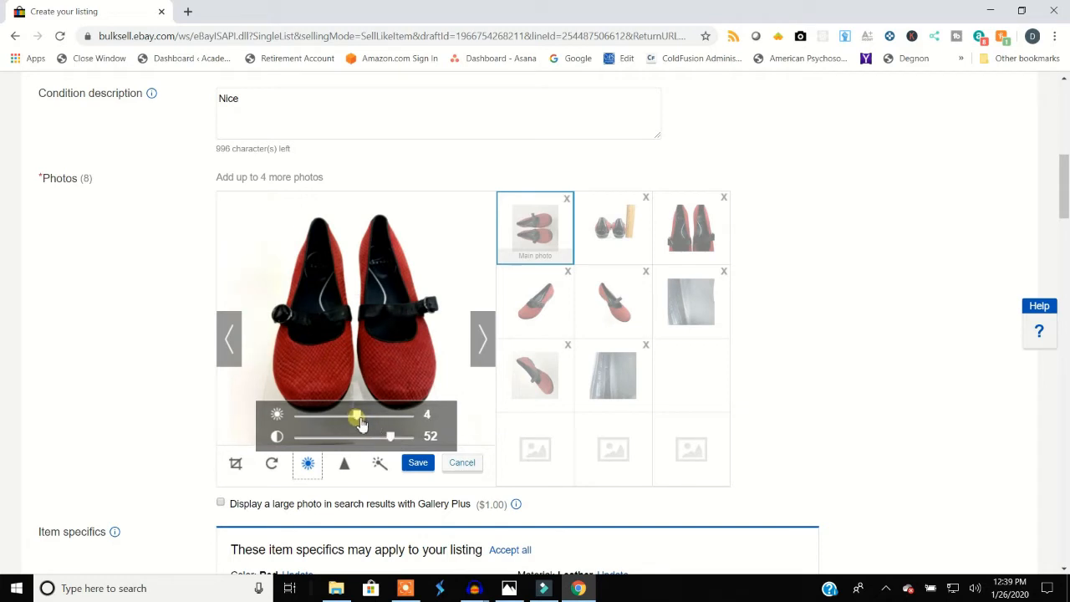
{"action": "left_click_drag", "start_coordinate": [362, 424], "coordinate": [402, 443]}
{"action": "mouse_move", "coordinate": [364, 422]}
{"action": "left_mouse_down"}
{"action": "mouse_move", "coordinate": [357, 418]}
{"action": "mouse_move", "coordinate": [405, 437]}
{"action": "mouse_move", "coordinate": [367, 420]}
{"action": "left_mouse_up"}
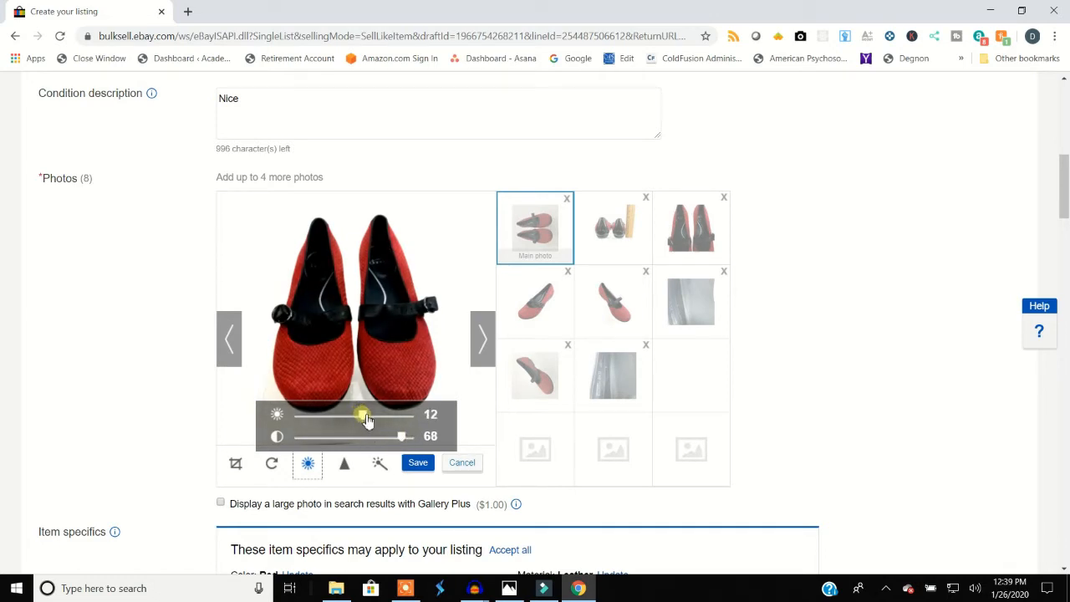
{"action": "left_click", "coordinate": [421, 465]}
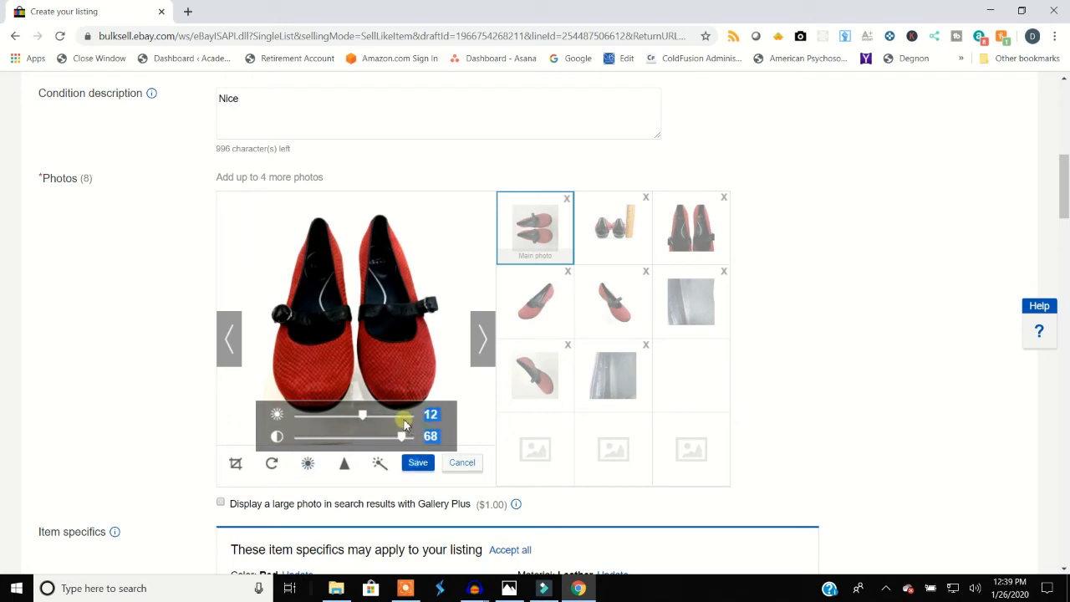
{"action": "left_click", "coordinate": [365, 415]}
{"action": "left_click_drag", "start_coordinate": [368, 420], "coordinate": [407, 440]}
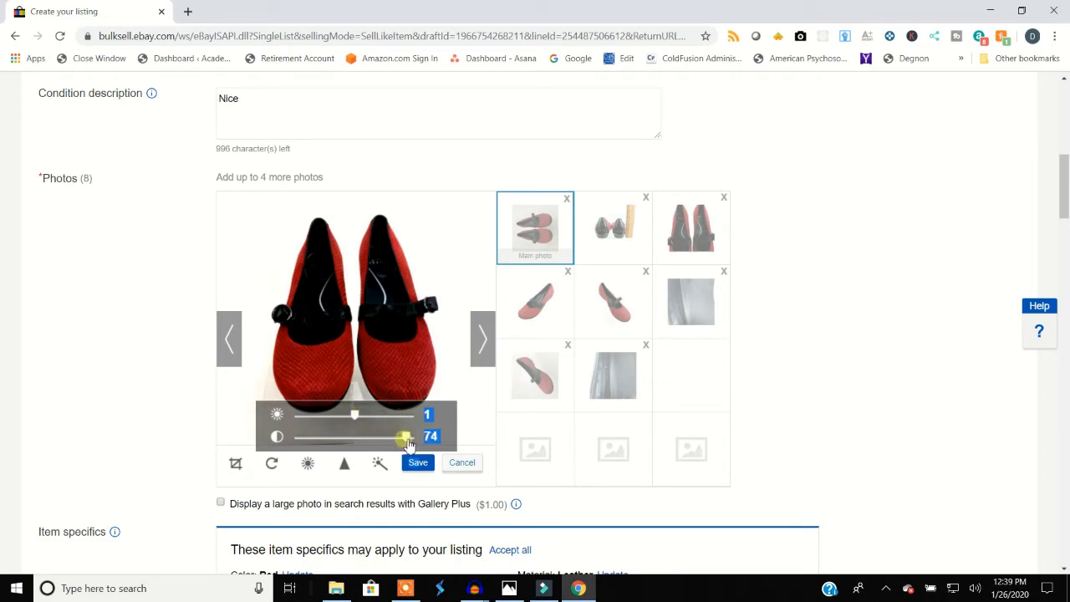
{"action": "left_click", "coordinate": [417, 465]}
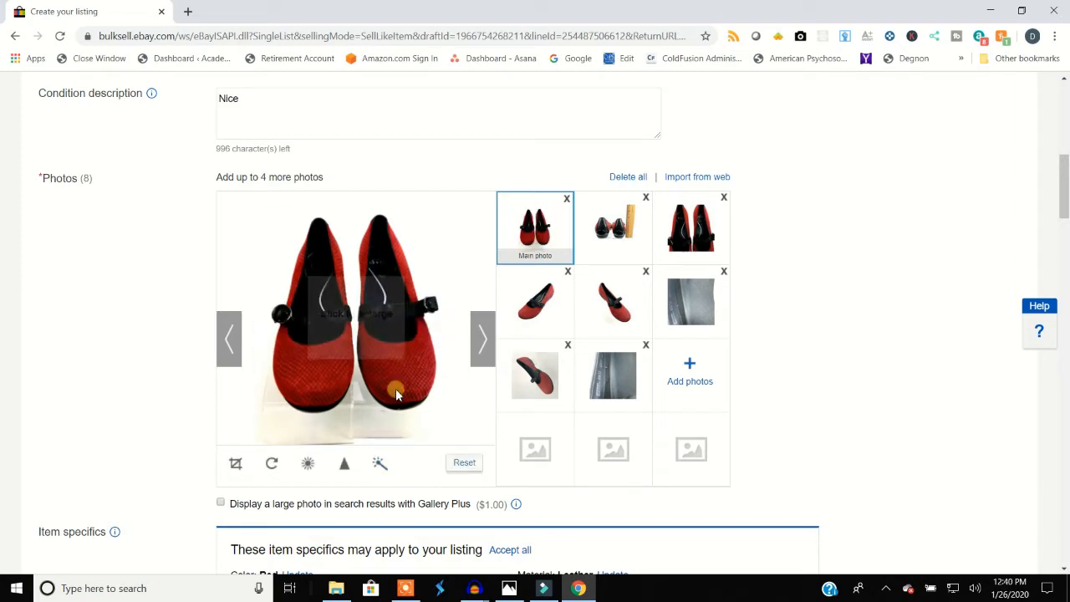
Step: Check the main photo enlarged, then adjust it again with brightness 9 and contrast 23 and save the edit
{"action": "left_click", "coordinate": [361, 346]}
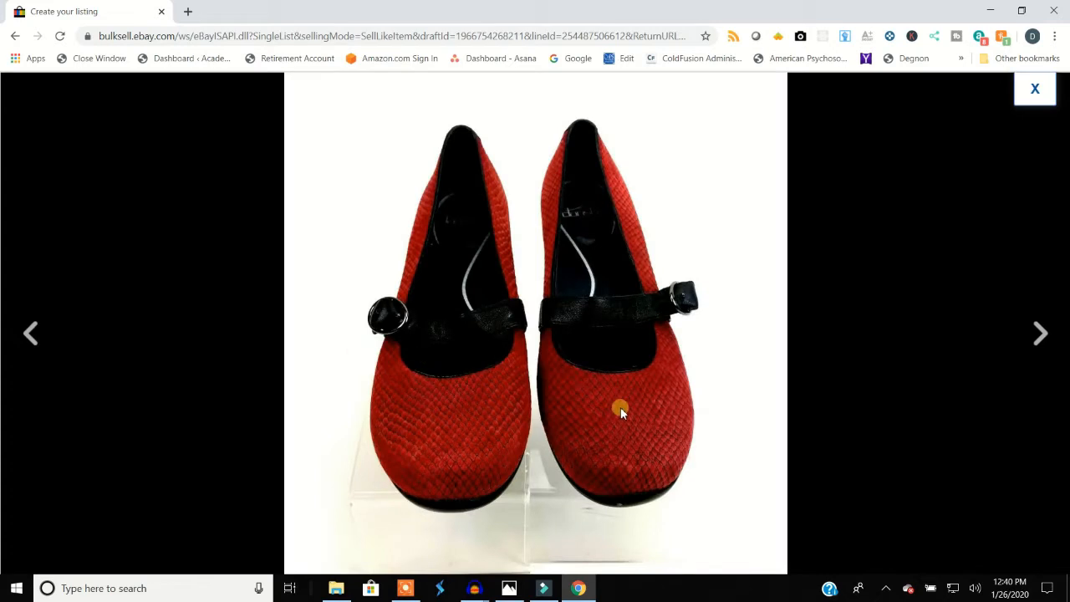
{"action": "left_click", "coordinate": [1036, 90]}
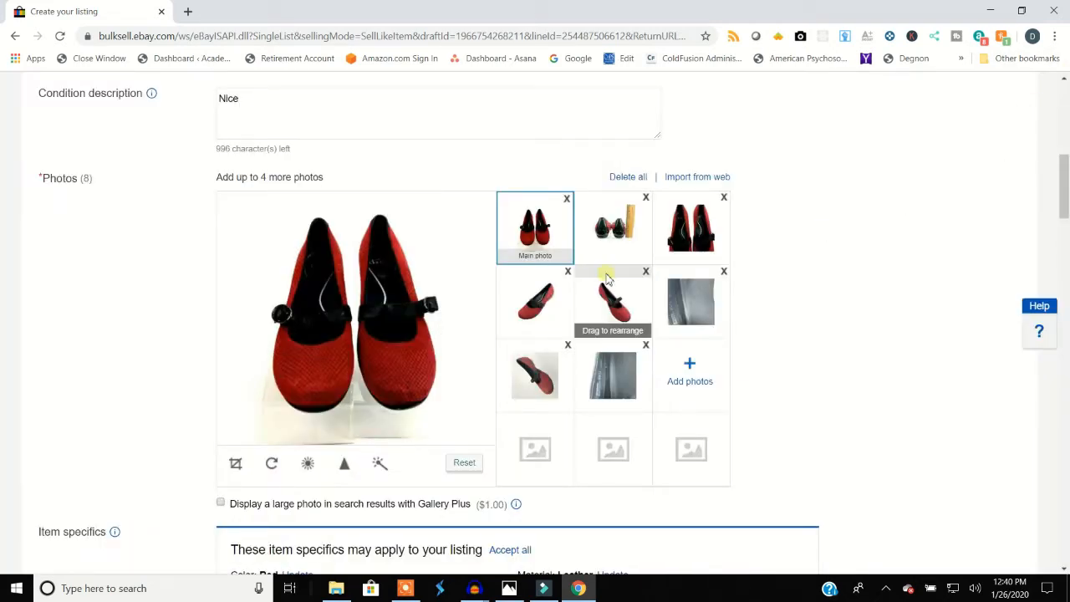
{"action": "left_click", "coordinate": [318, 460]}
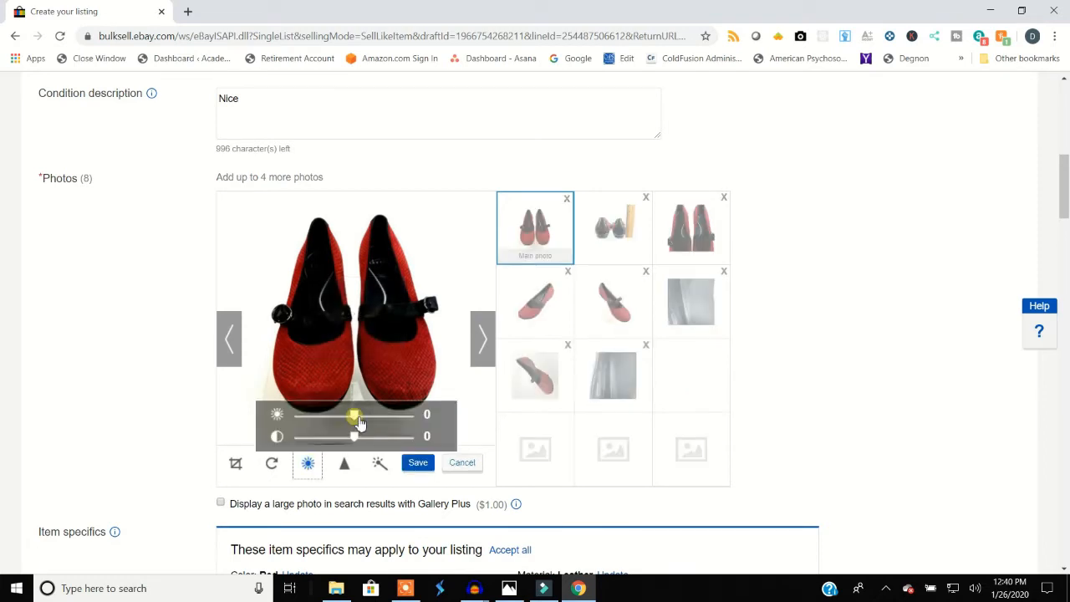
{"action": "mouse_move", "coordinate": [354, 439]}
{"action": "left_mouse_down"}
{"action": "mouse_move", "coordinate": [373, 446]}
{"action": "mouse_move", "coordinate": [359, 418]}
{"action": "mouse_move", "coordinate": [374, 420]}
{"action": "mouse_move", "coordinate": [366, 424]}
{"action": "left_mouse_up"}
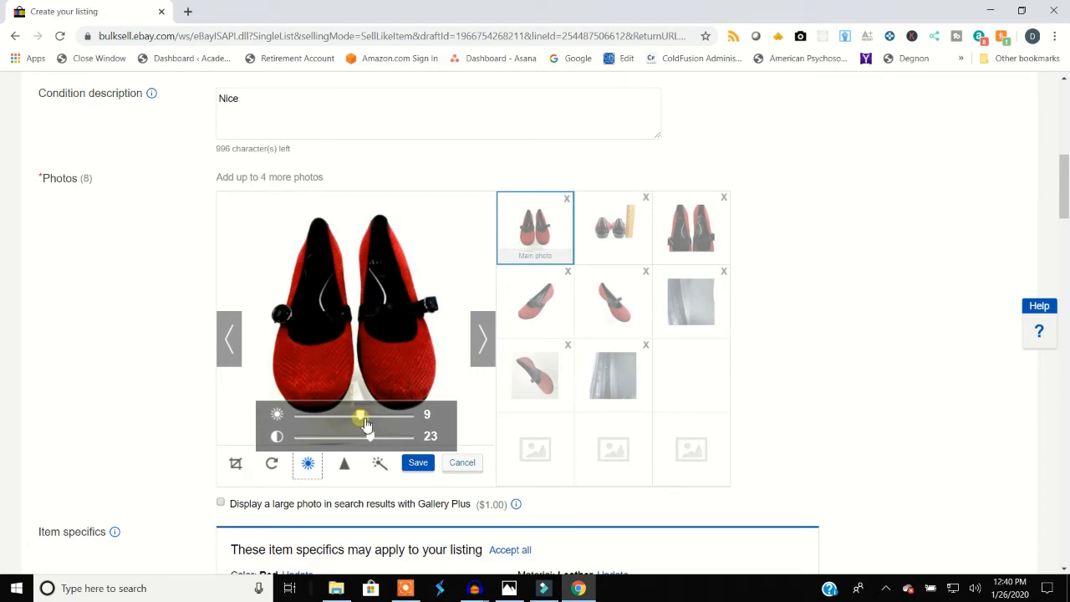
{"action": "left_click", "coordinate": [418, 462]}
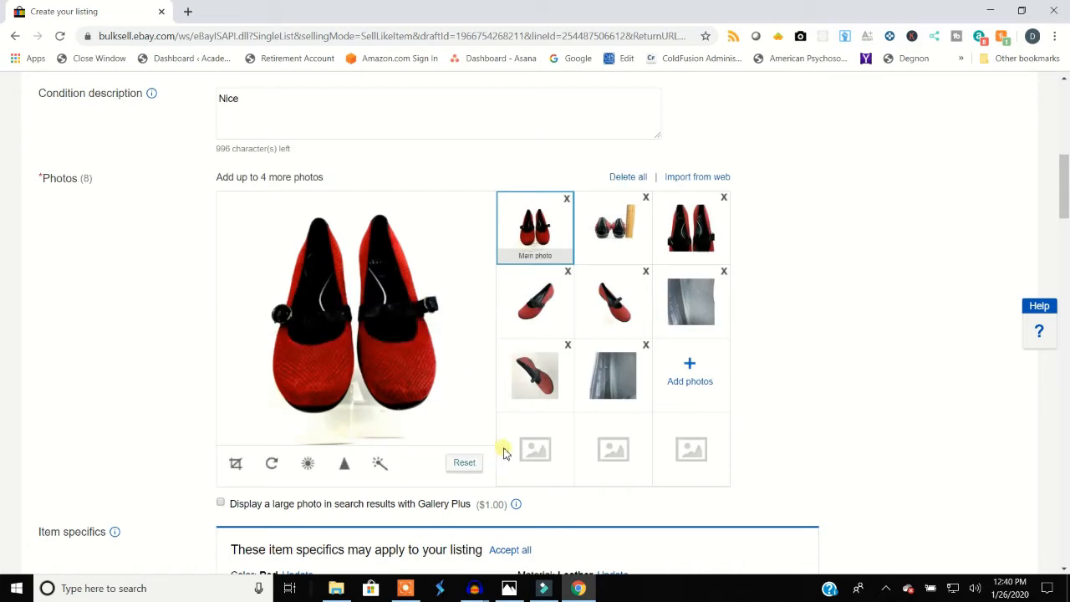
Step: Move the gray close-up from sixth to seventh place so the remaining single-shoe photo comes before it
{"action": "left_click_drag", "start_coordinate": [692, 309], "coordinate": [511, 376]}
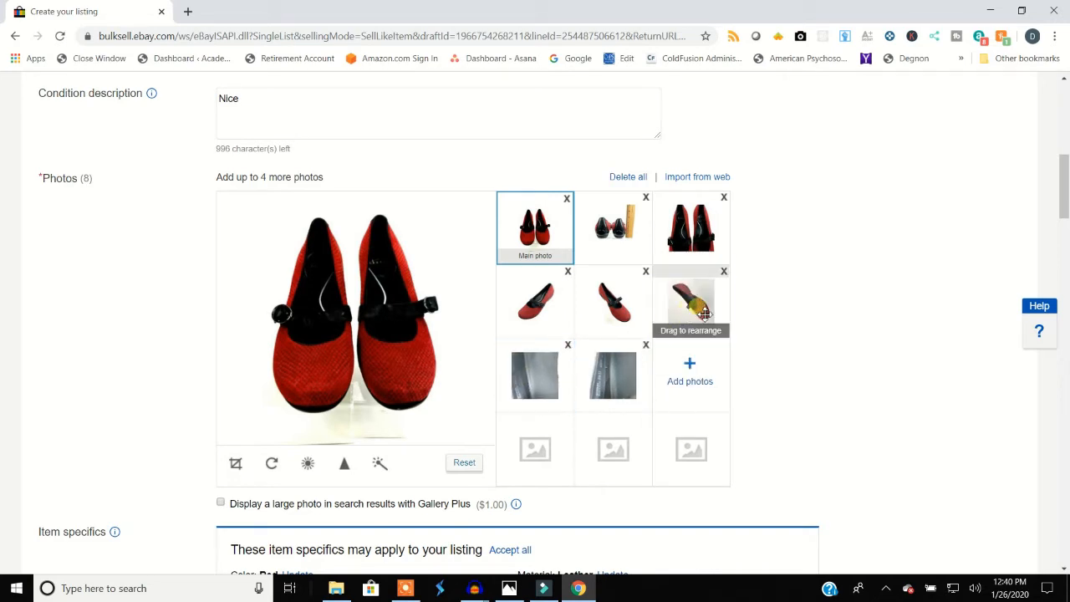
Step: Rotate the sixth photo, the single red shoe, upright, set its brightness to 3 and contrast to 60, and save the edit
{"action": "left_click", "coordinate": [705, 313]}
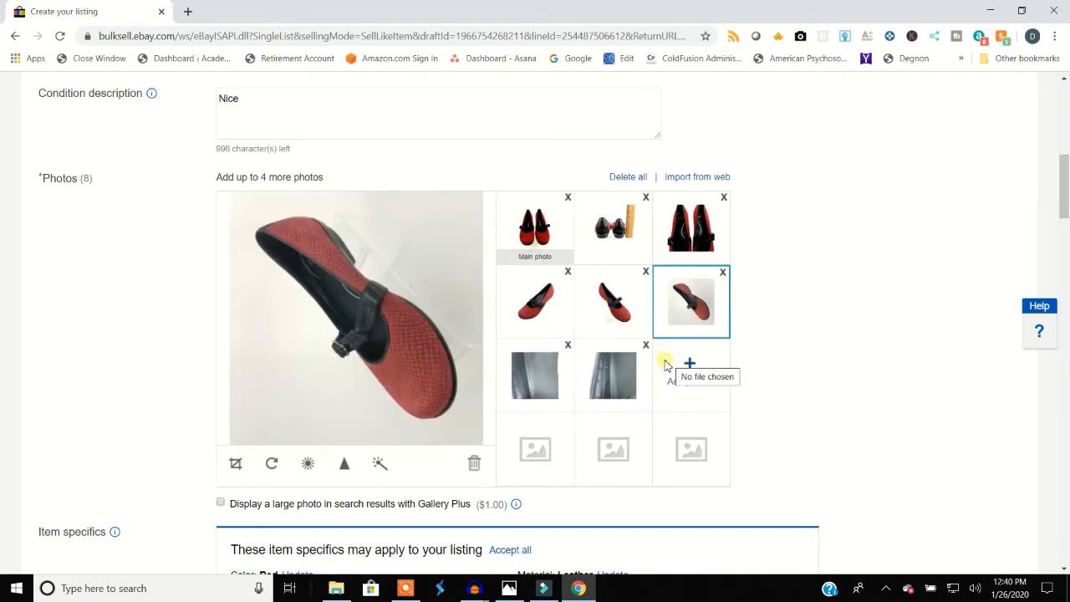
{"action": "left_click", "coordinate": [276, 465]}
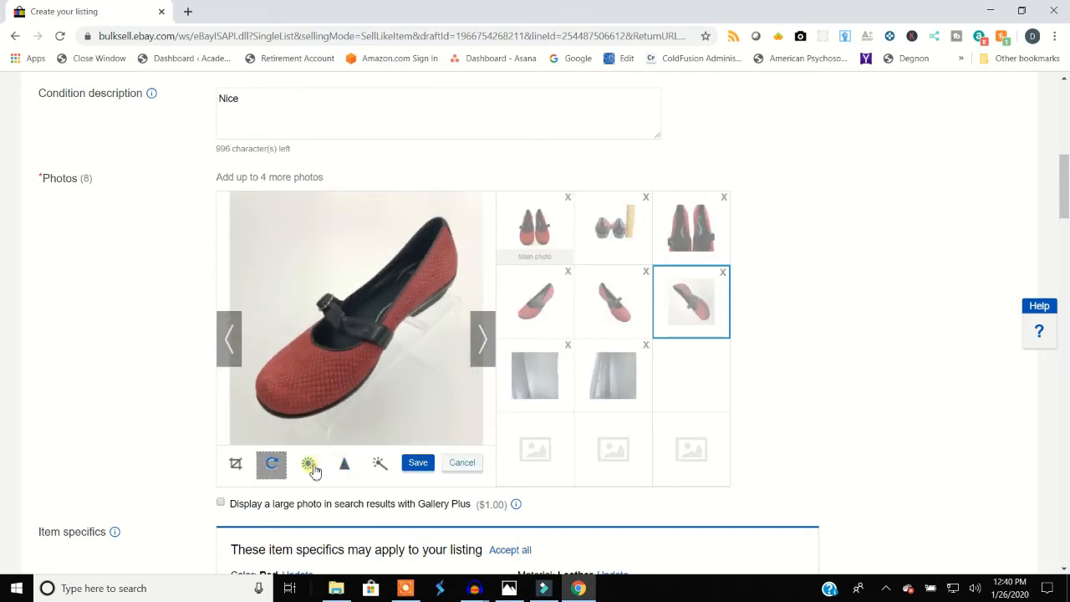
{"action": "left_click", "coordinate": [309, 466]}
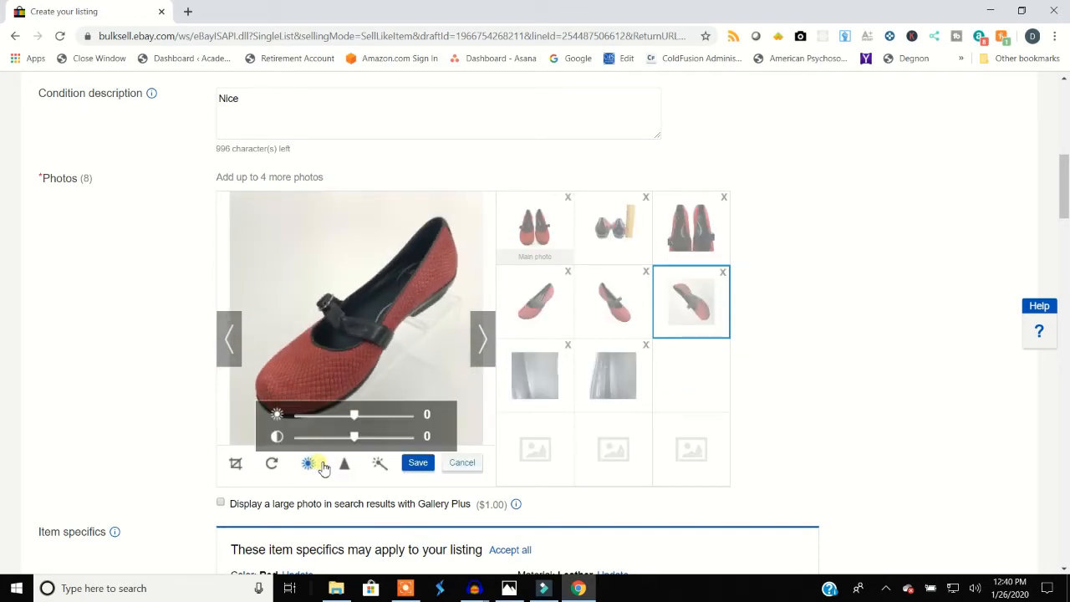
{"action": "mouse_move", "coordinate": [352, 437]}
{"action": "left_mouse_down"}
{"action": "mouse_move", "coordinate": [394, 444]}
{"action": "mouse_move", "coordinate": [355, 422]}
{"action": "mouse_move", "coordinate": [403, 441]}
{"action": "mouse_move", "coordinate": [361, 423]}
{"action": "left_mouse_up"}
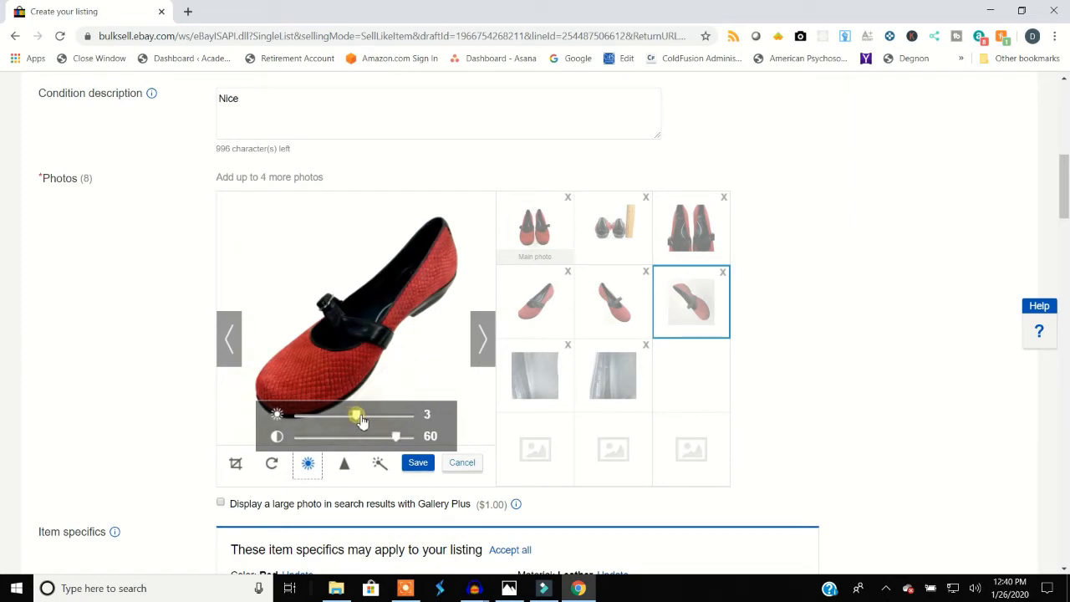
{"action": "left_click", "coordinate": [418, 464]}
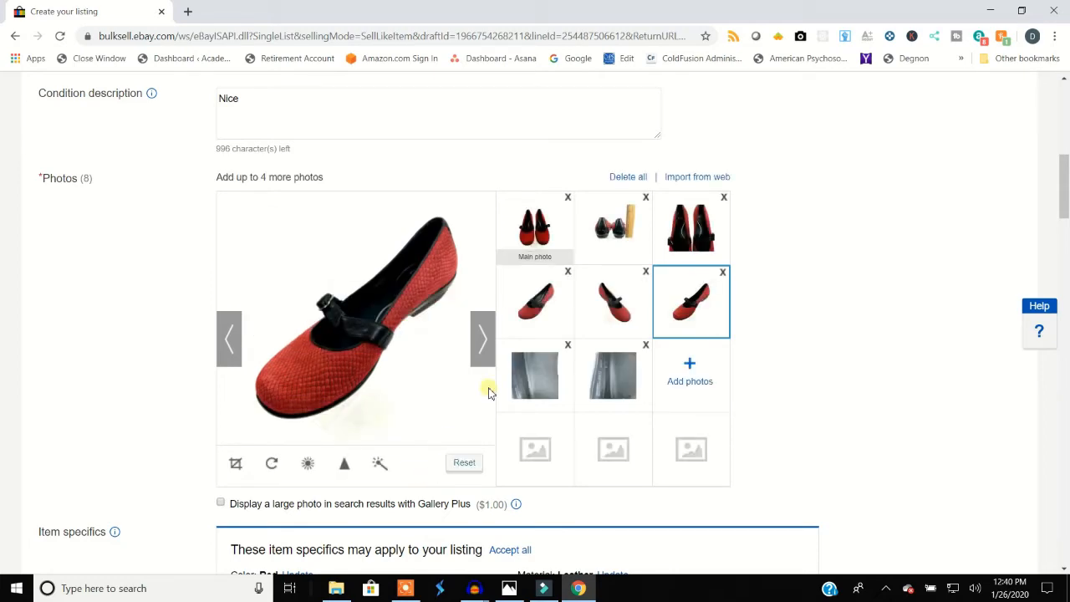
Step: Save the red Dansko listing as a draft
{"action": "scroll", "coordinate": [525, 381], "scroll_direction": "down", "scroll_amount": 20}
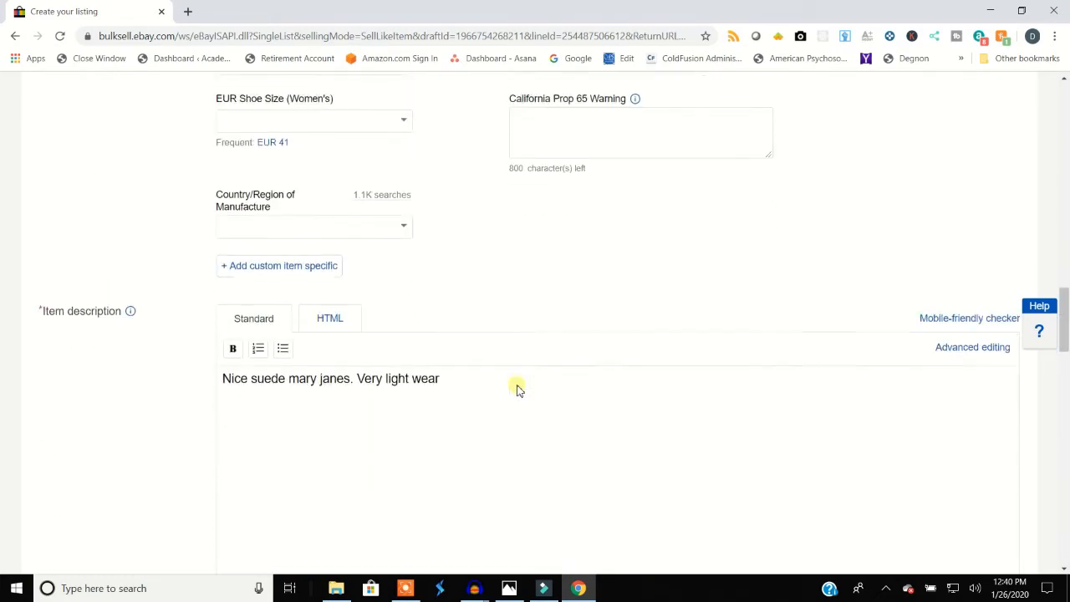
{"action": "scroll", "coordinate": [516, 396], "scroll_direction": "down", "scroll_amount": 20}
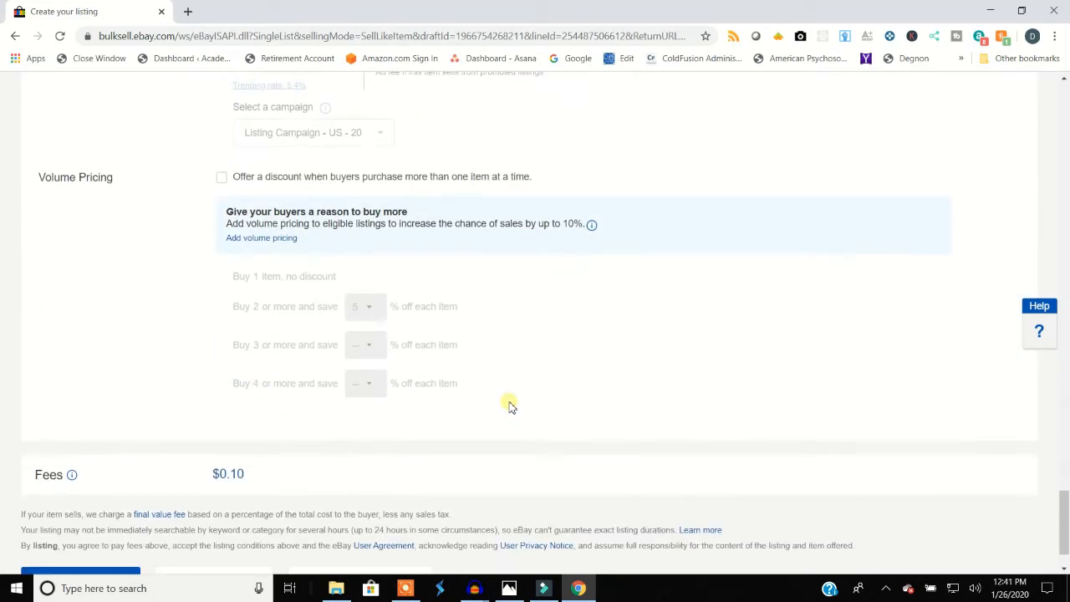
{"action": "left_click", "coordinate": [390, 513]}
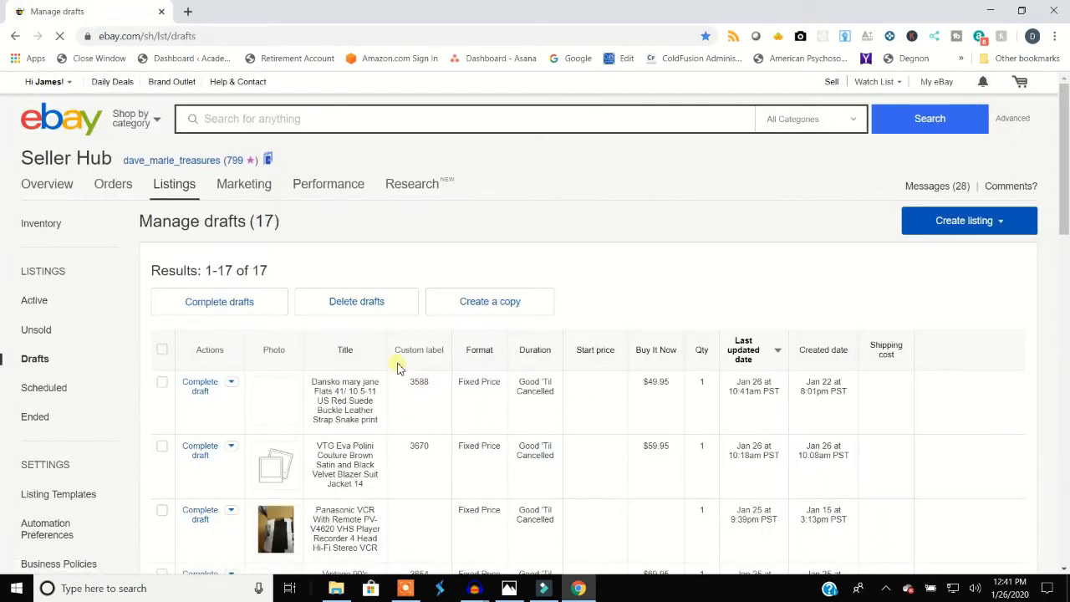
Step: Open the draft of the Rockport Men's 10N California Squash Beige Leather shoes for completion
{"action": "scroll", "coordinate": [376, 358], "scroll_direction": "down", "scroll_amount": 7}
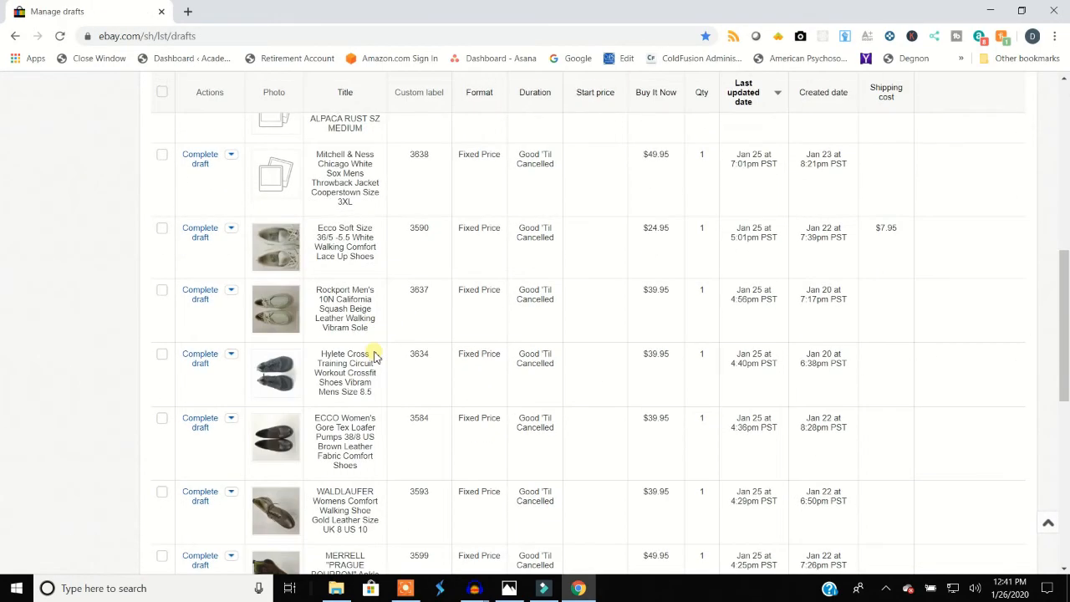
{"action": "scroll", "coordinate": [375, 356], "scroll_direction": "down", "scroll_amount": 1}
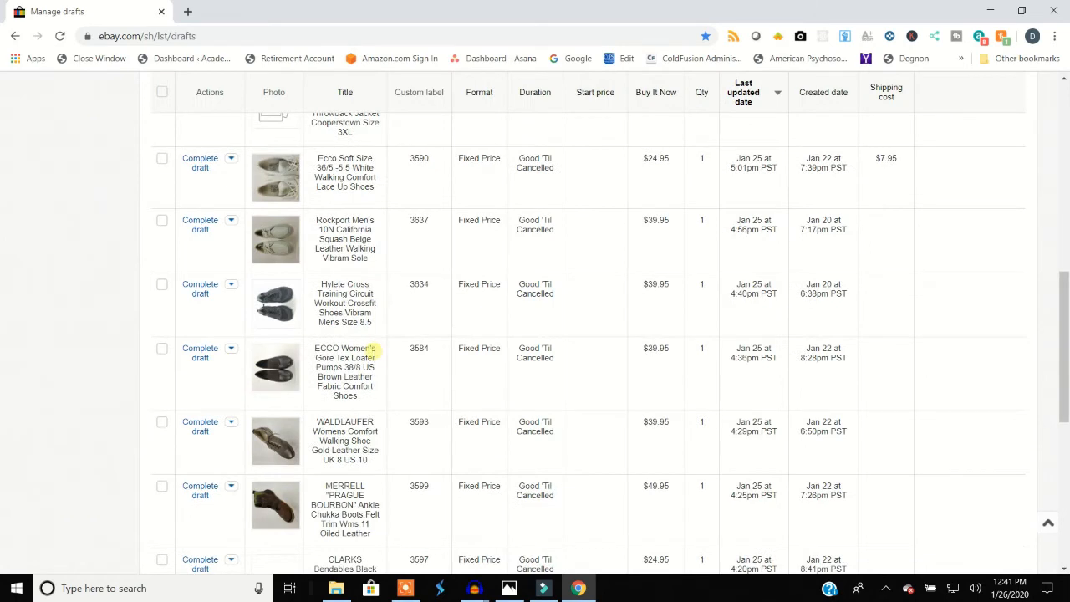
{"action": "left_click", "coordinate": [193, 229]}
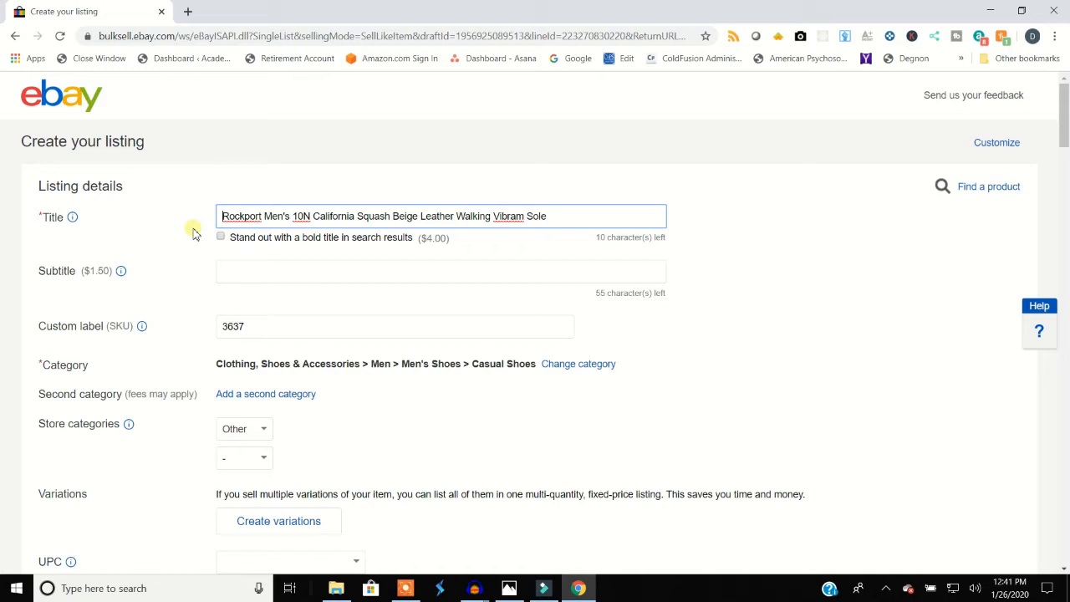
Step: Try rotating the Rockport main photo upright with brightness 34 and contrast 49, and discard the edit
{"action": "scroll", "coordinate": [192, 233], "scroll_direction": "down", "scroll_amount": 8}
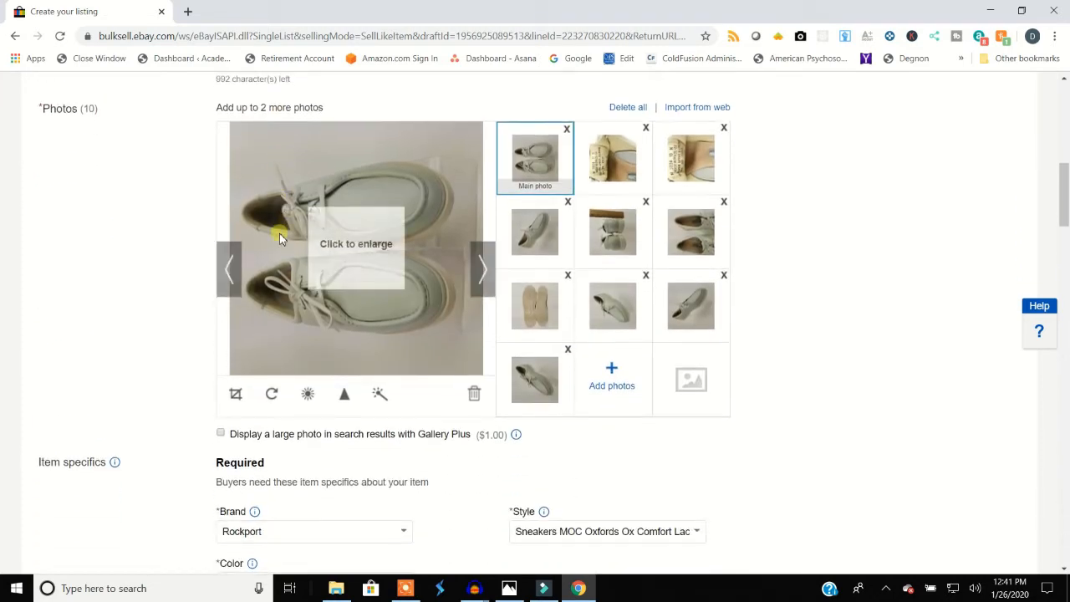
{"action": "left_click", "coordinate": [280, 395]}
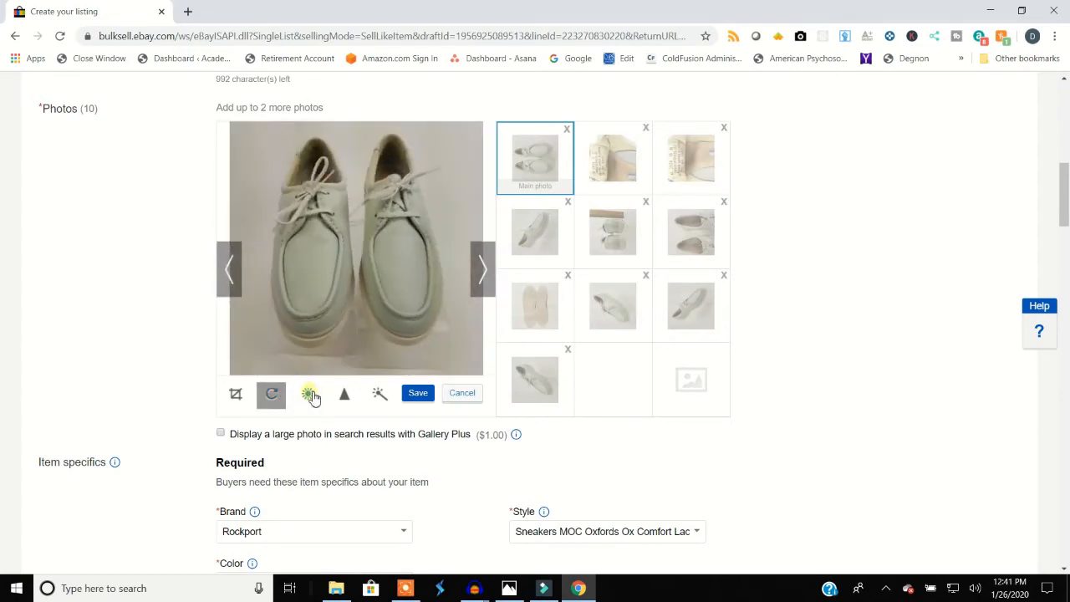
{"action": "left_click", "coordinate": [309, 394]}
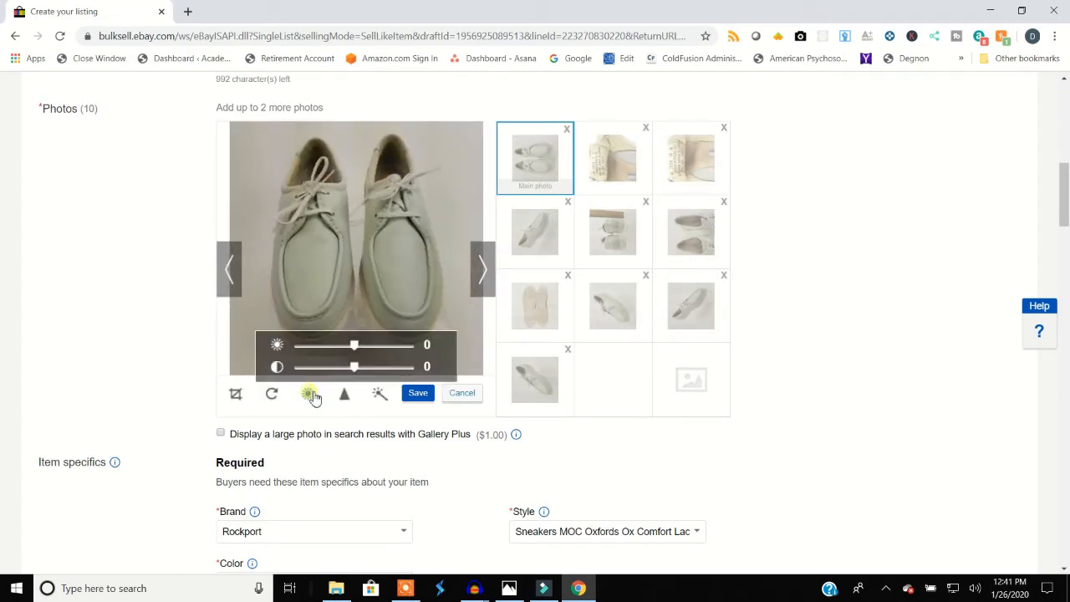
{"action": "mouse_move", "coordinate": [352, 368]}
{"action": "left_mouse_down"}
{"action": "mouse_move", "coordinate": [413, 378]}
{"action": "mouse_move", "coordinate": [375, 374]}
{"action": "mouse_move", "coordinate": [357, 385]}
{"action": "left_mouse_up"}
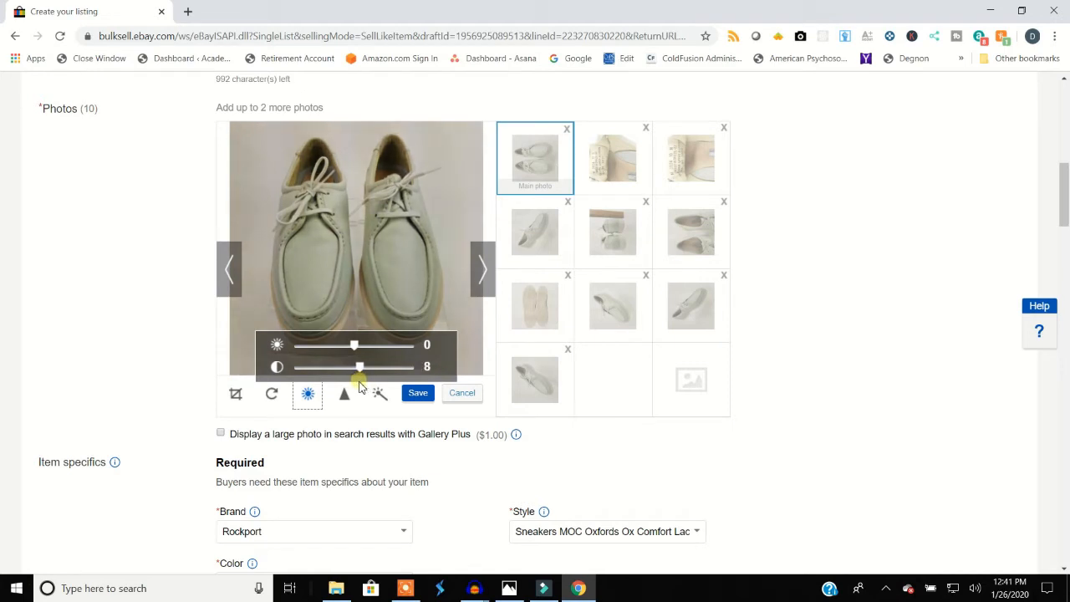
{"action": "left_click_drag", "start_coordinate": [354, 347], "coordinate": [393, 376]}
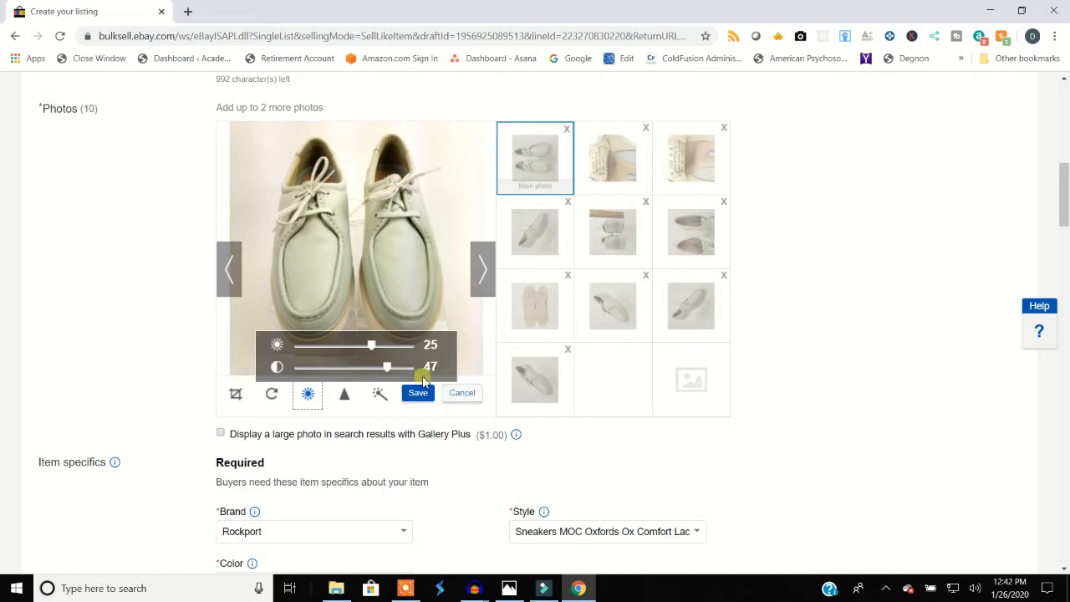
{"action": "left_click_drag", "start_coordinate": [373, 347], "coordinate": [397, 369]}
{"action": "left_click", "coordinate": [388, 367]}
{"action": "left_click", "coordinate": [462, 393]}
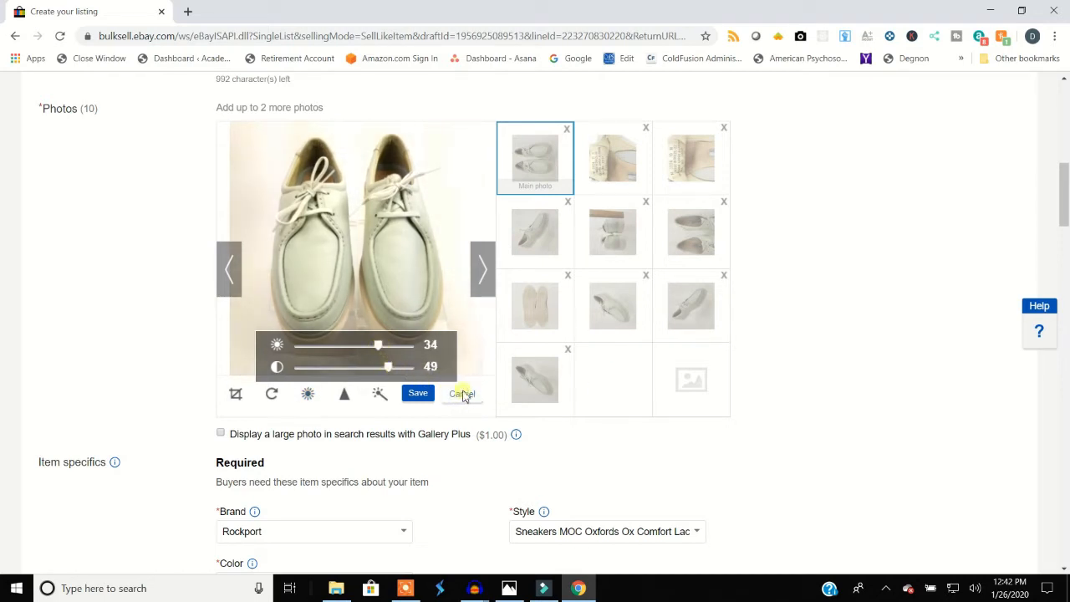
Step: Try the main photo rotated upright with automatic enhancement, brightness -2 and contrast 65, and discard the edit
{"action": "left_click", "coordinate": [273, 395]}
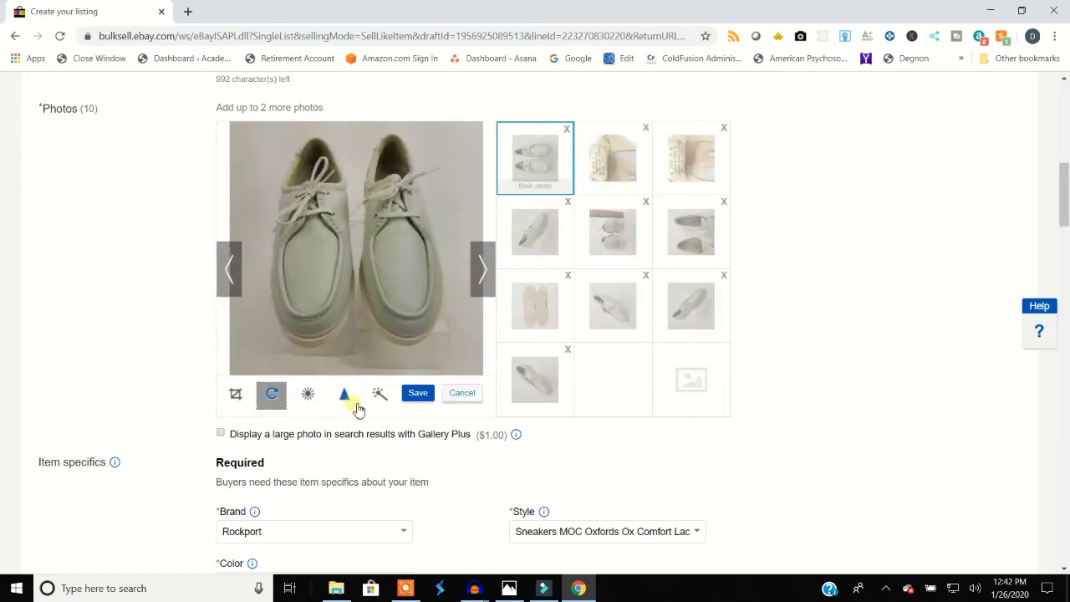
{"action": "left_click", "coordinate": [382, 398]}
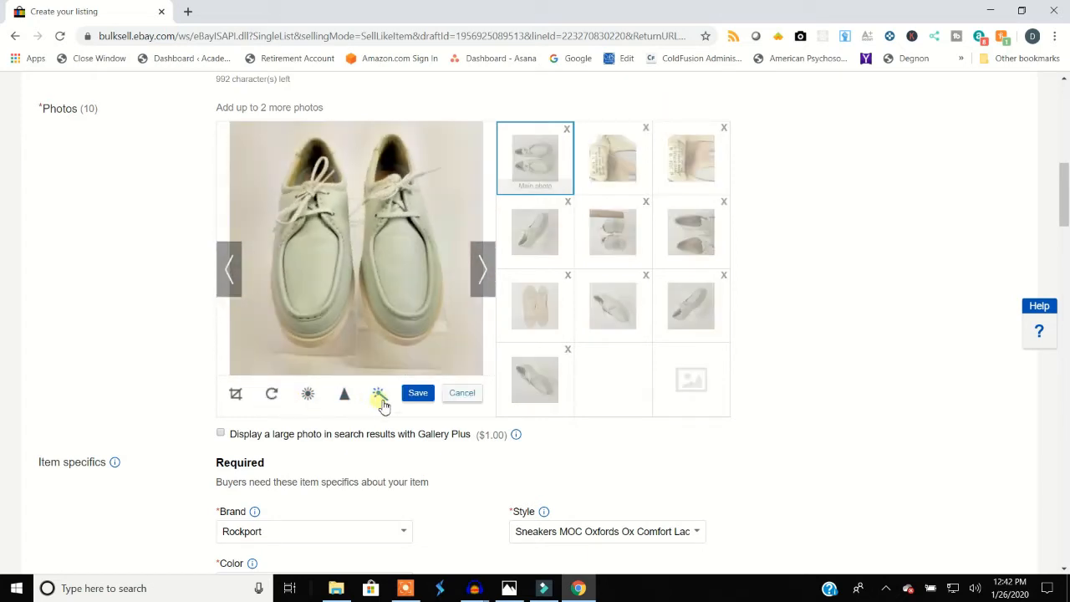
{"action": "left_click", "coordinate": [310, 395]}
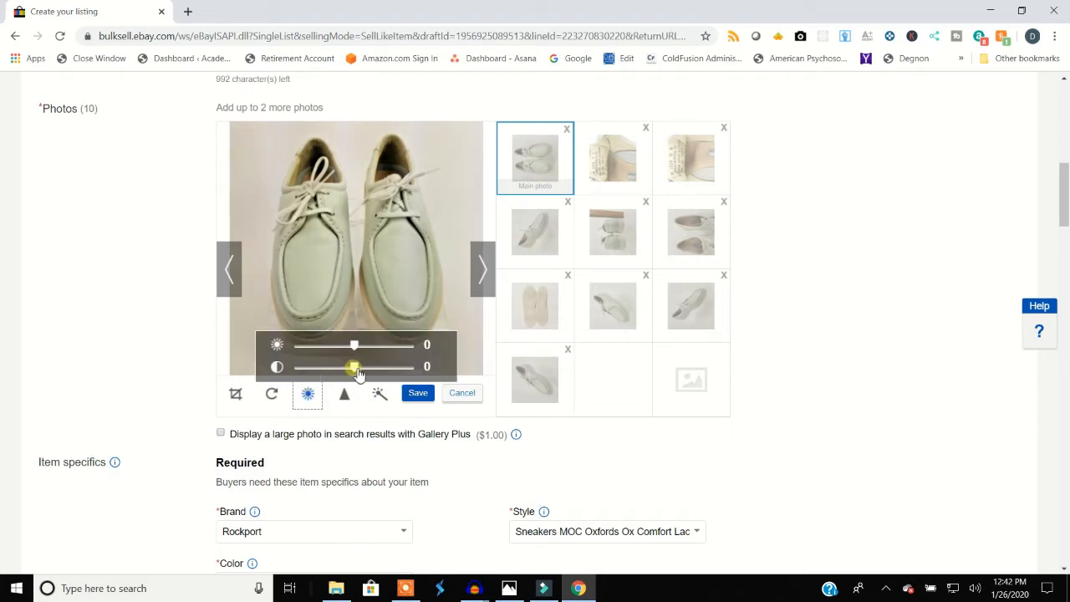
{"action": "left_click_drag", "start_coordinate": [354, 368], "coordinate": [422, 373]}
{"action": "mouse_move", "coordinate": [360, 355]}
{"action": "left_mouse_down"}
{"action": "mouse_move", "coordinate": [349, 354]}
{"action": "mouse_move", "coordinate": [416, 355]}
{"action": "mouse_move", "coordinate": [327, 354]}
{"action": "mouse_move", "coordinate": [352, 354]}
{"action": "left_mouse_up"}
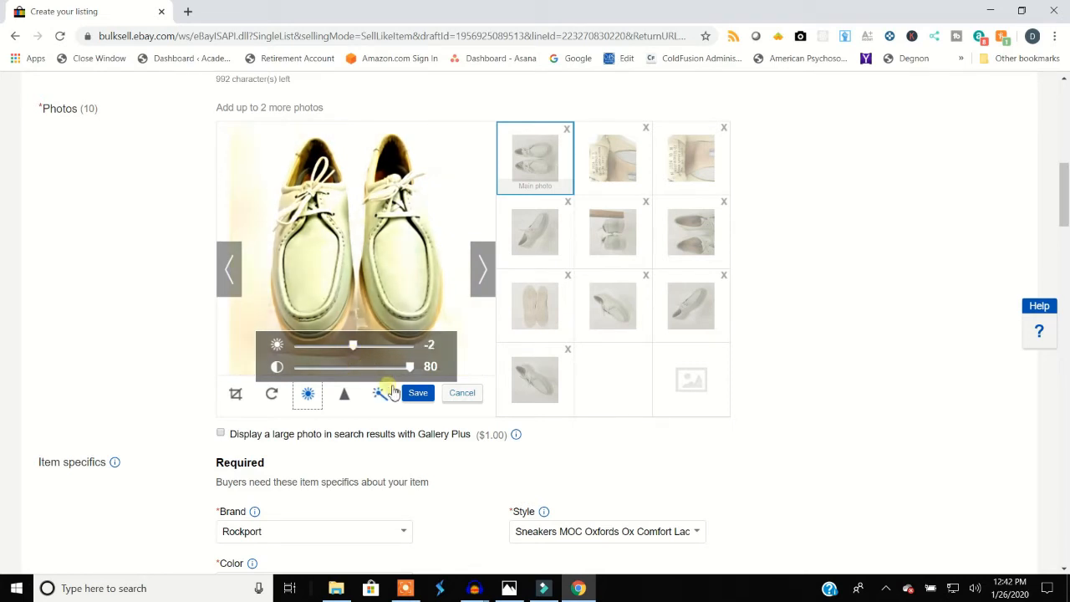
{"action": "left_click_drag", "start_coordinate": [416, 373], "coordinate": [402, 368]}
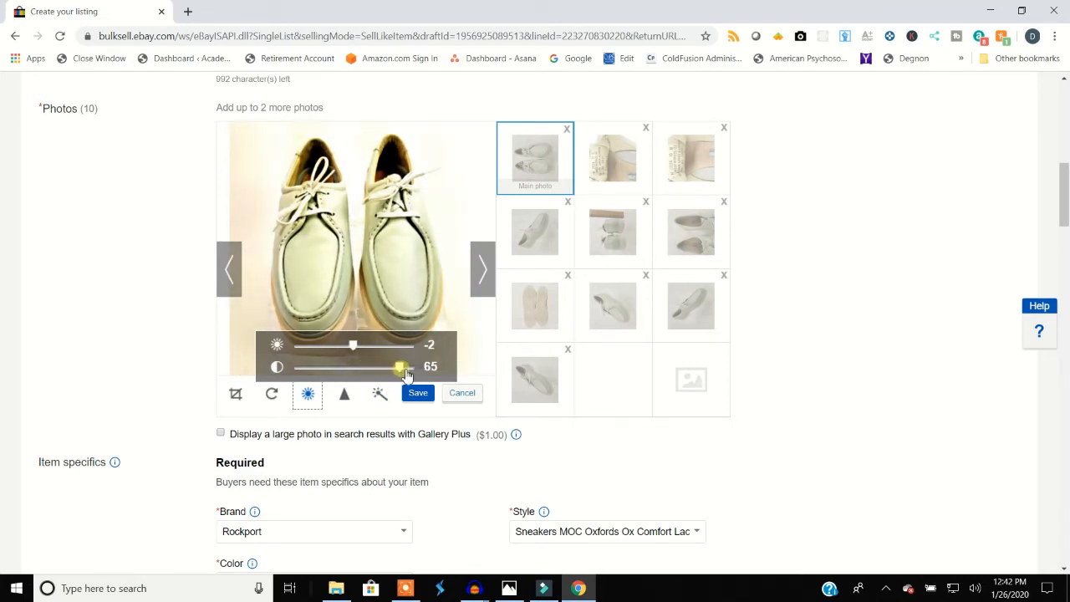
{"action": "left_click", "coordinate": [458, 400]}
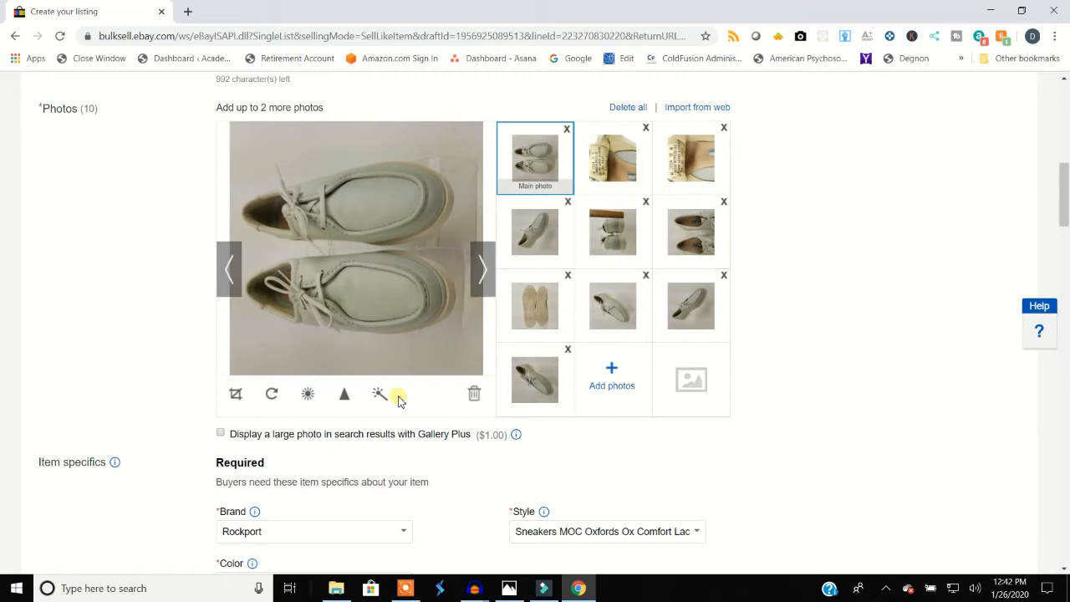
Step: Try the main photo rotated upright with only the automatic enhancement applied, and discard the edit
{"action": "left_click", "coordinate": [275, 396]}
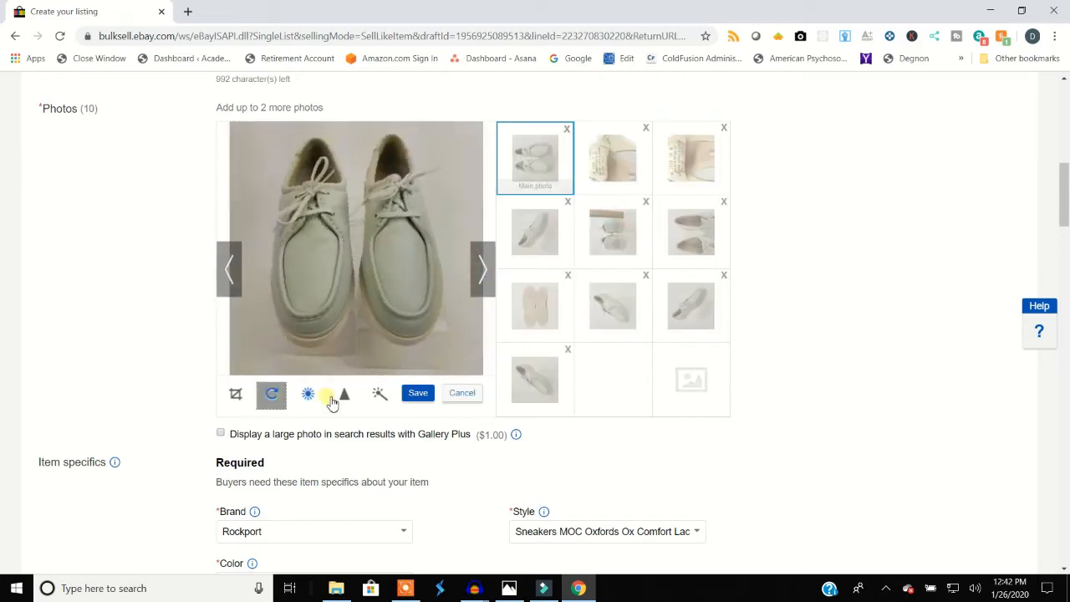
{"action": "left_click", "coordinate": [379, 397]}
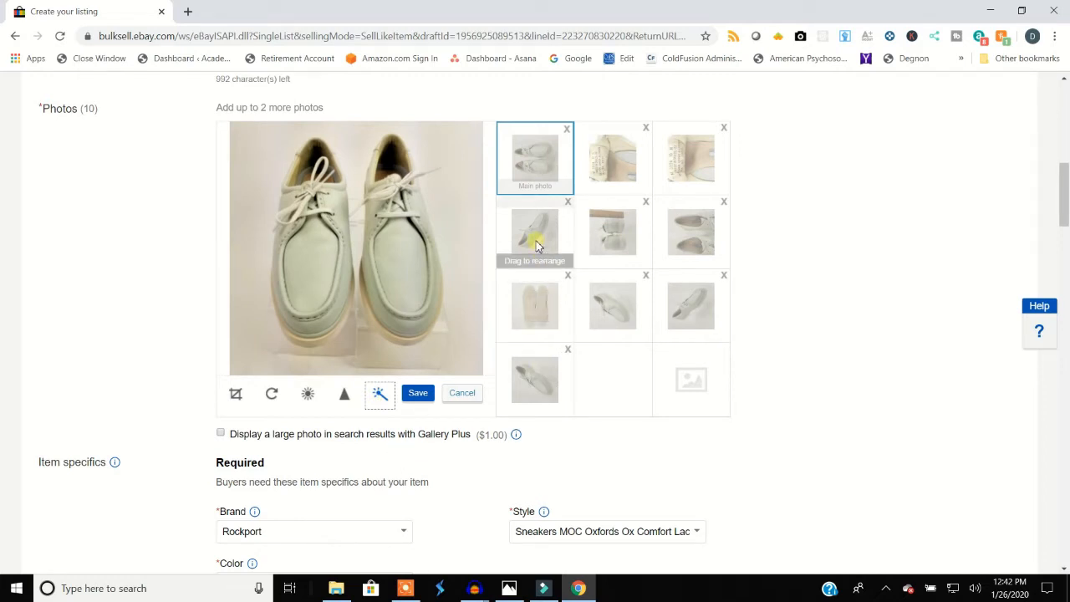
{"action": "left_click", "coordinate": [462, 394]}
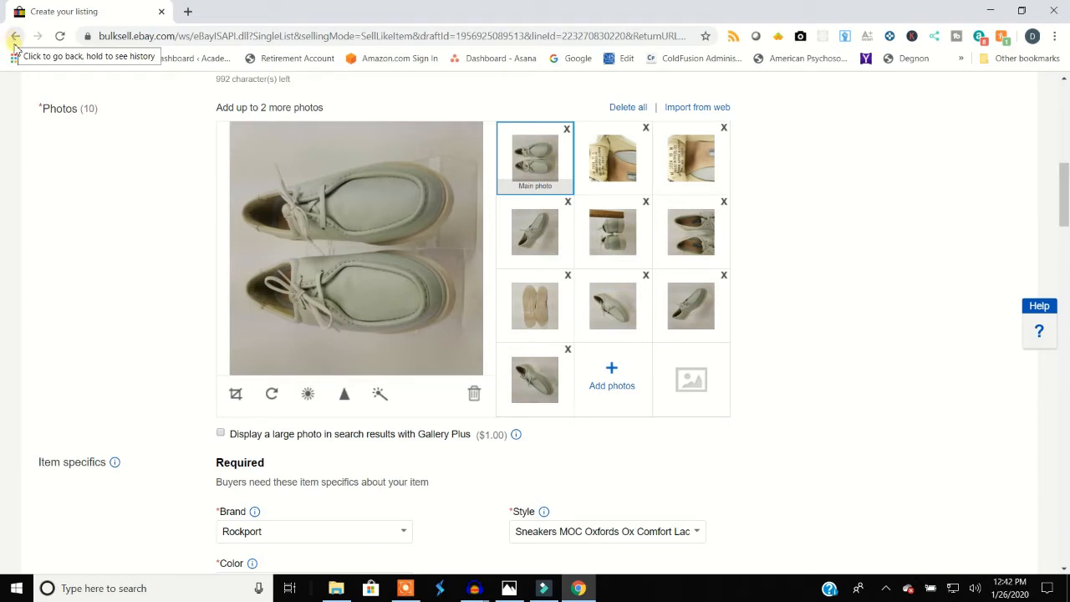
Step: Try rotating the eighth photo, a single Rockport shoe, upright and adjusting its brightness and contrast, and discard the edit
{"action": "left_click", "coordinate": [335, 276]}
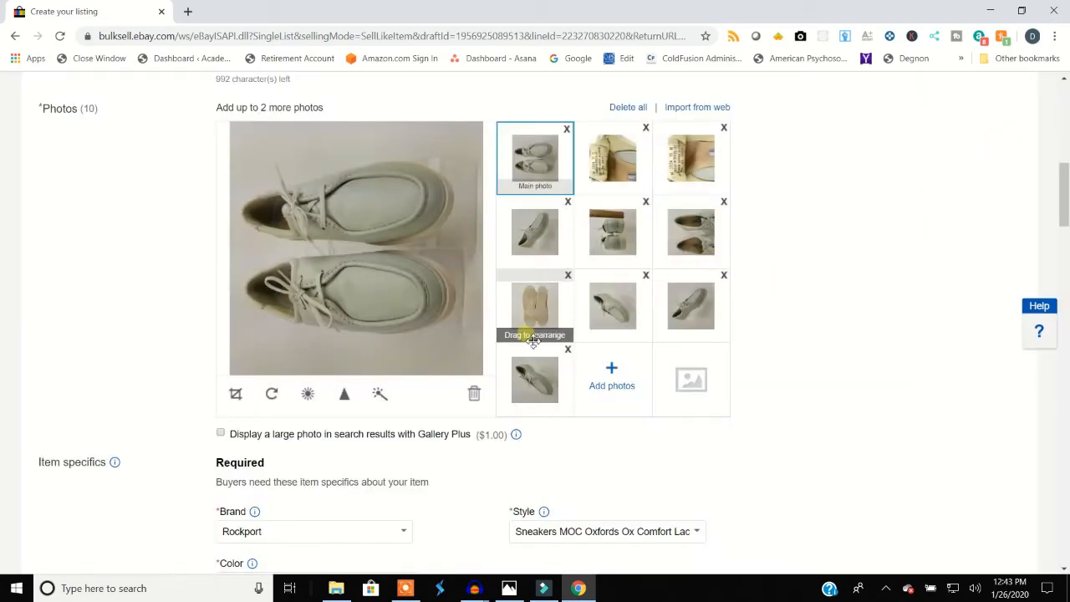
{"action": "left_click", "coordinate": [627, 326]}
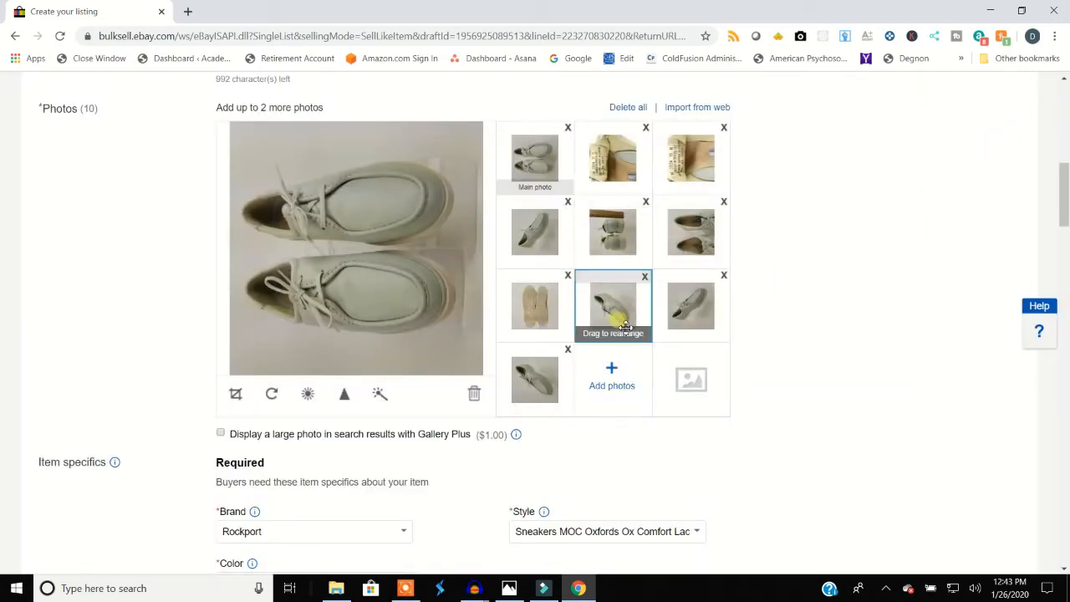
{"action": "left_click", "coordinate": [271, 394]}
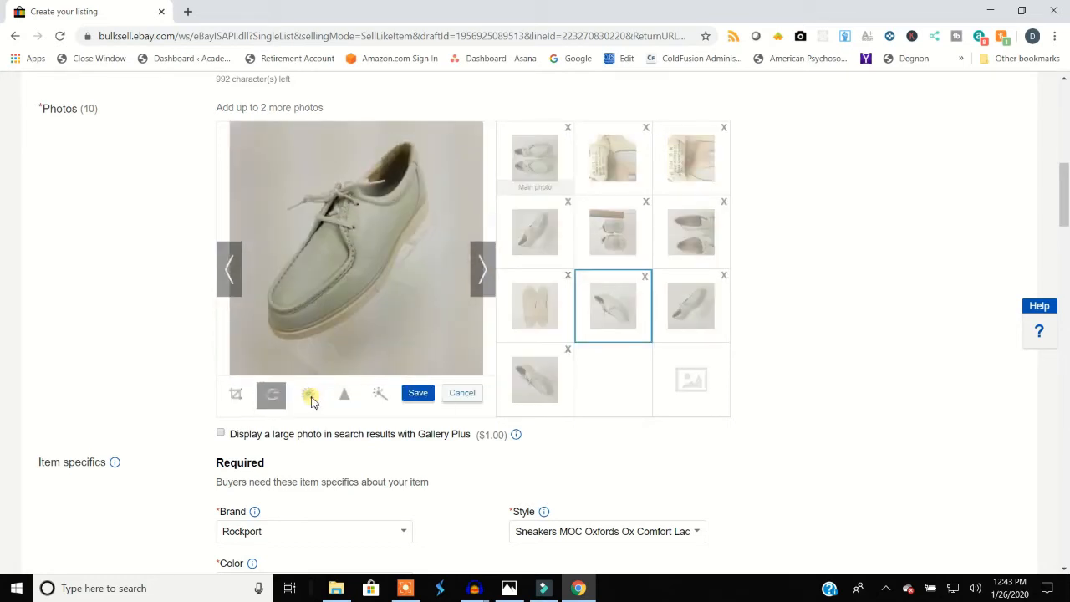
{"action": "left_click", "coordinate": [309, 392]}
{"action": "left_click_drag", "start_coordinate": [334, 373], "coordinate": [366, 351]}
{"action": "left_click", "coordinate": [462, 393]}
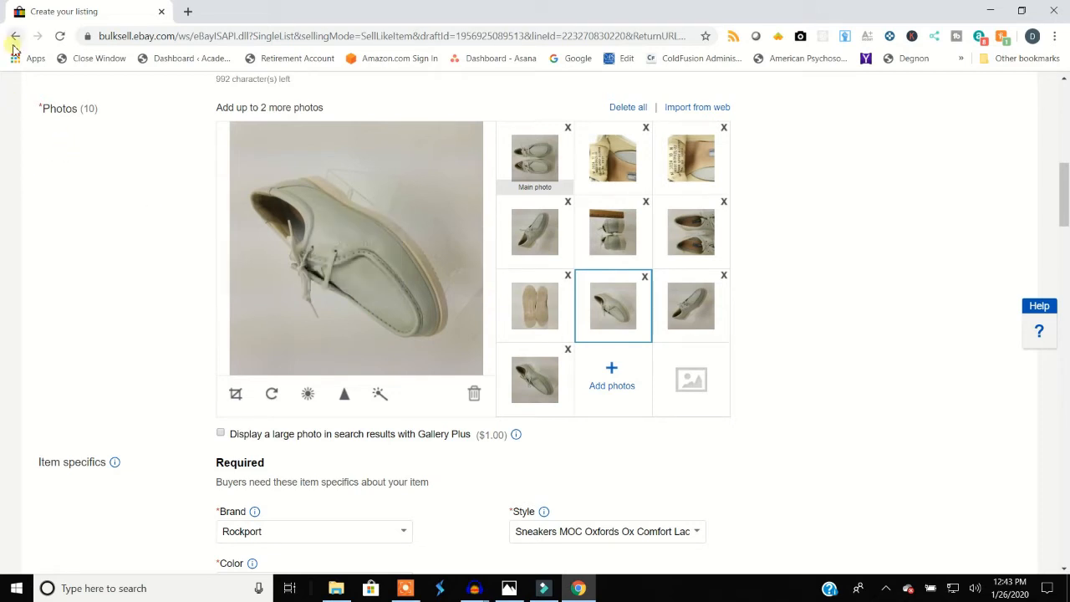
Step: Save the Rockport listing as a draft and look further down the drafts list
{"action": "scroll", "coordinate": [494, 288], "scroll_direction": "down", "scroll_amount": 5}
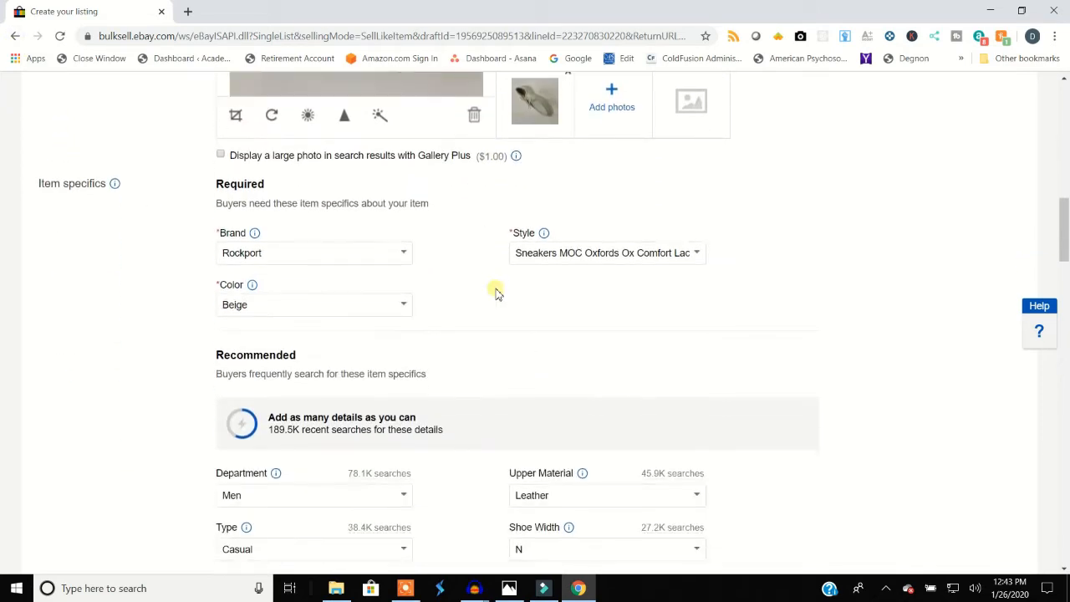
{"action": "scroll", "coordinate": [496, 295], "scroll_direction": "down", "scroll_amount": 15}
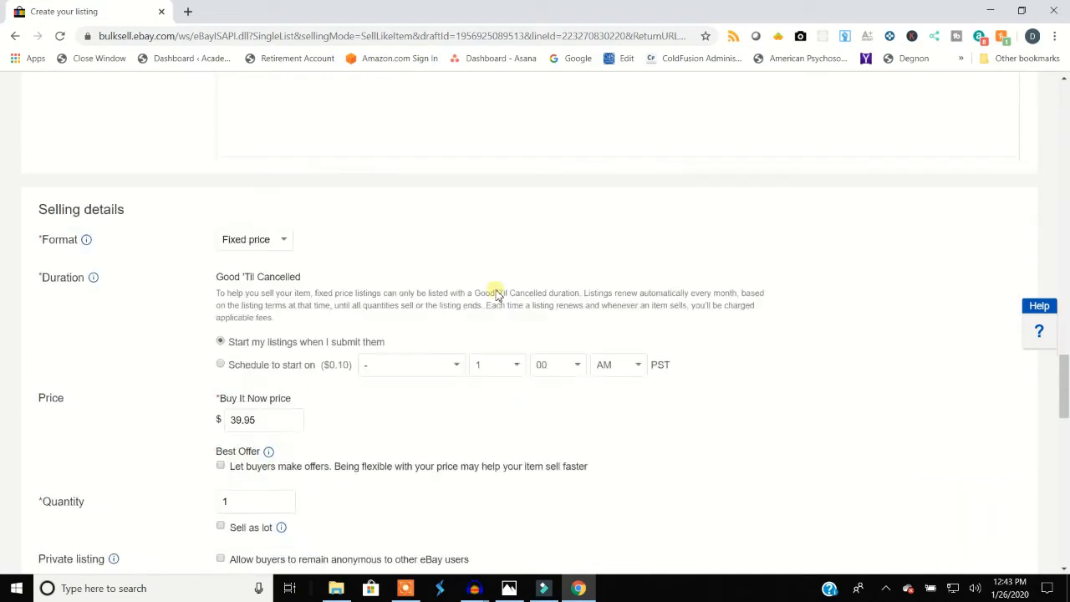
{"action": "scroll", "coordinate": [492, 303], "scroll_direction": "down", "scroll_amount": 10}
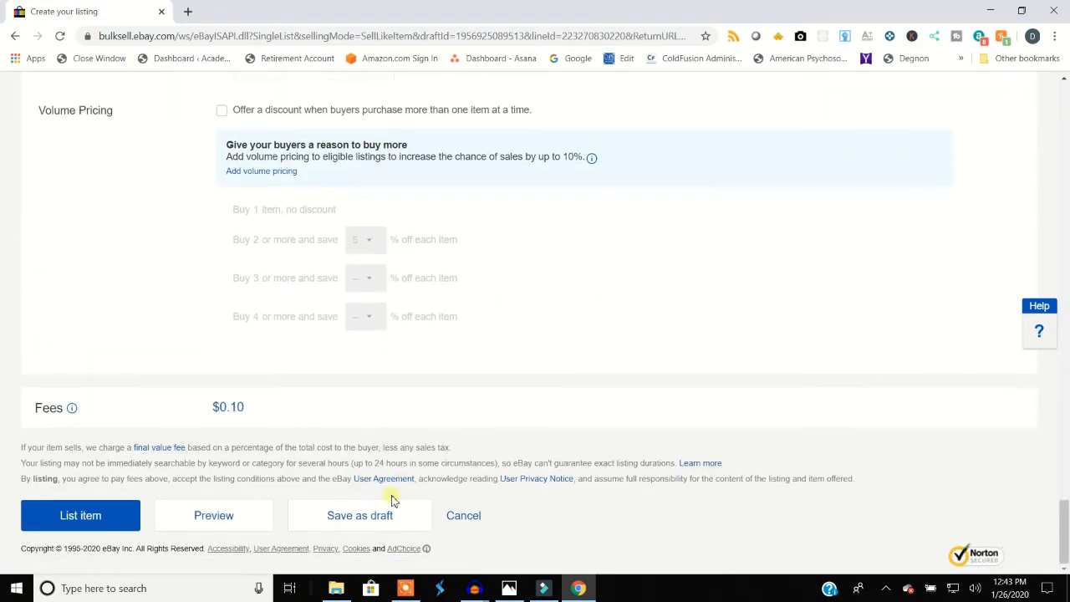
{"action": "left_click", "coordinate": [374, 518]}
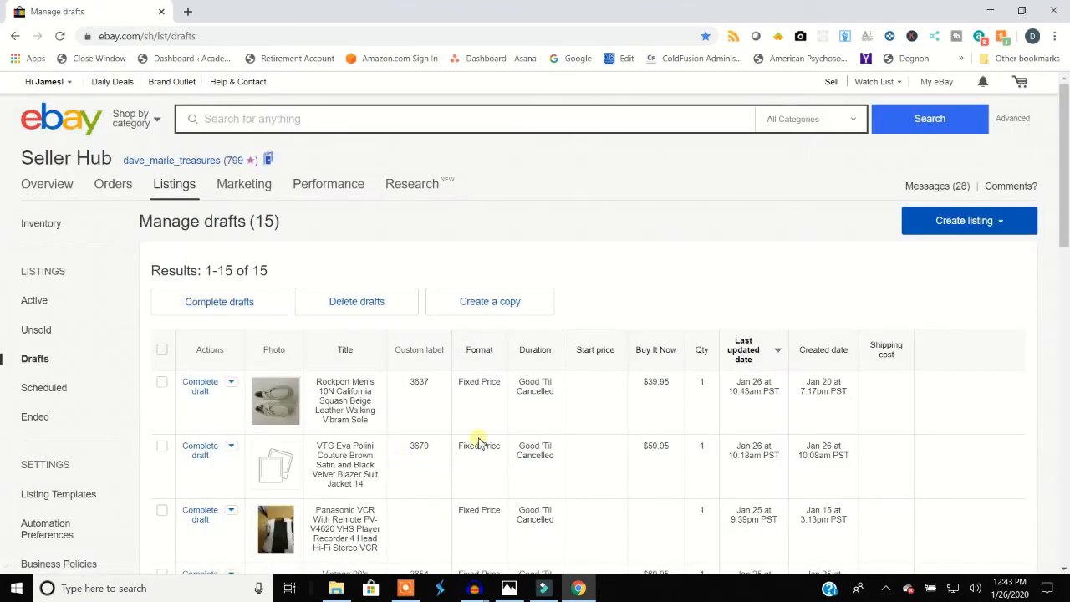
{"action": "scroll", "coordinate": [502, 435], "scroll_direction": "down", "scroll_amount": 3}
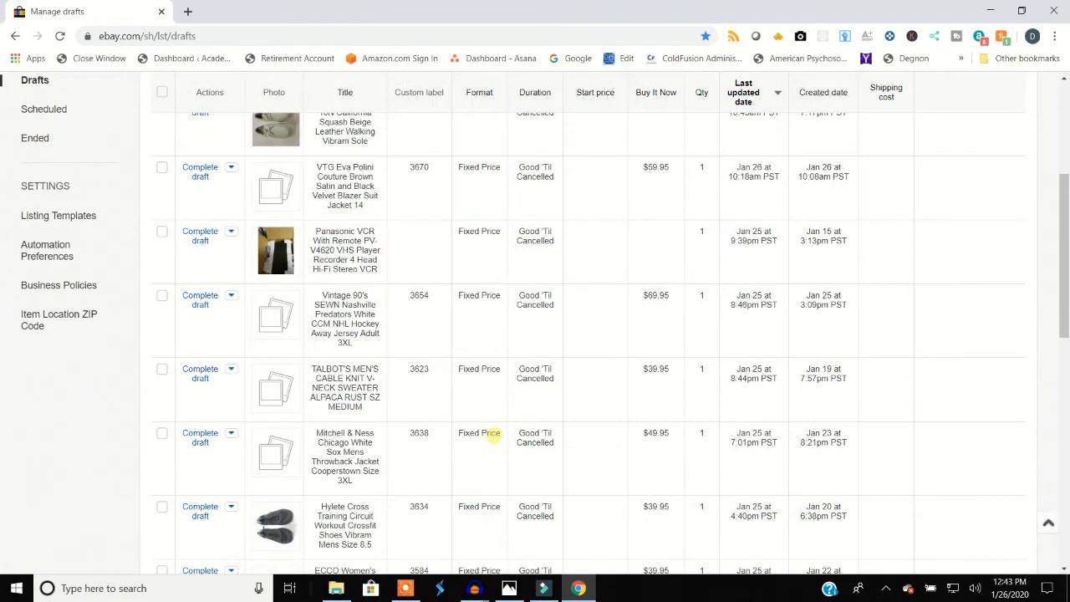
Step: Open the MERRELL "PRAGUE BOURBON" ankle chukka boots draft from the drafts list and go to its photos
{"action": "scroll", "coordinate": [494, 443], "scroll_direction": "down", "scroll_amount": 2}
{"action": "scroll", "coordinate": [492, 442], "scroll_direction": "down", "scroll_amount": 2}
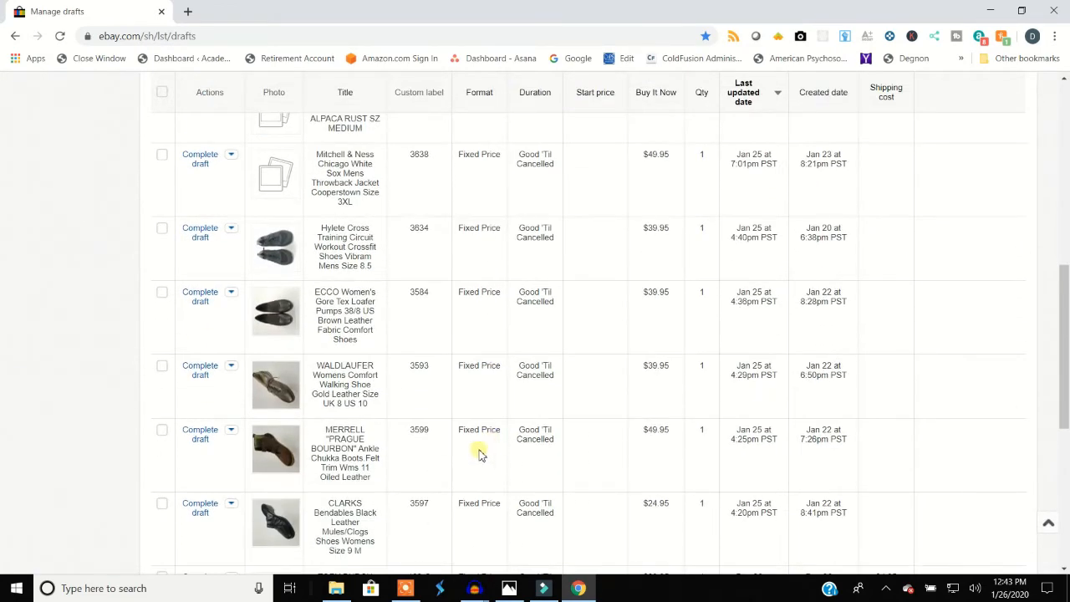
{"action": "scroll", "coordinate": [479, 454], "scroll_direction": "down", "scroll_amount": 2}
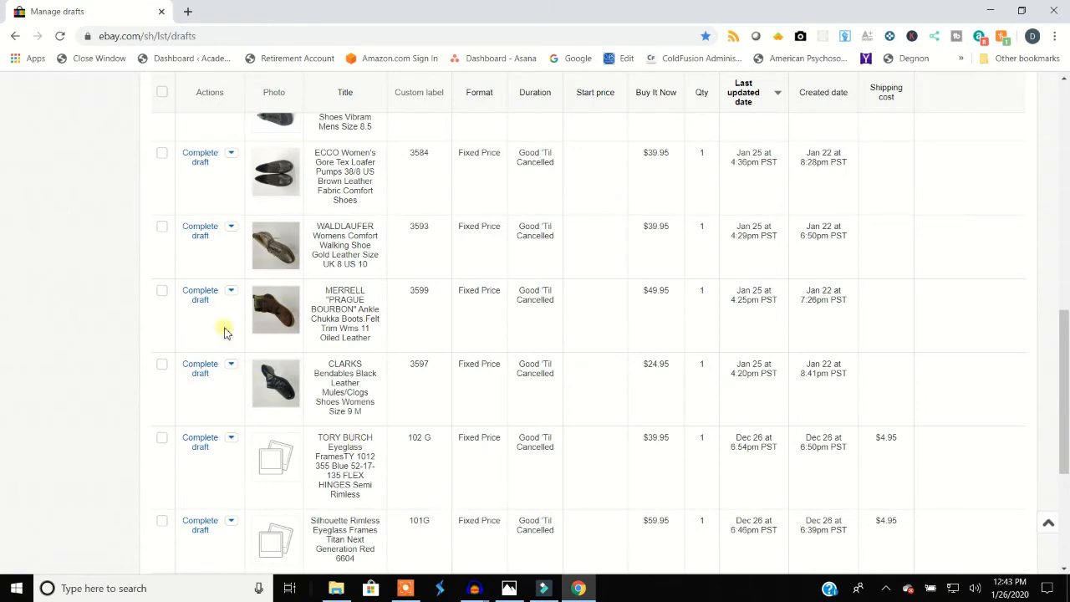
{"action": "left_click", "coordinate": [211, 301]}
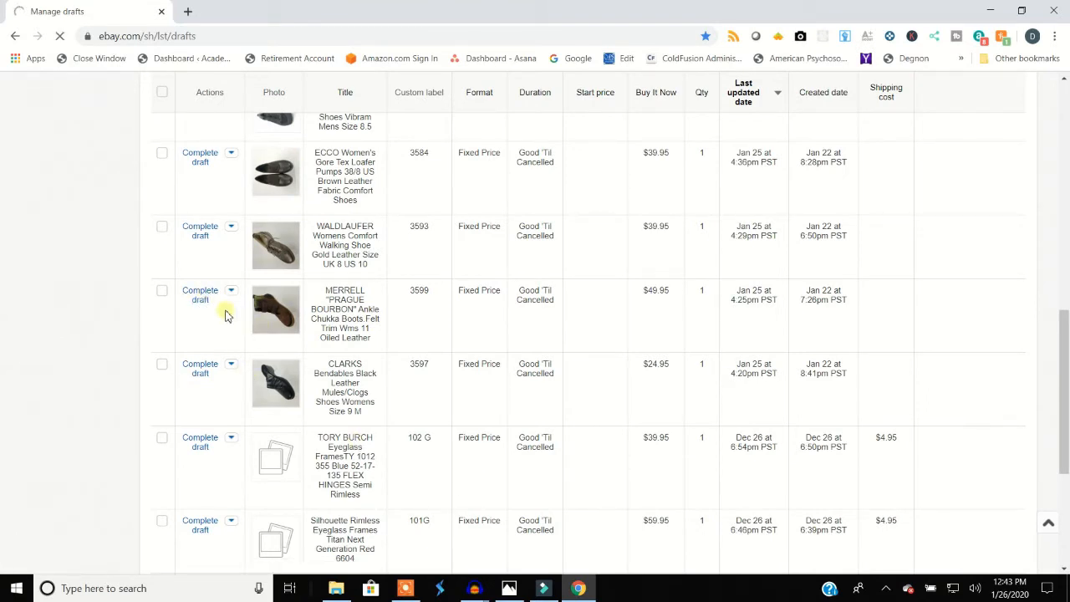
{"action": "scroll", "coordinate": [306, 325], "scroll_direction": "down", "scroll_amount": 4}
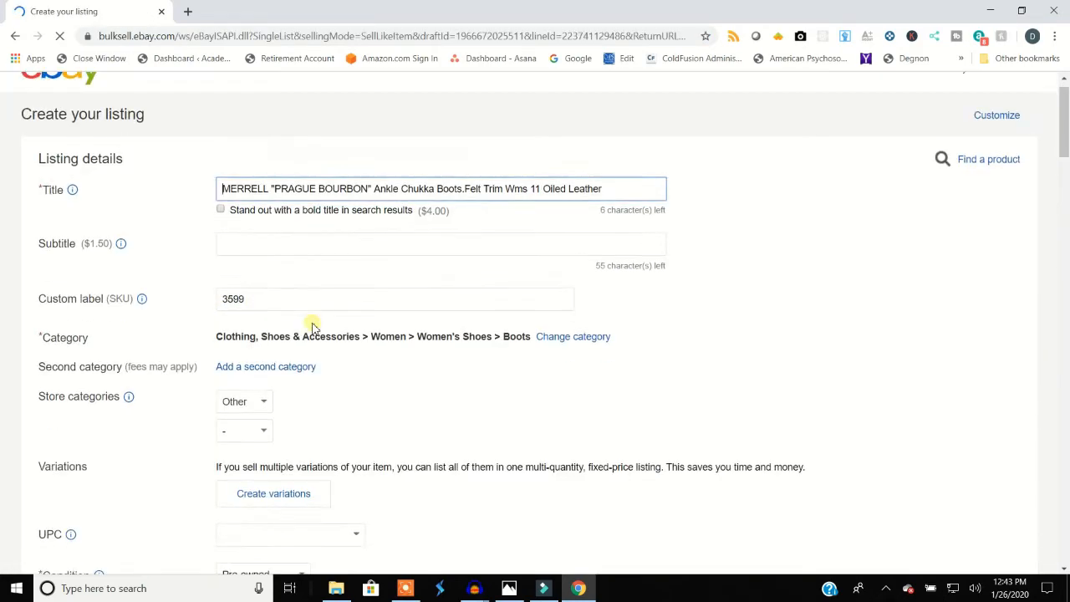
{"action": "scroll", "coordinate": [313, 328], "scroll_direction": "down", "scroll_amount": 4}
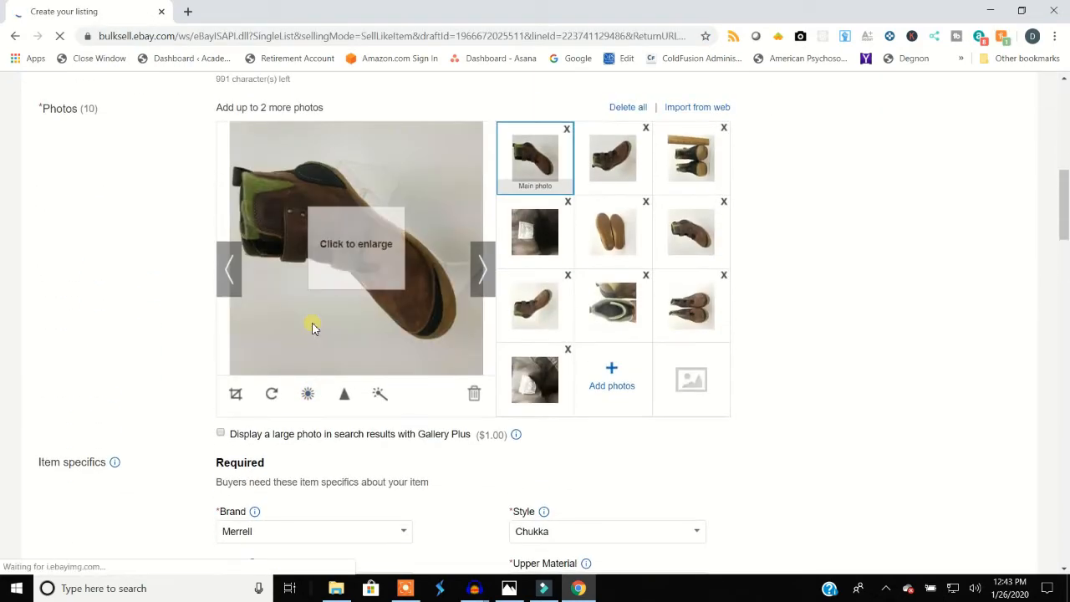
Step: Rotate the main photo of the single boot upright, set brightness to 43 and contrast to 39, and save the edit
{"action": "left_click", "coordinate": [274, 396]}
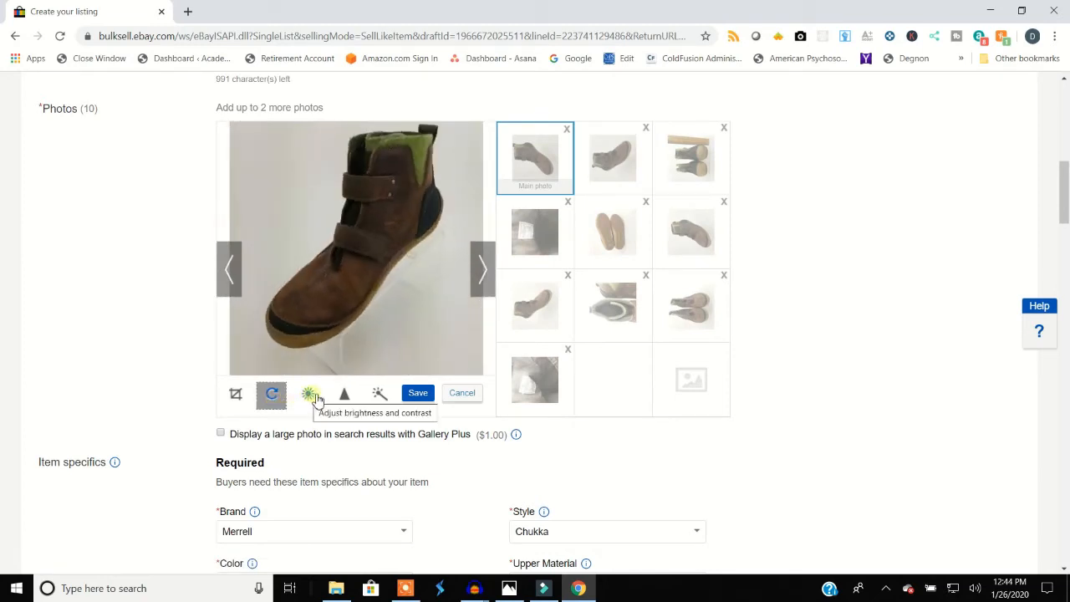
{"action": "left_click", "coordinate": [316, 400]}
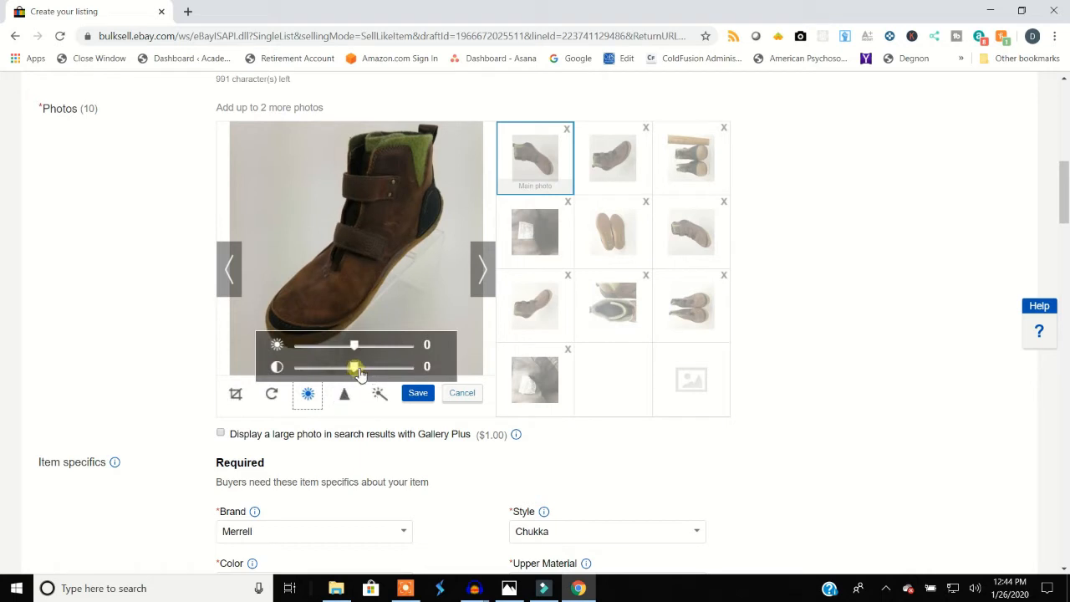
{"action": "left_click_drag", "start_coordinate": [365, 373], "coordinate": [387, 352]}
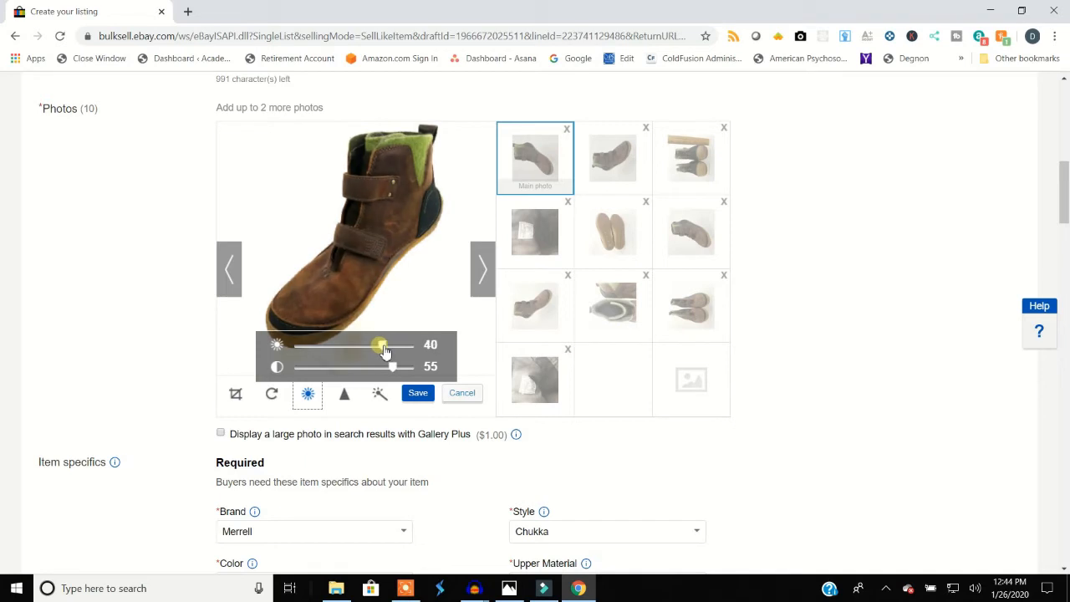
{"action": "mouse_move", "coordinate": [388, 352]}
{"action": "left_mouse_down"}
{"action": "mouse_move", "coordinate": [374, 352]}
{"action": "mouse_move", "coordinate": [393, 352]}
{"action": "mouse_move", "coordinate": [385, 370]}
{"action": "mouse_move", "coordinate": [380, 349]}
{"action": "mouse_move", "coordinate": [389, 351]}
{"action": "left_mouse_up"}
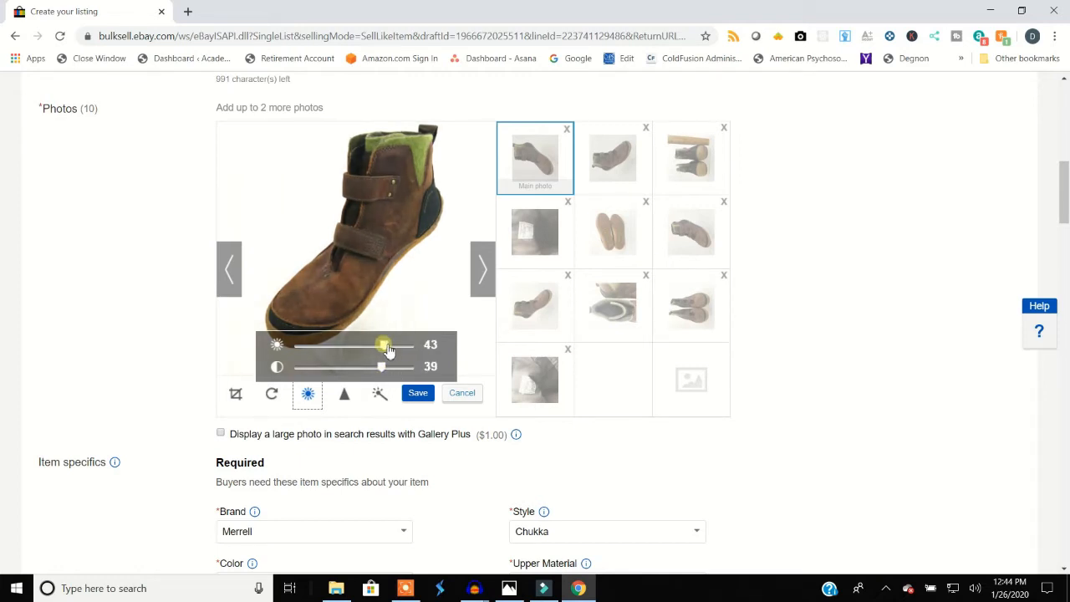
{"action": "left_click", "coordinate": [417, 397]}
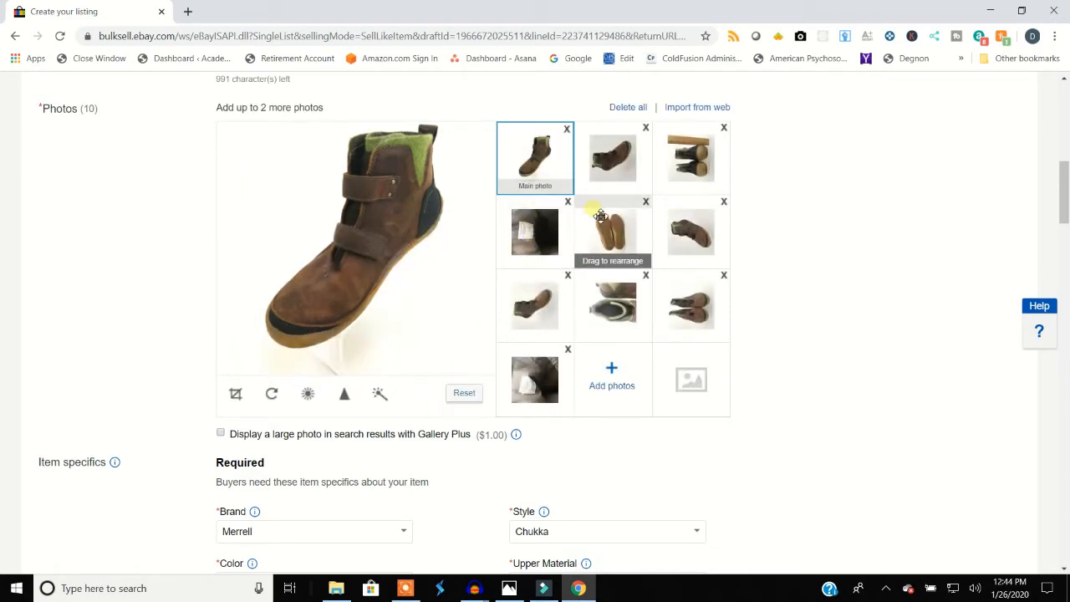
Step: Reorder the photos with the front view of the pair as main photo, the heels with ruler second, the soles third and the label shots last
{"action": "left_click", "coordinate": [607, 165]}
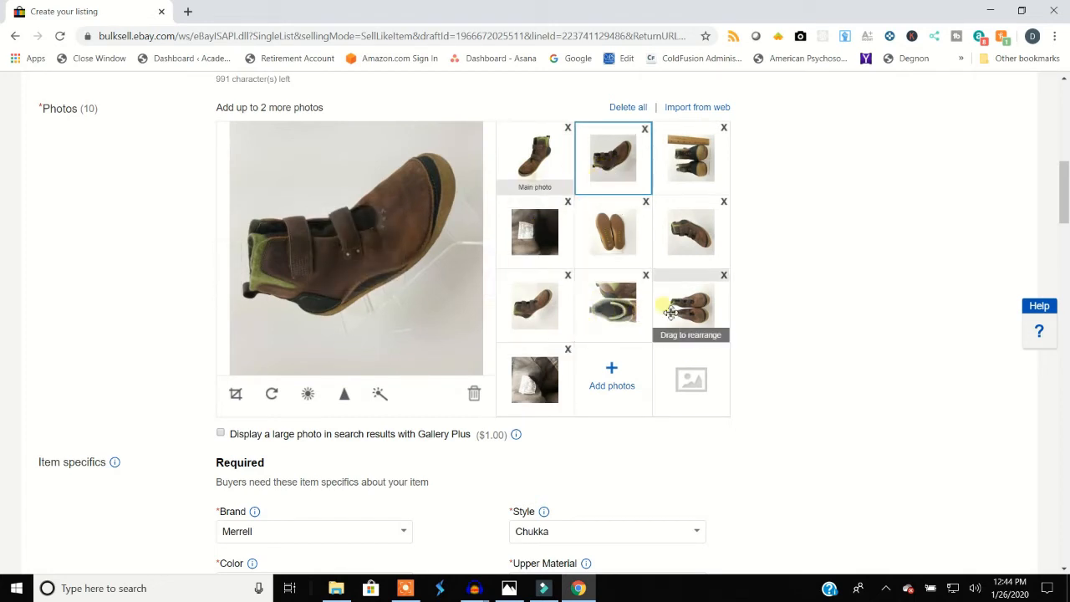
{"action": "left_click_drag", "start_coordinate": [671, 311], "coordinate": [536, 163]}
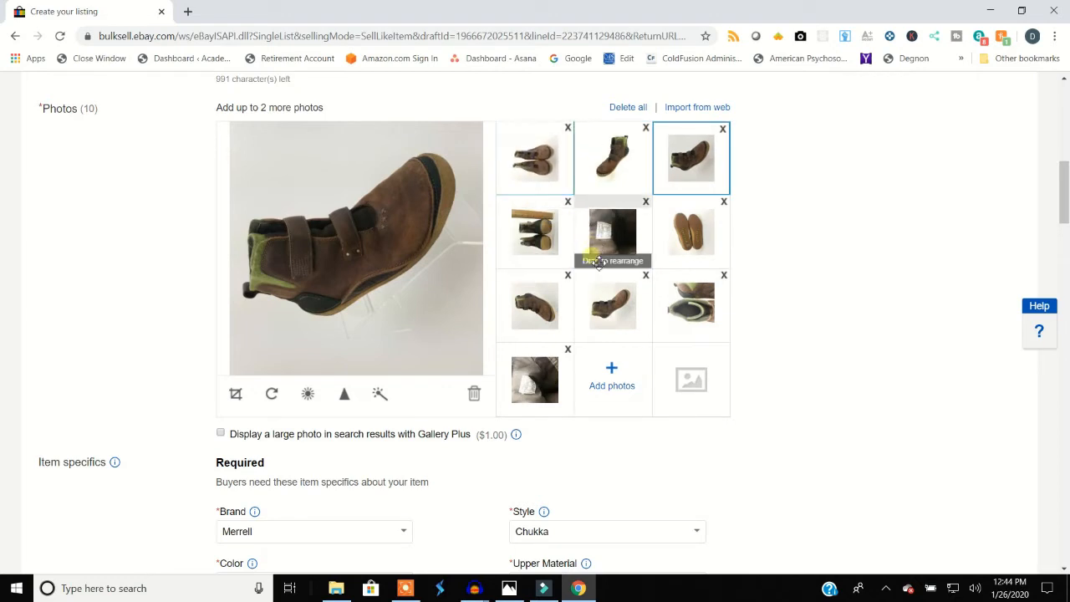
{"action": "left_click_drag", "start_coordinate": [531, 238], "coordinate": [615, 166]}
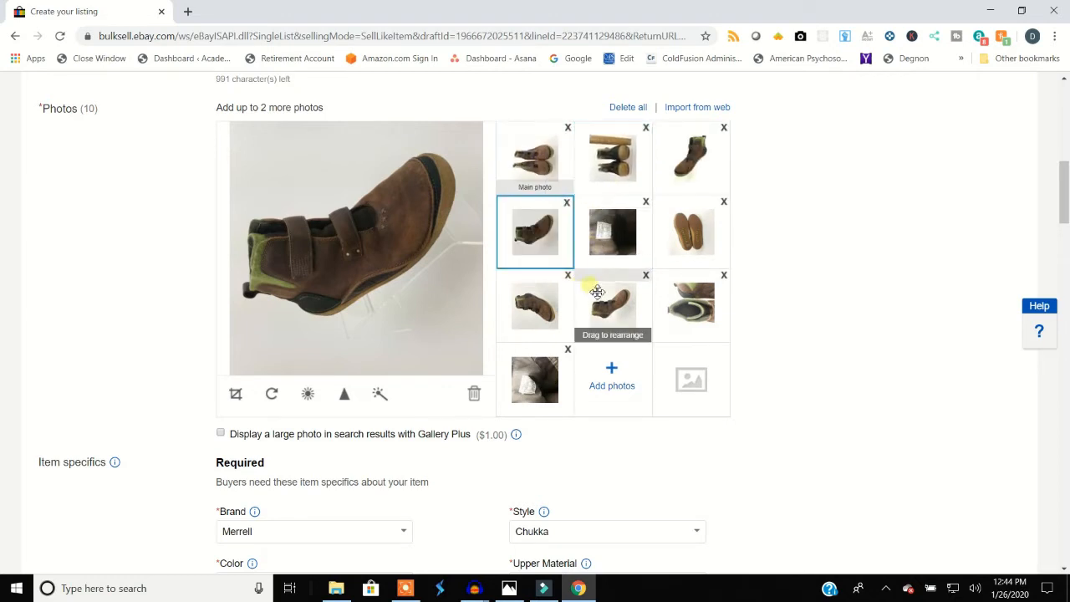
{"action": "left_click_drag", "start_coordinate": [687, 242], "coordinate": [690, 159]}
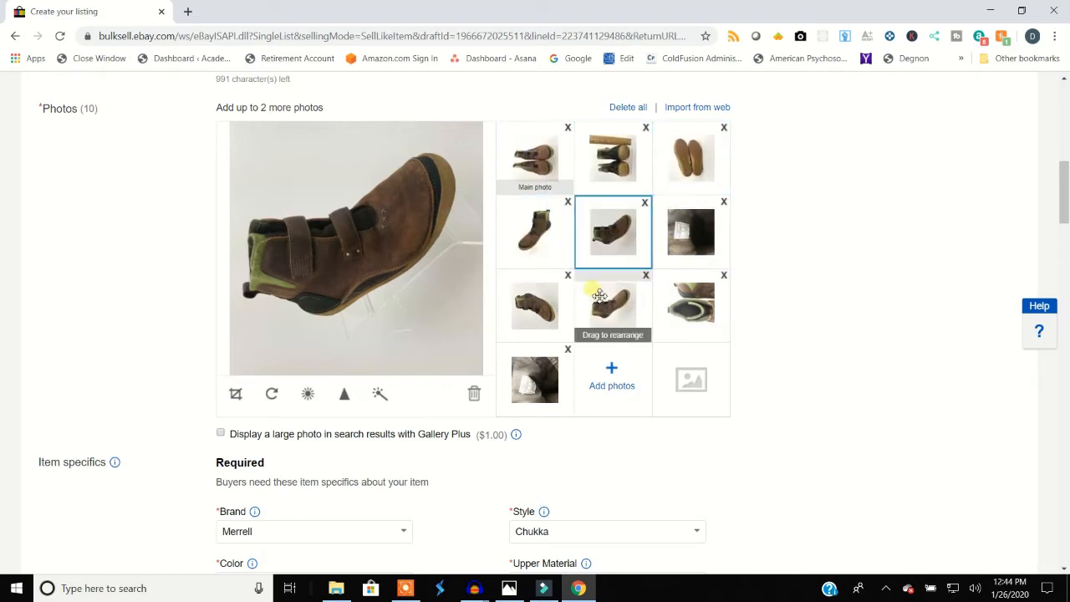
{"action": "left_click_drag", "start_coordinate": [599, 295], "coordinate": [691, 238]}
{"action": "left_click_drag", "start_coordinate": [535, 305], "coordinate": [532, 393]}
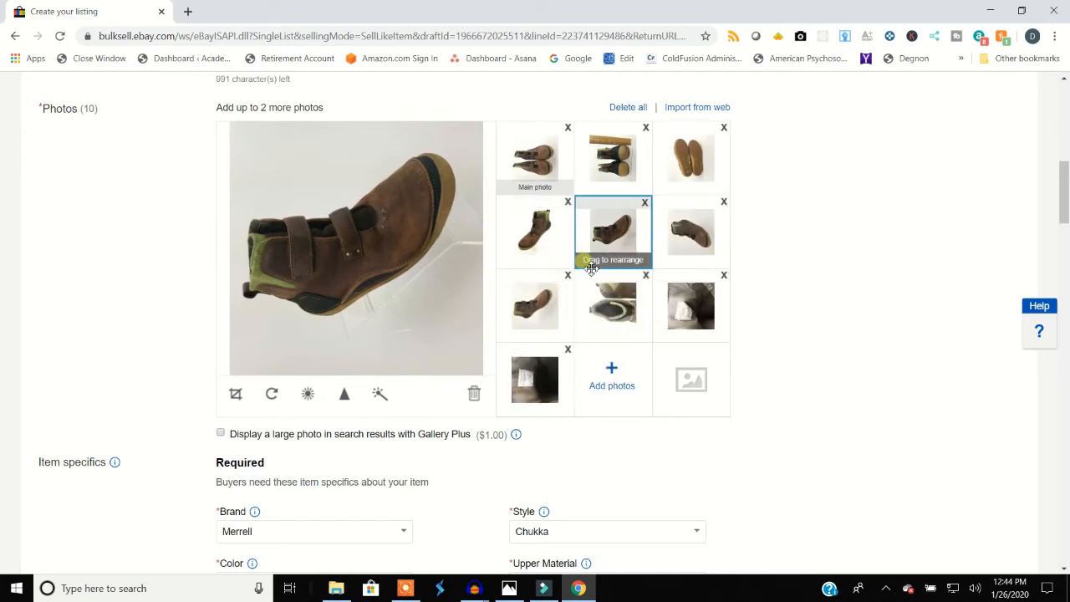
Step: Try the main photo of the boot pair rotated upright with brightness 8 and contrast 49, and save the edit
{"action": "left_click", "coordinate": [544, 132]}
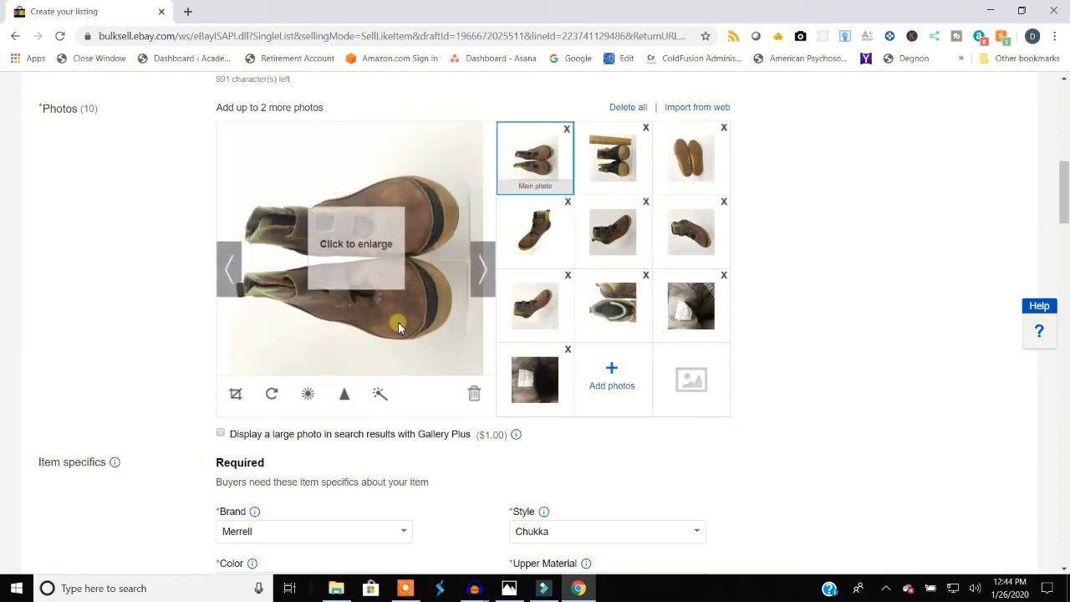
{"action": "left_click", "coordinate": [278, 396]}
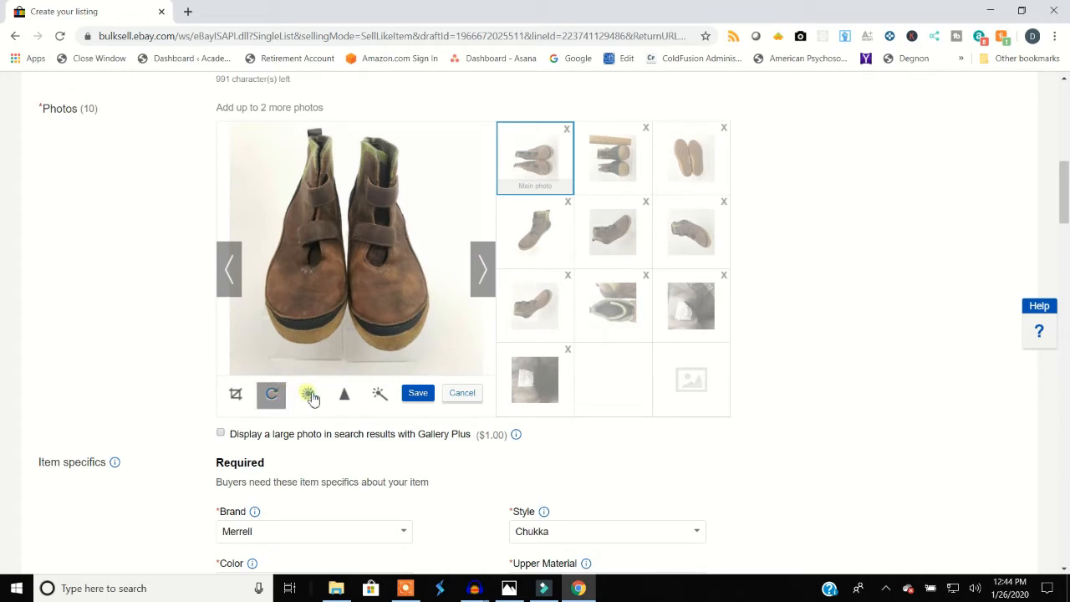
{"action": "left_click", "coordinate": [308, 395]}
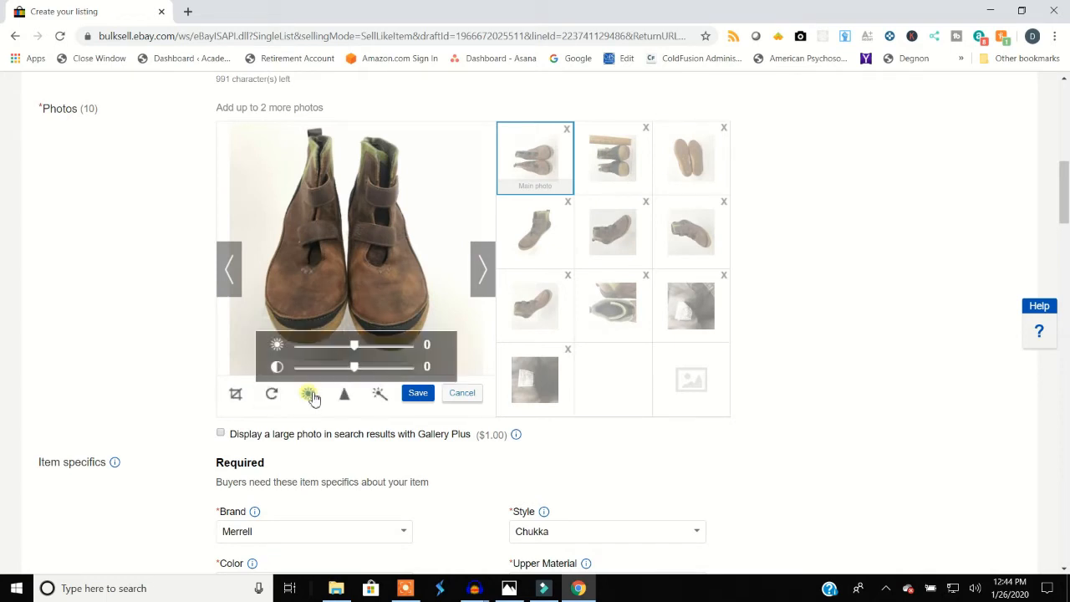
{"action": "left_click_drag", "start_coordinate": [354, 368], "coordinate": [394, 374]}
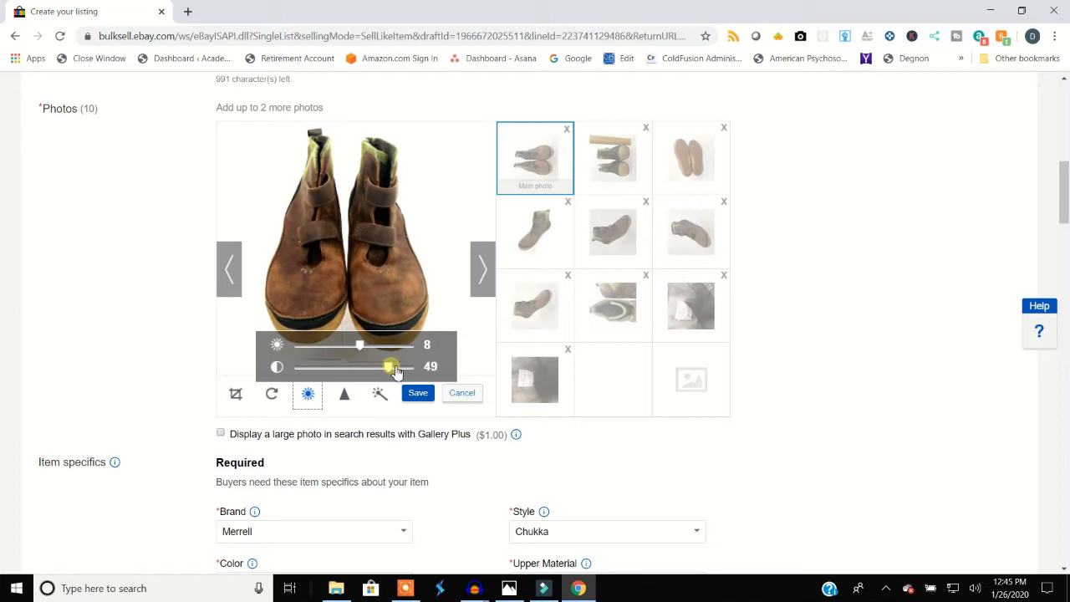
{"action": "left_click", "coordinate": [428, 398]}
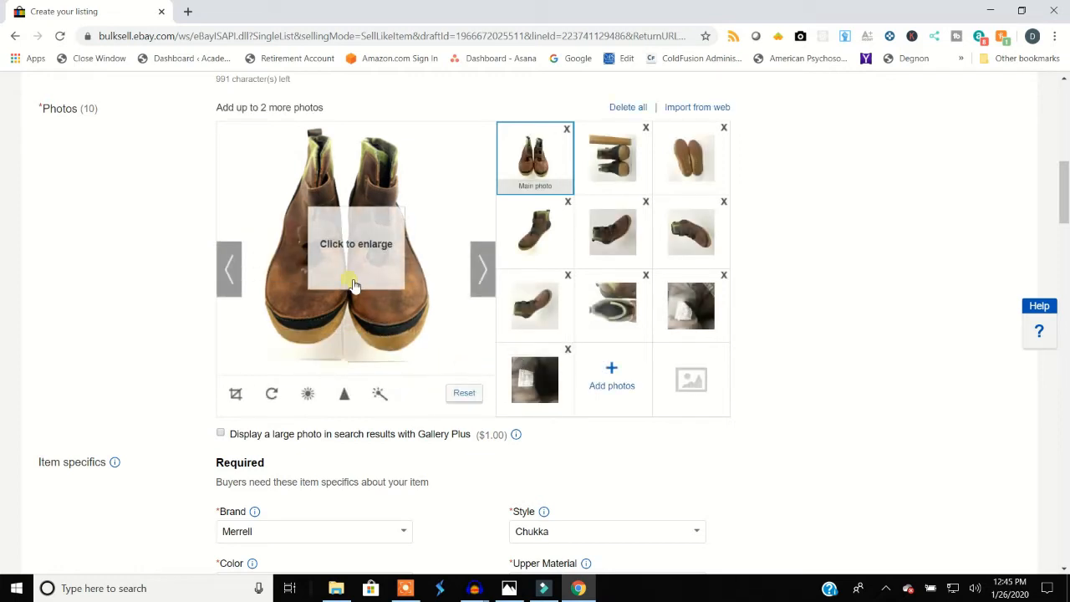
Step: Try a further adjustment of the main photo with brightness 13 and contrast 39, and reset the photo to its original
{"action": "left_click", "coordinate": [313, 398]}
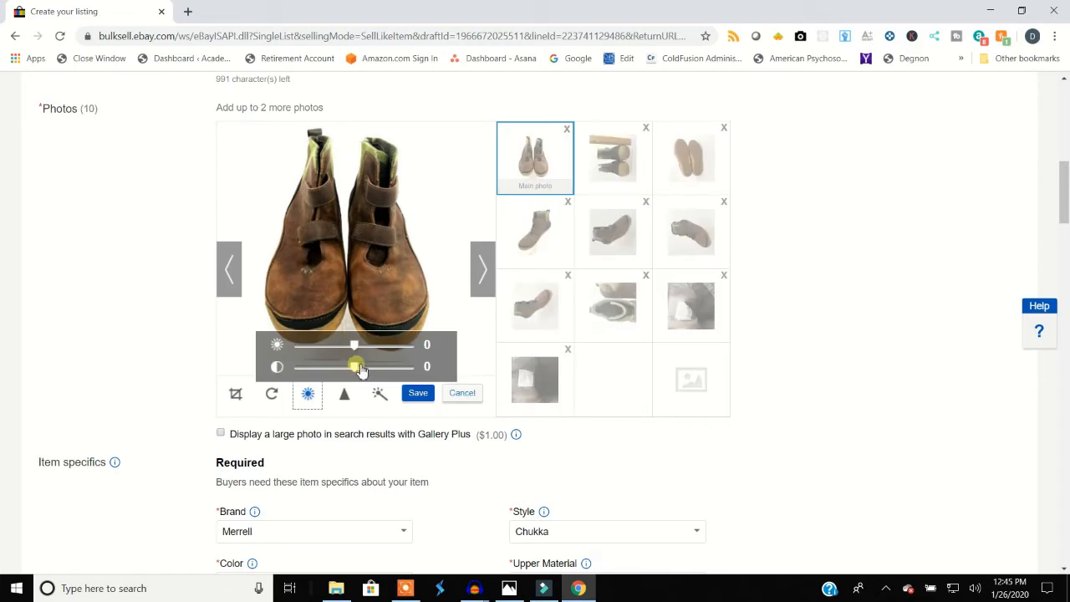
{"action": "left_click_drag", "start_coordinate": [361, 371], "coordinate": [371, 351]}
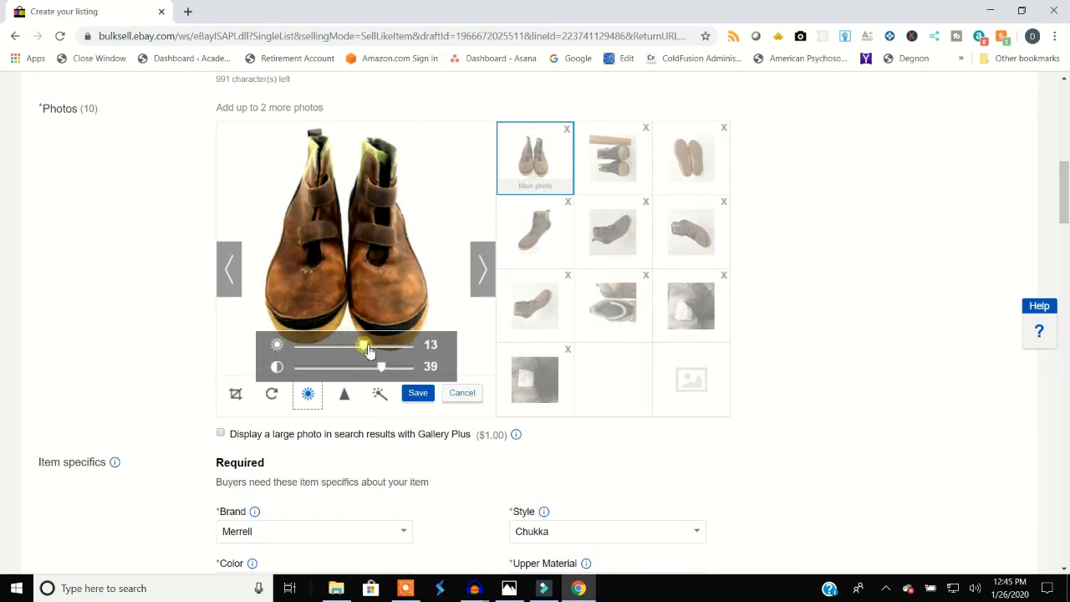
{"action": "left_click", "coordinate": [416, 394]}
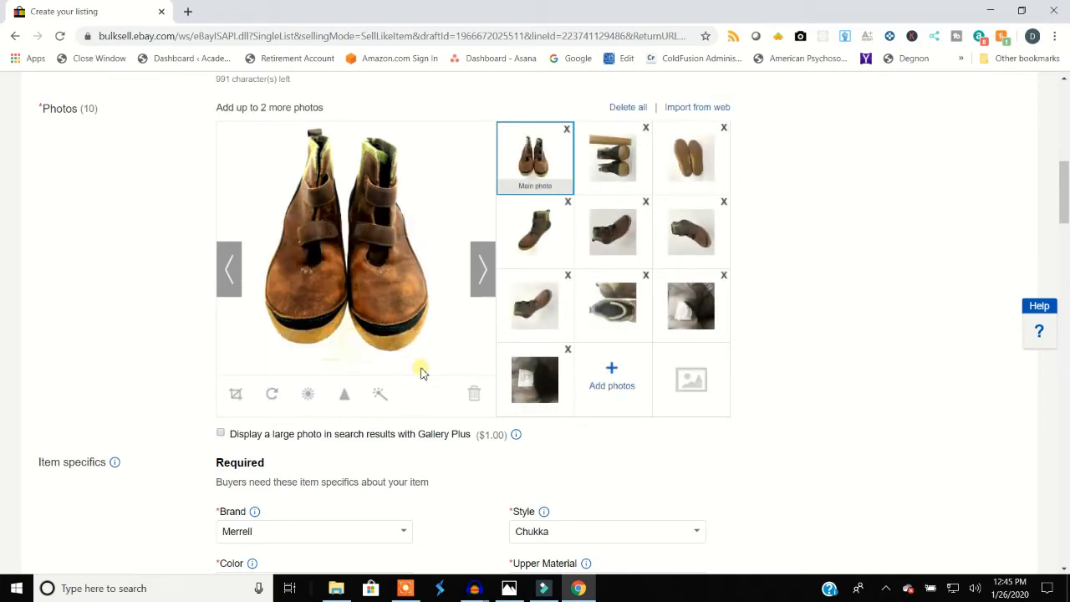
{"action": "left_click", "coordinate": [466, 395]}
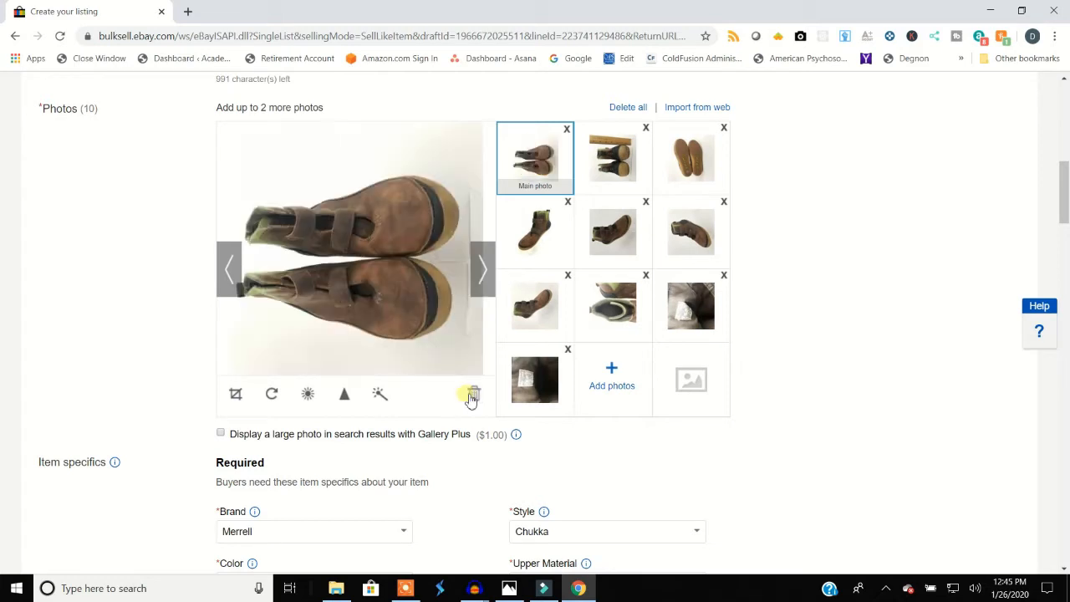
Step: Rotate the main photo upright, apply automatic enhancement, set brightness to -3 and contrast to 58, and save the edit
{"action": "left_click", "coordinate": [274, 398]}
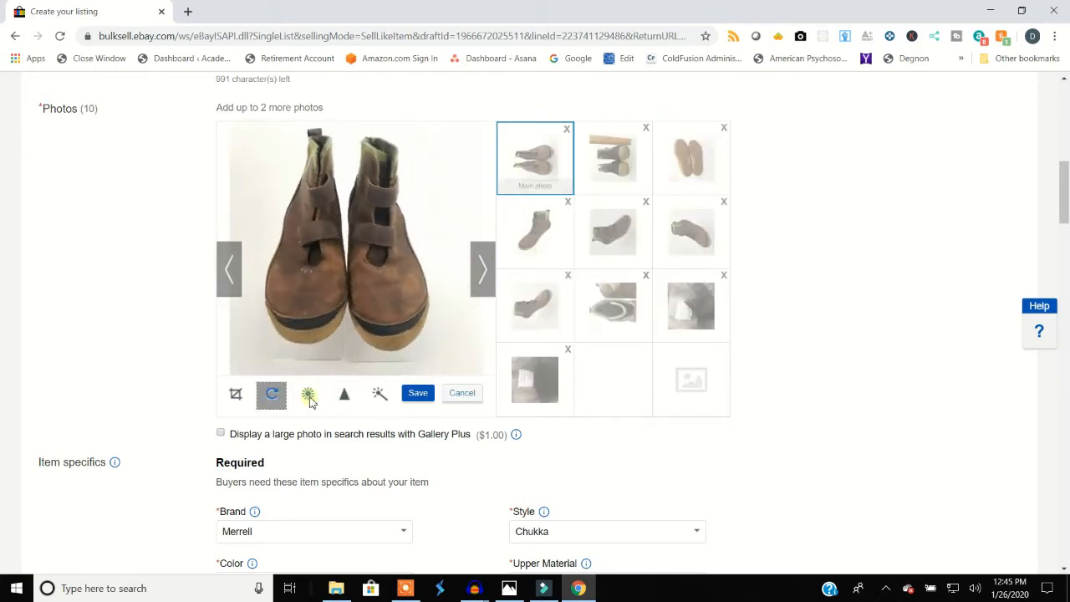
{"action": "left_click", "coordinate": [379, 396]}
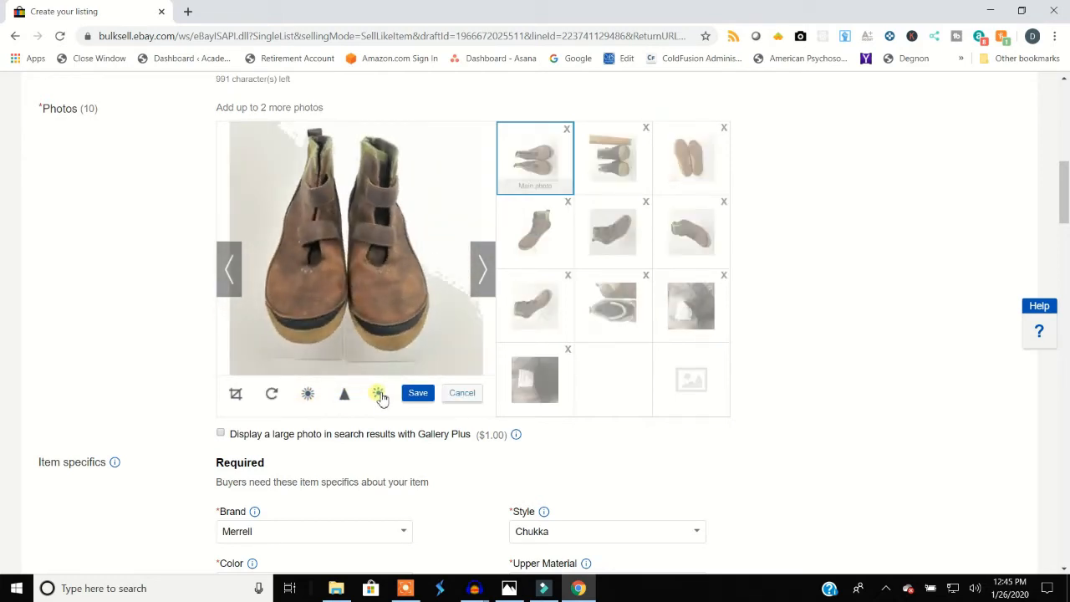
{"action": "left_click", "coordinate": [309, 395]}
{"action": "mouse_move", "coordinate": [355, 372]}
{"action": "left_mouse_down"}
{"action": "mouse_move", "coordinate": [386, 376]}
{"action": "mouse_move", "coordinate": [339, 350]}
{"action": "mouse_move", "coordinate": [396, 371]}
{"action": "mouse_move", "coordinate": [359, 352]}
{"action": "left_mouse_up"}
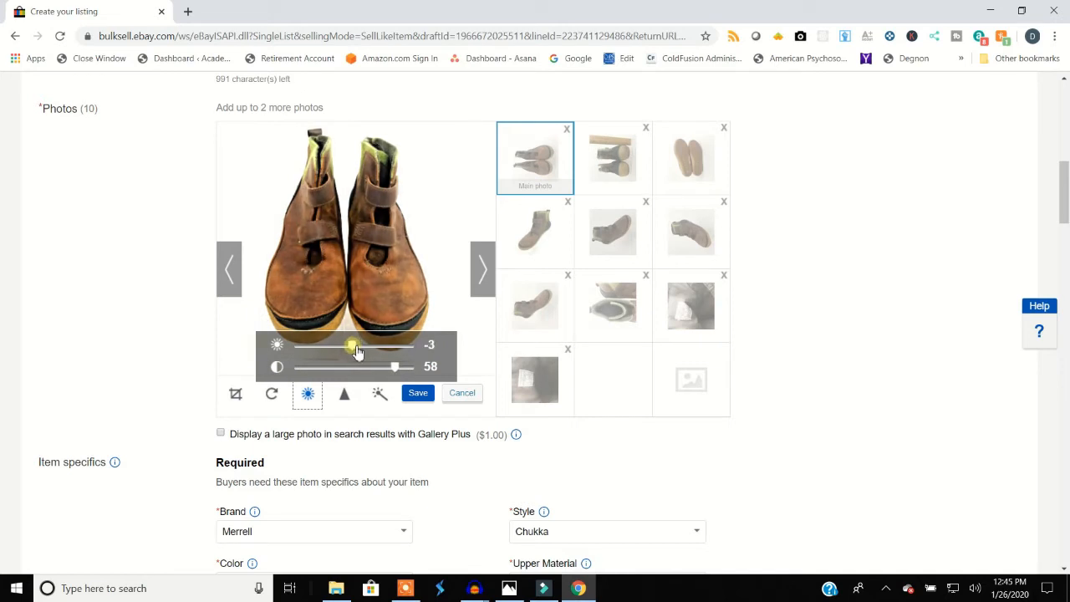
{"action": "left_click", "coordinate": [418, 393]}
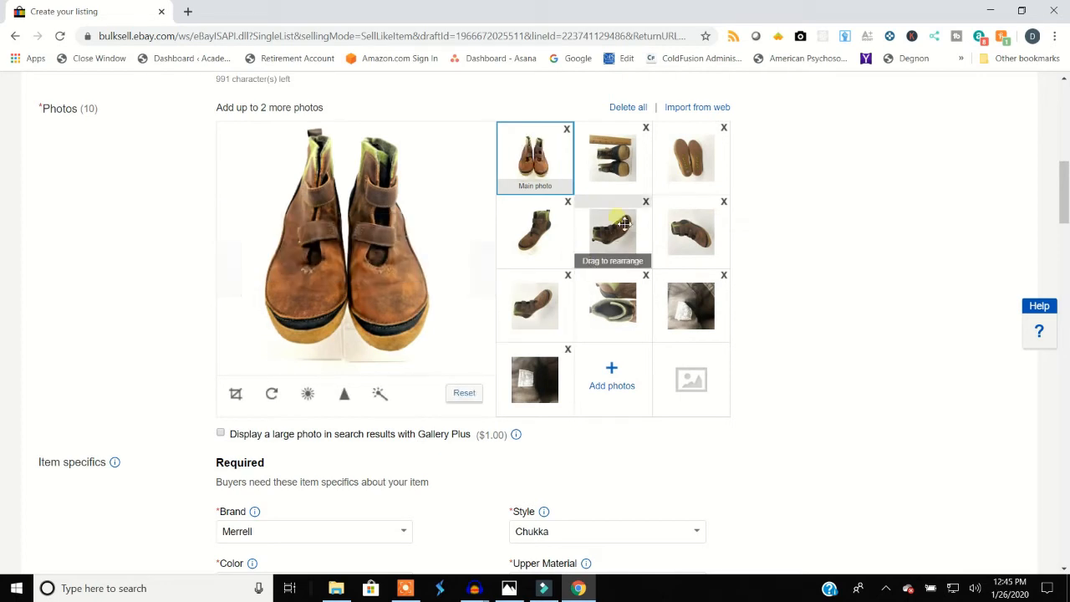
Step: Rotate the second photo, the heels with the ruler, upright, apply automatic enhancement, set brightness to 17 and contrast to 31, and save it
{"action": "left_click", "coordinate": [628, 180]}
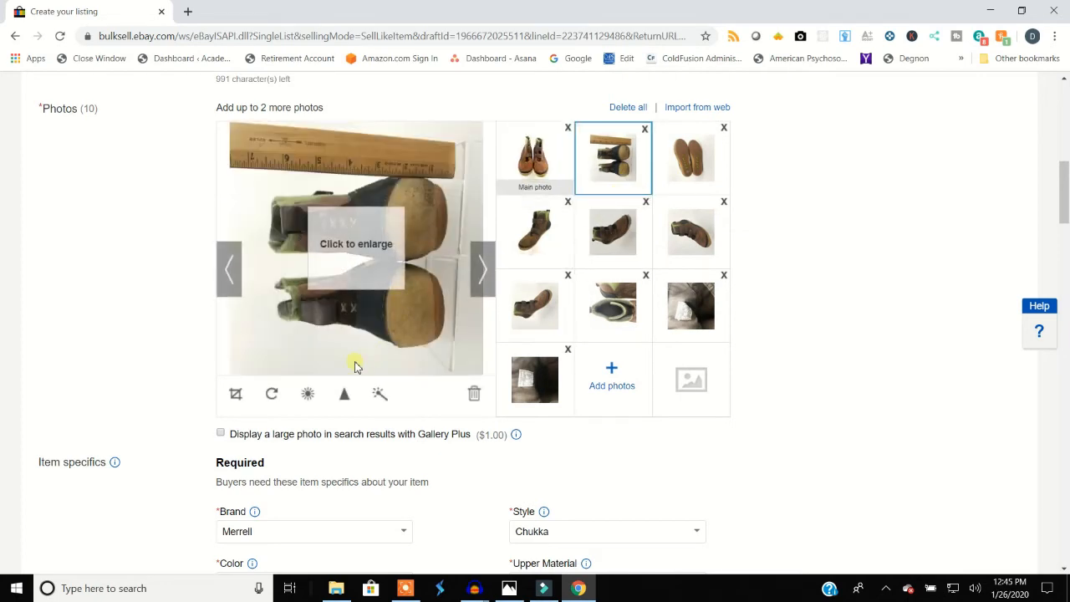
{"action": "left_click", "coordinate": [272, 393]}
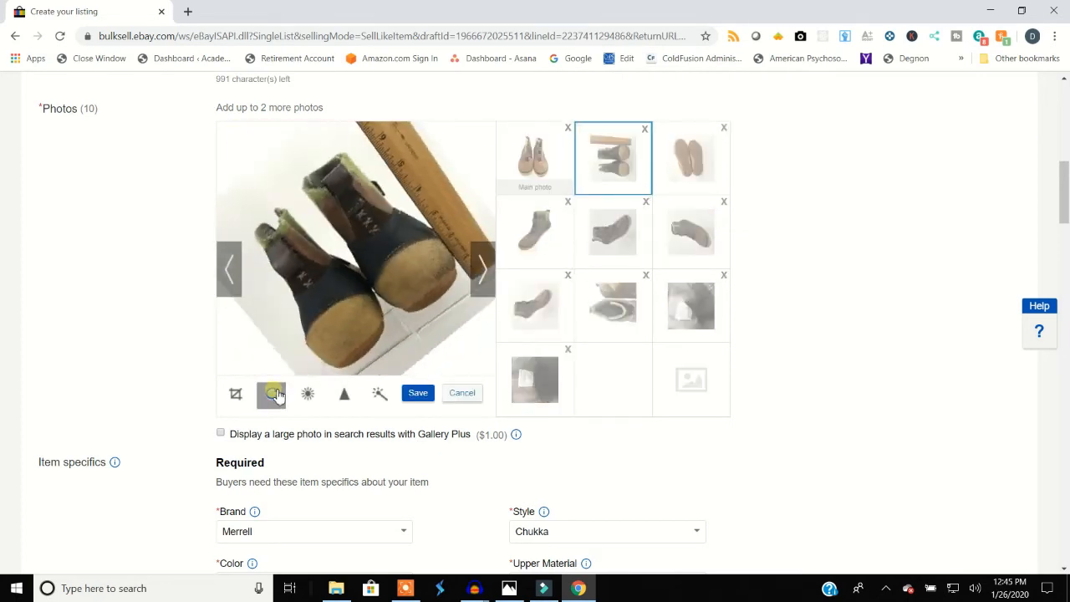
{"action": "left_click", "coordinate": [380, 394]}
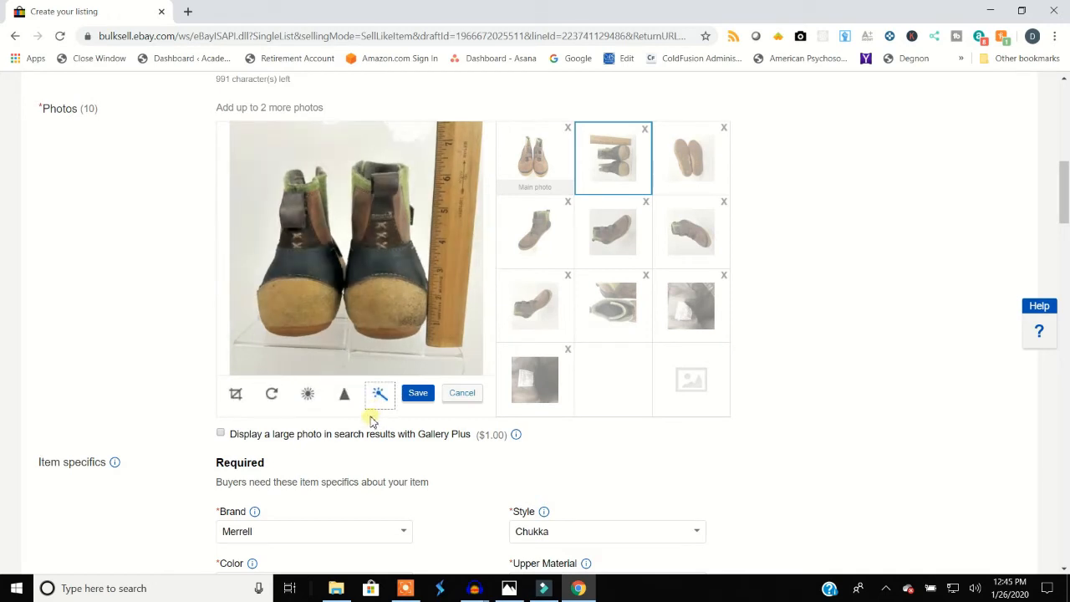
{"action": "left_click", "coordinate": [310, 398]}
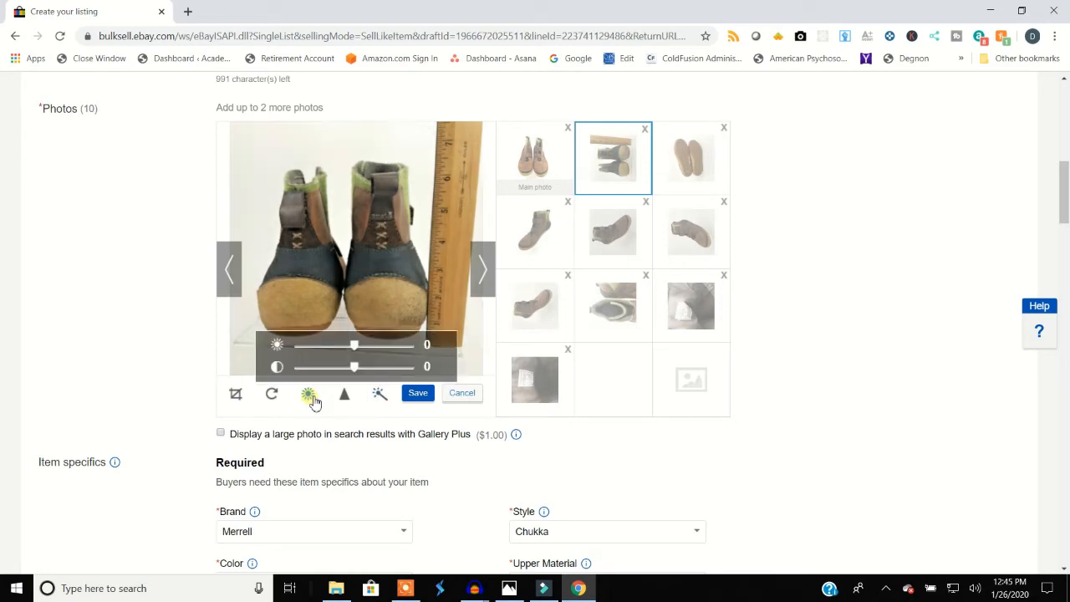
{"action": "left_click_drag", "start_coordinate": [355, 369], "coordinate": [381, 372]}
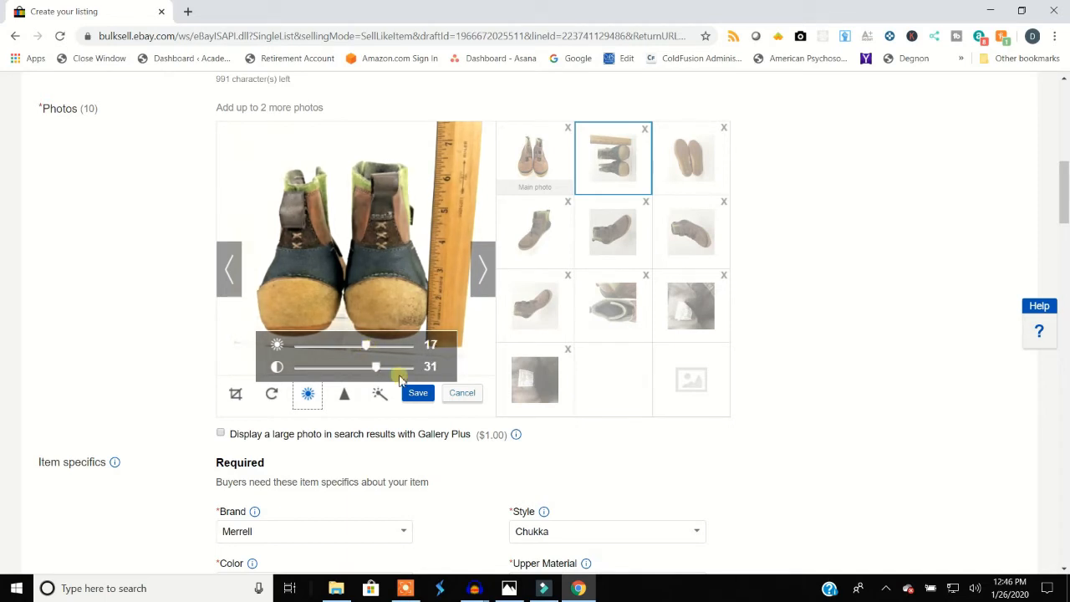
{"action": "left_click", "coordinate": [418, 393]}
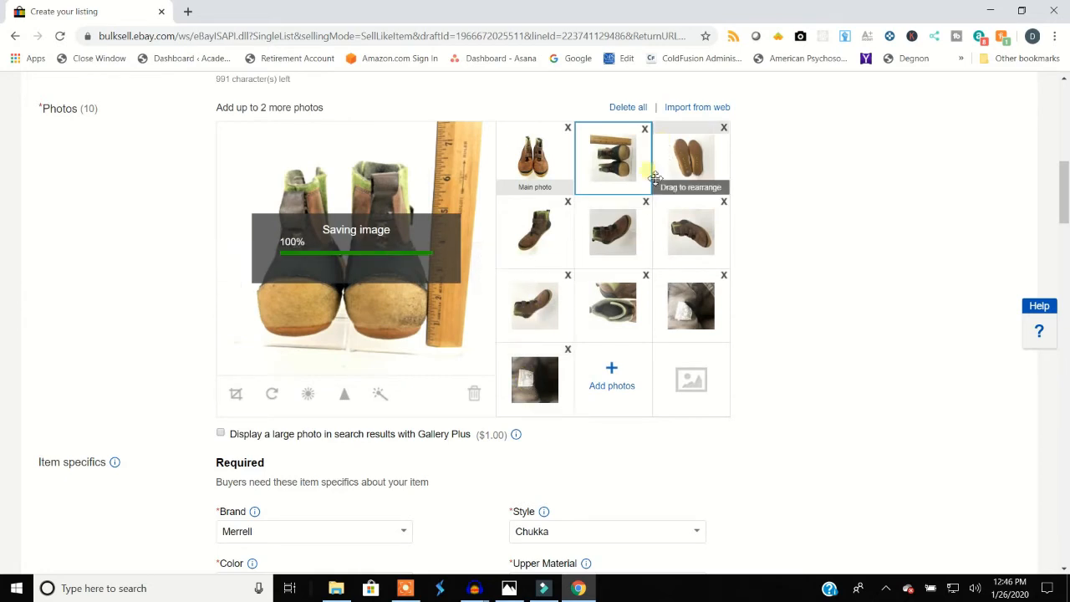
Step: Rotate the third photo, showing the soles, to horizontal, set brightness to 12 and contrast to 38, and save the edit
{"action": "left_click", "coordinate": [691, 176]}
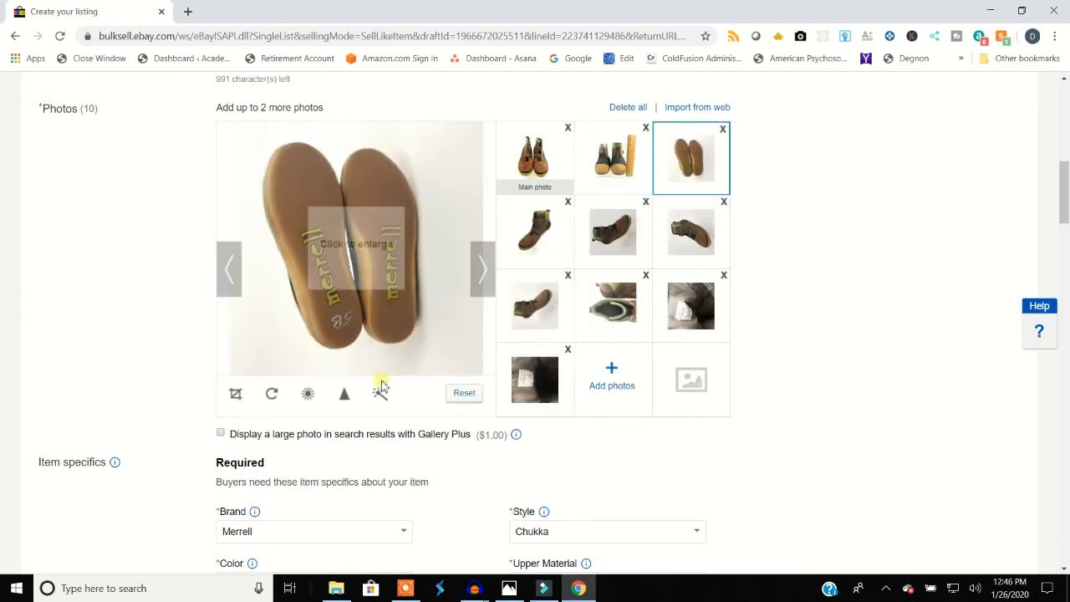
{"action": "left_click", "coordinate": [286, 402]}
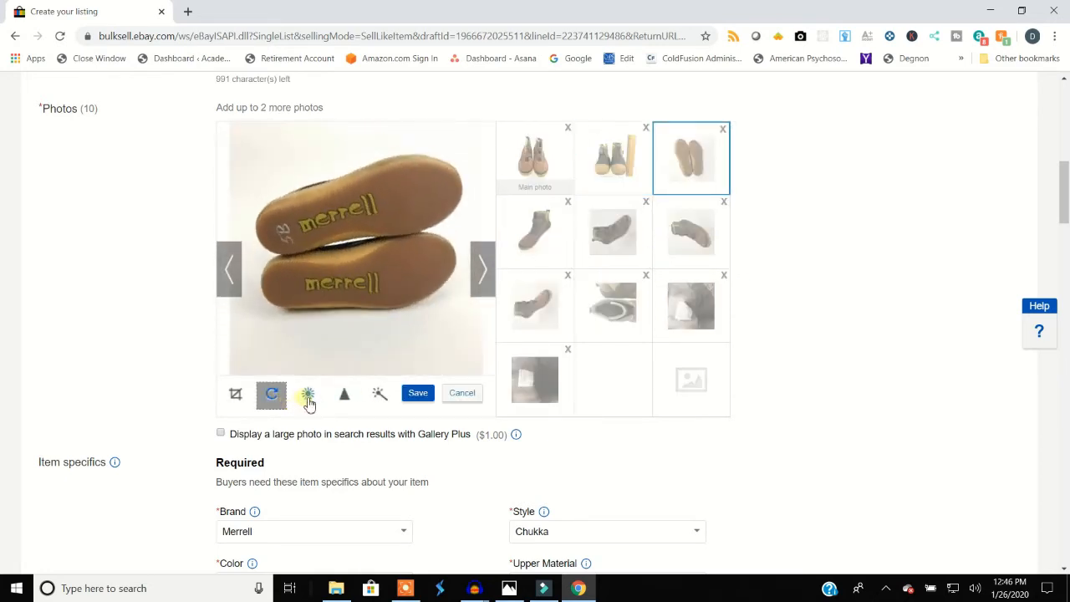
{"action": "left_click", "coordinate": [309, 393]}
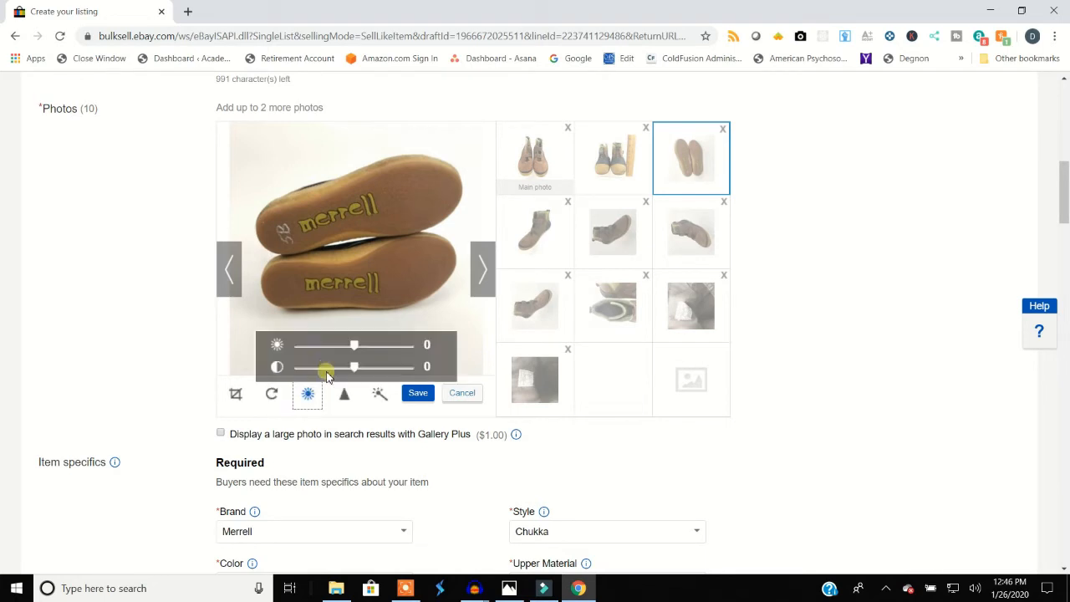
{"action": "left_click", "coordinate": [353, 369]}
{"action": "left_click_drag", "start_coordinate": [359, 374], "coordinate": [382, 376]}
{"action": "left_click", "coordinate": [376, 373]}
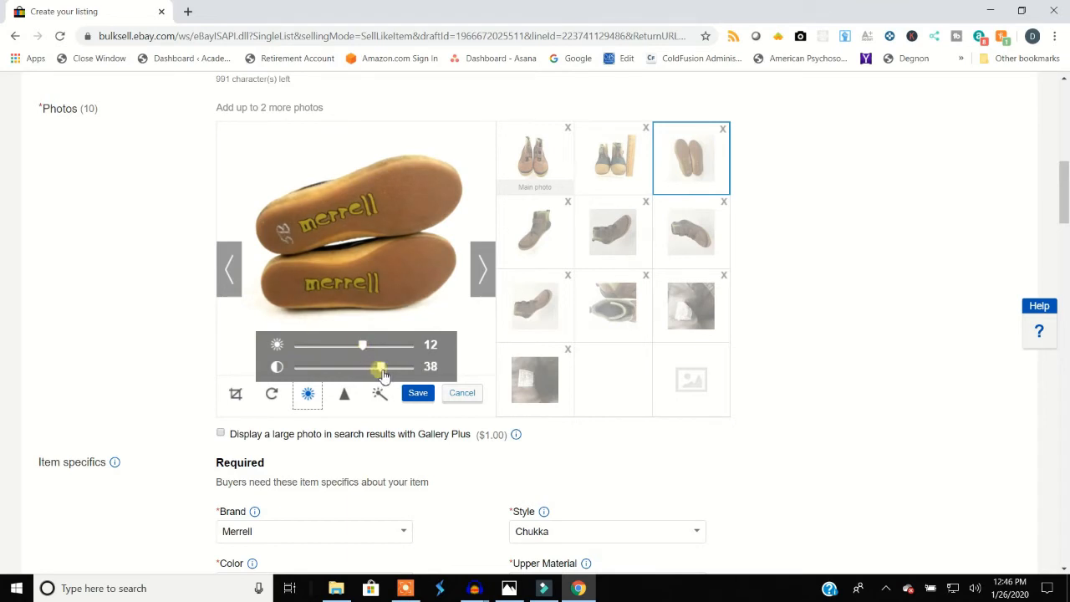
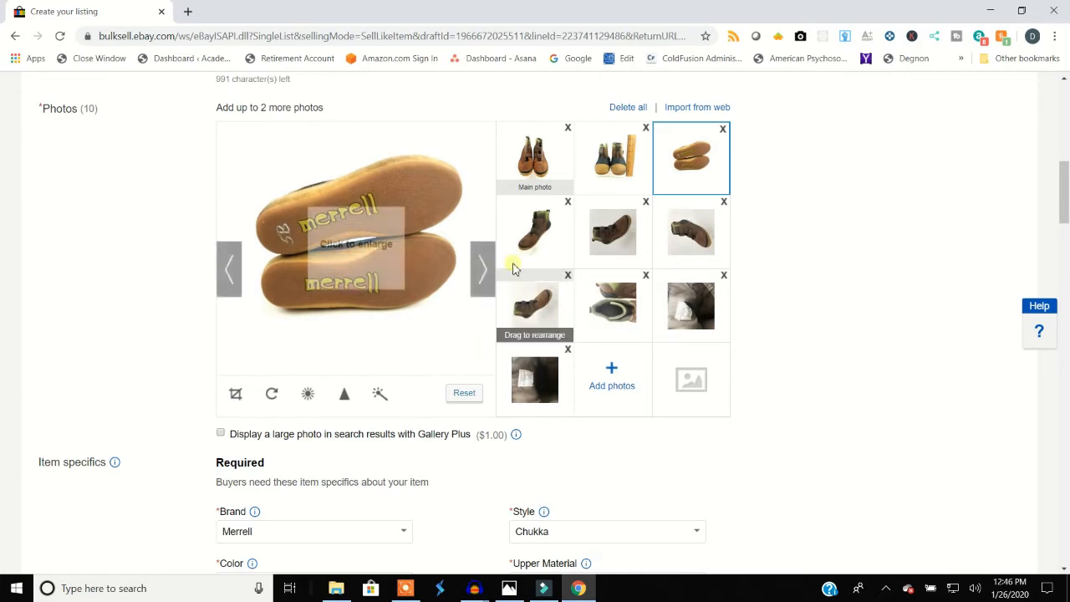
Step: Compare the fourth photo, the single boot, with the main photo of the pair, and reset the main photo to its original
{"action": "left_click", "coordinate": [536, 234]}
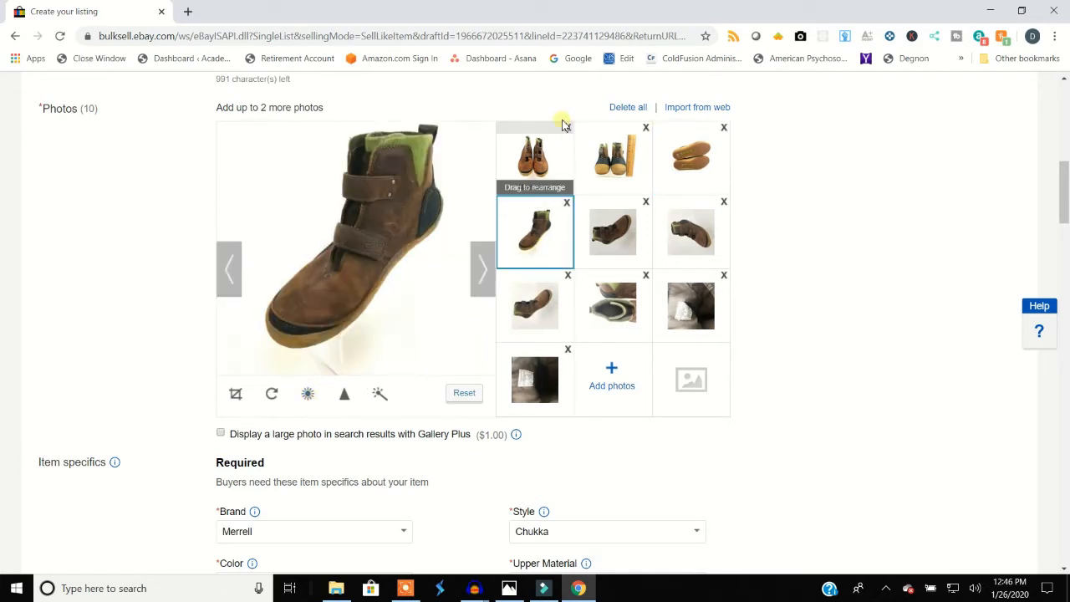
{"action": "left_click", "coordinate": [522, 178]}
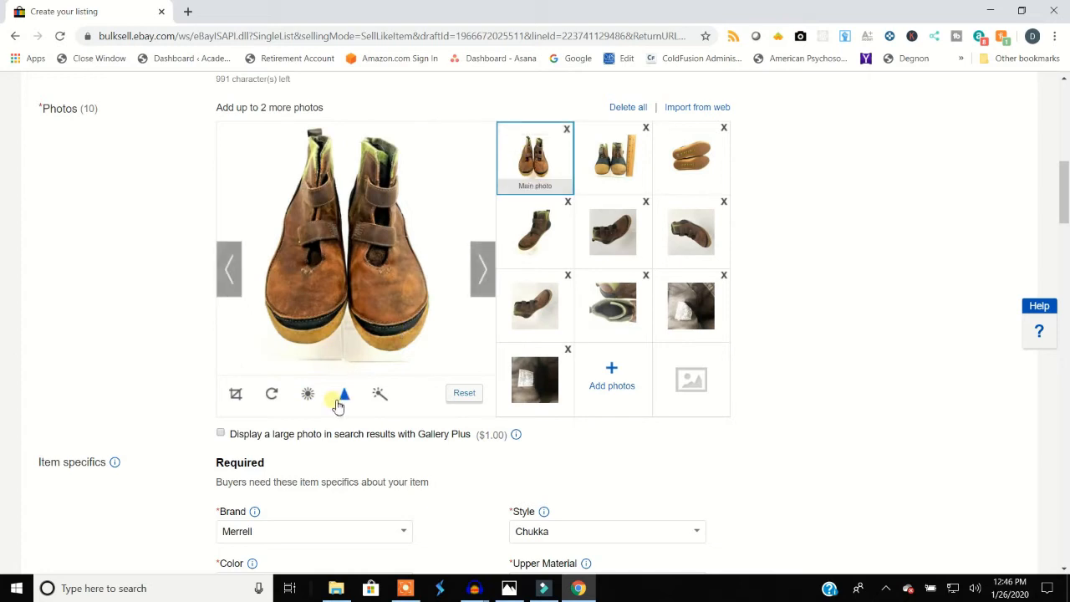
{"action": "left_click", "coordinate": [462, 393]}
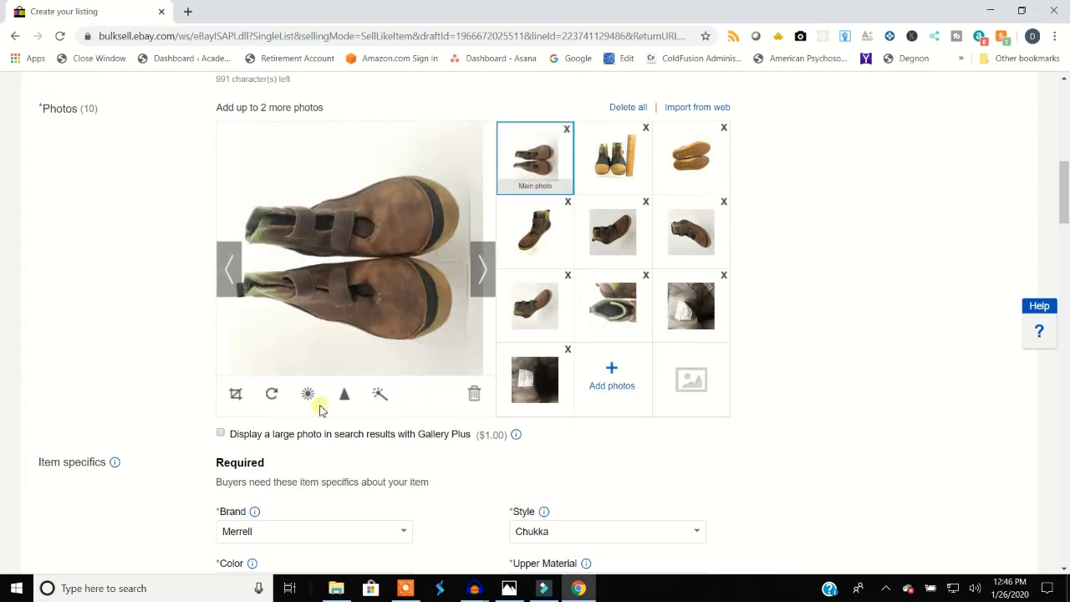
Step: Rotate the main photo upright, raise its contrast strongly with only a slight brightness adjustment, and save the edit
{"action": "left_click", "coordinate": [276, 396]}
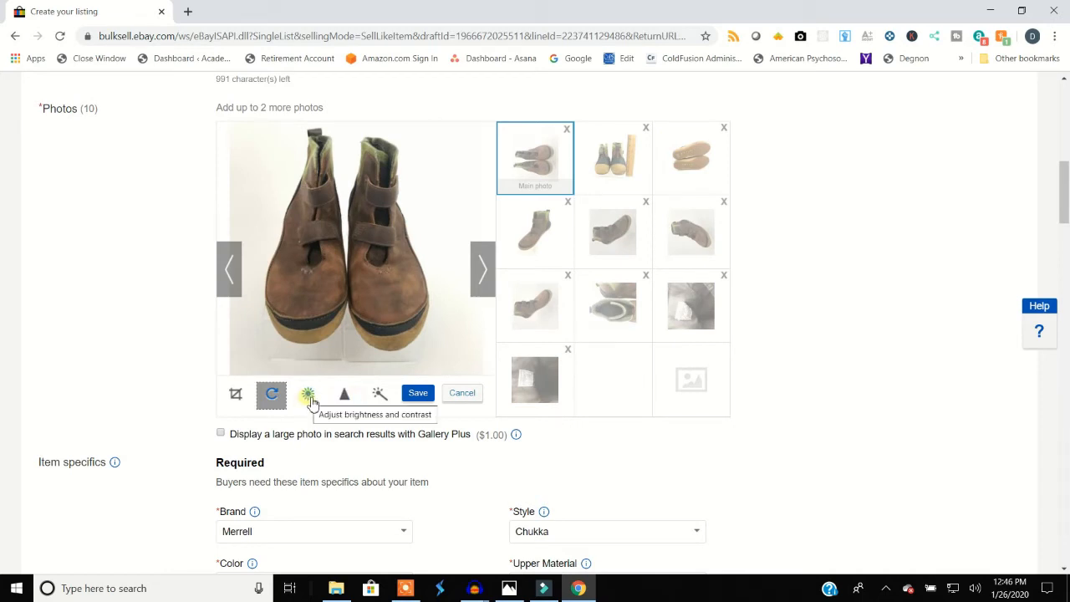
{"action": "left_click", "coordinate": [306, 398]}
{"action": "mouse_move", "coordinate": [358, 376]}
{"action": "left_mouse_down"}
{"action": "mouse_move", "coordinate": [373, 378]}
{"action": "mouse_move", "coordinate": [357, 355]}
{"action": "mouse_move", "coordinate": [389, 374]}
{"action": "mouse_move", "coordinate": [361, 355]}
{"action": "left_mouse_up"}
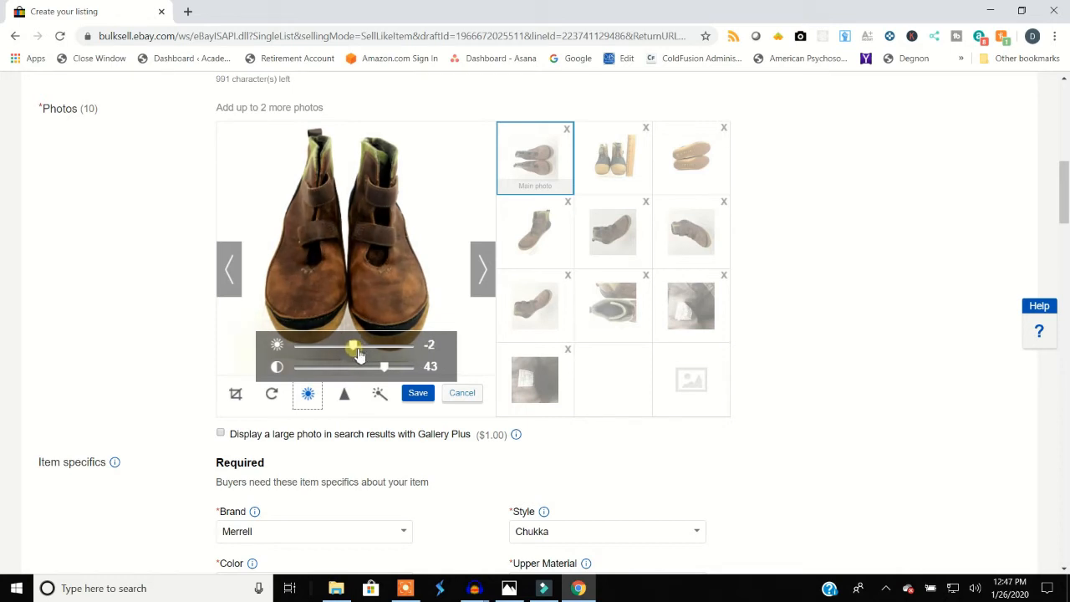
{"action": "left_click_drag", "start_coordinate": [389, 373], "coordinate": [393, 370]}
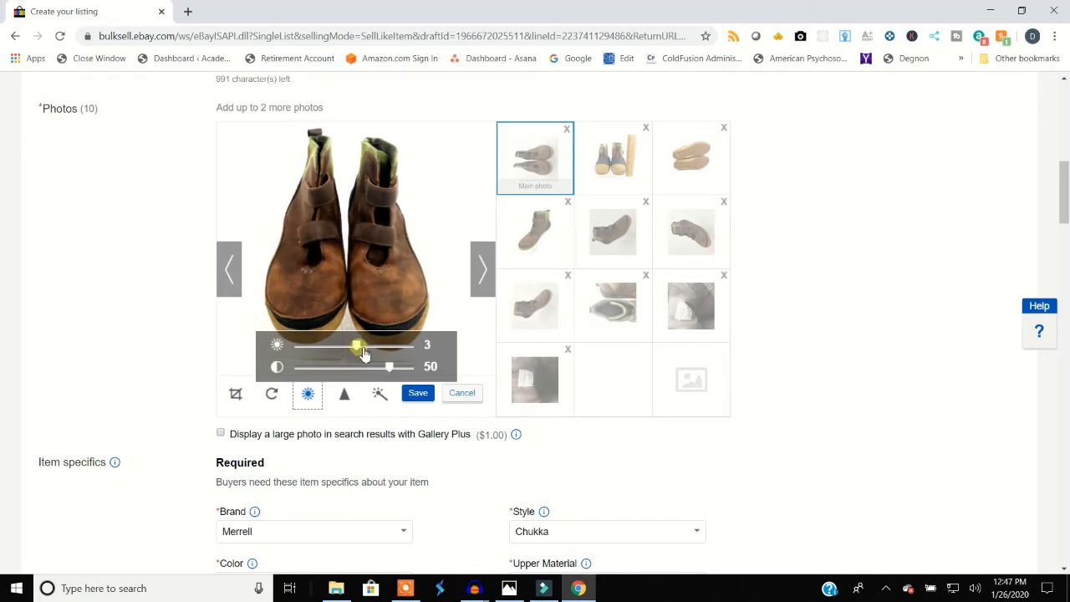
{"action": "left_click_drag", "start_coordinate": [396, 374], "coordinate": [399, 371]}
{"action": "left_click", "coordinate": [418, 393]}
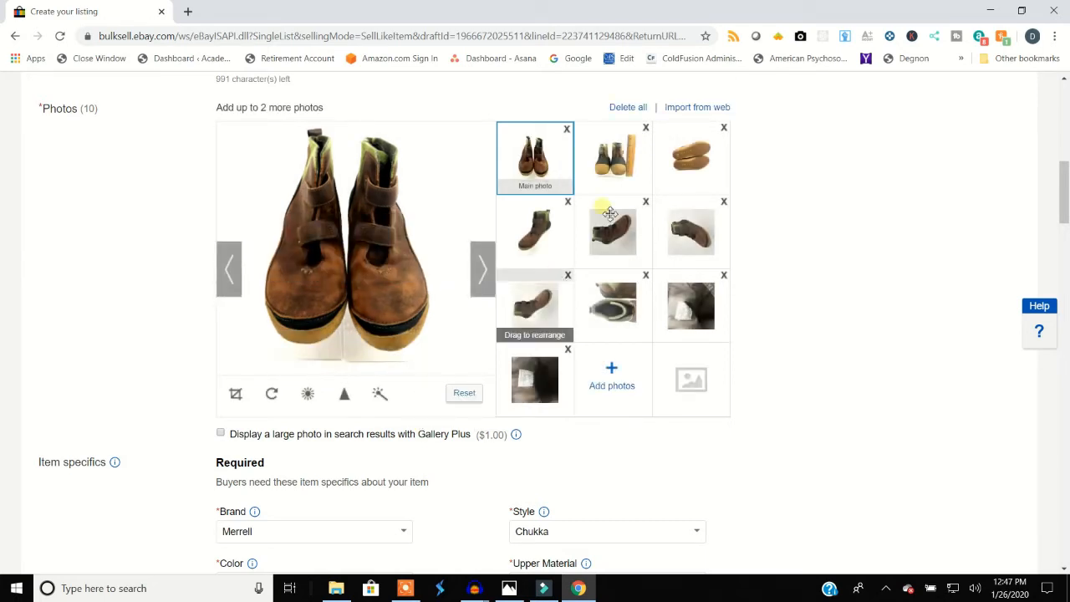
Step: Compare the main photo with the single-boot photos, adjust the fourth photo's brightness and contrast, and save the edit
{"action": "left_click", "coordinate": [635, 230]}
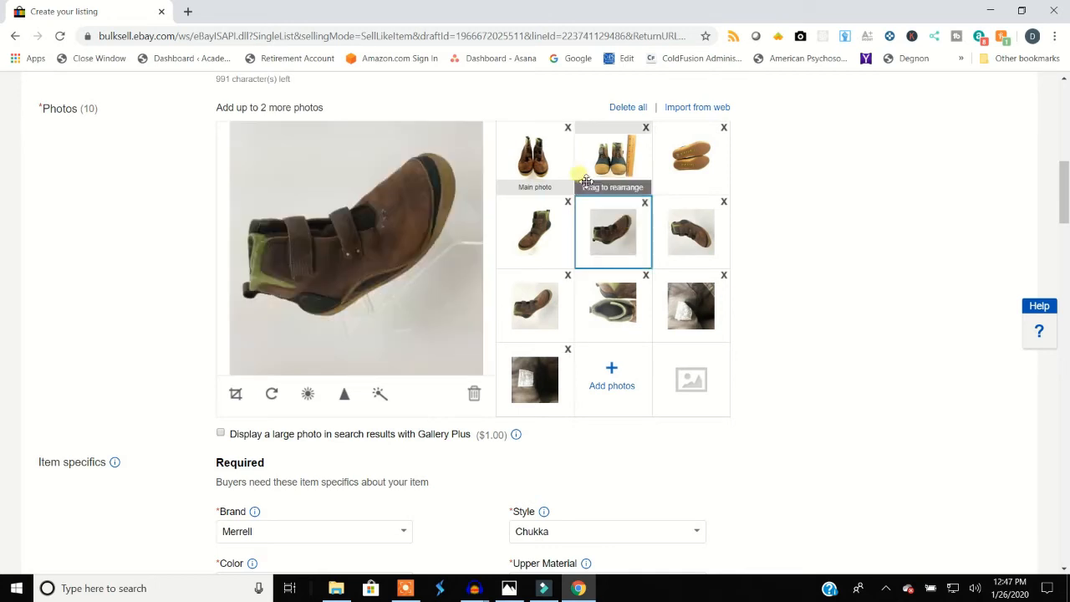
{"action": "left_click", "coordinate": [535, 156]}
{"action": "left_click", "coordinate": [553, 243]}
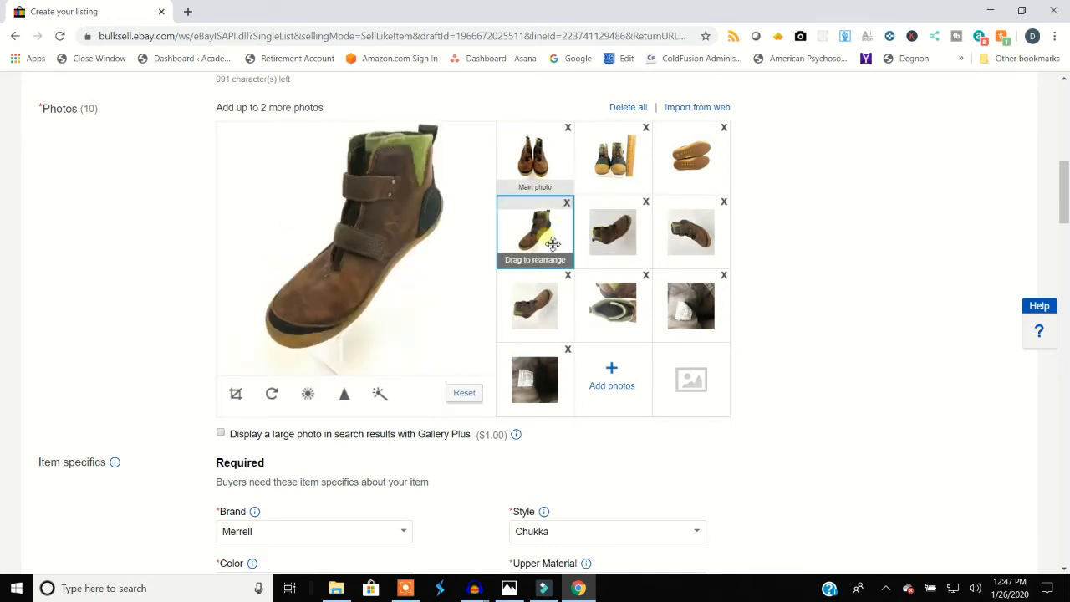
{"action": "left_click", "coordinate": [308, 393]}
{"action": "mouse_move", "coordinate": [358, 368]}
{"action": "left_mouse_down"}
{"action": "mouse_move", "coordinate": [368, 367]}
{"action": "mouse_move", "coordinate": [364, 352]}
{"action": "left_mouse_up"}
{"action": "left_click", "coordinate": [421, 397]}
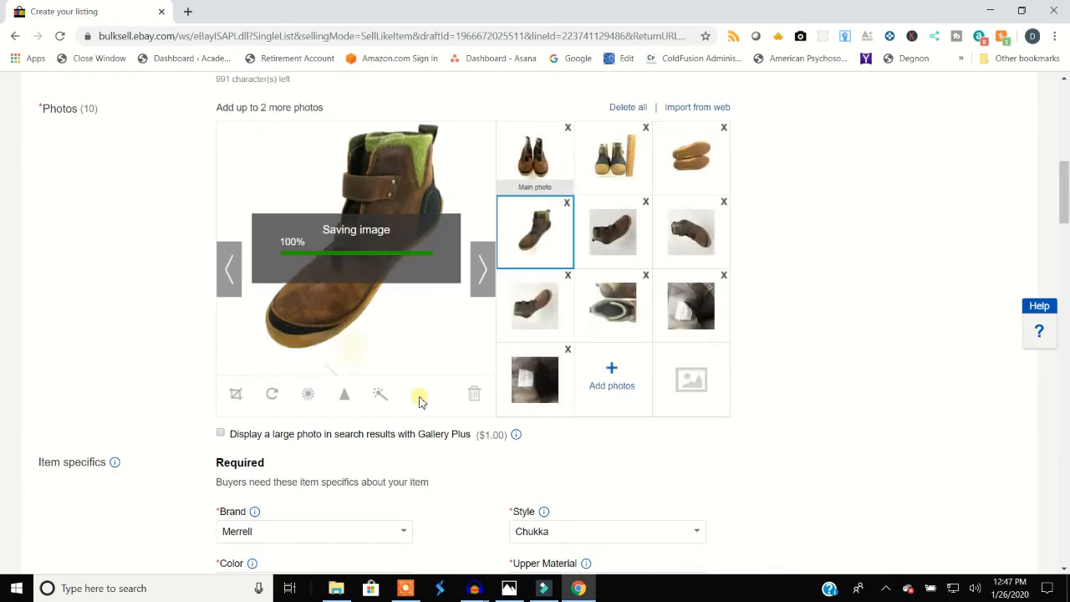
Step: Rotate the fifth photo, the sideways single boot, upright, set brightness to 28 and contrast to 51, and save the edit
{"action": "left_click", "coordinate": [604, 239]}
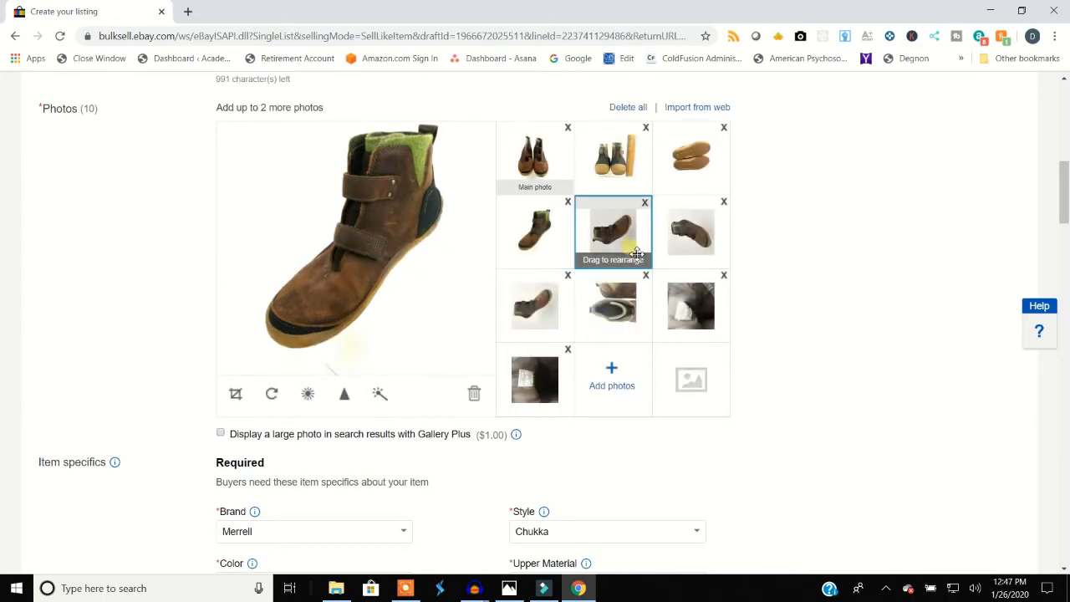
{"action": "left_click", "coordinate": [273, 405]}
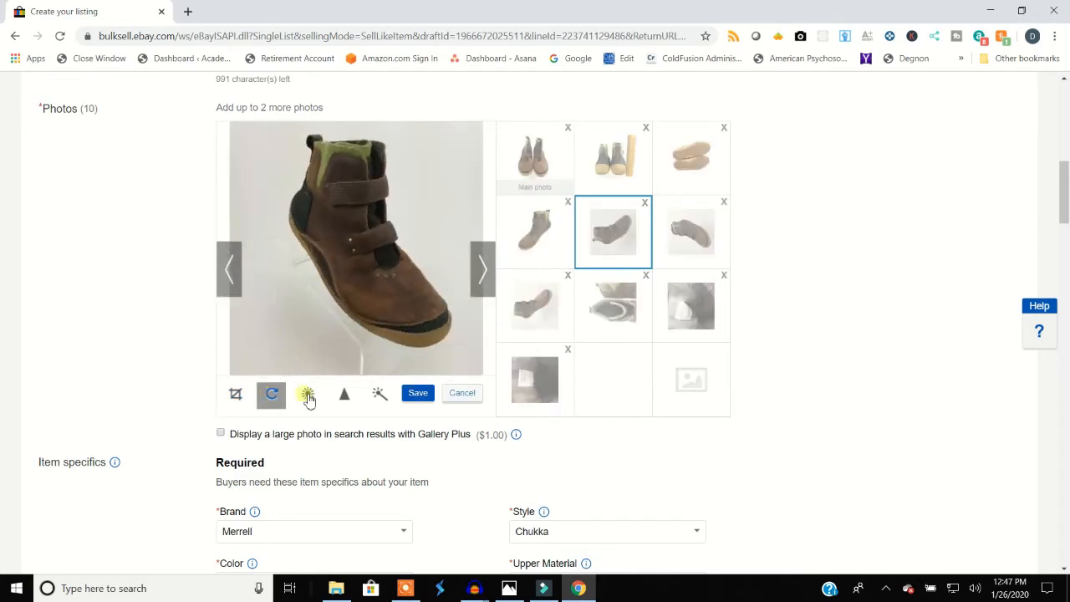
{"action": "left_click", "coordinate": [311, 394]}
{"action": "left_click_drag", "start_coordinate": [354, 368], "coordinate": [395, 370]}
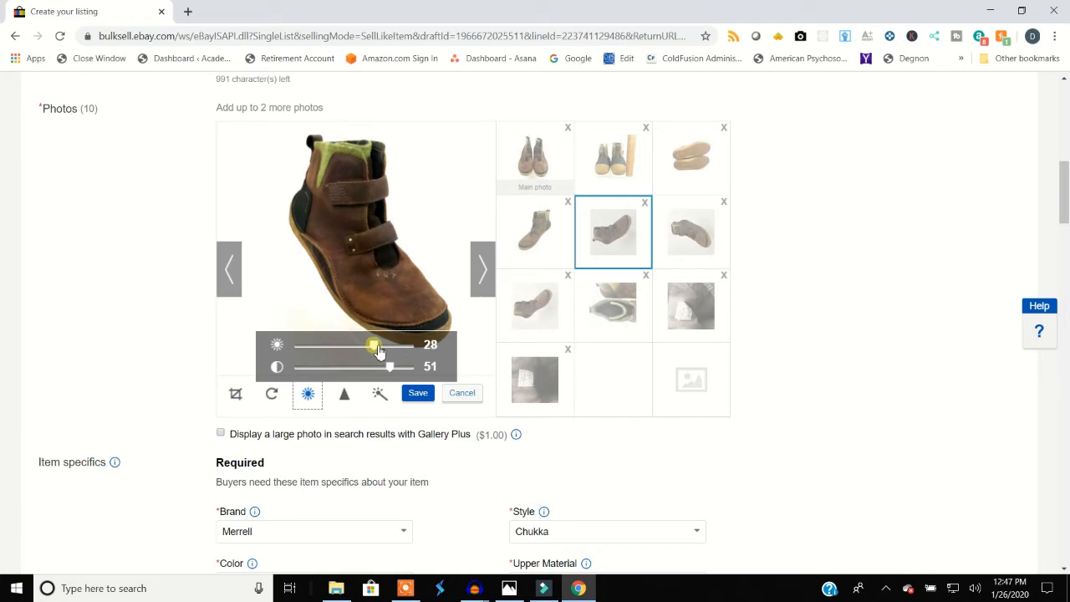
{"action": "left_click", "coordinate": [420, 394]}
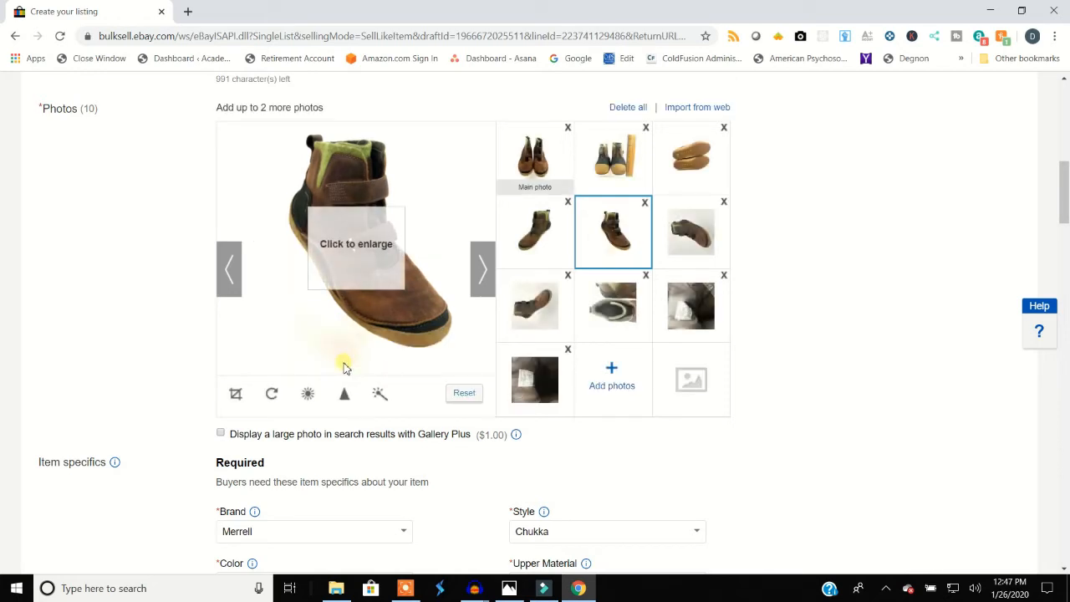
Step: Adjust the fifth photo further with brightness 3 and contrast 12
{"action": "left_click", "coordinate": [309, 395]}
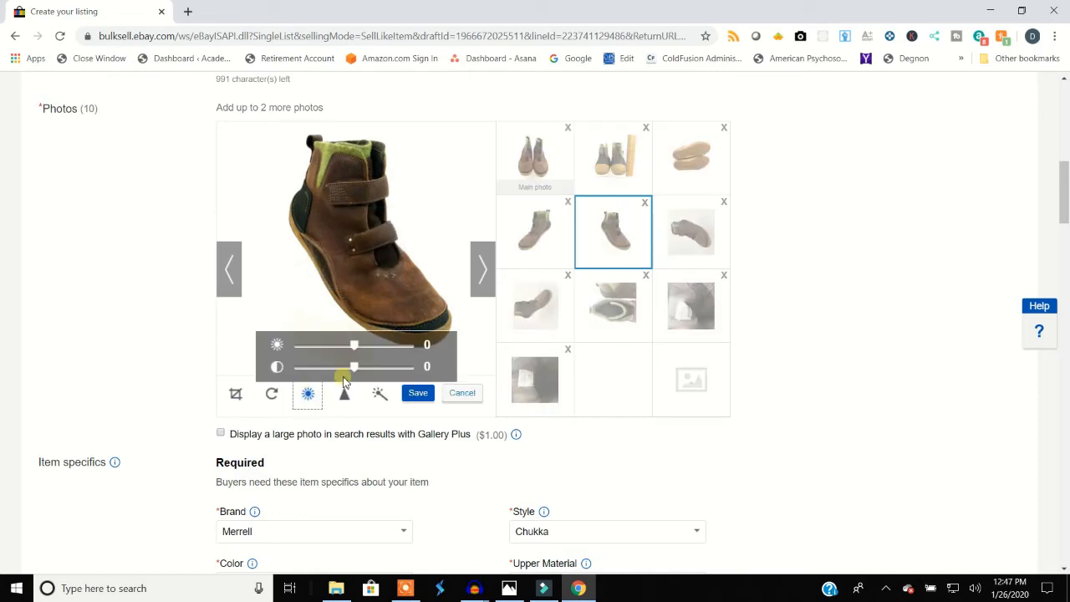
{"action": "left_click_drag", "start_coordinate": [357, 376], "coordinate": [366, 376]}
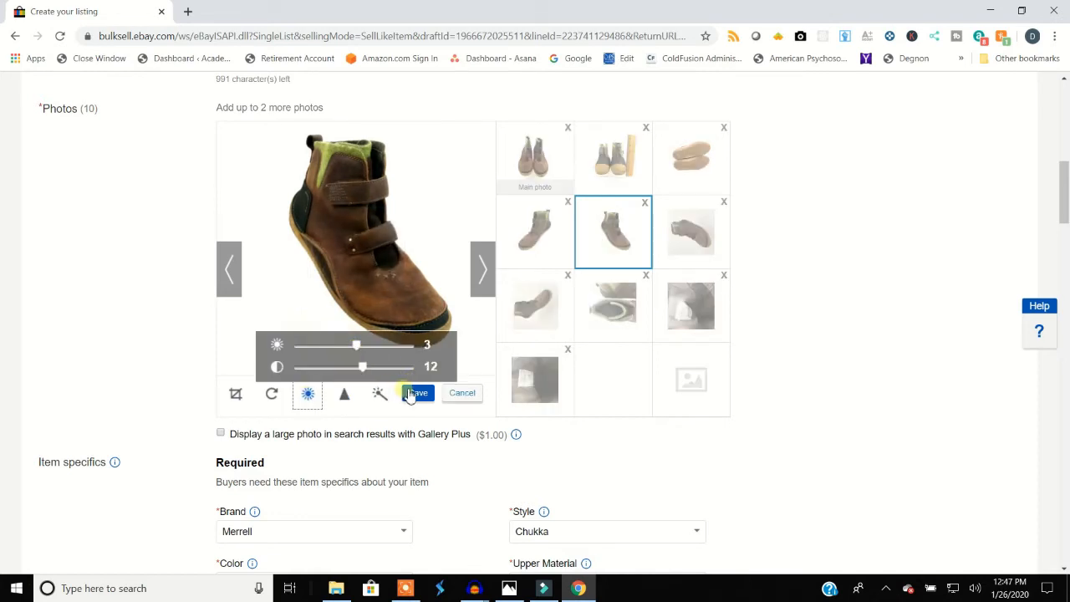
Step: Set the fifth photo's contrast to 17 and save the edited image
{"action": "left_click_drag", "start_coordinate": [369, 371], "coordinate": [371, 371]}
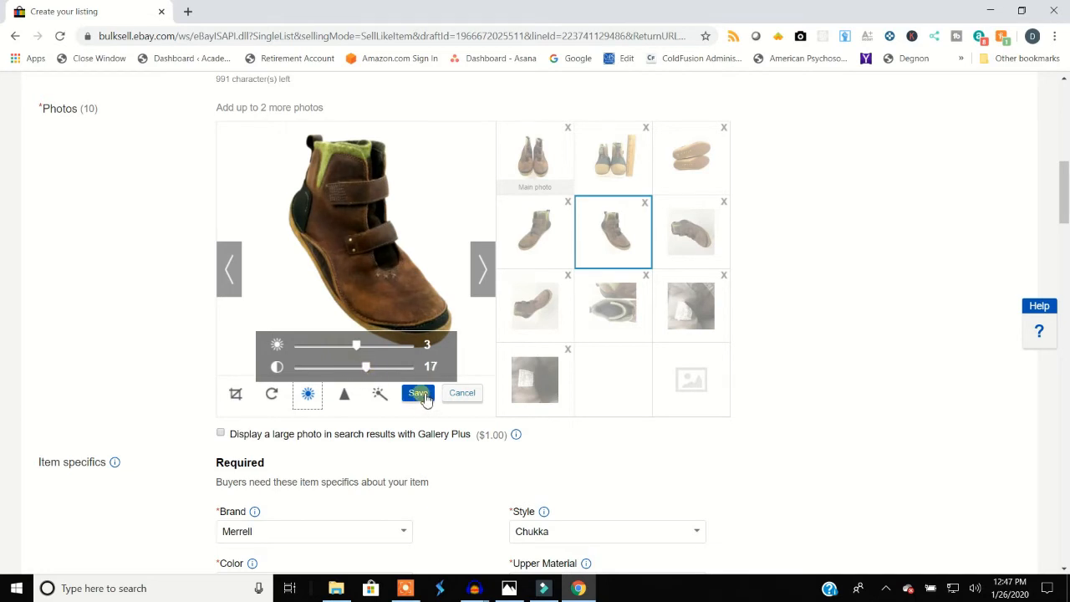
{"action": "left_click", "coordinate": [418, 394]}
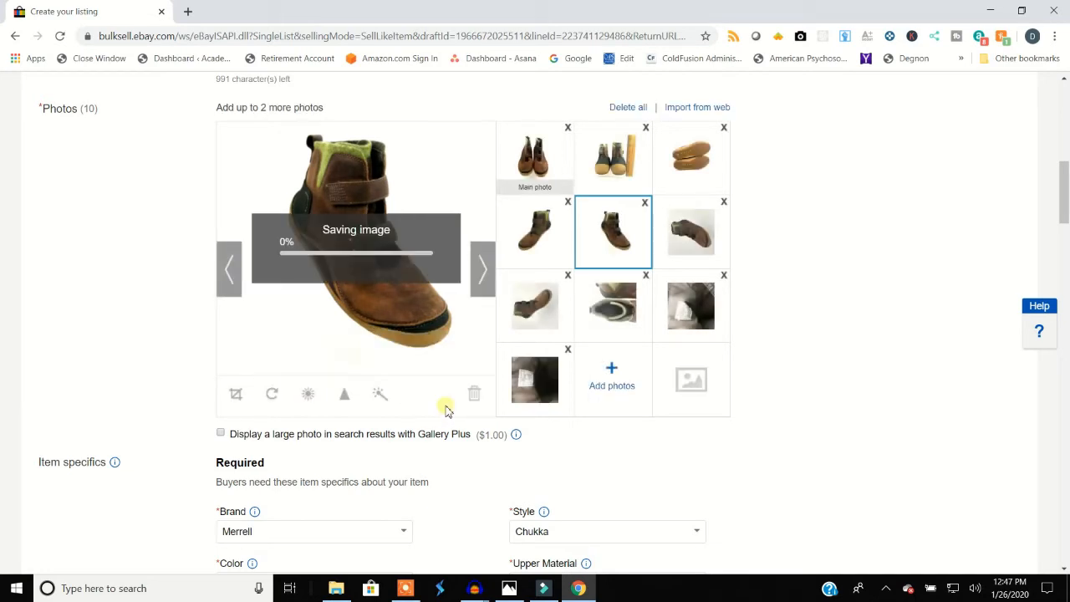
Step: Rotate the sixth photo 90° clockwise so the boot stands upright, set brightness to 15 and contrast to 29, and save it
{"action": "left_click", "coordinate": [691, 238]}
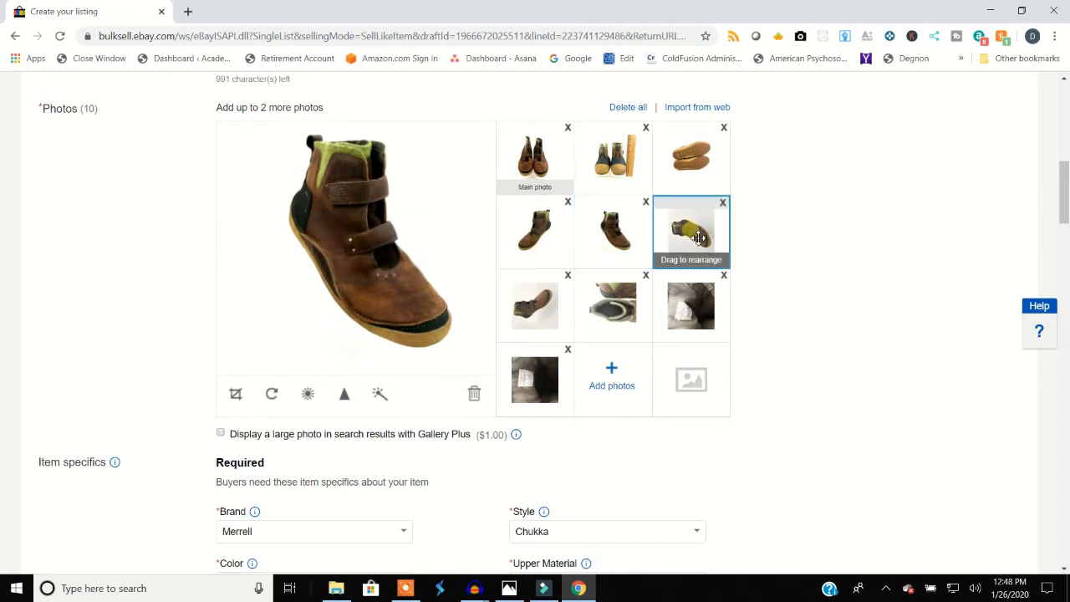
{"action": "left_click", "coordinate": [272, 394]}
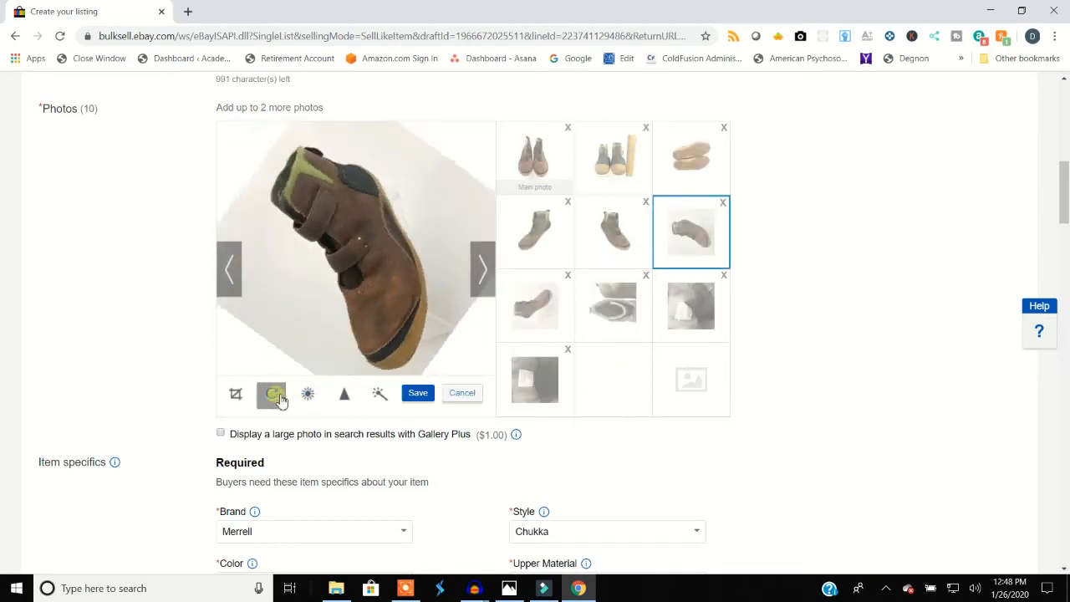
{"action": "left_click", "coordinate": [310, 400]}
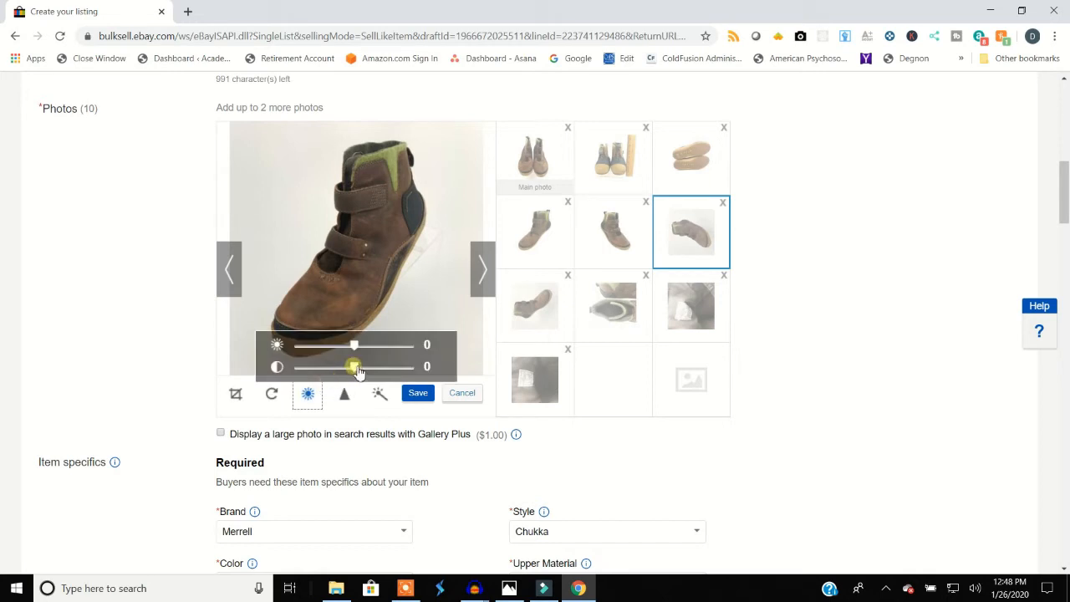
{"action": "left_click_drag", "start_coordinate": [355, 367], "coordinate": [367, 349]}
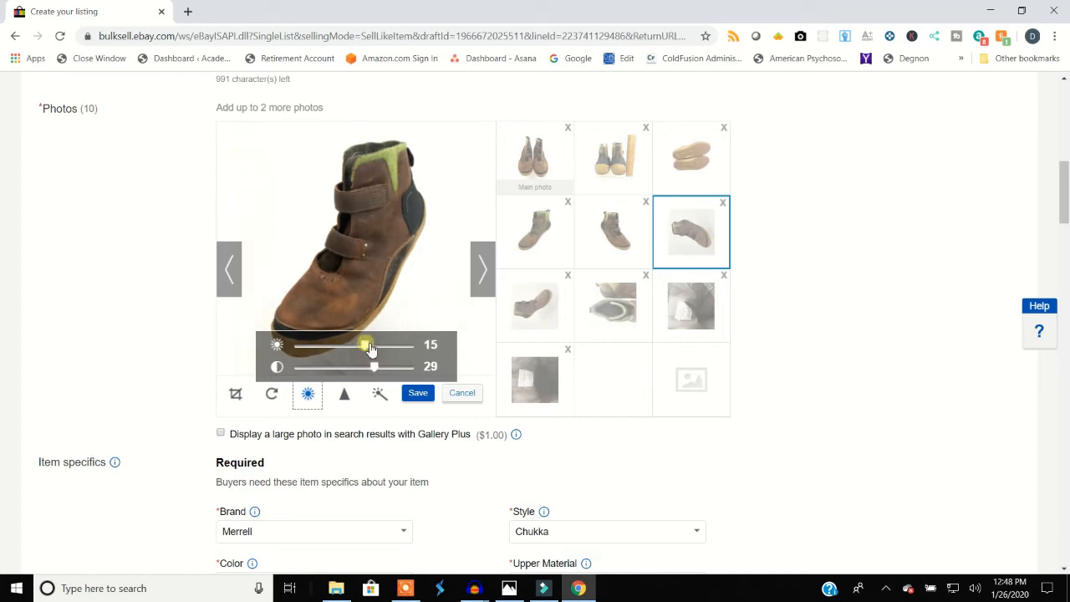
{"action": "left_click", "coordinate": [418, 393]}
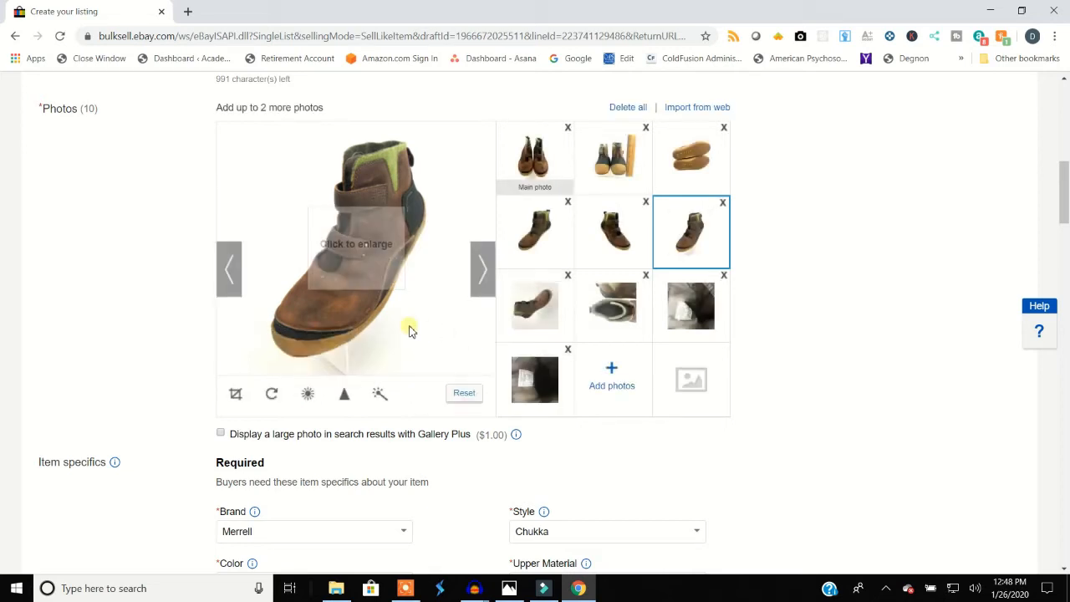
Step: Adjust the sixth photo again with brightness about 6 and contrast about 16, and save it
{"action": "left_click", "coordinate": [310, 393]}
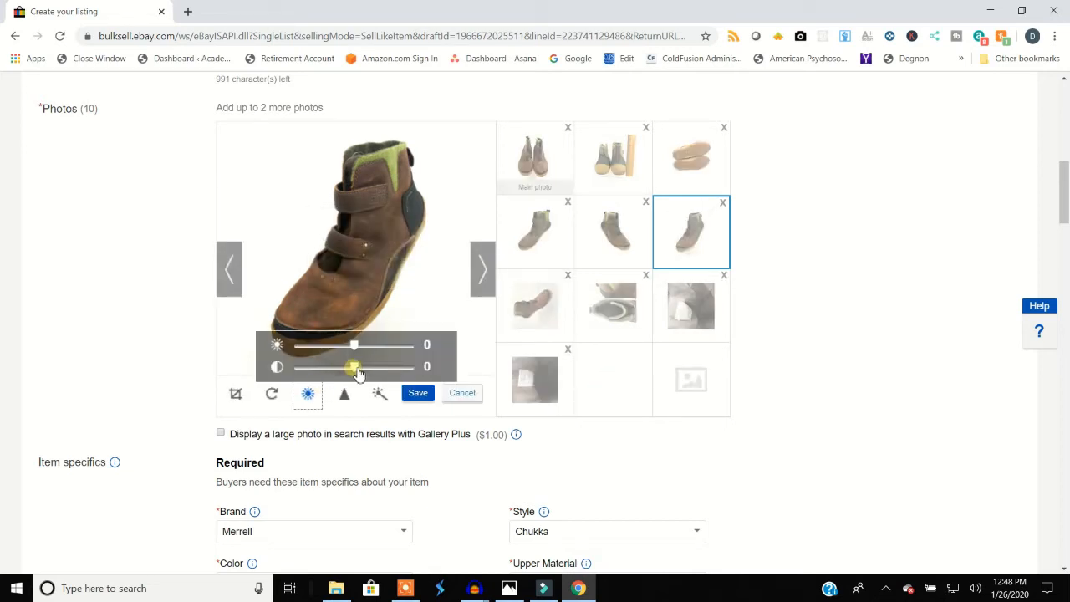
{"action": "mouse_move", "coordinate": [353, 366]}
{"action": "left_mouse_down"}
{"action": "mouse_move", "coordinate": [365, 367]}
{"action": "mouse_move", "coordinate": [366, 351]}
{"action": "left_mouse_up"}
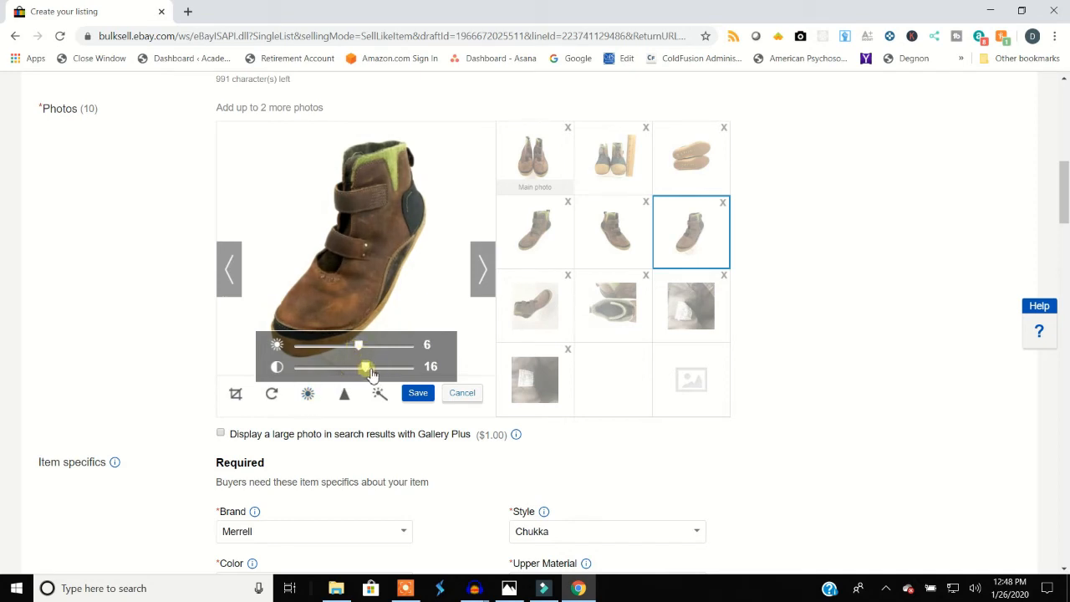
{"action": "left_click", "coordinate": [417, 399]}
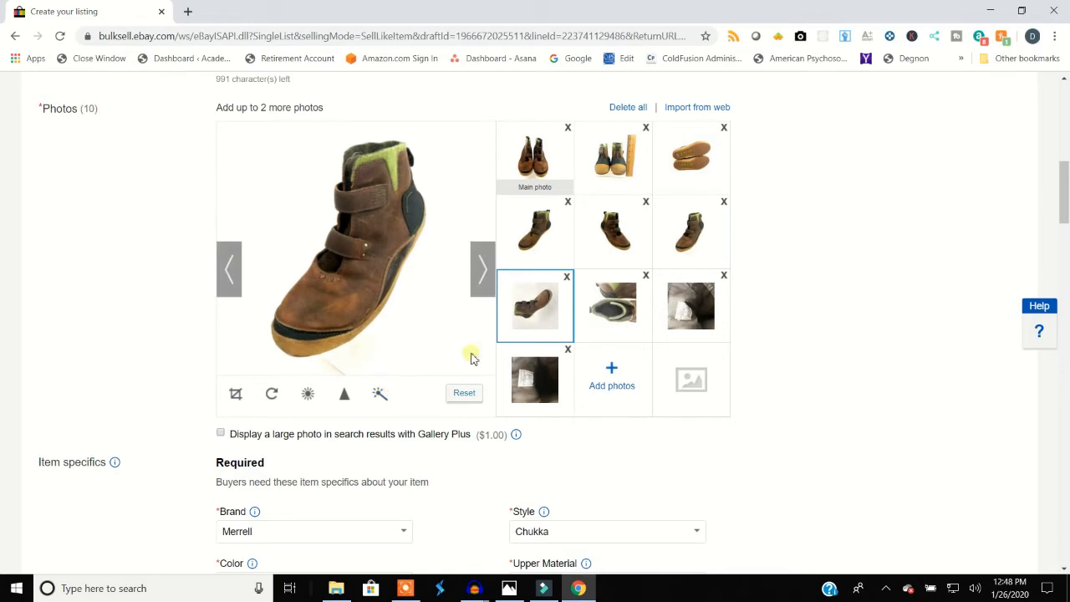
Step: Rotate the seventh photo 90° clockwise, set brightness to about 11 and contrast to 34, and save it
{"action": "left_click", "coordinate": [552, 307]}
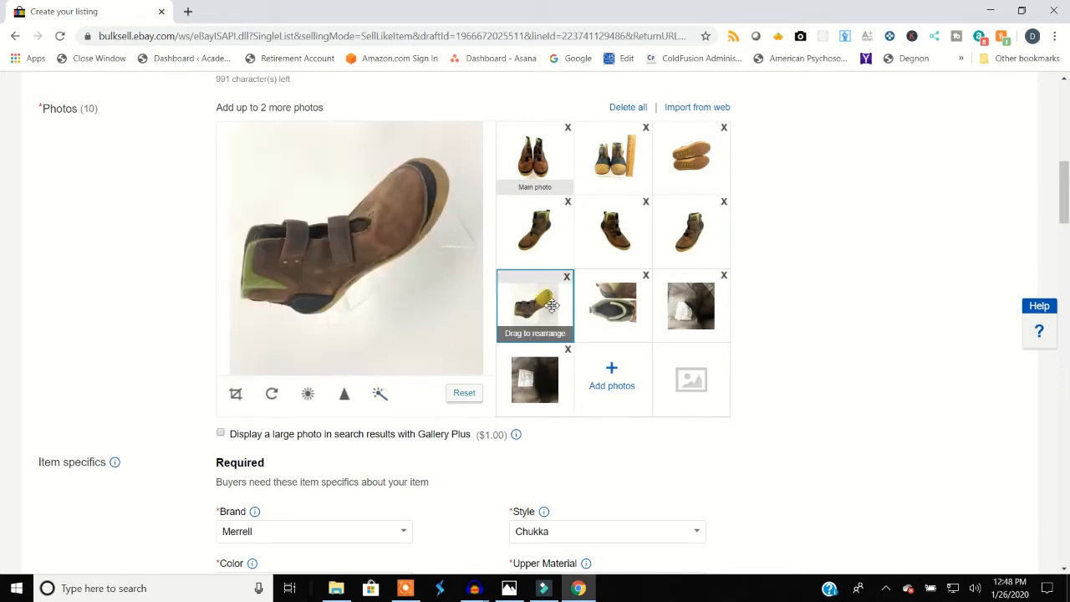
{"action": "left_click", "coordinate": [279, 398]}
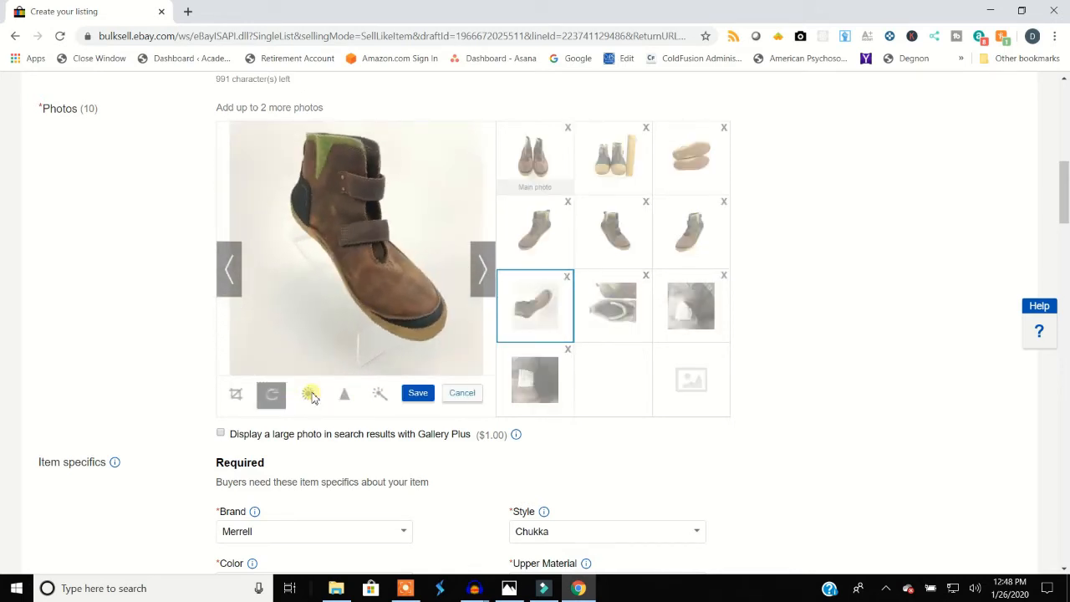
{"action": "left_click", "coordinate": [310, 393]}
{"action": "mouse_move", "coordinate": [353, 367]}
{"action": "left_mouse_down"}
{"action": "mouse_move", "coordinate": [376, 375]}
{"action": "mouse_move", "coordinate": [367, 351]}
{"action": "left_mouse_up"}
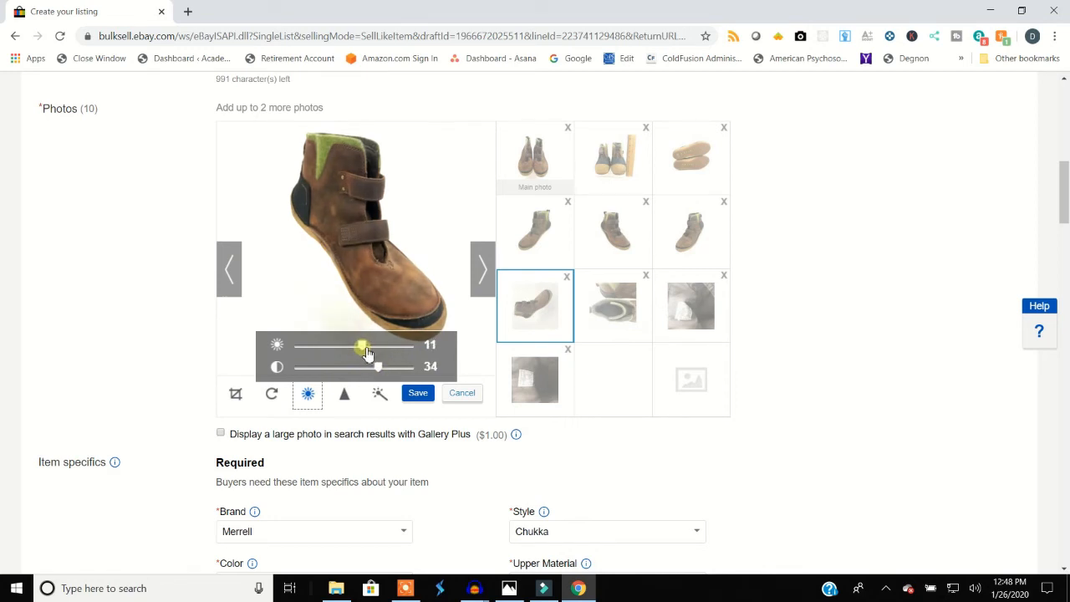
{"action": "left_click", "coordinate": [417, 395]}
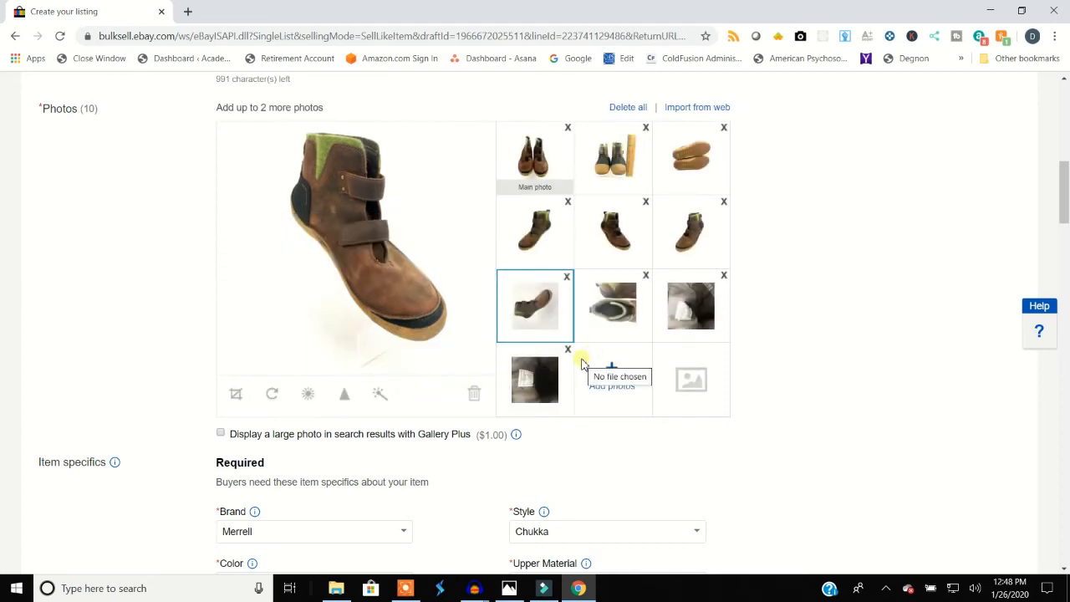
Step: Adjust the seventh photo a second time with brightness 2 and contrast 20, and save it
{"action": "left_click", "coordinate": [315, 397]}
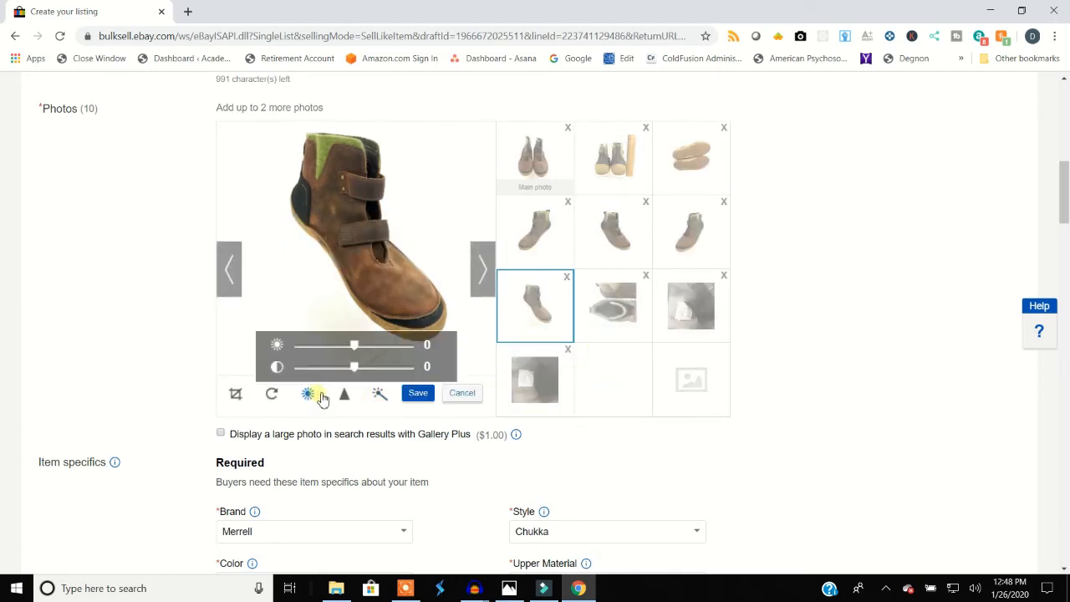
{"action": "mouse_move", "coordinate": [354, 368]}
{"action": "left_mouse_down"}
{"action": "mouse_move", "coordinate": [373, 378]}
{"action": "mouse_move", "coordinate": [361, 353]}
{"action": "left_mouse_up"}
{"action": "left_click", "coordinate": [418, 393]}
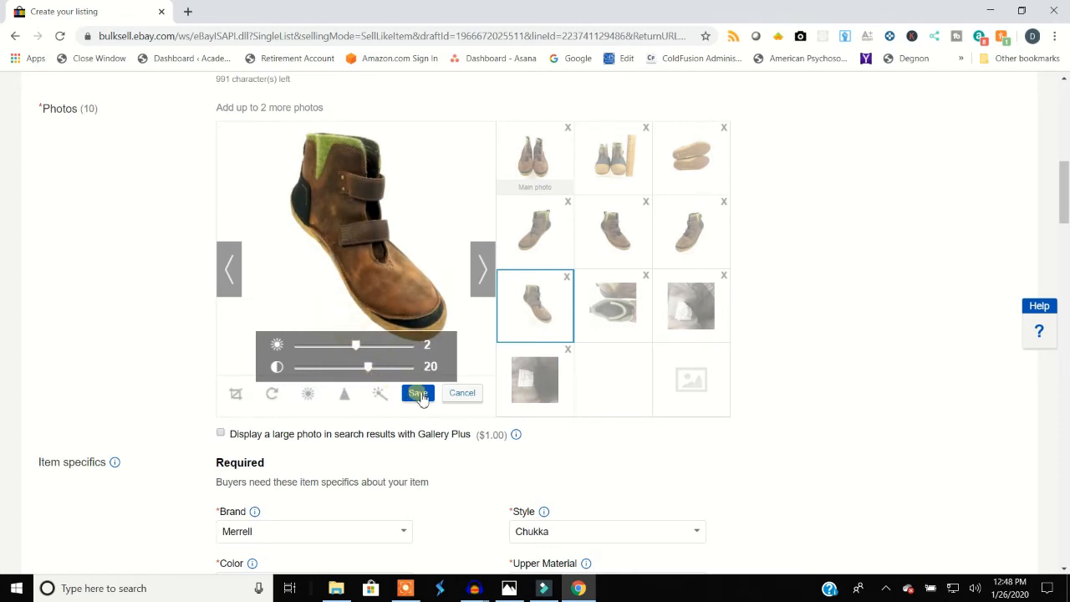
Step: Rotate the eighth photo, showing the inside of the boot, 90° clockwise and save it
{"action": "left_click", "coordinate": [620, 320]}
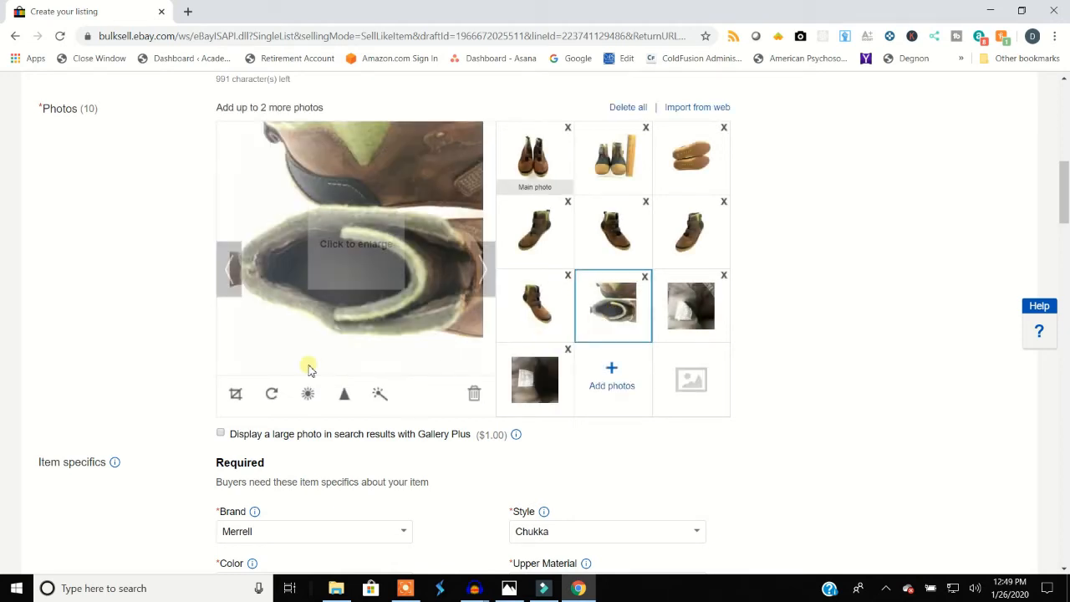
{"action": "left_click", "coordinate": [273, 395]}
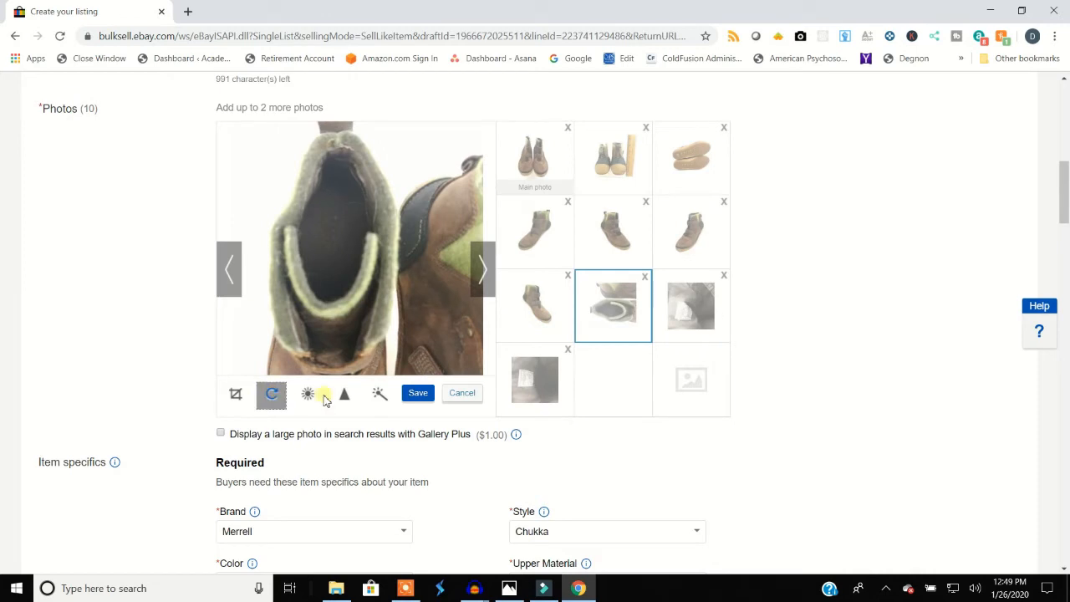
{"action": "left_click", "coordinate": [417, 394]}
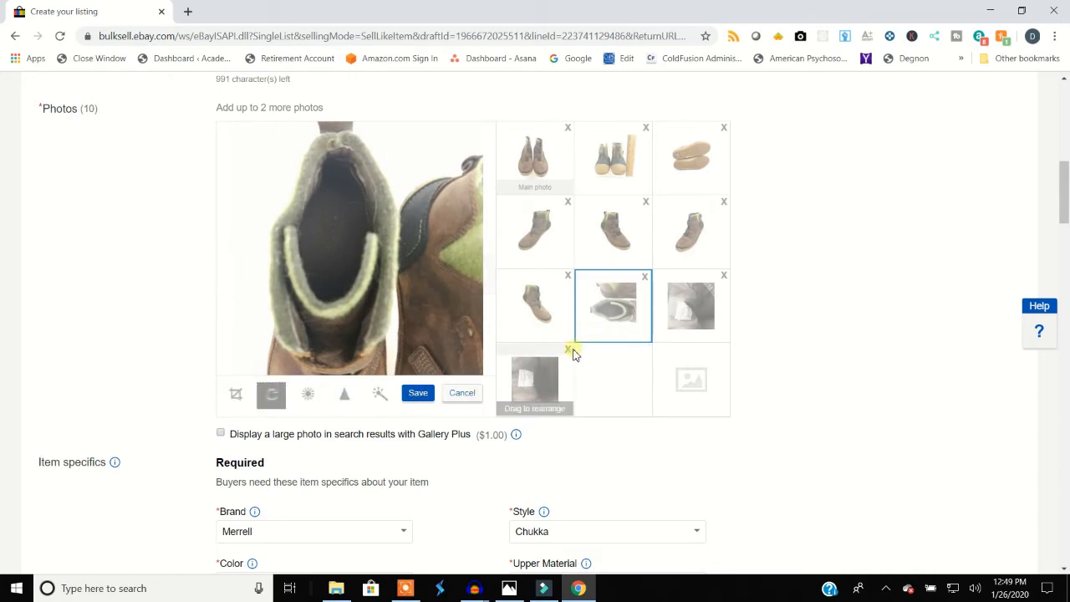
Step: Compare the two size label photos, then rotate the ninth photo 90° clockwise and save it
{"action": "left_click", "coordinate": [691, 320]}
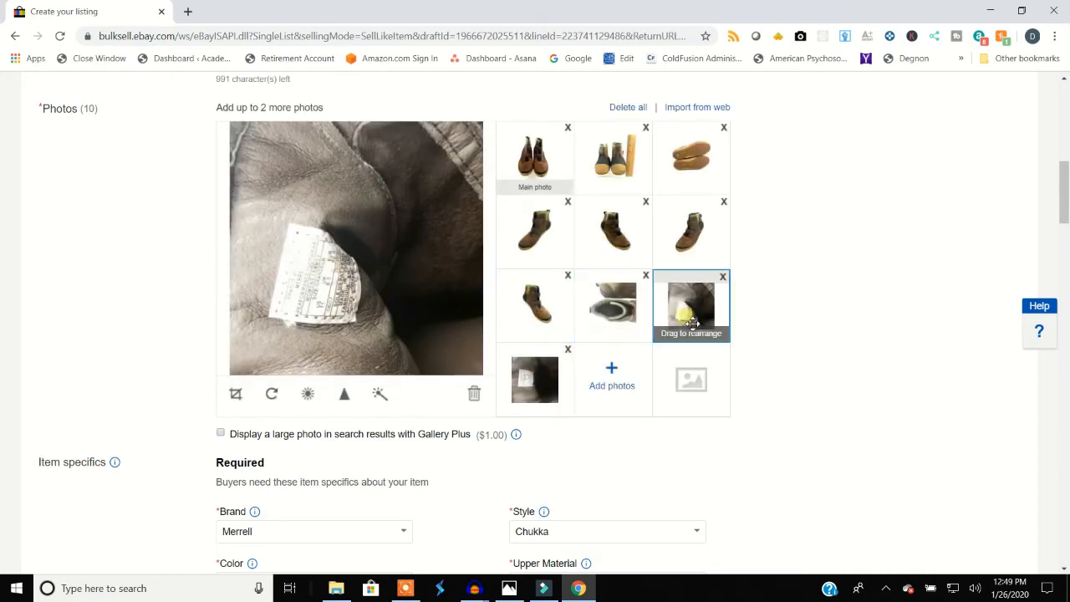
{"action": "left_click", "coordinate": [532, 381]}
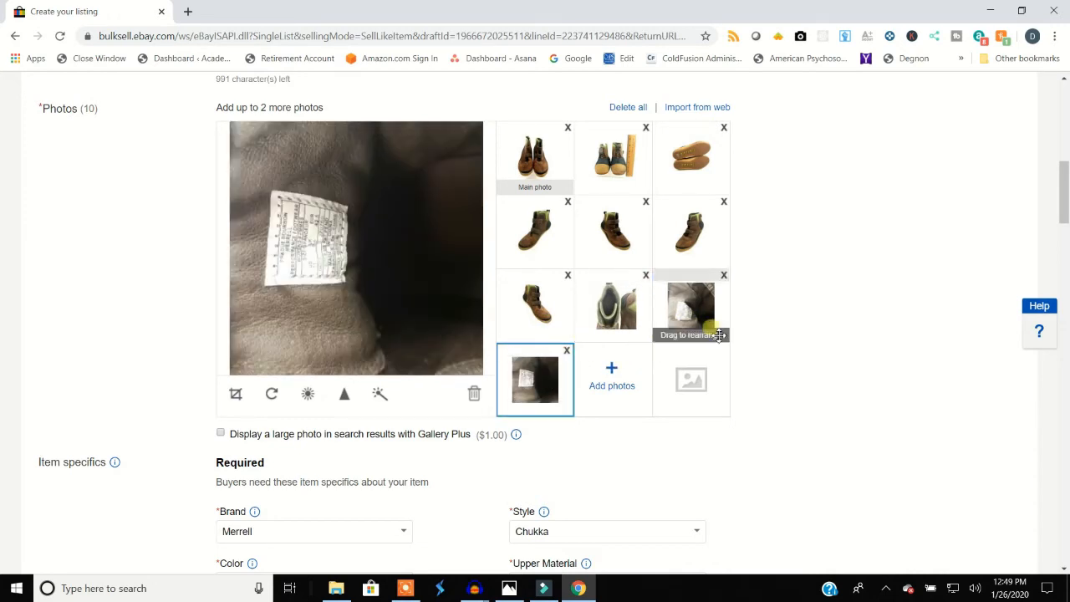
{"action": "left_click", "coordinate": [692, 326]}
{"action": "left_click", "coordinate": [274, 396]}
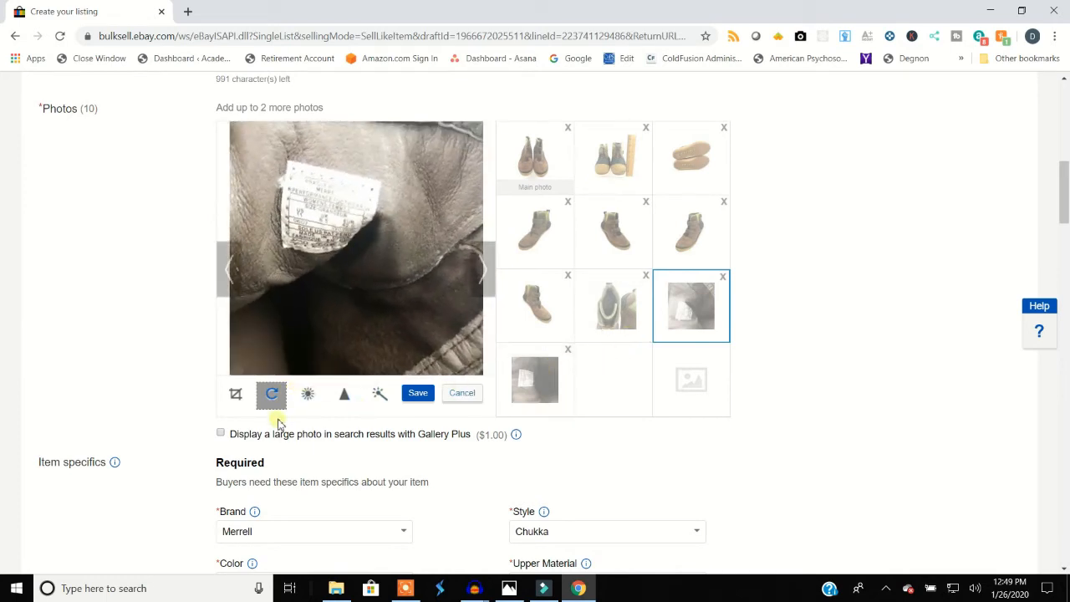
{"action": "left_click", "coordinate": [418, 393]}
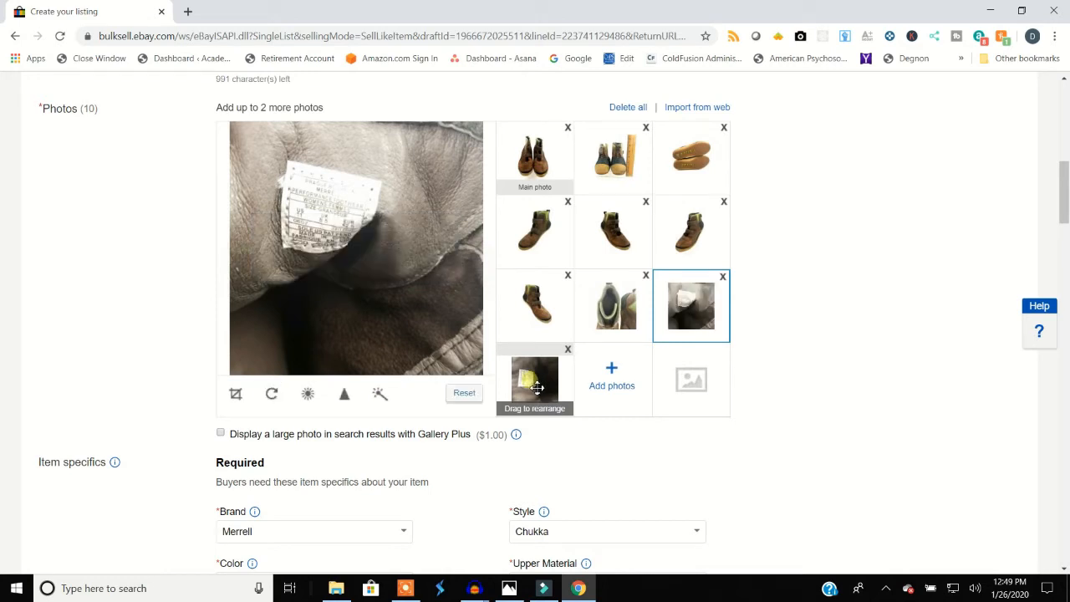
Step: Rotate the tenth photo, the second size label shot, 90° clockwise and save it
{"action": "left_click", "coordinate": [535, 393]}
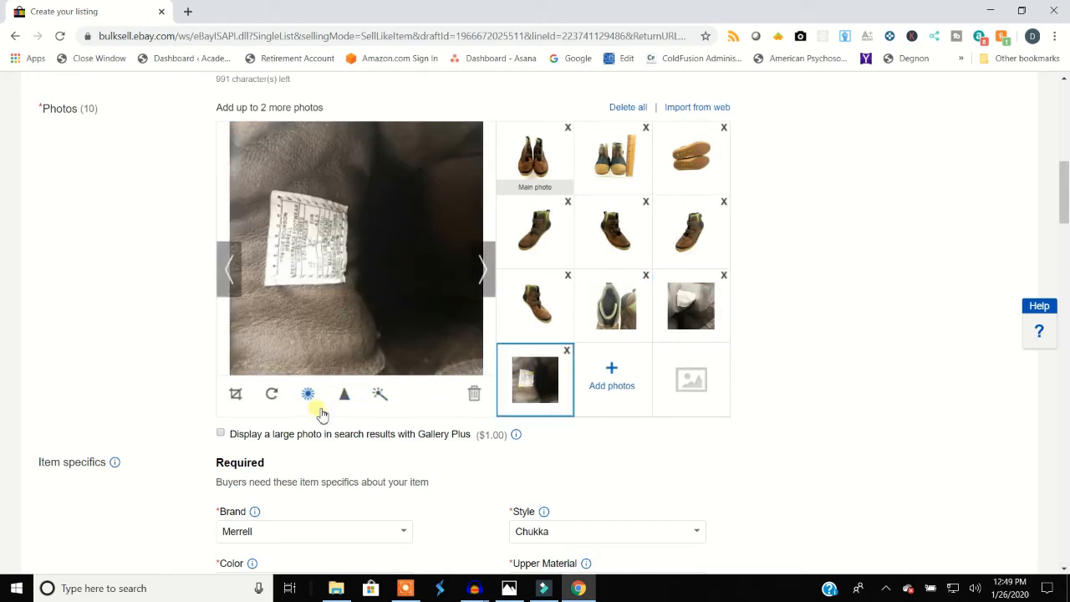
{"action": "left_click", "coordinate": [281, 400]}
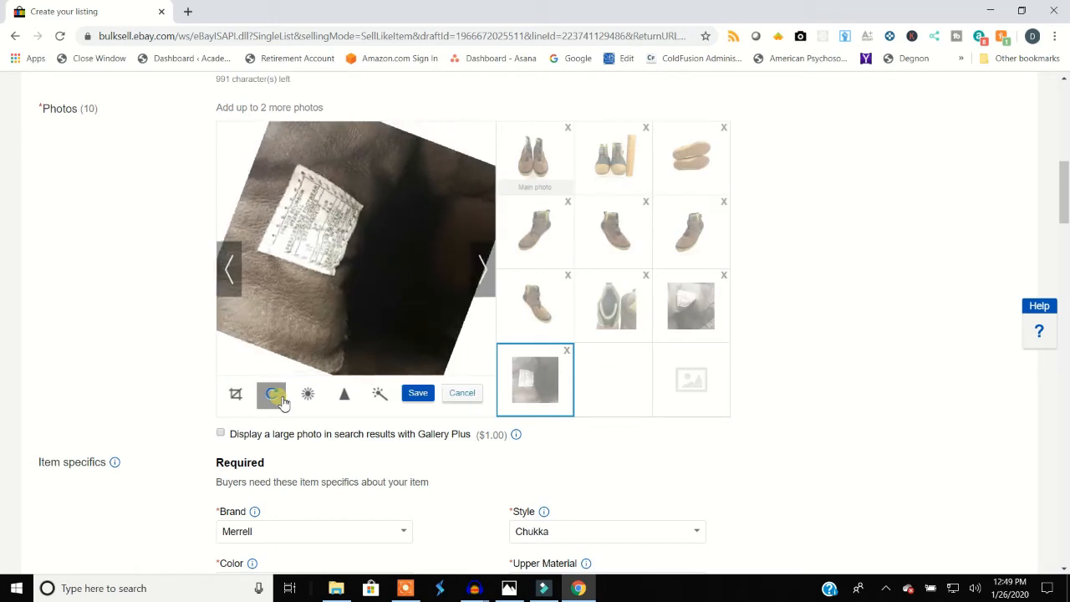
{"action": "left_click", "coordinate": [421, 396]}
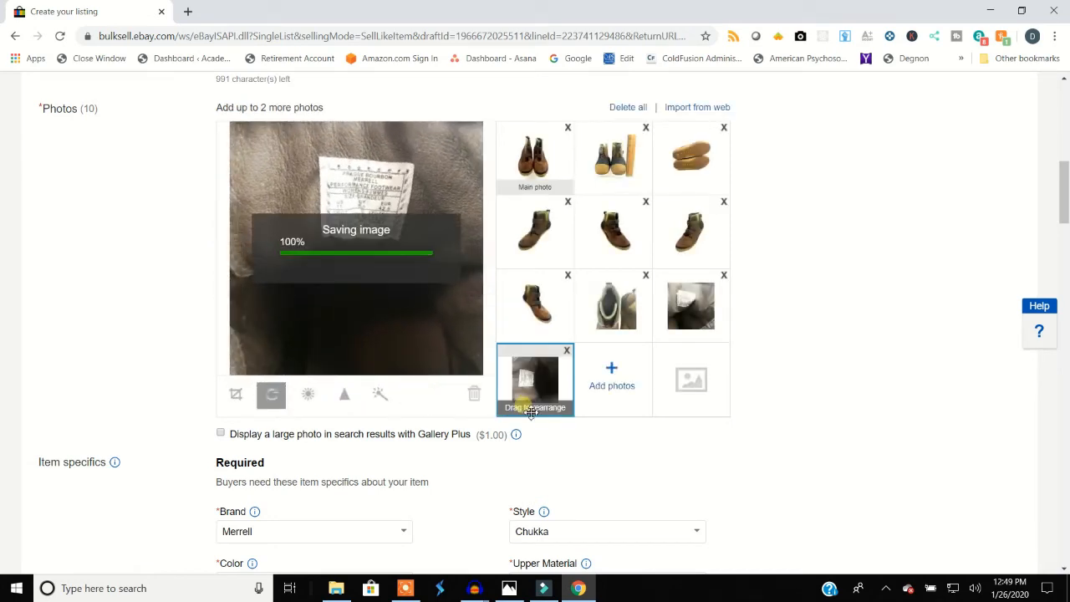
Step: Try the automatic enhancement on the tenth photo and discard it
{"action": "left_click", "coordinate": [380, 393]}
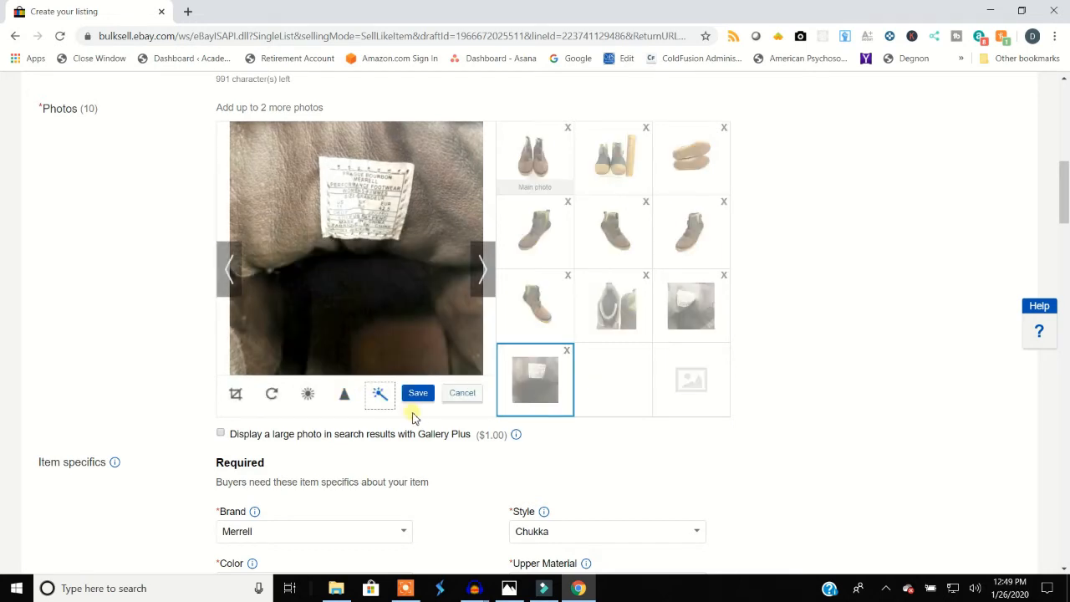
{"action": "left_click", "coordinate": [458, 396]}
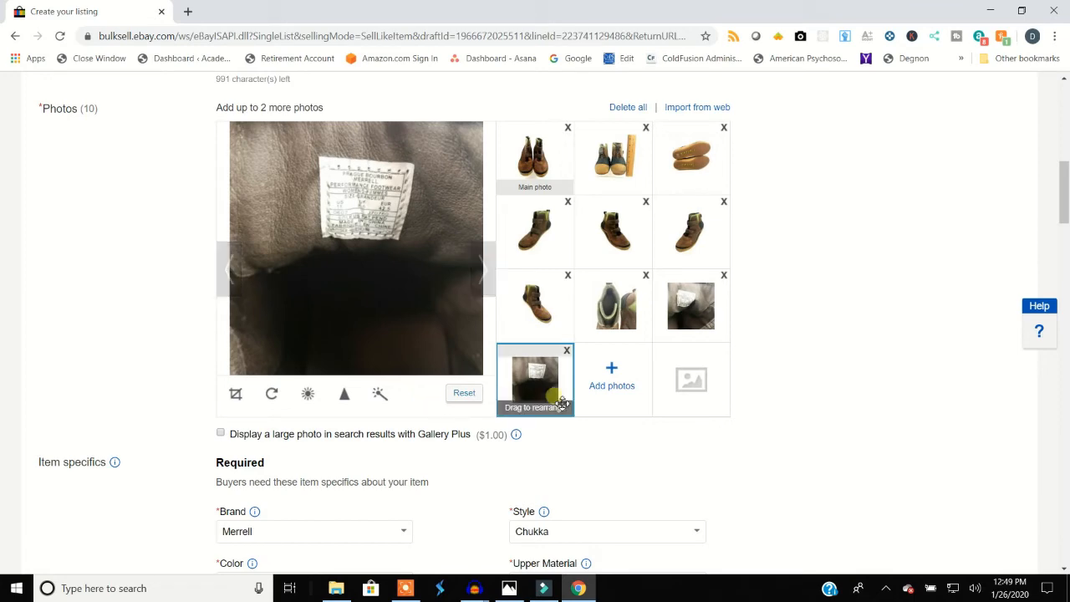
Step: Save the Merrell boots listing as a draft
{"action": "scroll", "coordinate": [478, 390], "scroll_direction": "down", "scroll_amount": 6}
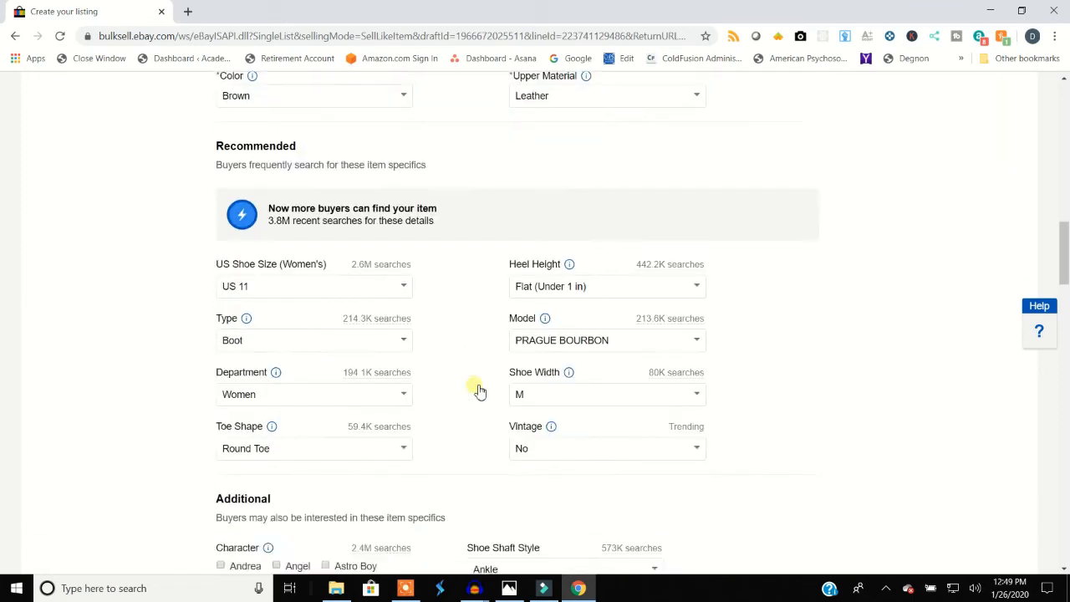
{"action": "scroll", "coordinate": [479, 389], "scroll_direction": "down", "scroll_amount": 20}
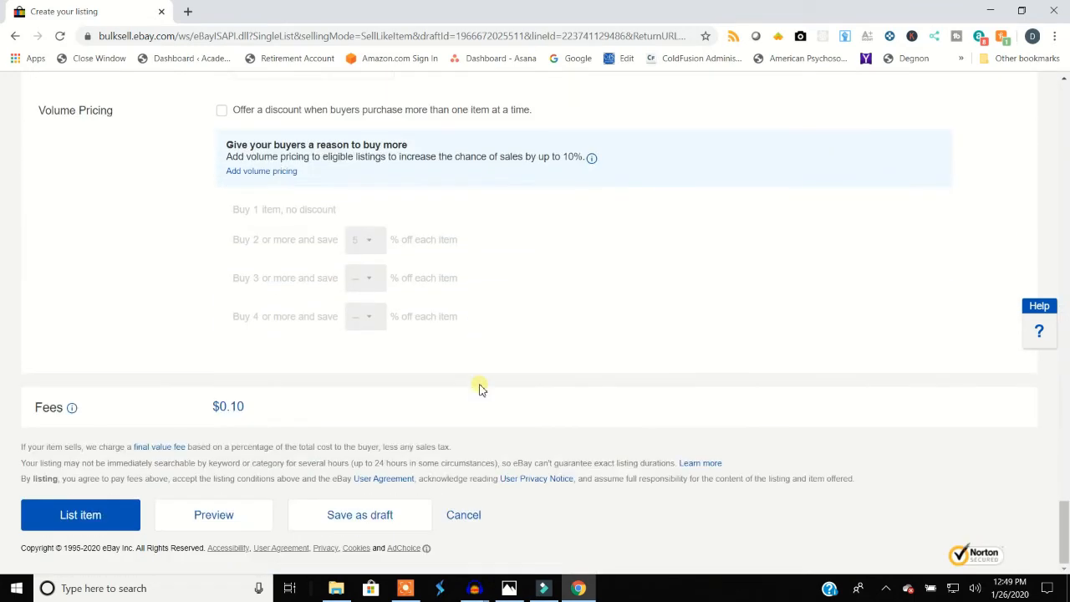
{"action": "left_click", "coordinate": [387, 517]}
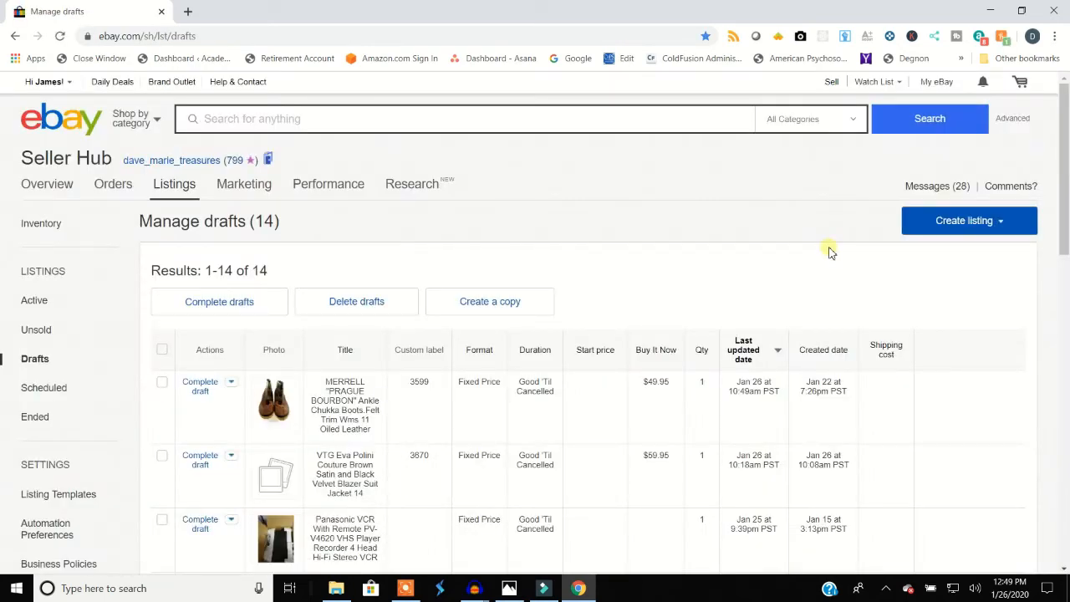
Step: Find the WALDLAUFER Womens Comfort Walking Shoe draft in the drafts list and open it for completion
{"action": "scroll", "coordinate": [831, 252], "scroll_direction": "down", "scroll_amount": 3}
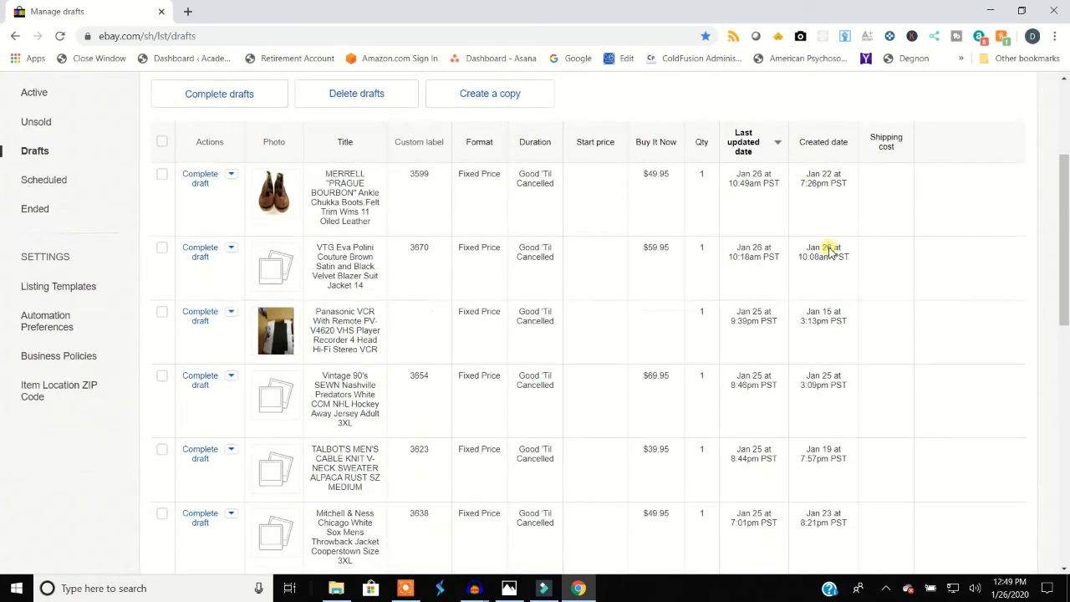
{"action": "scroll", "coordinate": [705, 239], "scroll_direction": "up", "scroll_amount": 1}
{"action": "scroll", "coordinate": [536, 244], "scroll_direction": "down", "scroll_amount": 2}
{"action": "scroll", "coordinate": [537, 243], "scroll_direction": "down", "scroll_amount": 1}
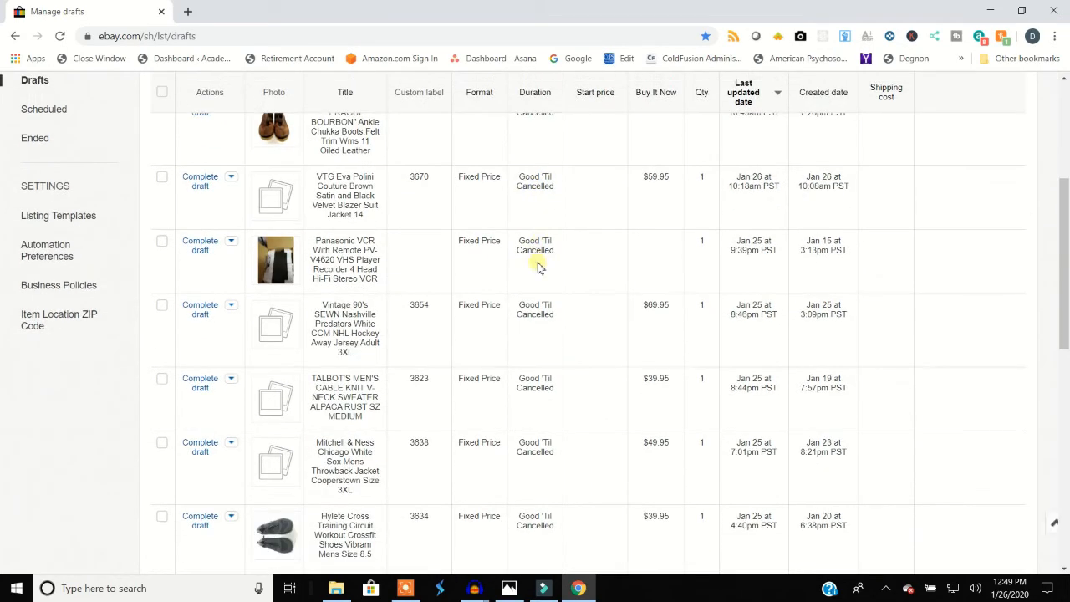
{"action": "scroll", "coordinate": [517, 279], "scroll_direction": "down", "scroll_amount": 5}
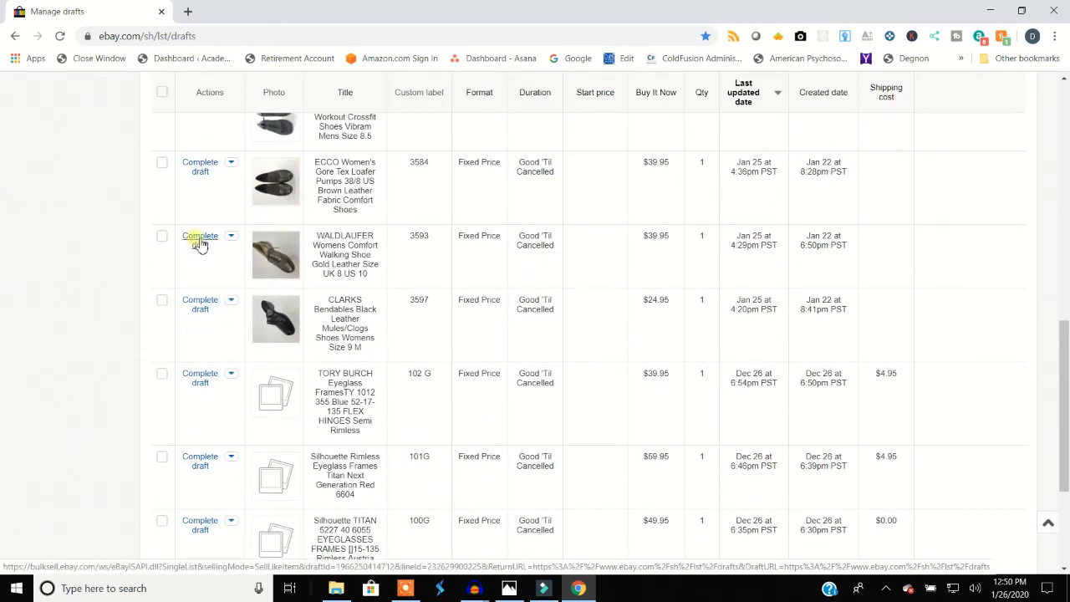
{"action": "left_click", "coordinate": [199, 242]}
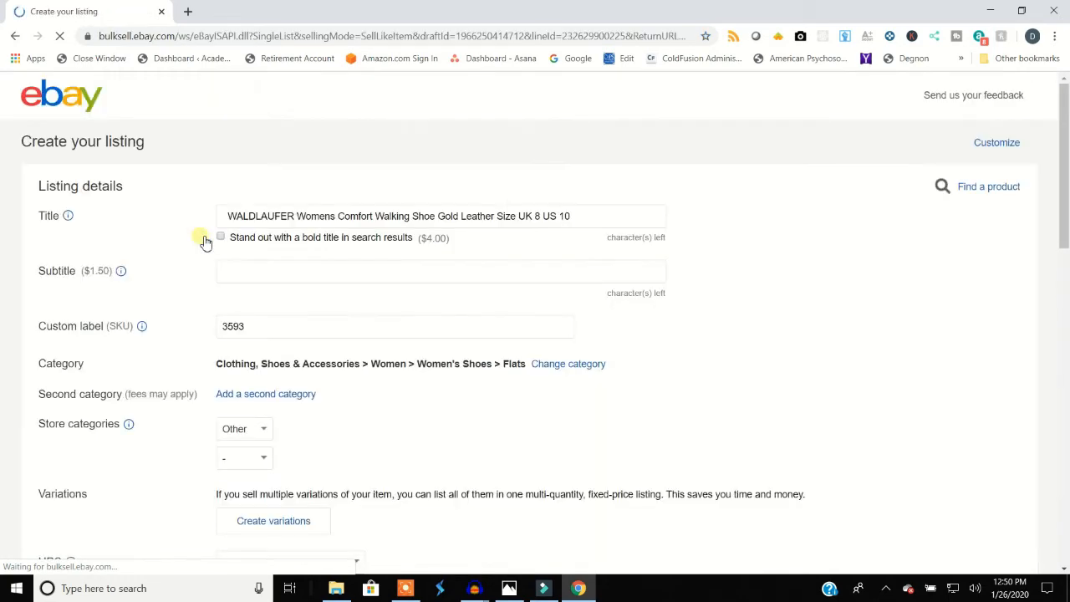
Step: Rotate the main photo of the WALDLAUFER listing 90° clockwise
{"action": "scroll", "coordinate": [351, 288], "scroll_direction": "down", "scroll_amount": 6}
{"action": "scroll", "coordinate": [361, 294], "scroll_direction": "down", "scroll_amount": 2}
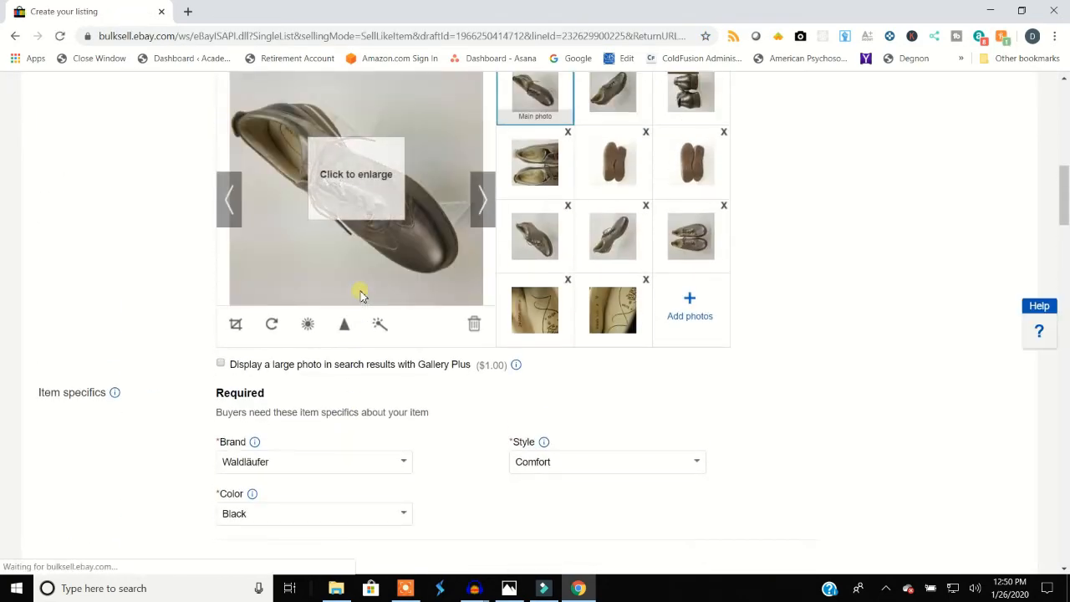
{"action": "left_click", "coordinate": [274, 326]}
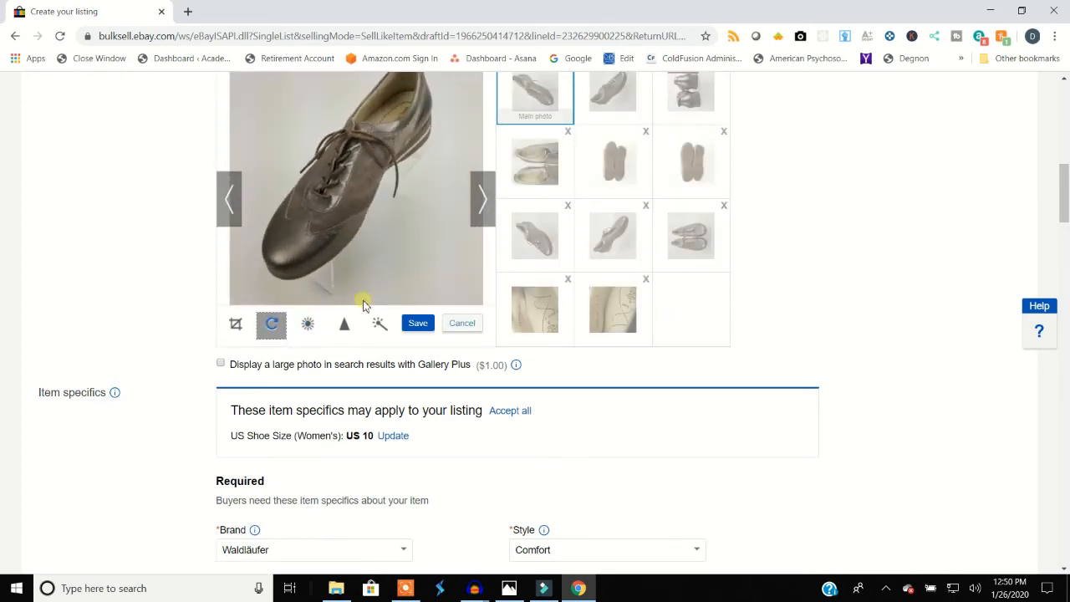
Step: Reorder the photos with the top view of the pair as main, followed by the heels and both sole shots, moving the interior shot to ninth
{"action": "scroll", "coordinate": [387, 282], "scroll_direction": "up", "scroll_amount": 2}
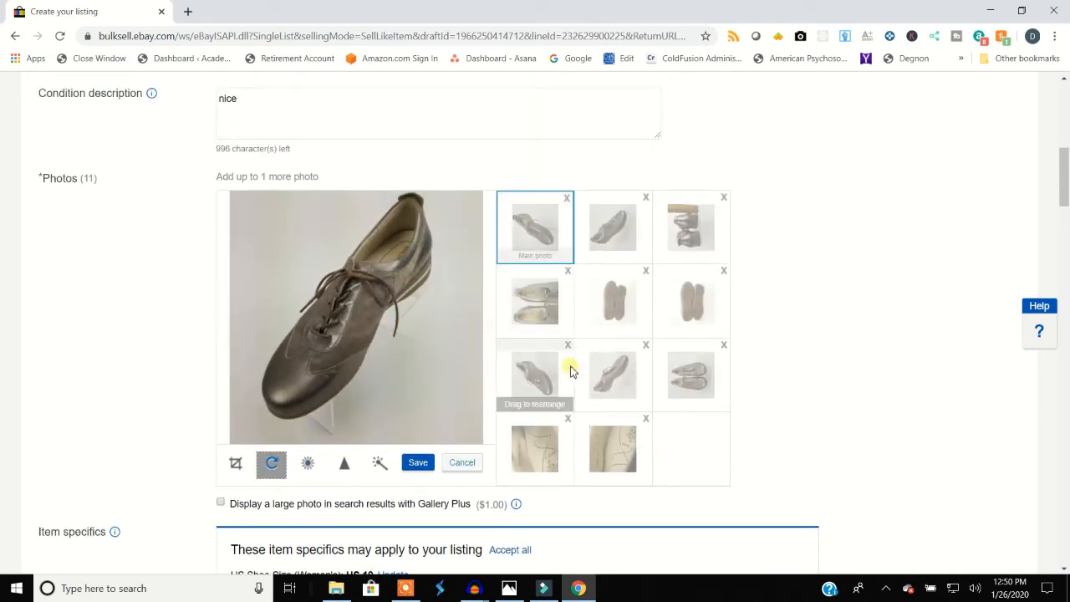
{"action": "left_click_drag", "start_coordinate": [691, 373], "coordinate": [628, 257]}
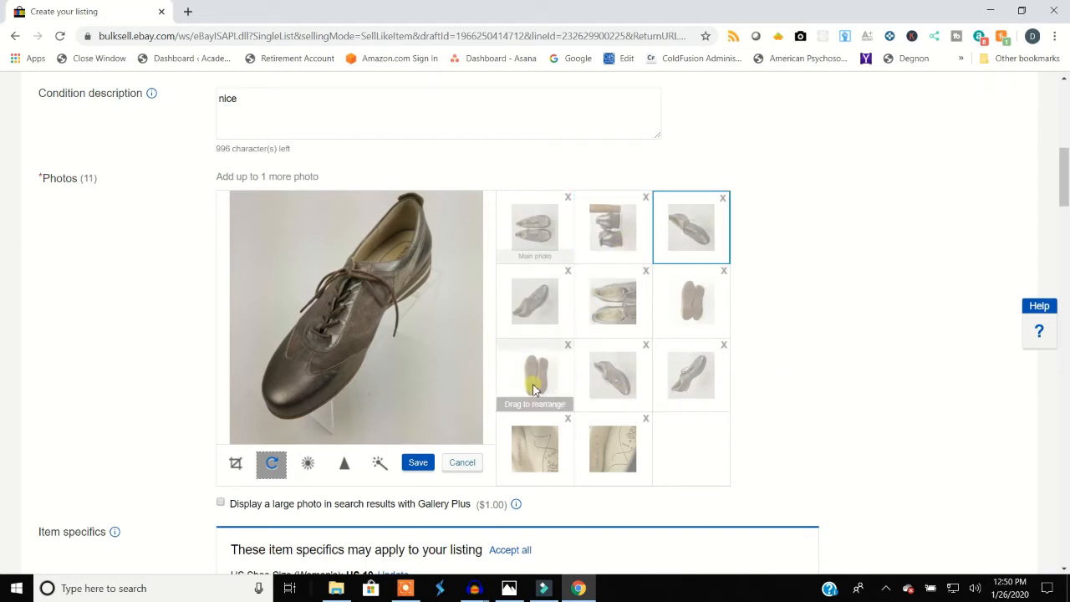
{"action": "left_click_drag", "start_coordinate": [535, 385], "coordinate": [691, 228]}
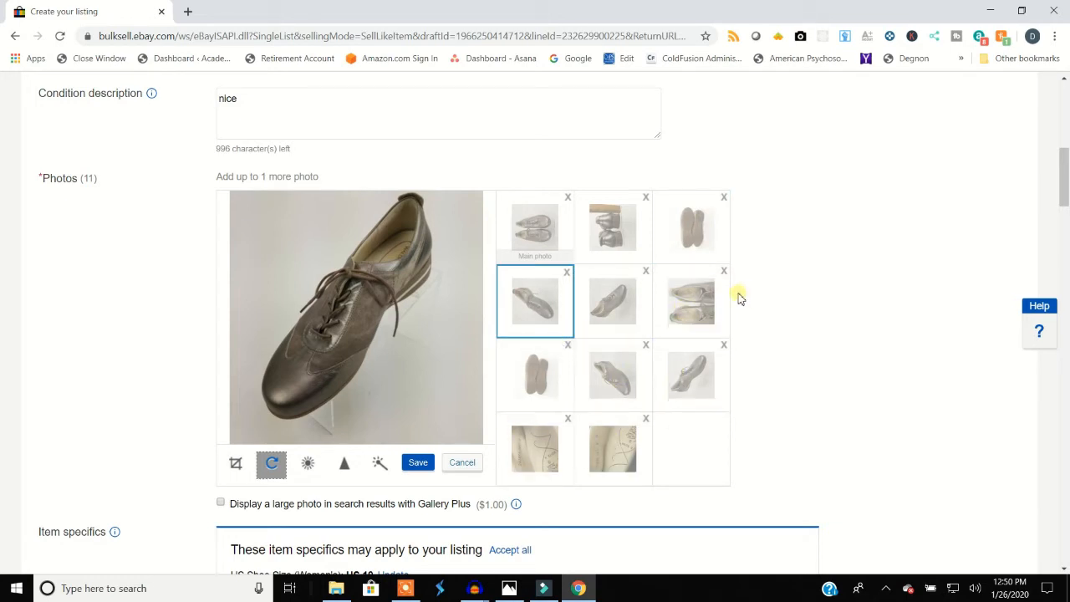
{"action": "left_click_drag", "start_coordinate": [694, 295], "coordinate": [690, 359]}
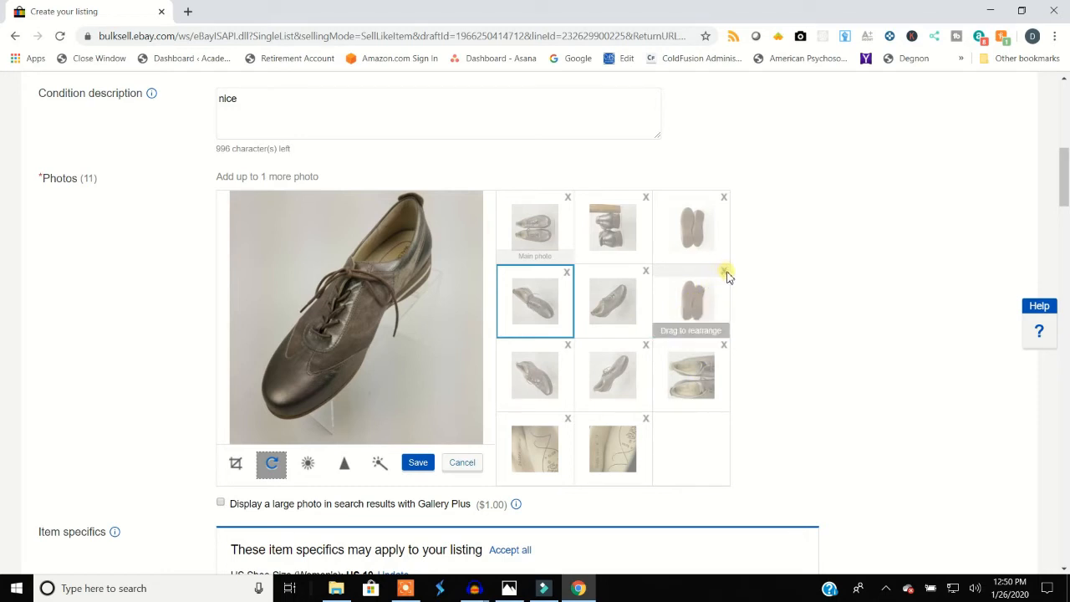
{"action": "mouse_move", "coordinate": [709, 316]}
{"action": "left_mouse_down"}
{"action": "mouse_move", "coordinate": [693, 240]}
{"action": "mouse_move", "coordinate": [701, 301]}
{"action": "left_mouse_up"}
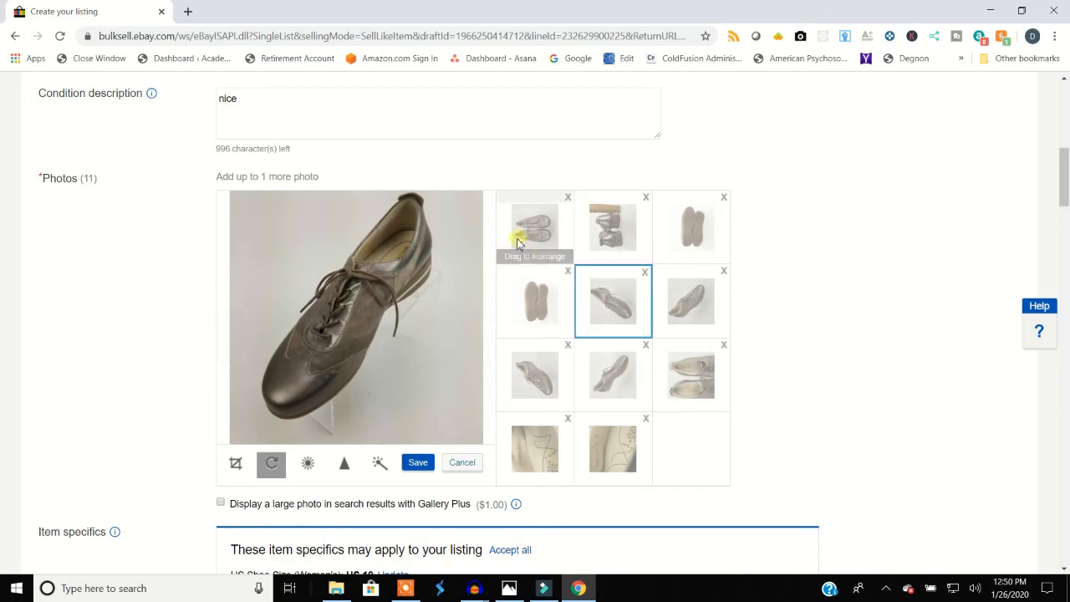
Step: Save the WALDLAUFER listing as a draft
{"action": "right_click", "coordinate": [14, 40]}
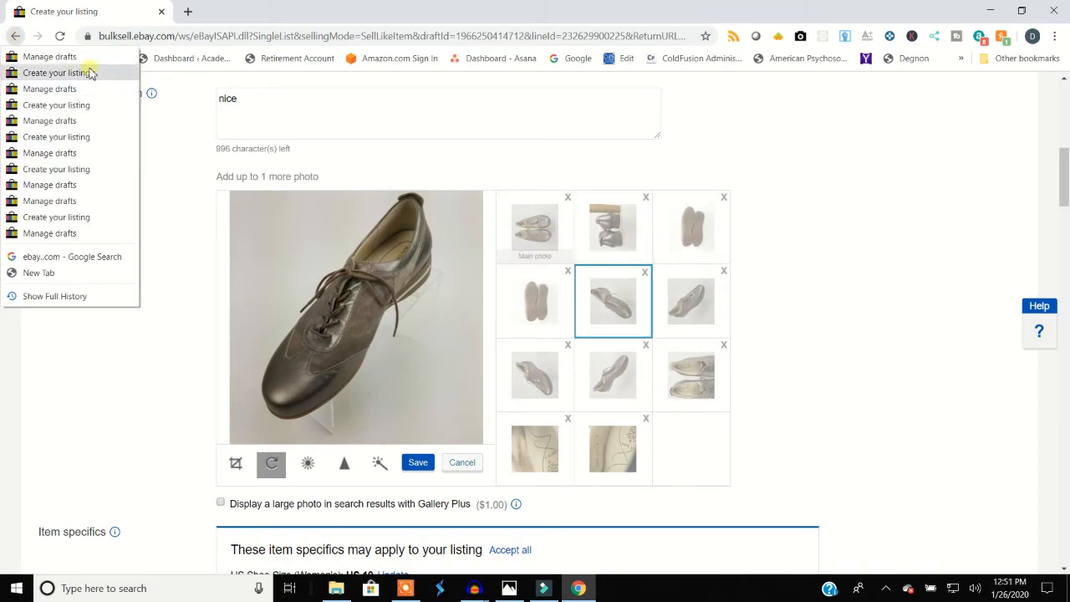
{"action": "left_click", "coordinate": [612, 167]}
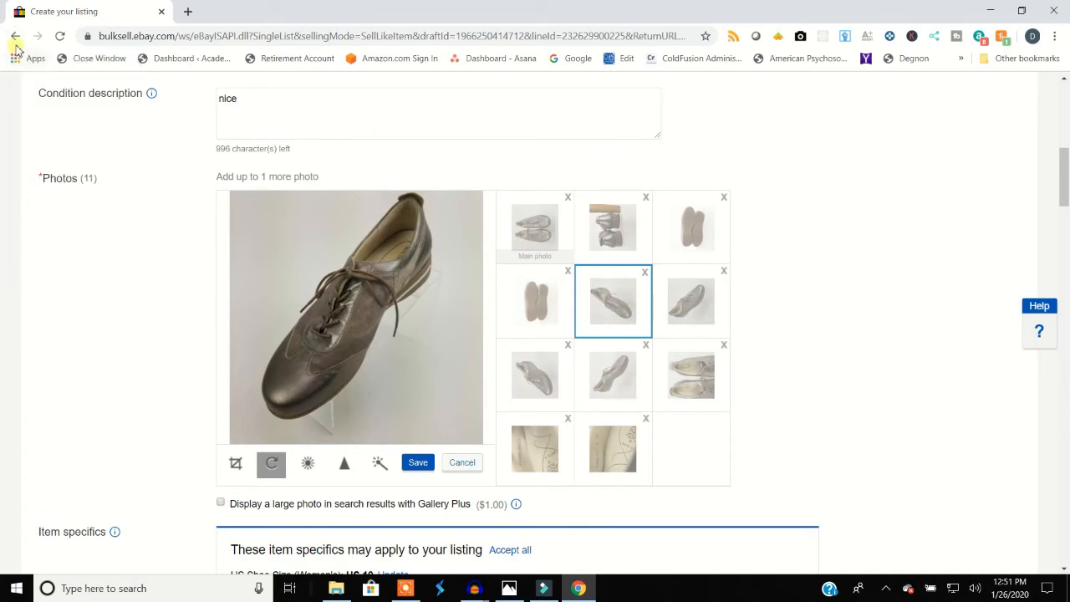
{"action": "scroll", "coordinate": [196, 203], "scroll_direction": "down", "scroll_amount": 20}
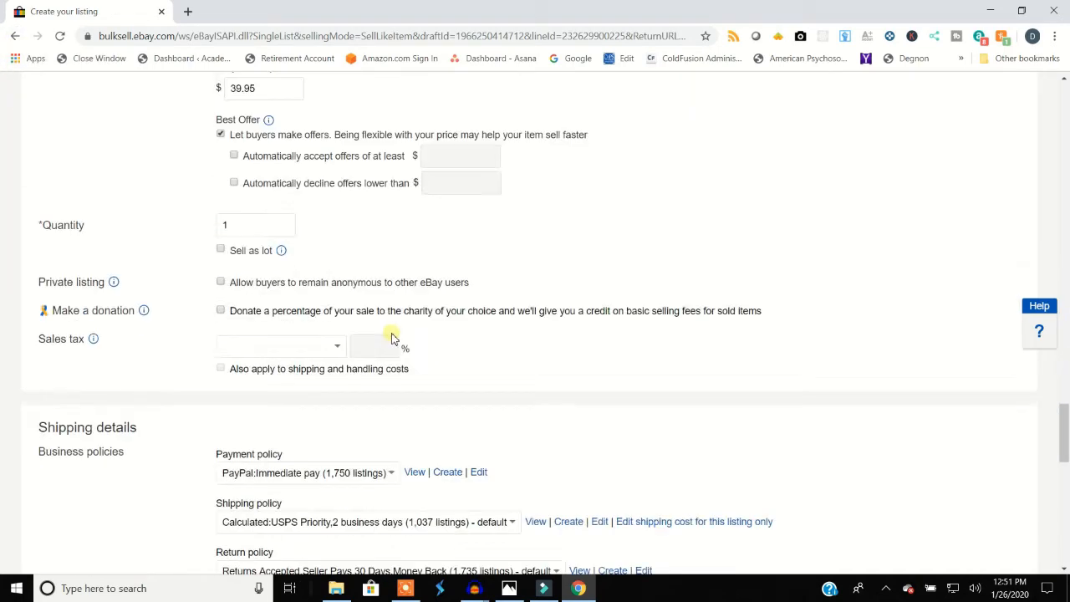
{"action": "scroll", "coordinate": [391, 337], "scroll_direction": "down", "scroll_amount": 10}
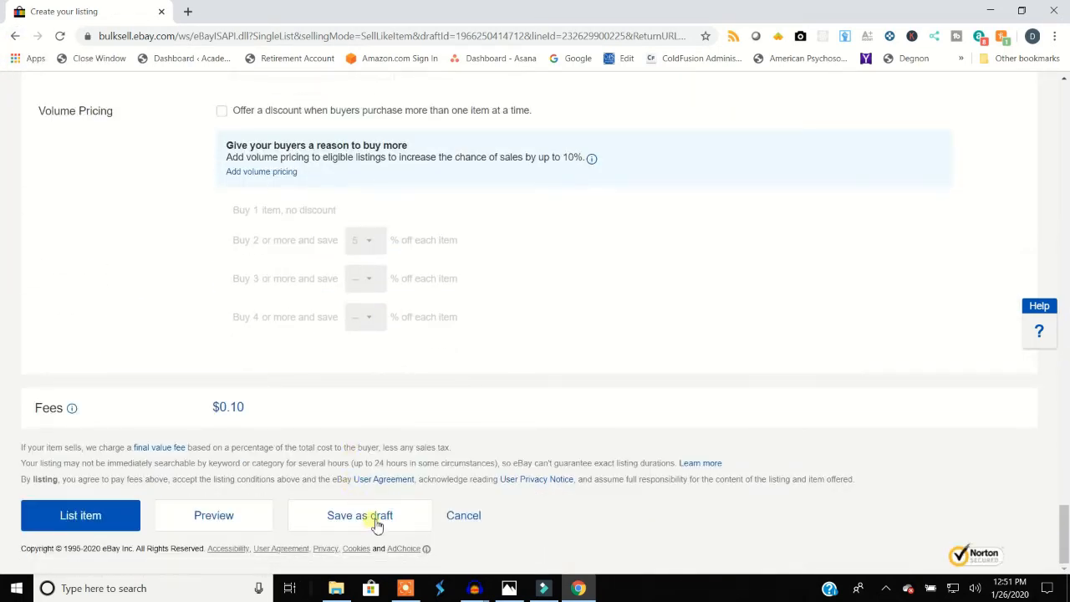
{"action": "left_click", "coordinate": [377, 522]}
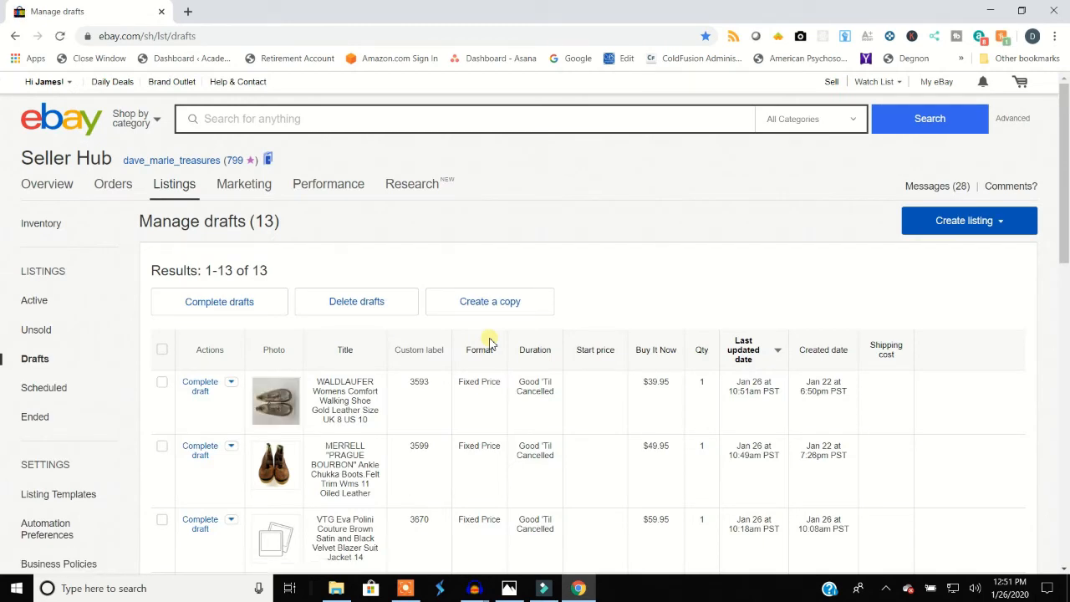
Step: Reopen the WALDLAUFER draft and rotate its main photo 90° clockwise with automatic enhancement
{"action": "left_click", "coordinate": [201, 385]}
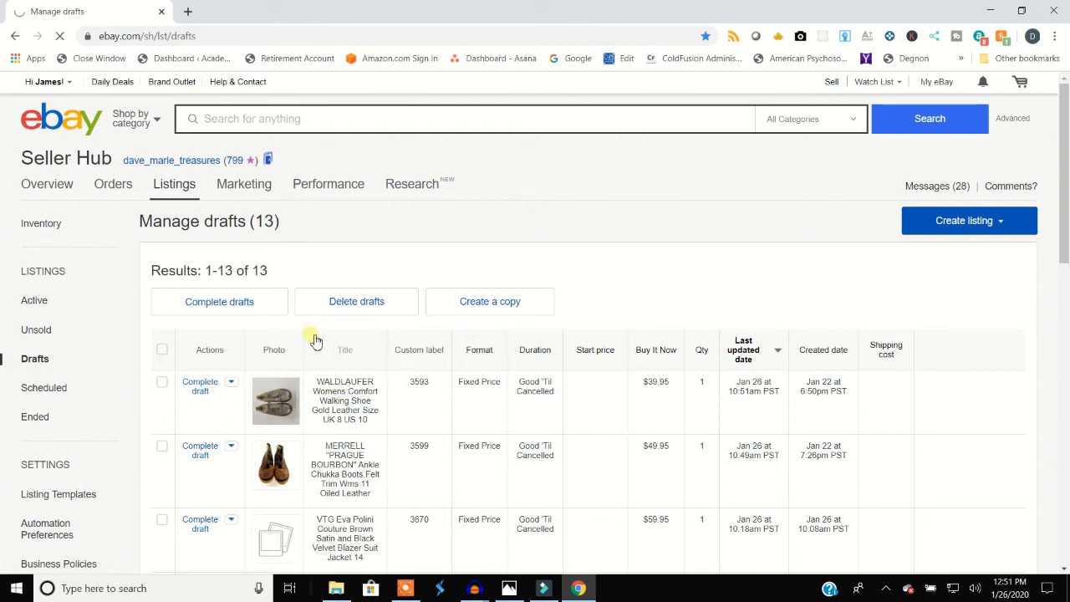
{"action": "scroll", "coordinate": [305, 345], "scroll_direction": "down", "scroll_amount": 7}
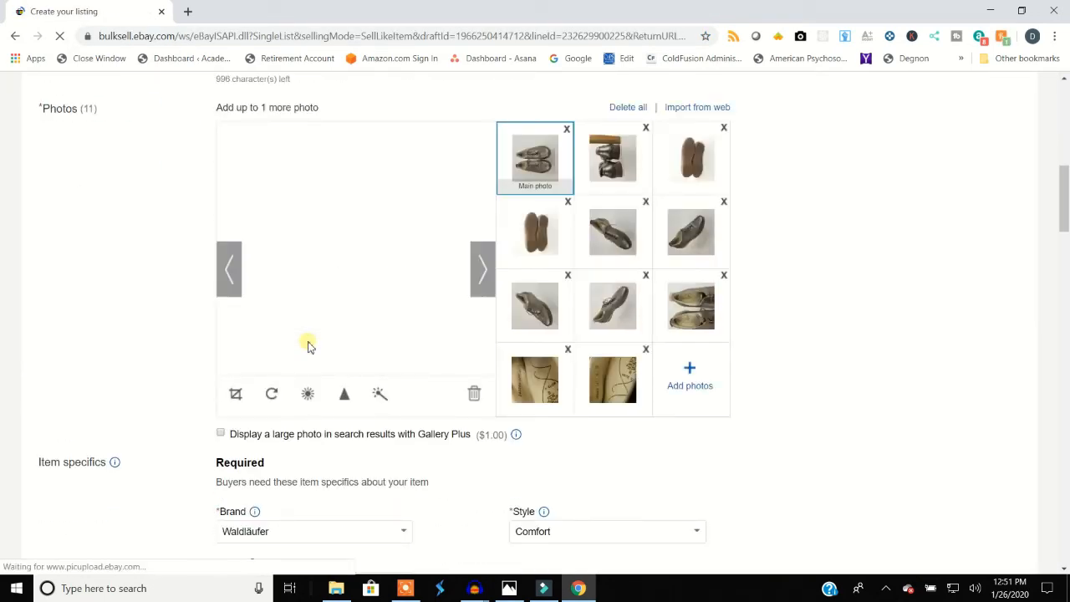
{"action": "left_click", "coordinate": [287, 394]}
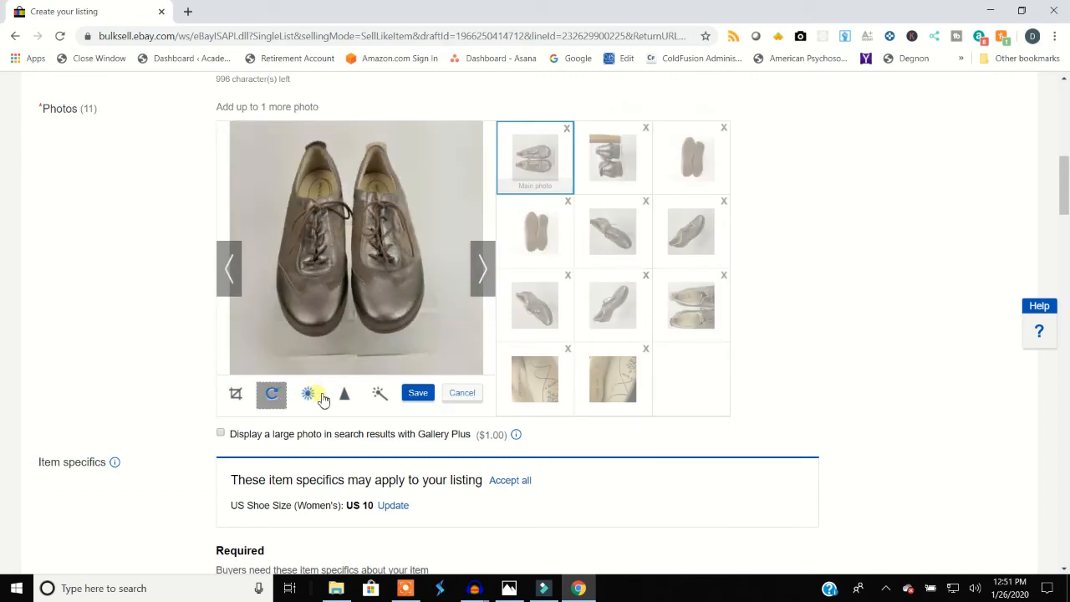
{"action": "left_click", "coordinate": [383, 395]}
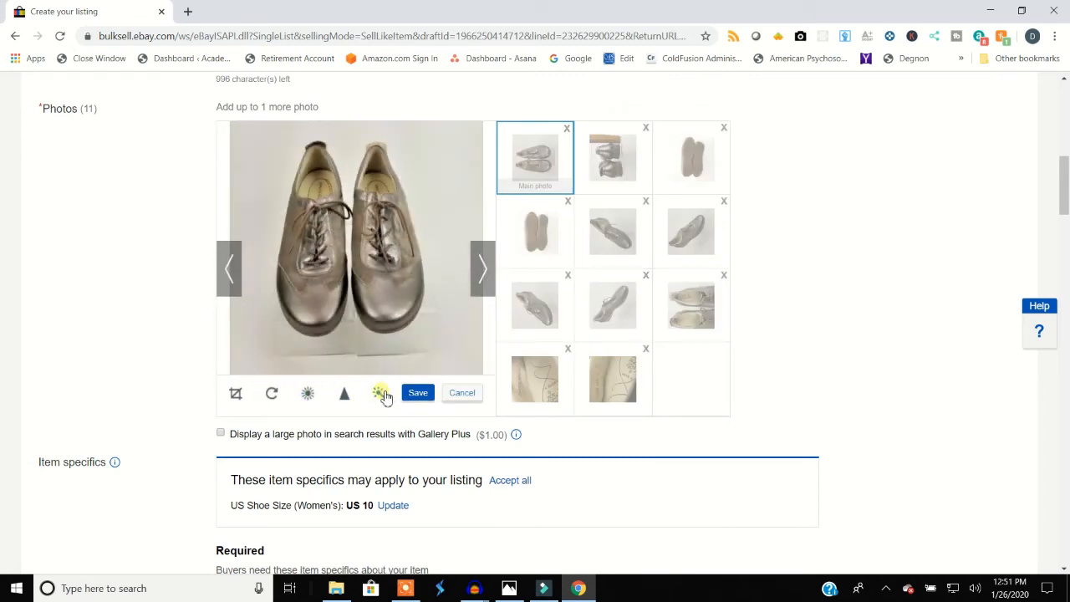
Step: Set the main photo's brightness to 16 and contrast to 53 and save the edits
{"action": "left_click", "coordinate": [309, 403]}
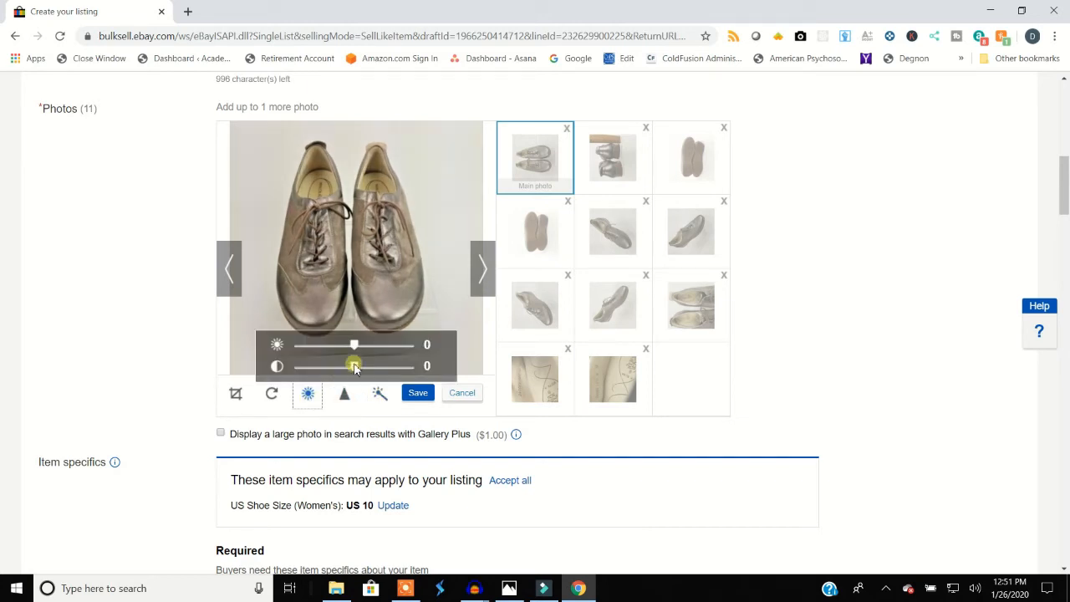
{"action": "left_click_drag", "start_coordinate": [357, 369], "coordinate": [365, 347]}
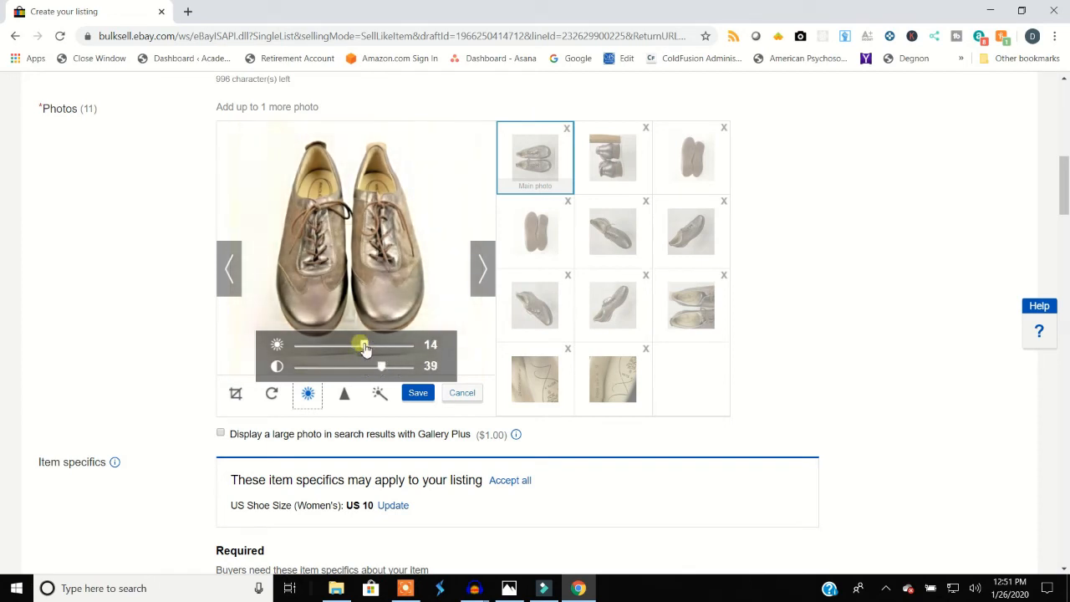
{"action": "left_click_drag", "start_coordinate": [366, 345], "coordinate": [374, 349]}
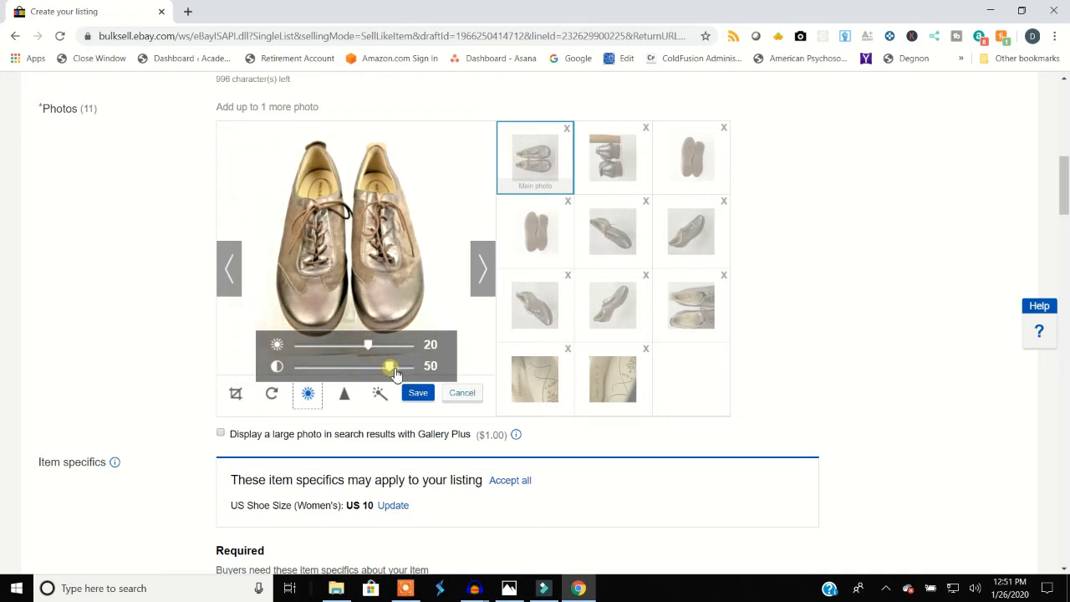
{"action": "left_click_drag", "start_coordinate": [368, 346], "coordinate": [372, 346]}
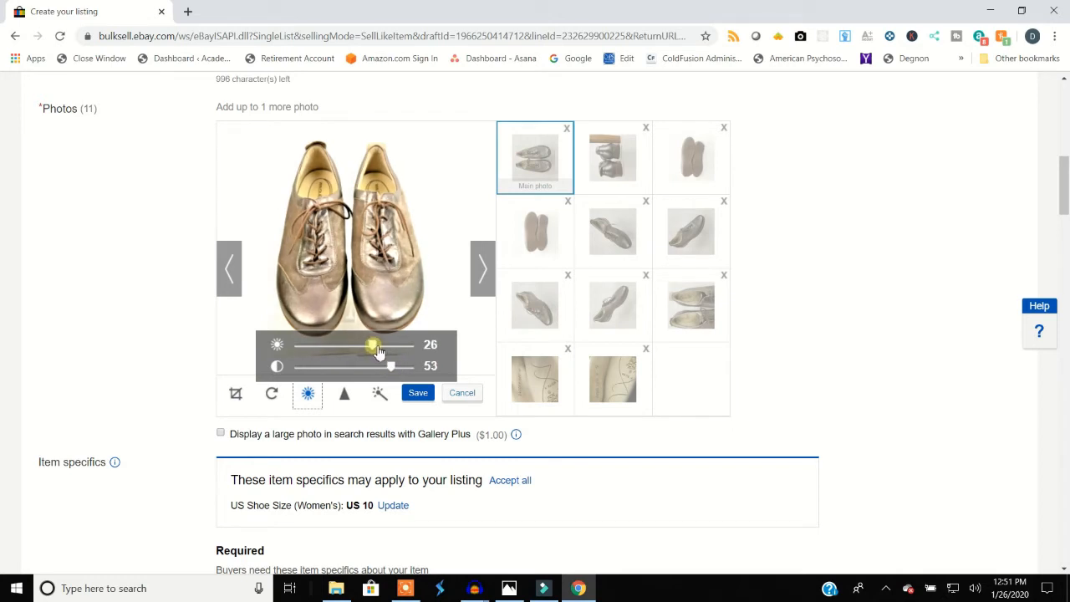
{"action": "left_click_drag", "start_coordinate": [378, 352], "coordinate": [373, 355]}
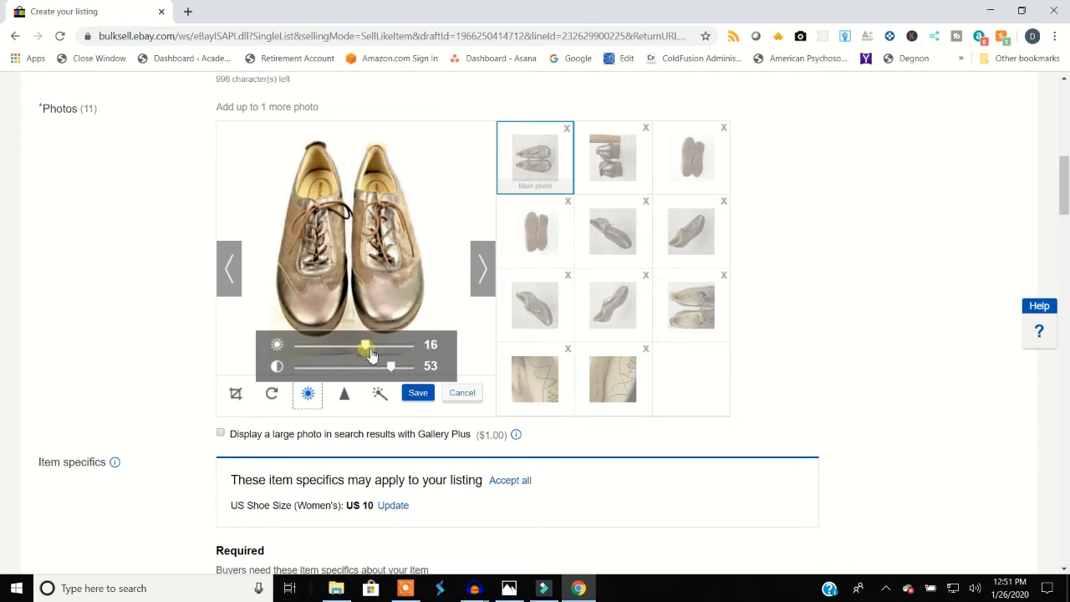
{"action": "left_click", "coordinate": [415, 393]}
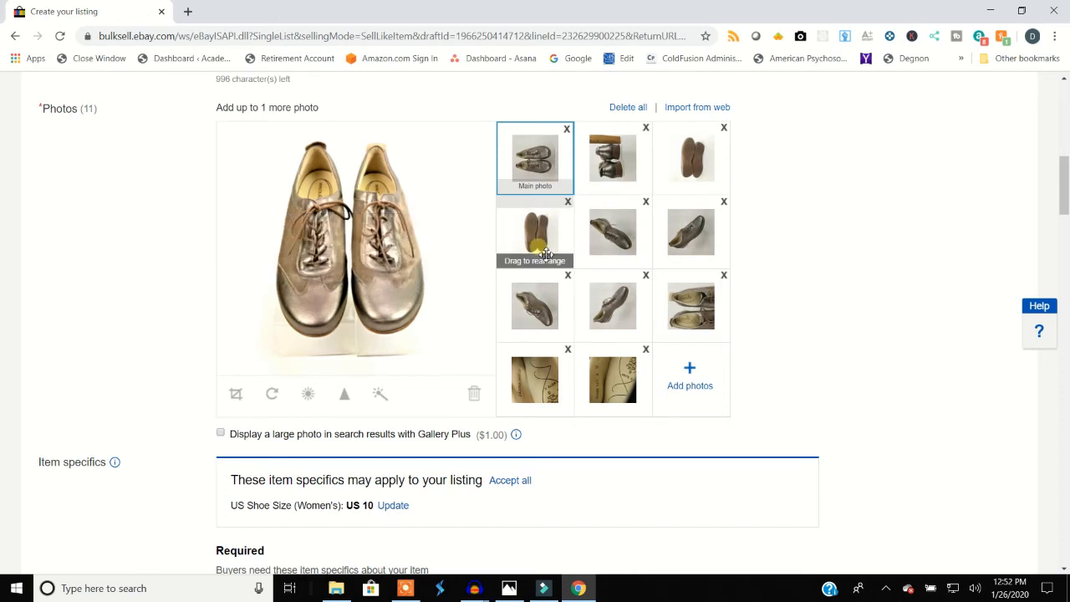
Step: Fine-tune the main photo's contrast, save it, and check the enlarged picture
{"action": "left_click", "coordinate": [308, 394]}
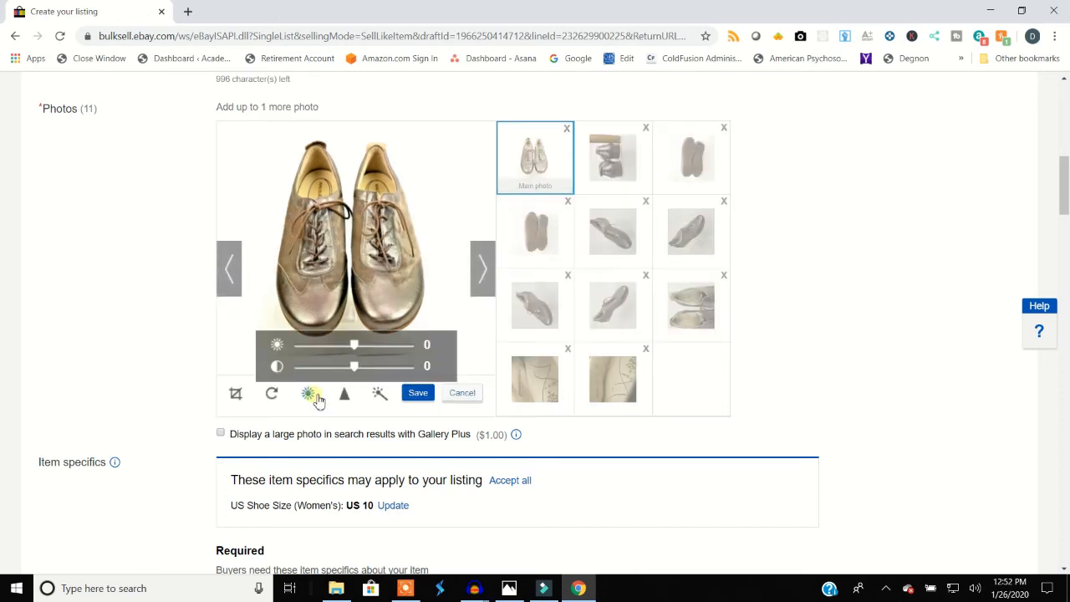
{"action": "mouse_move", "coordinate": [357, 370]}
{"action": "left_mouse_down"}
{"action": "mouse_move", "coordinate": [408, 376]}
{"action": "mouse_move", "coordinate": [358, 377]}
{"action": "mouse_move", "coordinate": [367, 346]}
{"action": "mouse_move", "coordinate": [363, 369]}
{"action": "left_mouse_up"}
{"action": "left_click", "coordinate": [418, 392]}
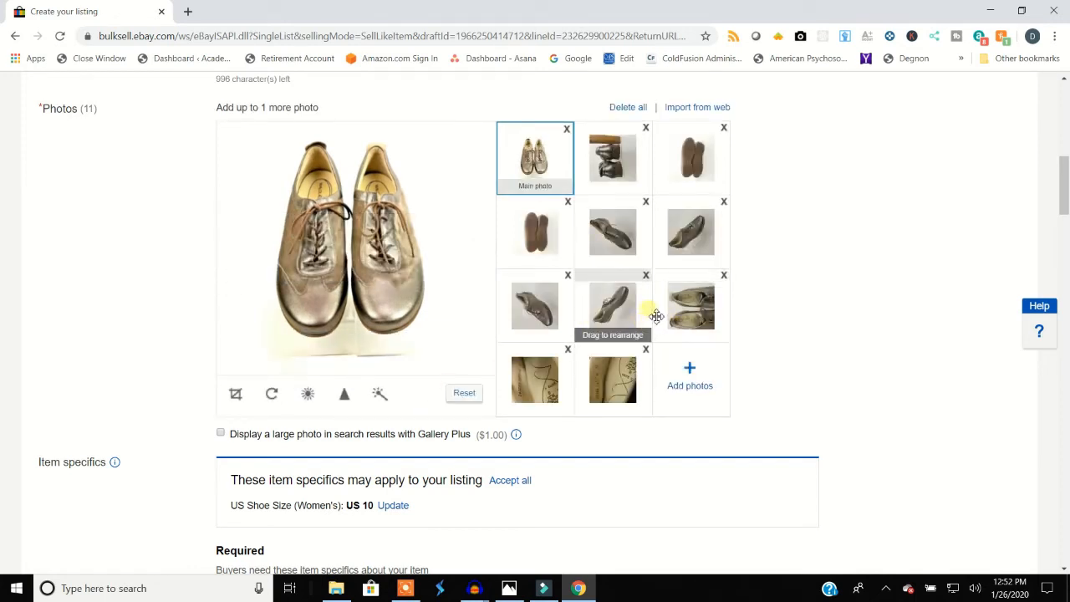
{"action": "left_click", "coordinate": [386, 264]}
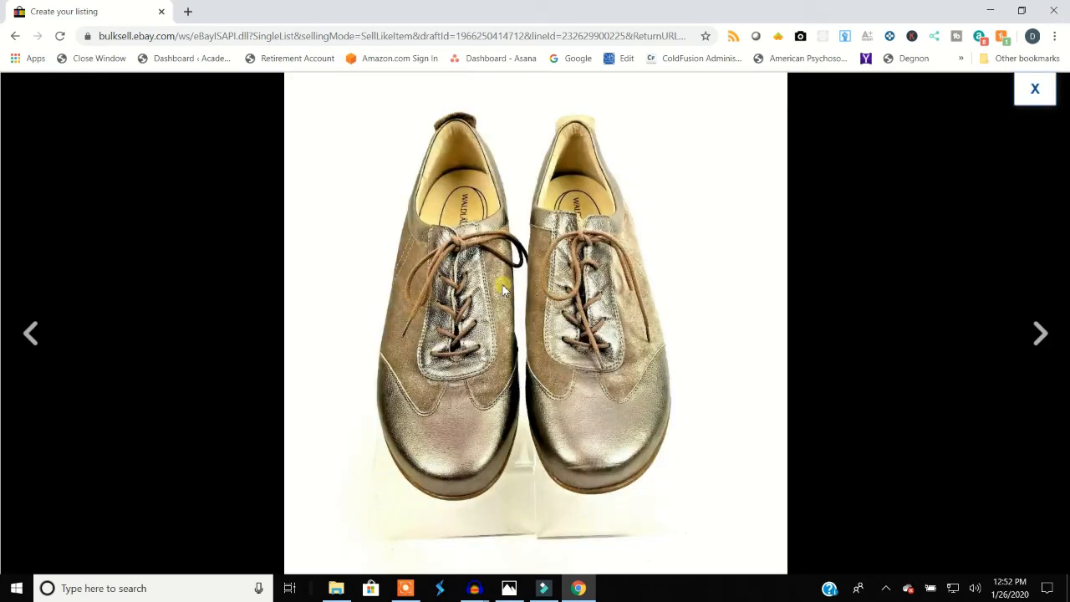
{"action": "left_click", "coordinate": [1049, 92]}
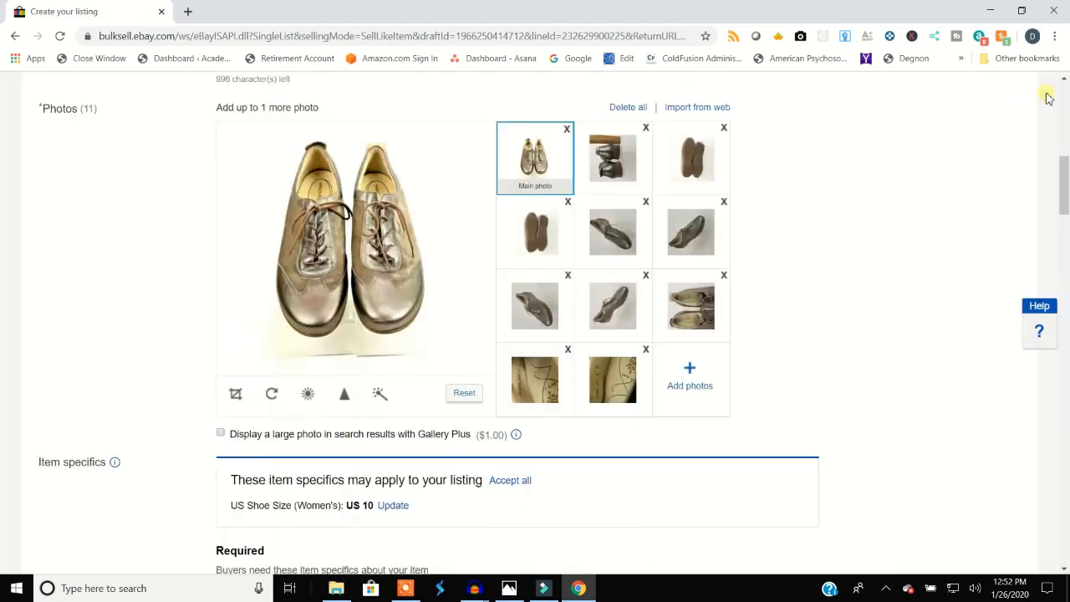
Step: Rotate the second photo, the heels with the ruler, 90° clockwise and apply automatic enhancement
{"action": "left_click", "coordinate": [626, 167]}
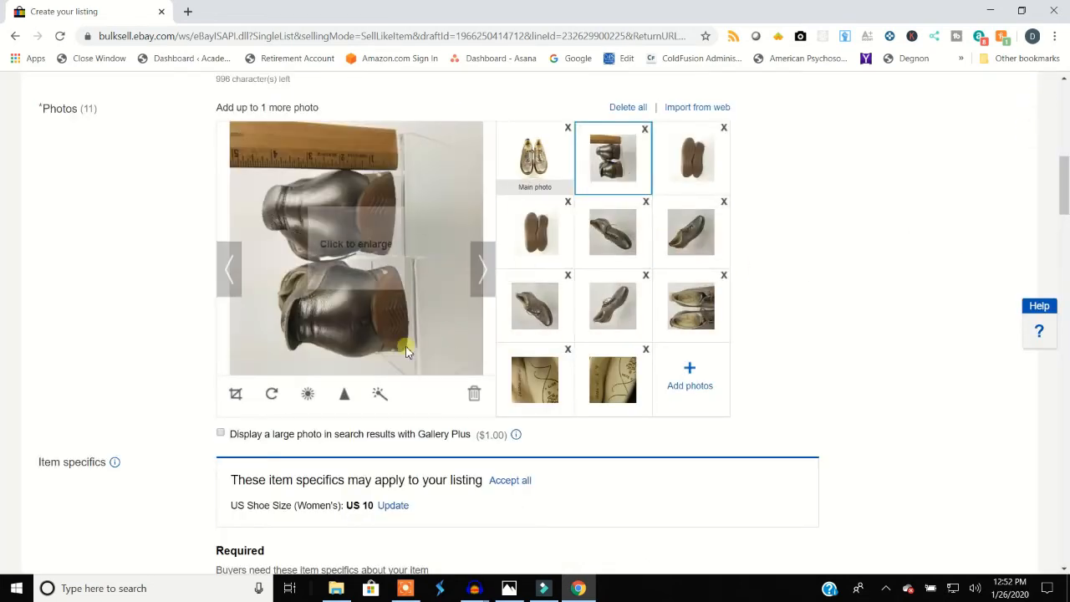
{"action": "left_click", "coordinate": [272, 394]}
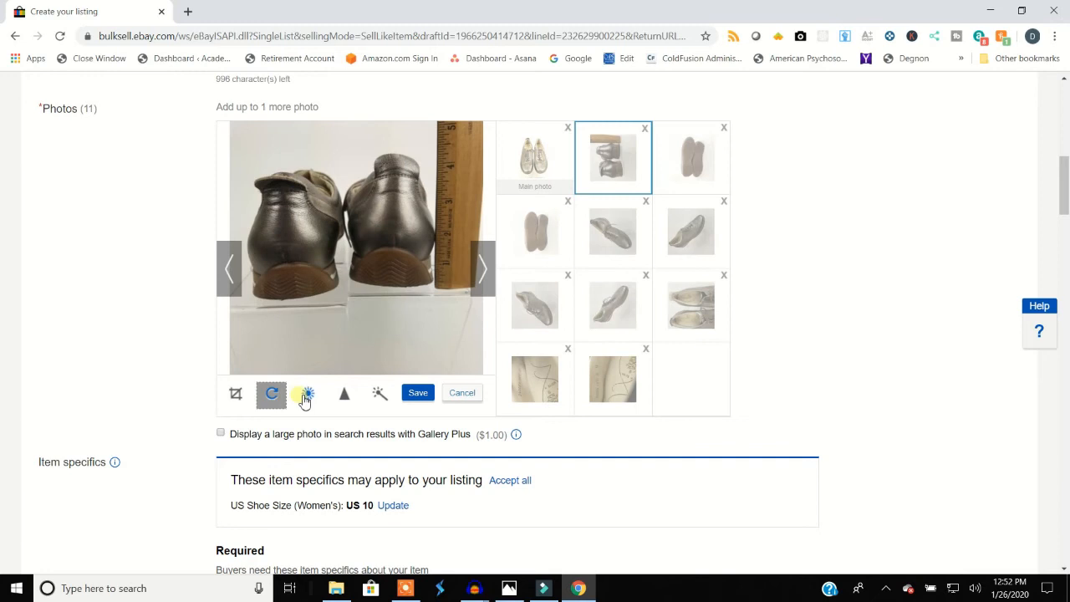
{"action": "left_click", "coordinate": [375, 397]}
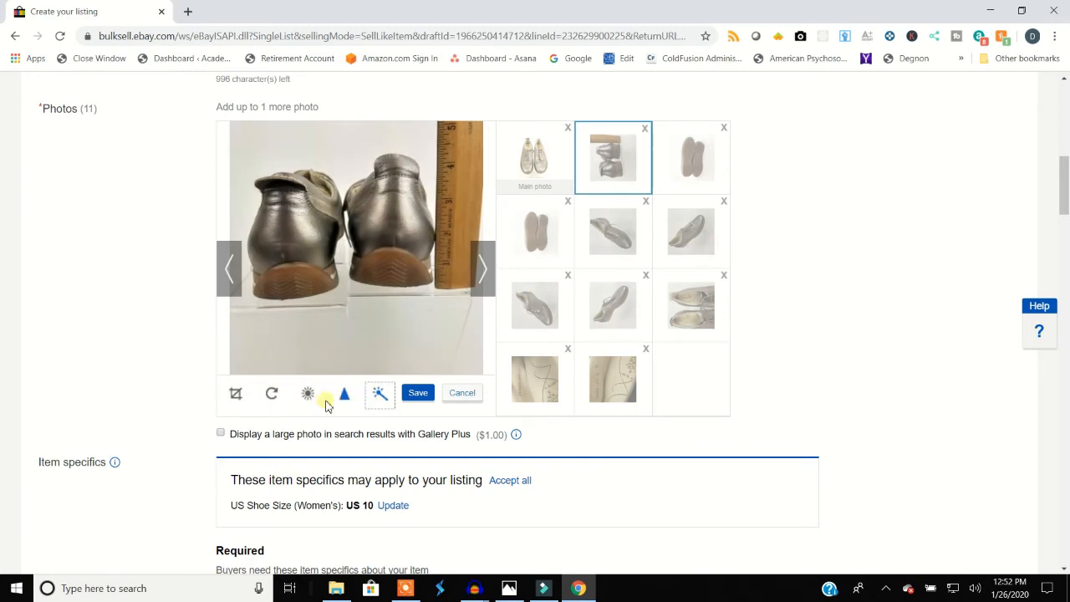
Step: Set the heel photo's brightness to 17 and contrast to 49 and save the edits
{"action": "left_click", "coordinate": [318, 399]}
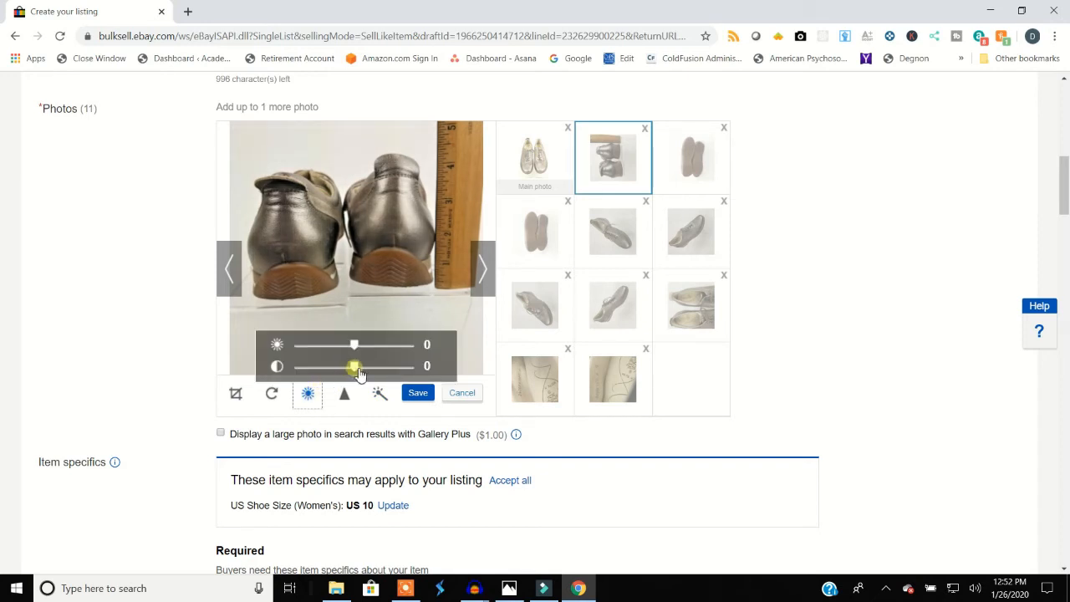
{"action": "left_click_drag", "start_coordinate": [358, 373], "coordinate": [375, 353]}
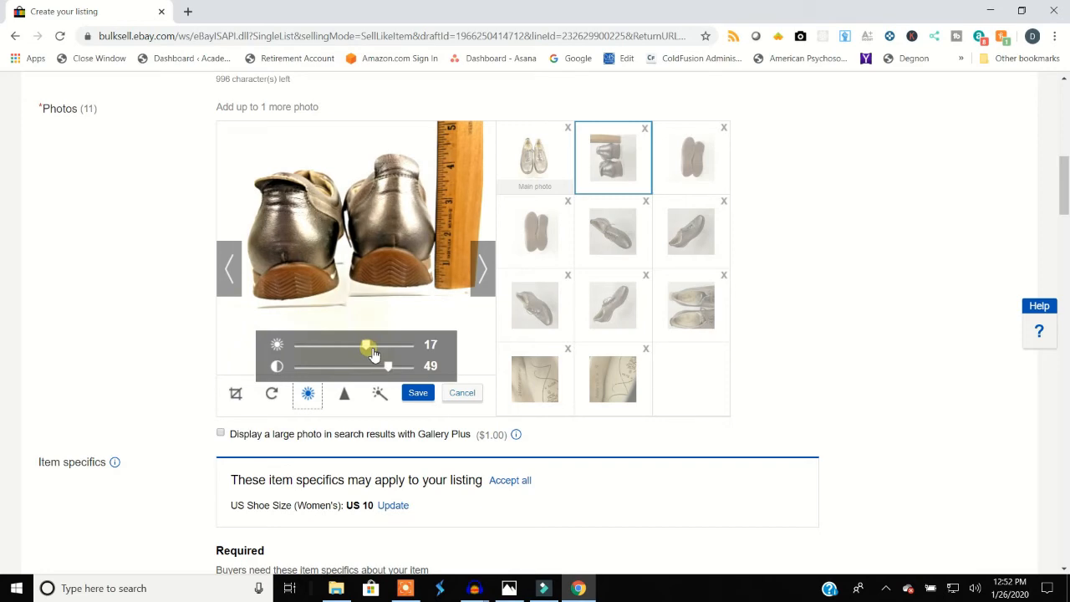
{"action": "left_click", "coordinate": [418, 393]}
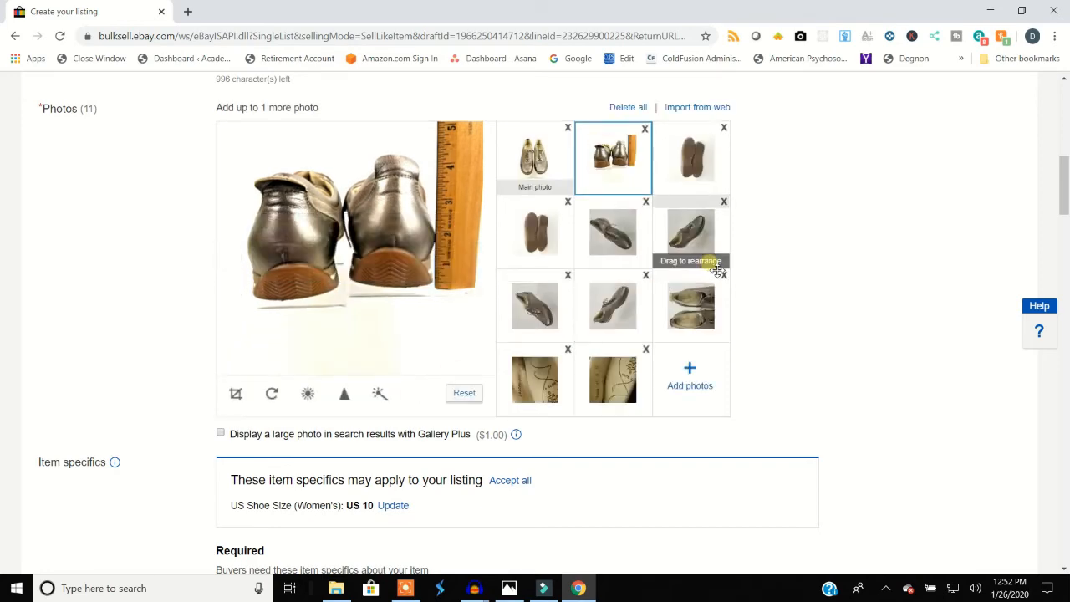
Step: Check the listing's title and details and bring up the main photo again
{"action": "scroll", "coordinate": [712, 268], "scroll_direction": "up", "scroll_amount": 4}
{"action": "scroll", "coordinate": [712, 269], "scroll_direction": "up", "scroll_amount": 2}
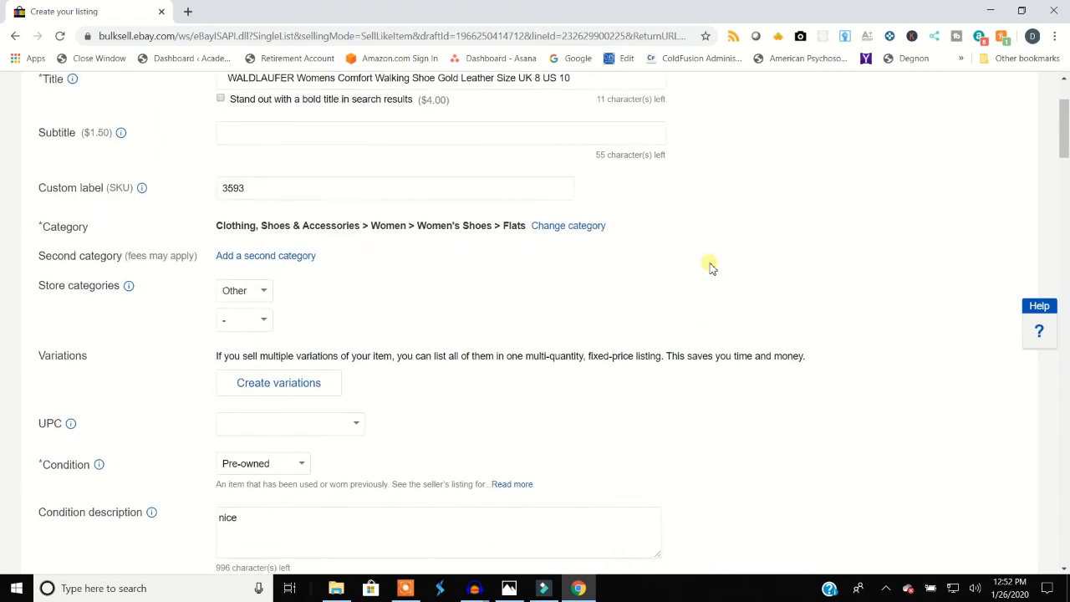
{"action": "scroll", "coordinate": [712, 268], "scroll_direction": "up", "scroll_amount": 1}
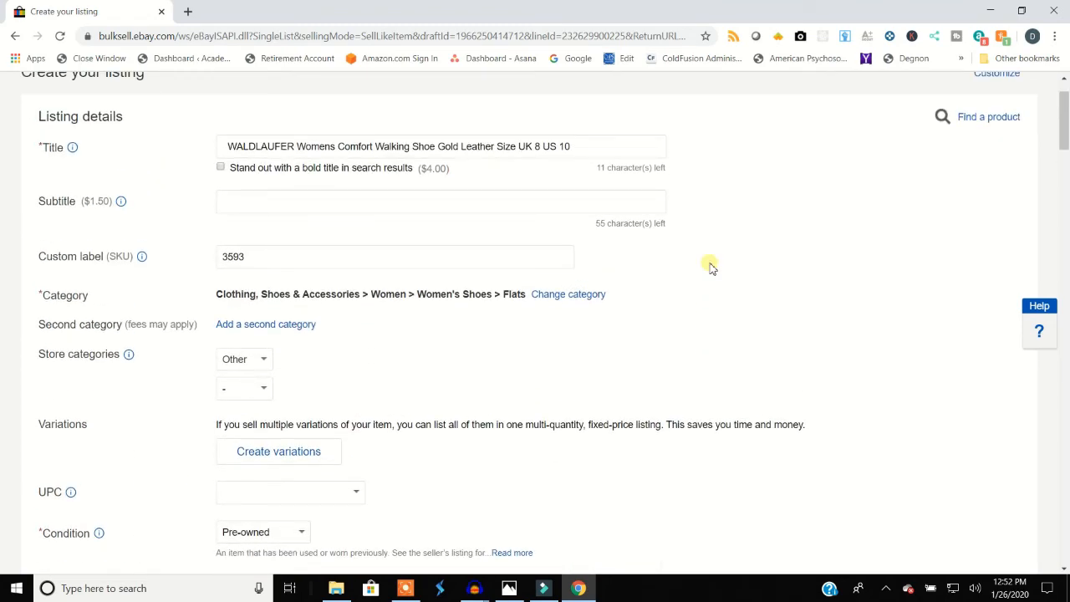
{"action": "scroll", "coordinate": [711, 268], "scroll_direction": "down", "scroll_amount": 6}
{"action": "left_click", "coordinate": [550, 250]}
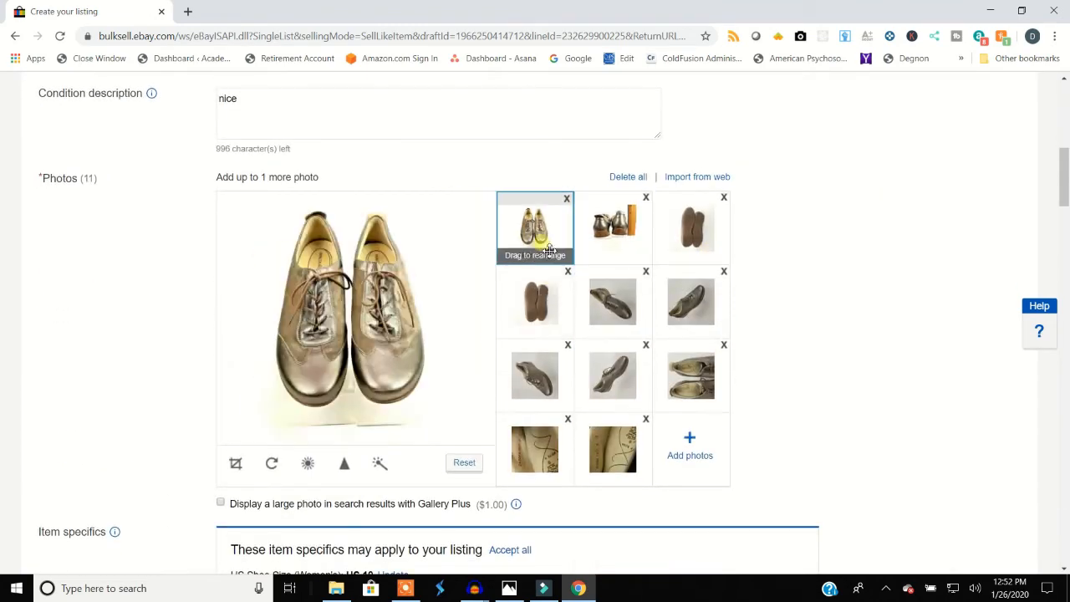
Step: Rotate the third photo, the soles, 90° clockwise, set its brightness to 20 and contrast to 52, and save it
{"action": "left_click", "coordinate": [623, 244]}
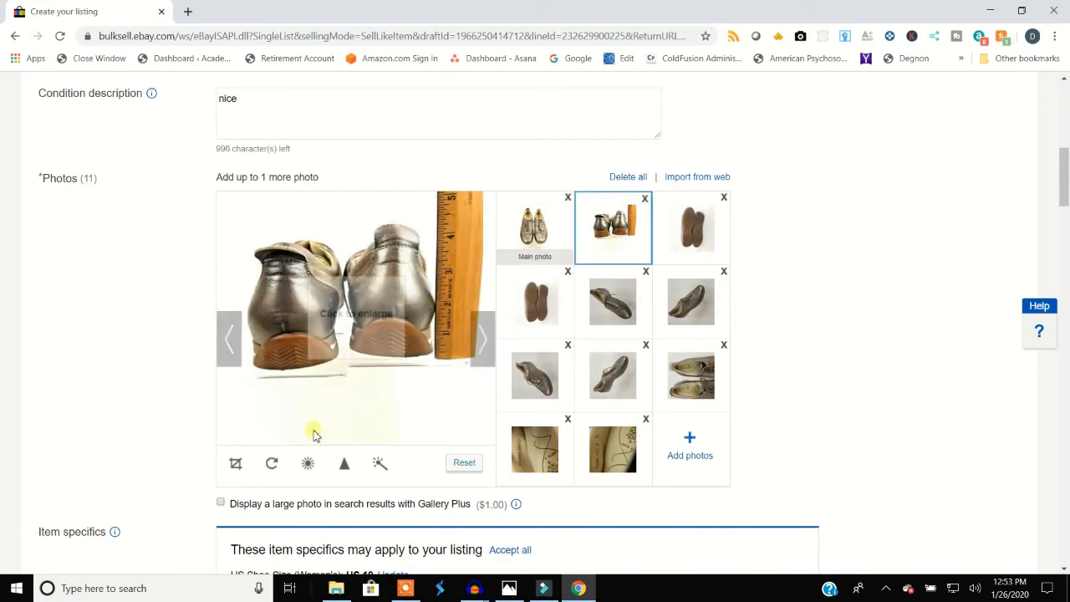
{"action": "left_click", "coordinate": [676, 252]}
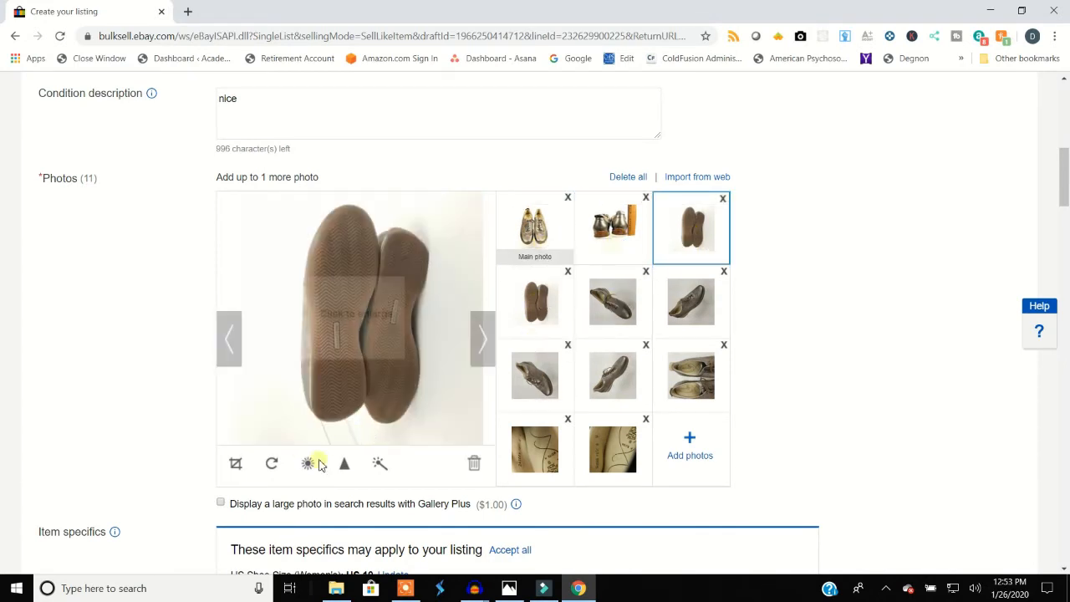
{"action": "left_click", "coordinate": [274, 465]}
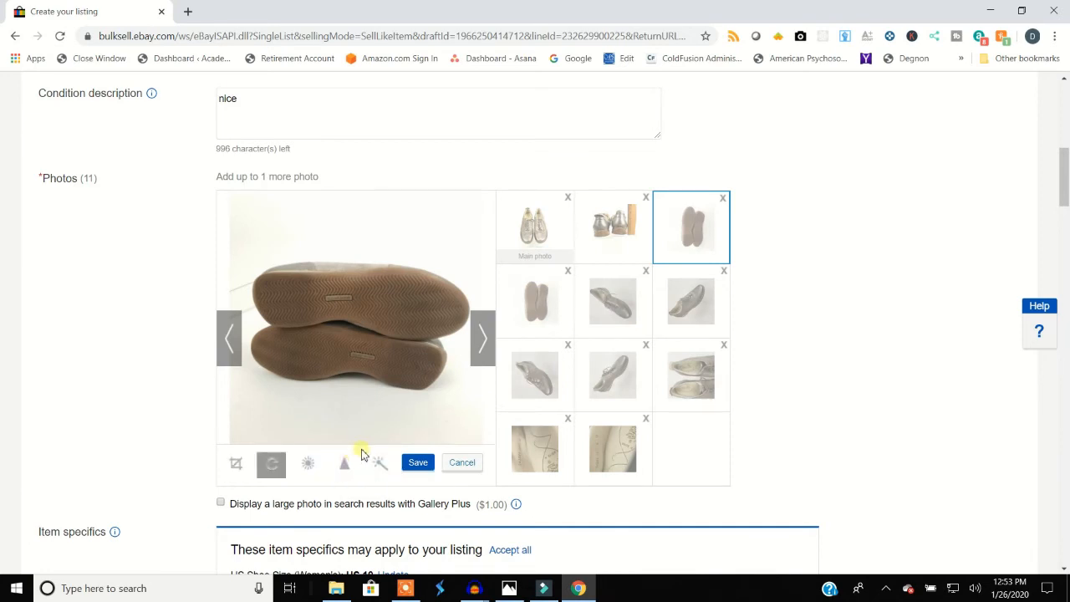
{"action": "left_click_drag", "start_coordinate": [355, 438], "coordinate": [396, 444]}
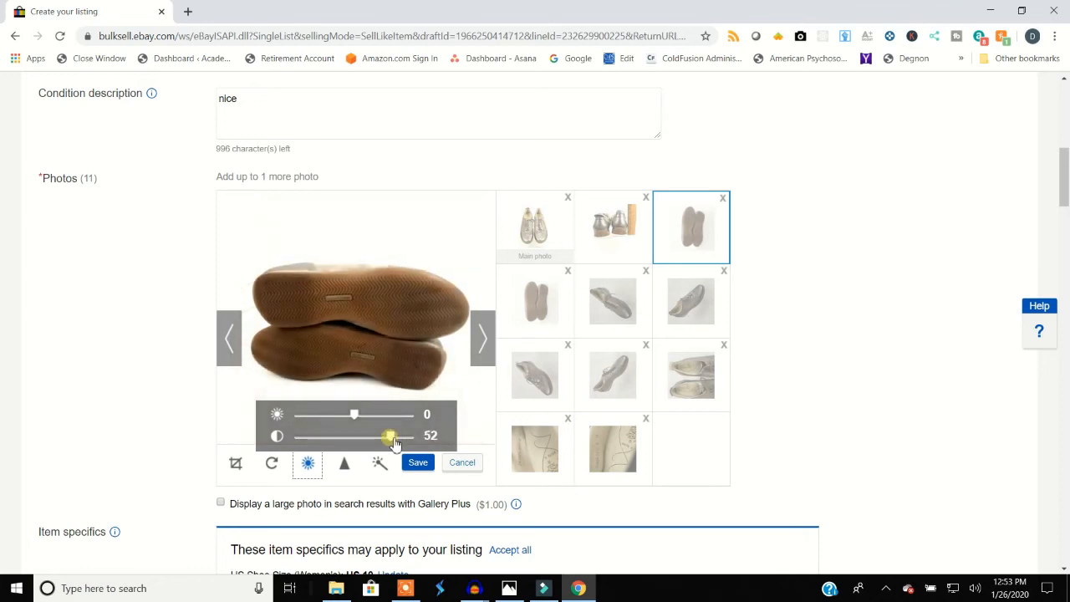
{"action": "left_click_drag", "start_coordinate": [355, 415], "coordinate": [371, 415]}
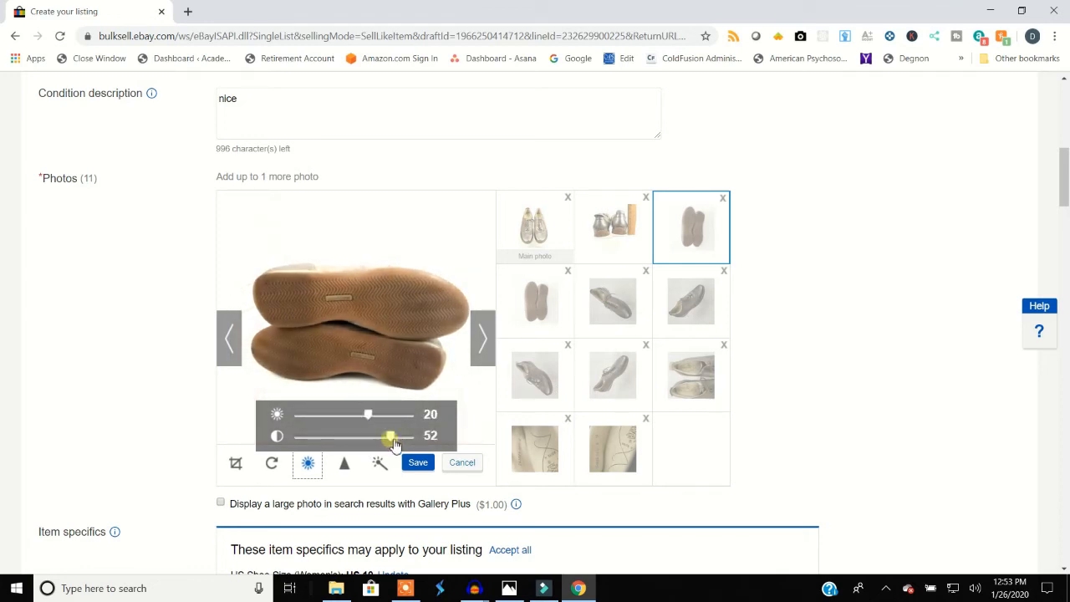
{"action": "left_click", "coordinate": [418, 463]}
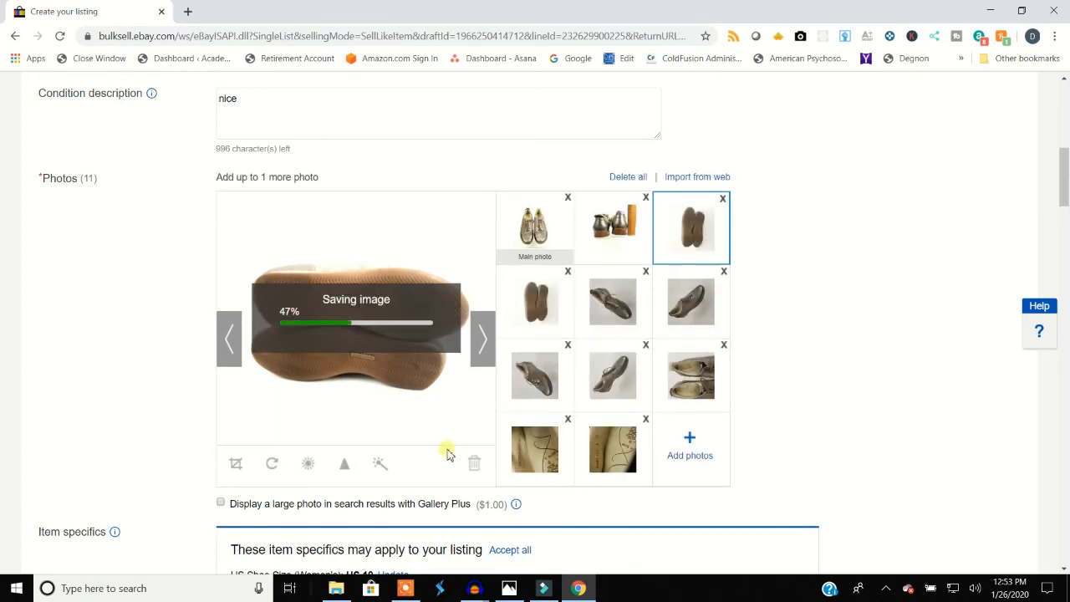
Step: Rotate the fifth photo, a single shoe, 90° clockwise, set its brightness to 30 and contrast to 67, and save it
{"action": "left_click", "coordinate": [624, 316]}
{"action": "left_click", "coordinate": [272, 464]}
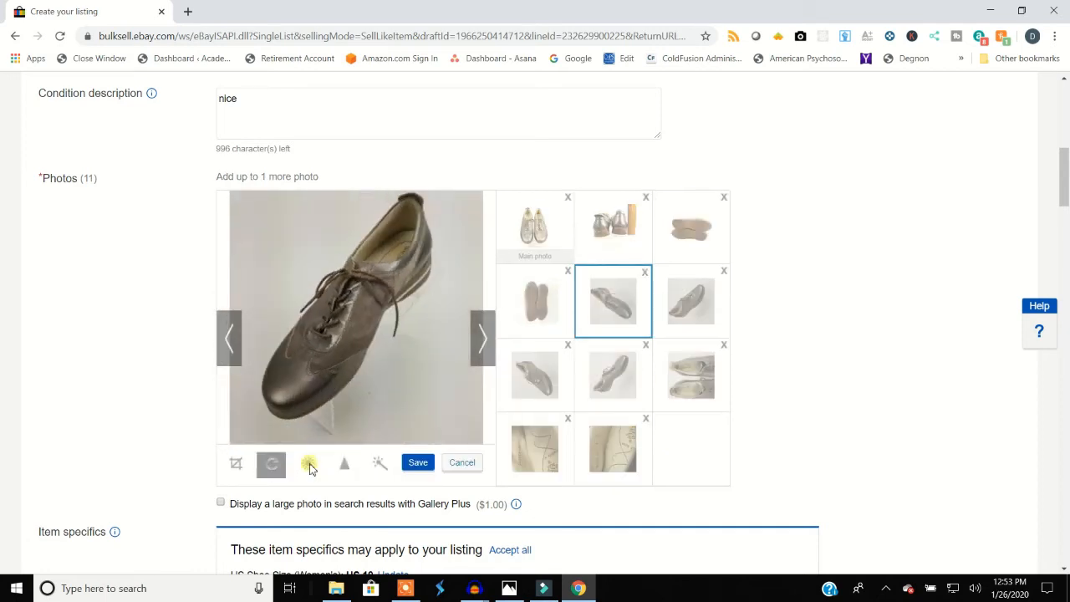
{"action": "left_click", "coordinate": [322, 462]}
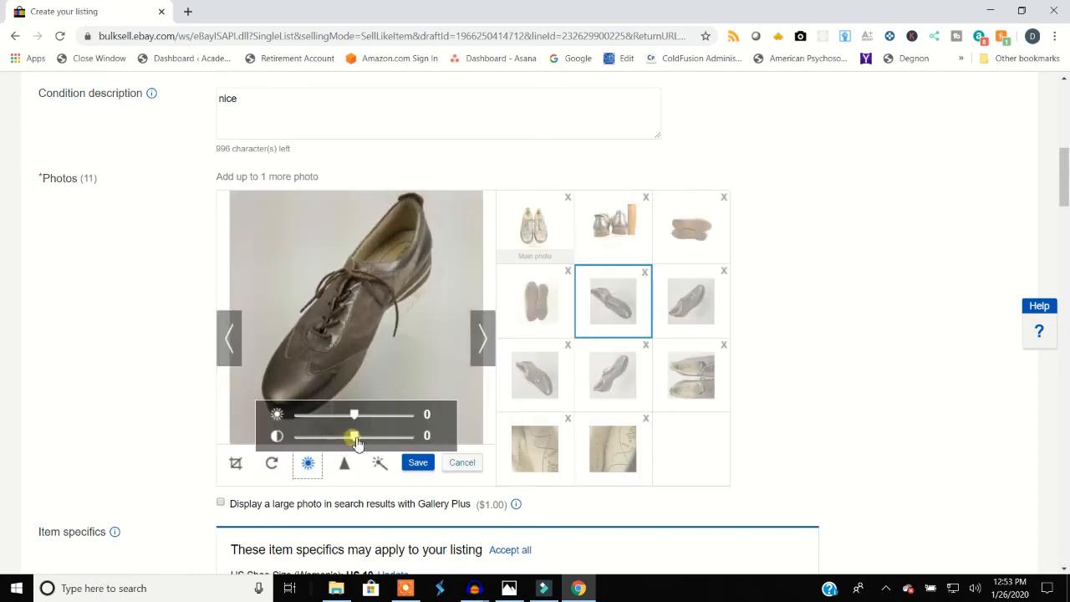
{"action": "left_click_drag", "start_coordinate": [356, 441], "coordinate": [408, 440]}
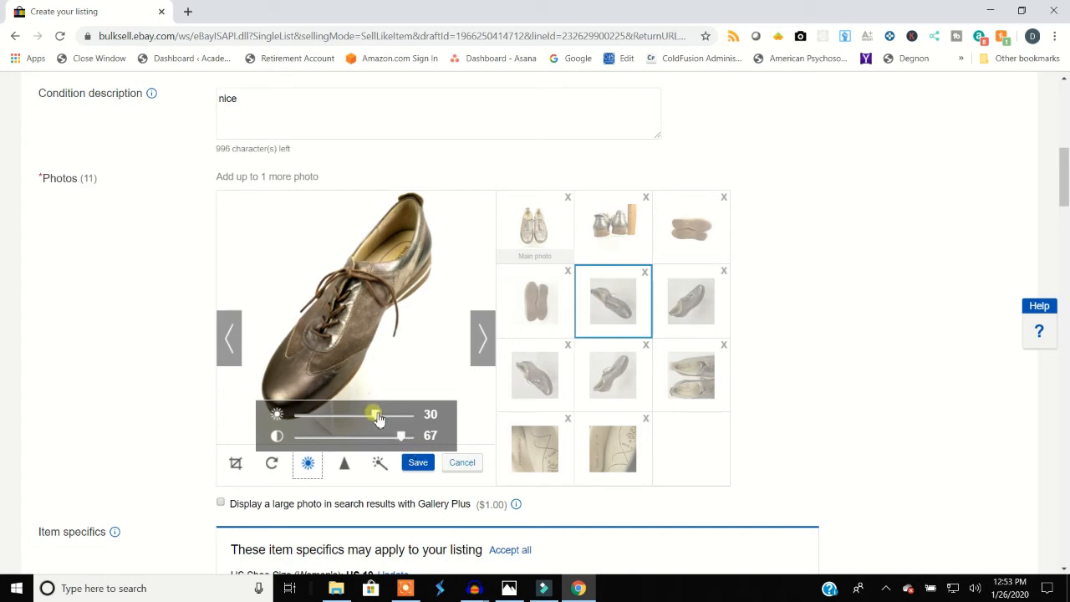
{"action": "left_click", "coordinate": [418, 462]}
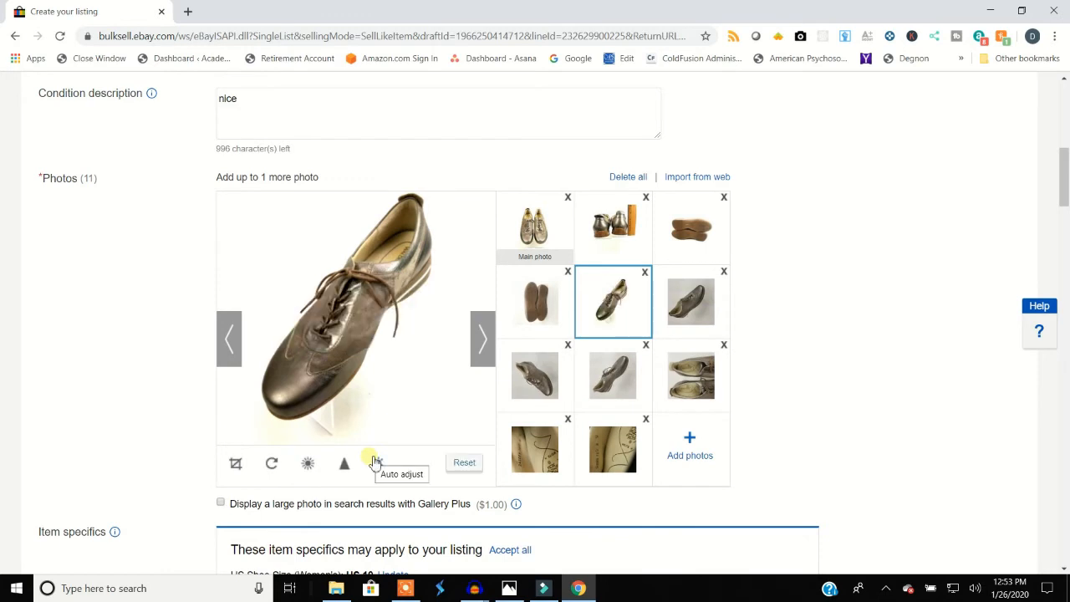
Step: Adjust the saved fifth photo again with brightness 6 and contrast 30 and save it
{"action": "left_click", "coordinate": [308, 465]}
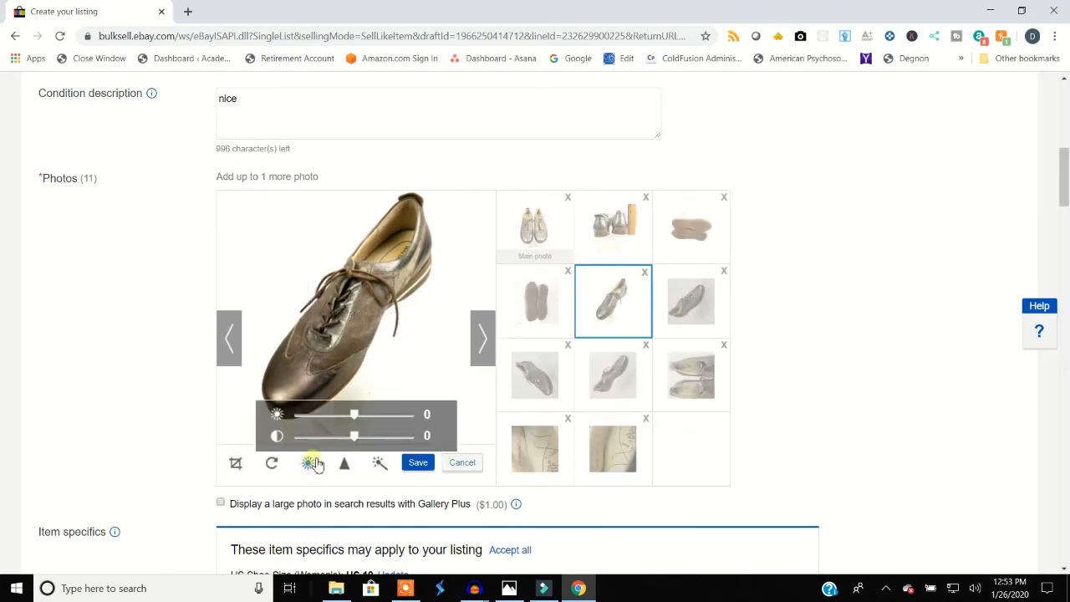
{"action": "mouse_move", "coordinate": [359, 438]}
{"action": "left_mouse_down"}
{"action": "mouse_move", "coordinate": [376, 436]}
{"action": "mouse_move", "coordinate": [366, 420]}
{"action": "left_mouse_up"}
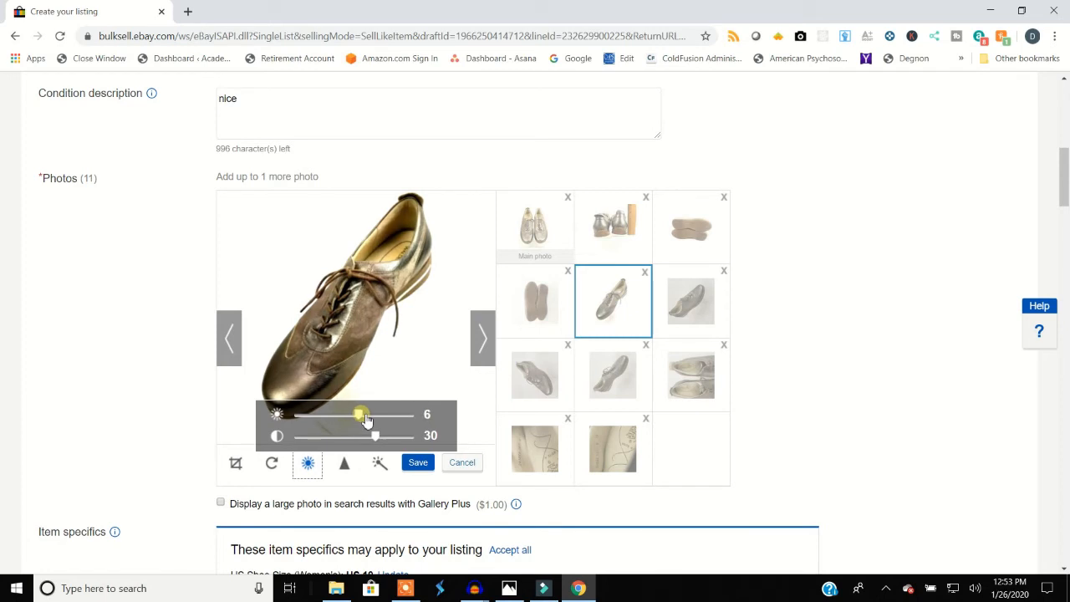
{"action": "left_click", "coordinate": [421, 463]}
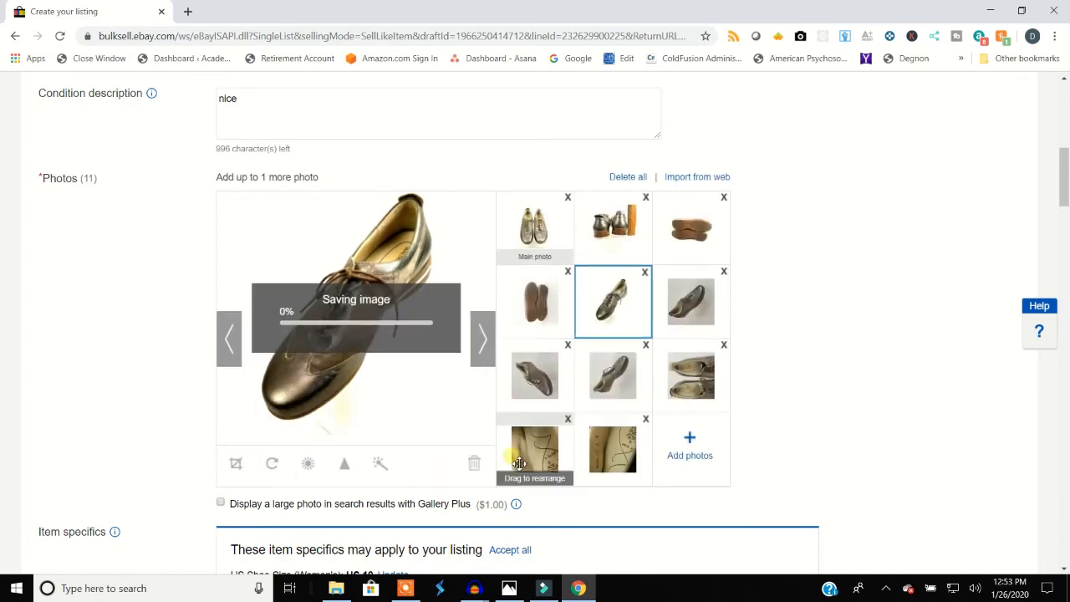
Step: Rotate the sixth photo, a single shoe, 90° clockwise and apply automatic adjustment
{"action": "left_click", "coordinate": [692, 316]}
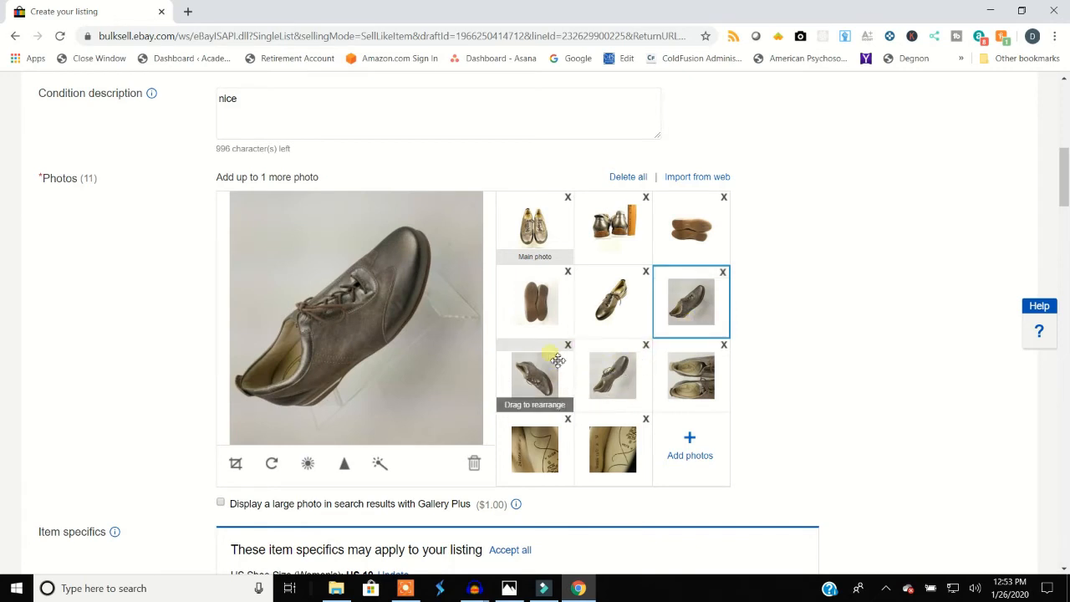
{"action": "left_click", "coordinate": [283, 467]}
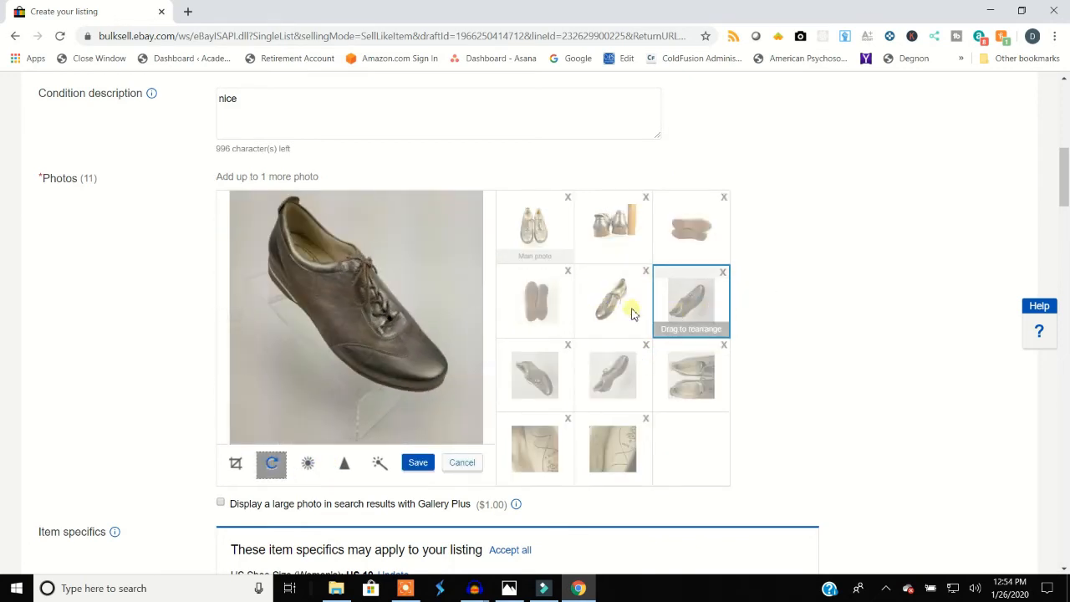
{"action": "left_click", "coordinate": [381, 470]}
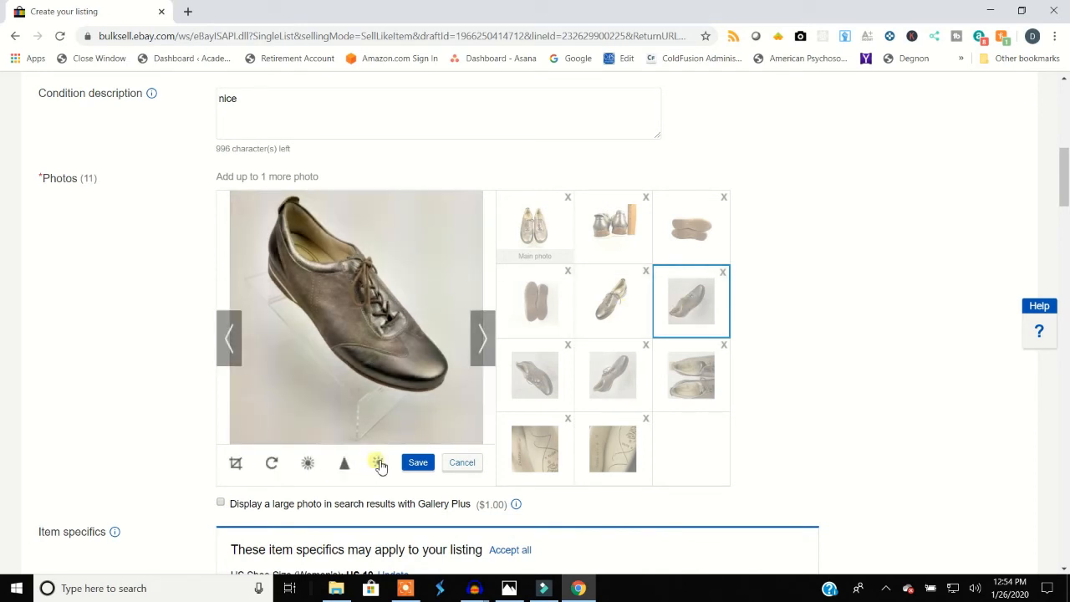
Step: Set the sixth photo's contrast to 65, raise its brightness to slightly below 31, and save it
{"action": "left_click", "coordinate": [314, 470]}
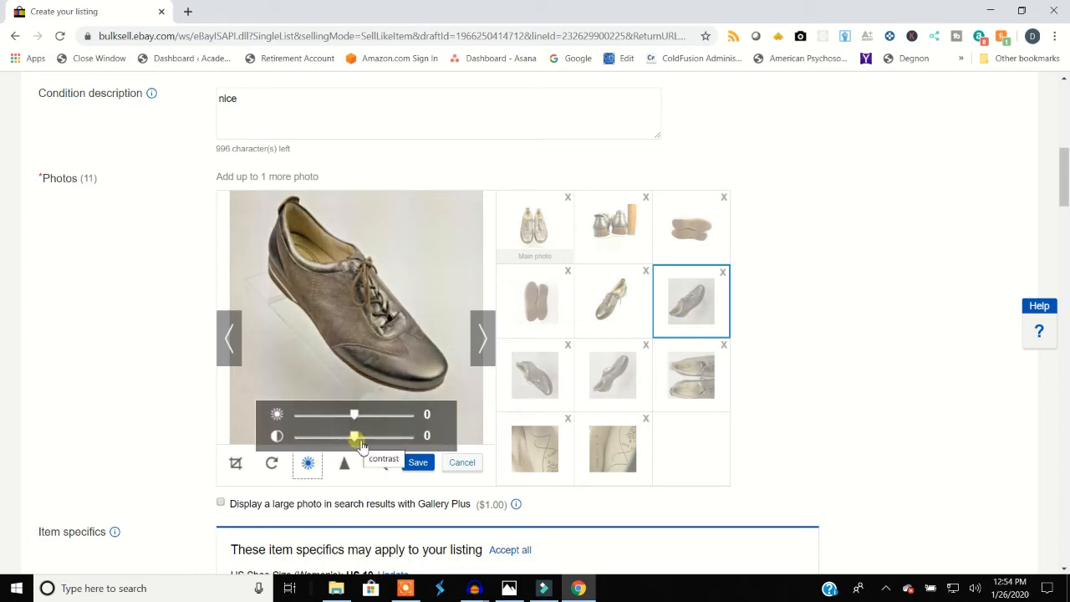
{"action": "left_click_drag", "start_coordinate": [362, 444], "coordinate": [384, 422]}
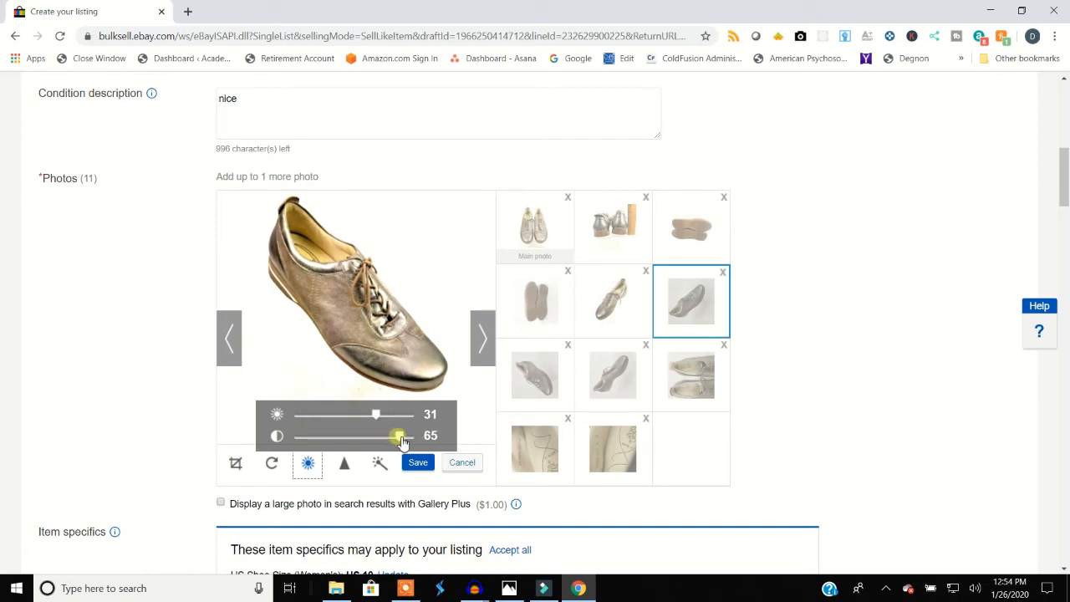
{"action": "mouse_move", "coordinate": [378, 423]}
{"action": "left_mouse_down"}
{"action": "mouse_move", "coordinate": [392, 435]}
{"action": "mouse_move", "coordinate": [366, 424]}
{"action": "left_mouse_up"}
{"action": "left_click", "coordinate": [418, 464]}
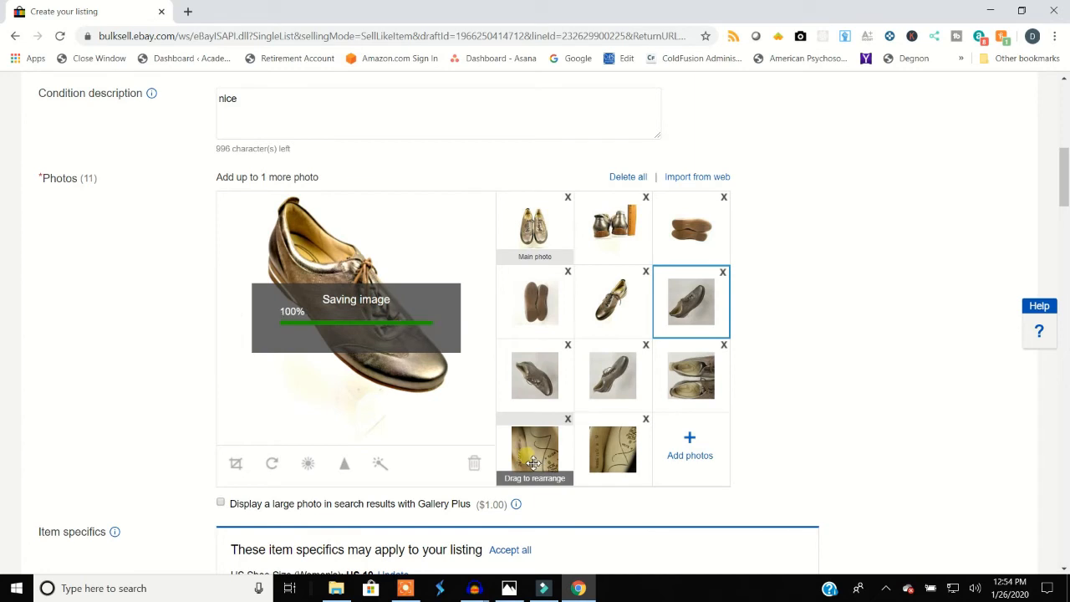
Step: Rotate the seventh photo 90° clockwise, set its brightness to 33 and contrast to 55, and save it
{"action": "left_click", "coordinate": [548, 393]}
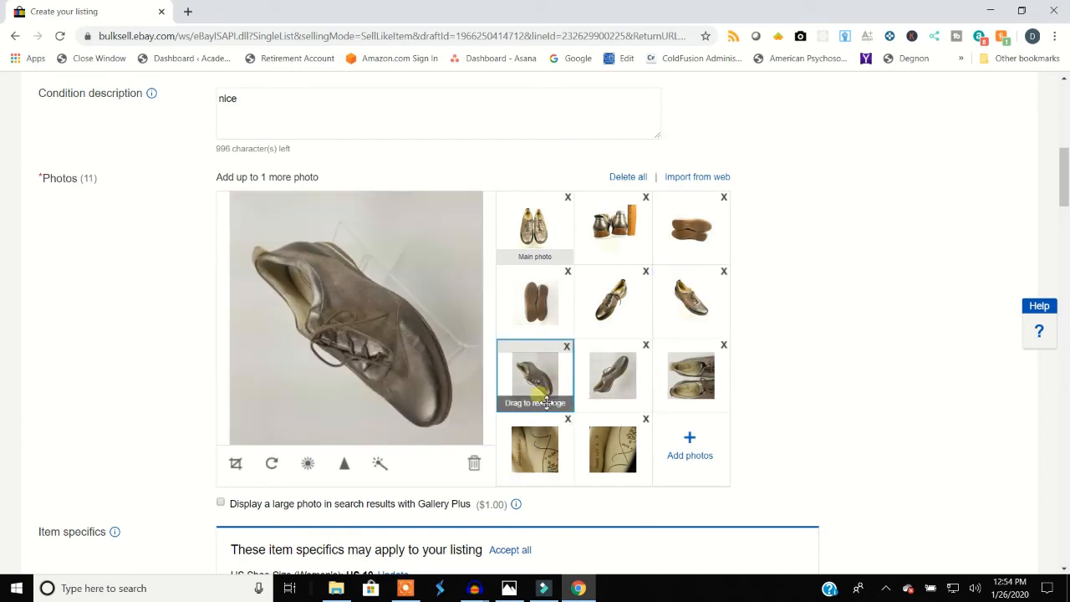
{"action": "left_click", "coordinate": [273, 465]}
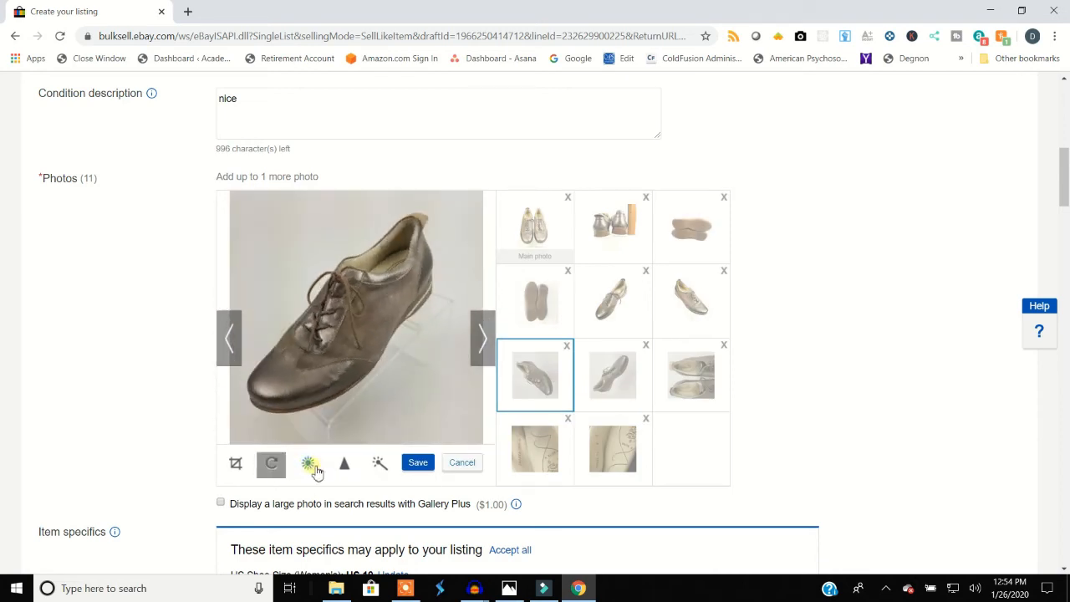
{"action": "left_click", "coordinate": [310, 465]}
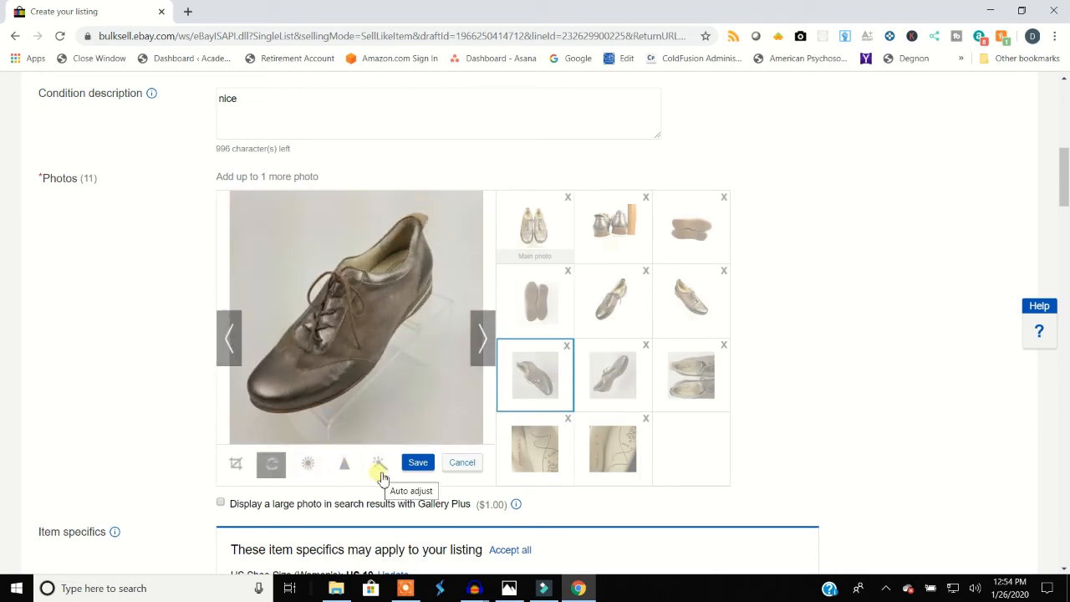
{"action": "left_click_drag", "start_coordinate": [360, 443], "coordinate": [393, 436]}
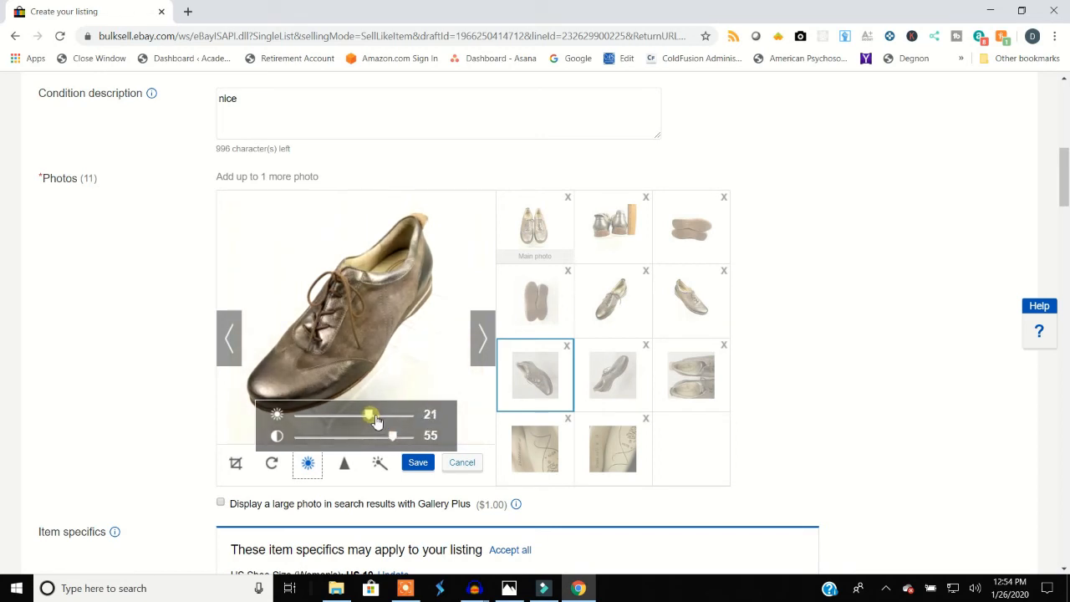
{"action": "left_click_drag", "start_coordinate": [379, 421], "coordinate": [384, 423]}
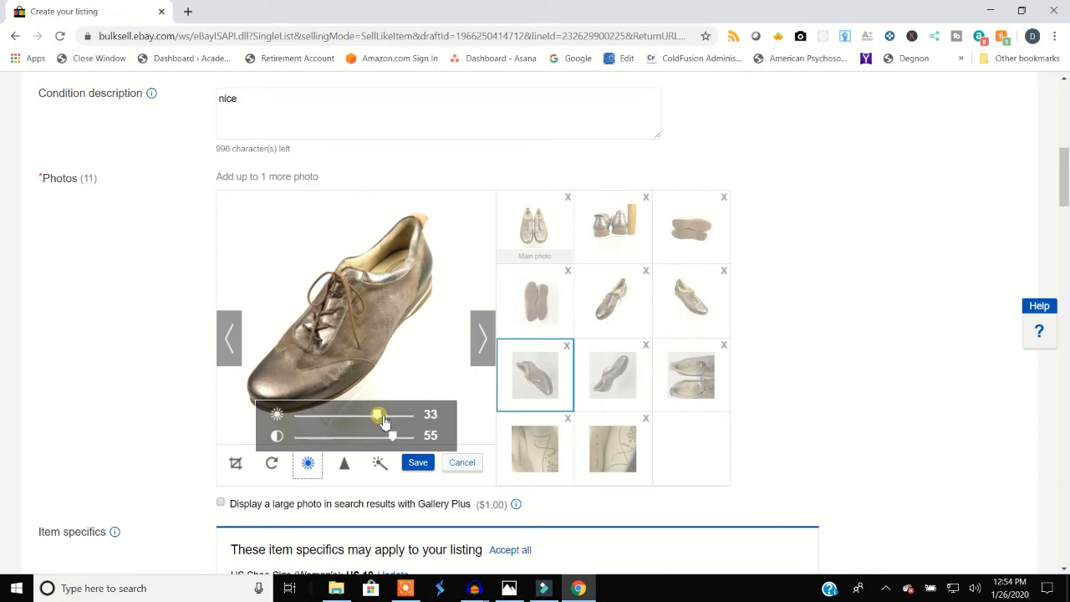
{"action": "left_click", "coordinate": [421, 462]}
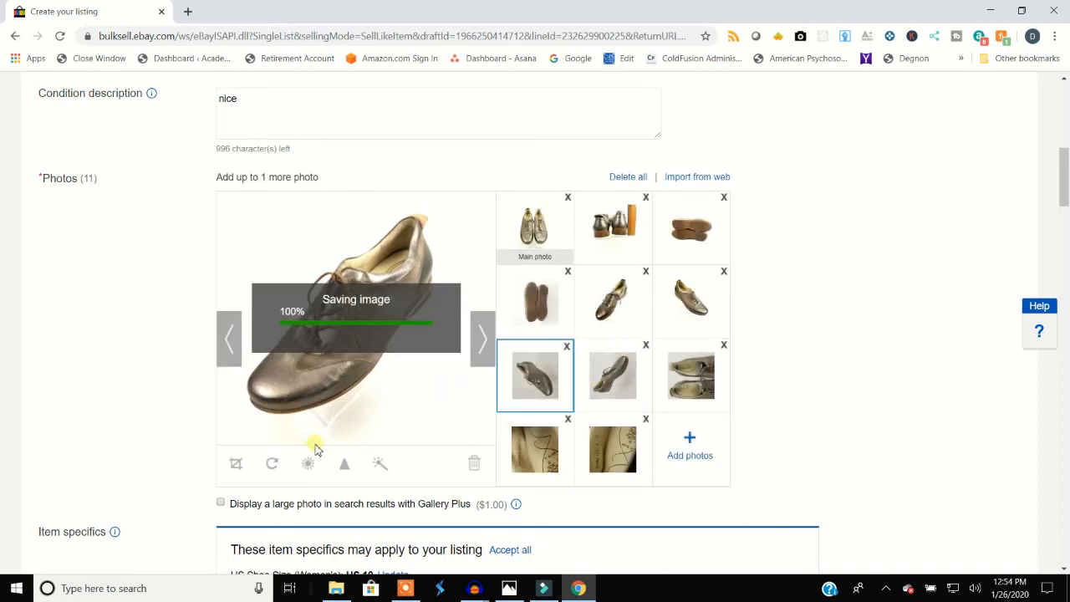
Step: Rotate the eighth photo 90° clockwise, set its brightness to 21 and contrast to 55, and save it
{"action": "left_click", "coordinate": [618, 376]}
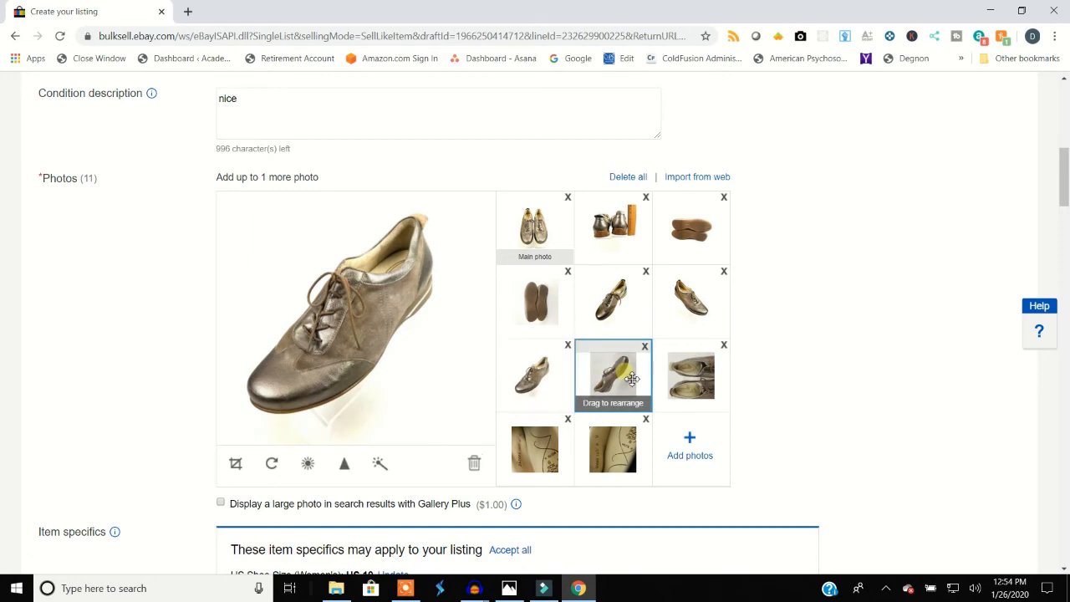
{"action": "left_click", "coordinate": [272, 464]}
{"action": "left_click", "coordinate": [310, 464]}
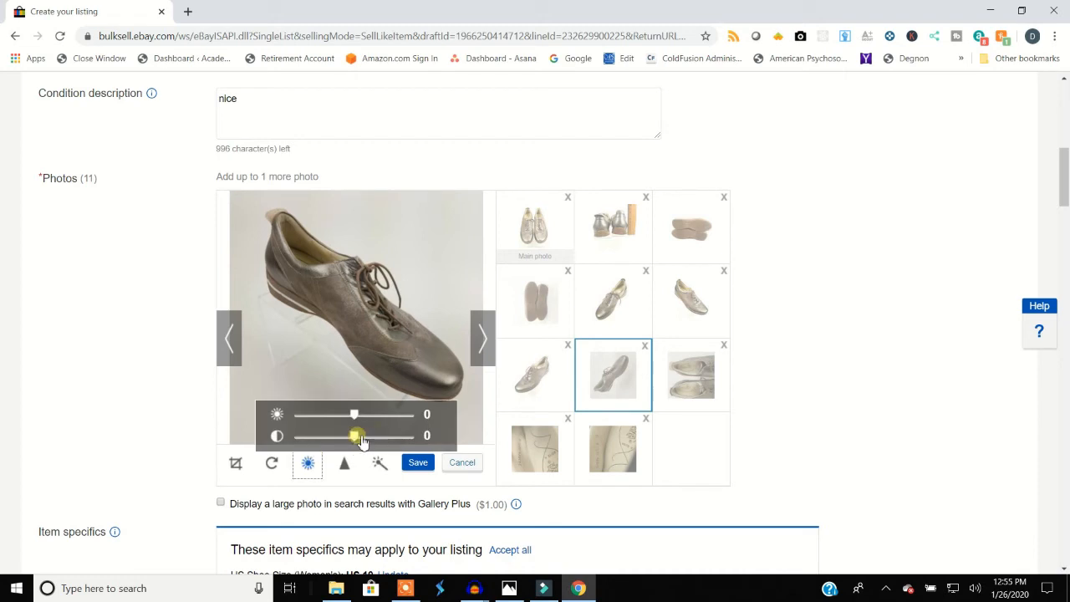
{"action": "left_click_drag", "start_coordinate": [358, 442], "coordinate": [376, 423]}
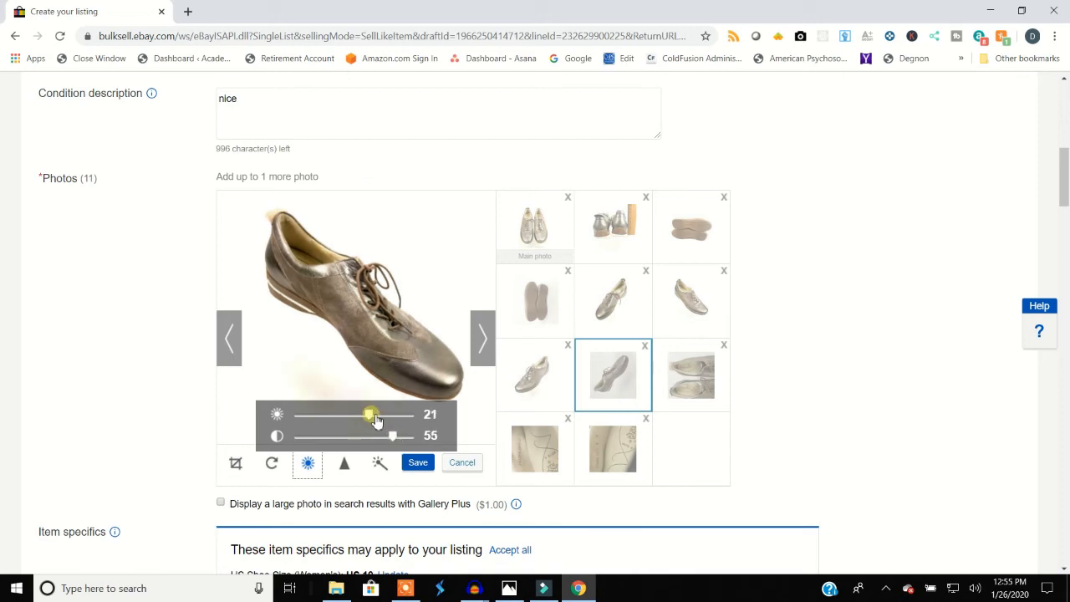
{"action": "left_click", "coordinate": [422, 468]}
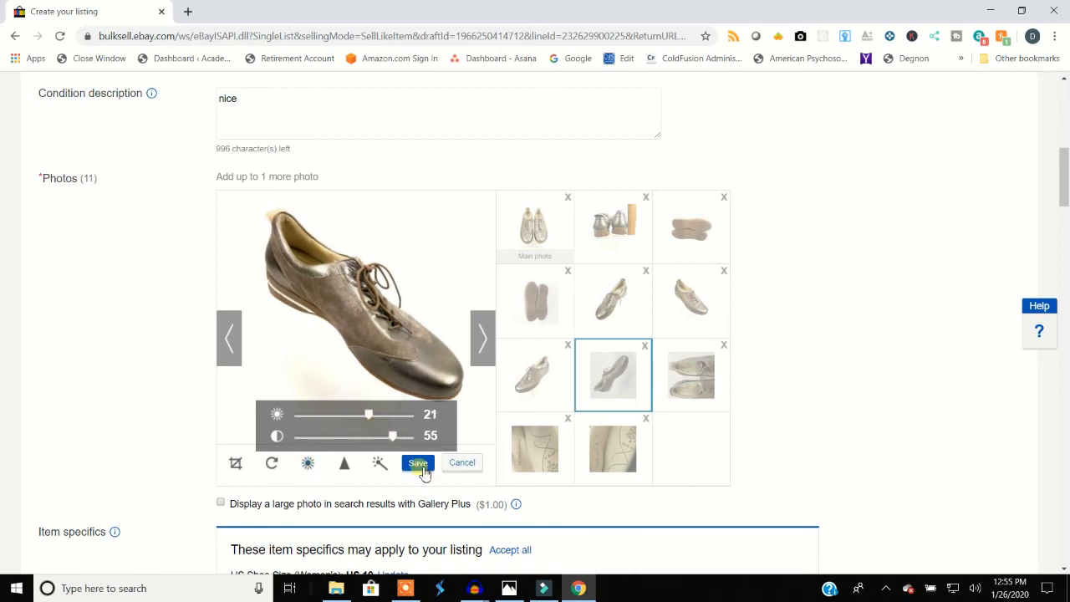
Step: Rotate the ninth photo, the insoles, 90° clockwise, auto-adjust it, set brightness to 6 and contrast to 26, and save it
{"action": "left_click", "coordinate": [703, 386]}
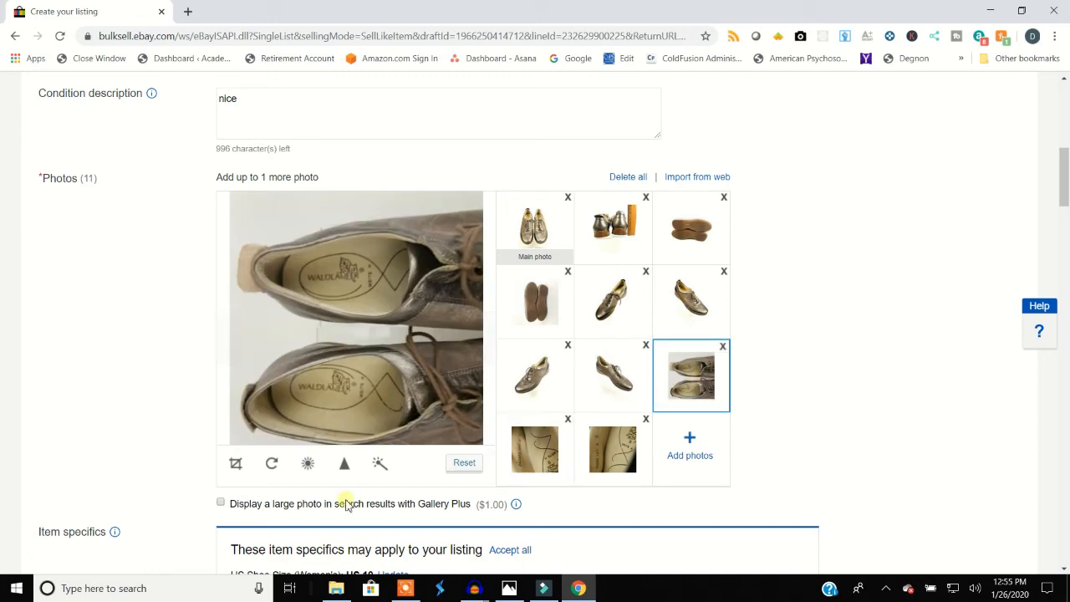
{"action": "left_click", "coordinate": [272, 463]}
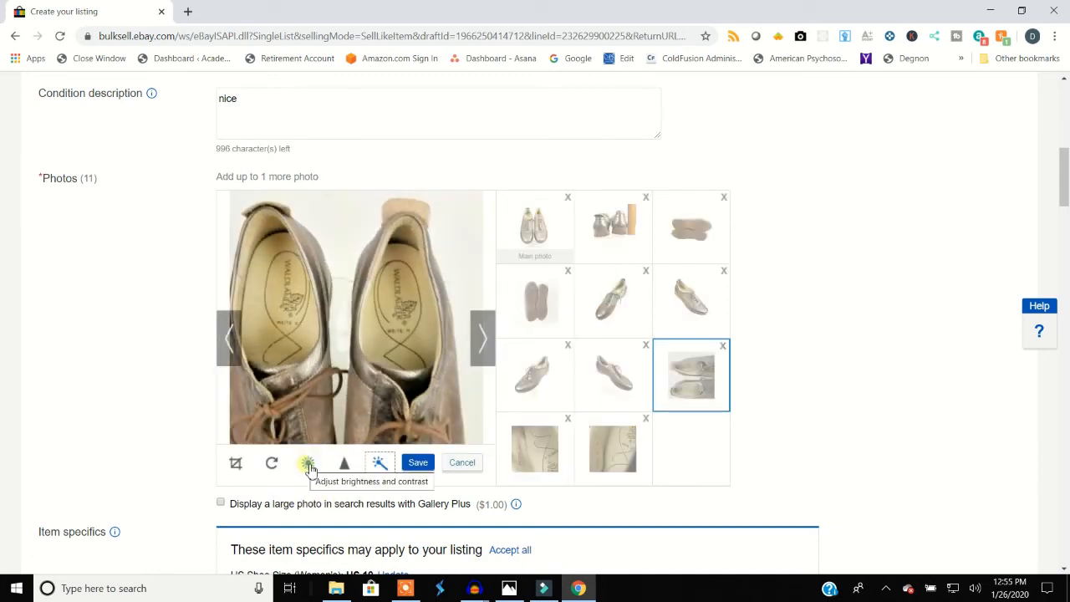
{"action": "left_click", "coordinate": [307, 464]}
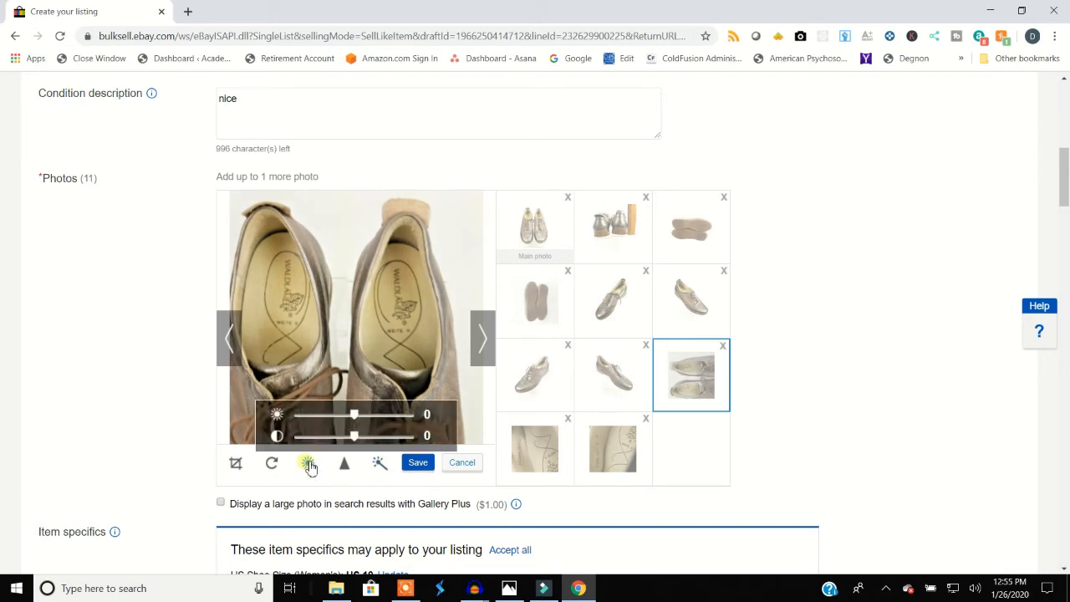
{"action": "mouse_move", "coordinate": [354, 436]}
{"action": "left_mouse_down"}
{"action": "mouse_move", "coordinate": [374, 444]}
{"action": "mouse_move", "coordinate": [361, 422]}
{"action": "left_mouse_up"}
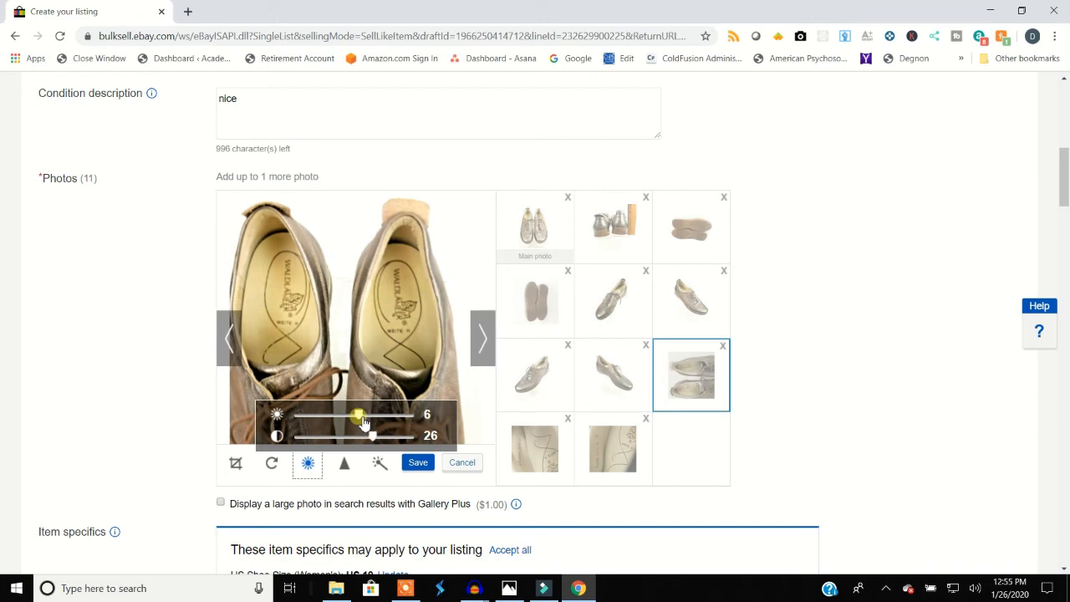
{"action": "left_click", "coordinate": [420, 464]}
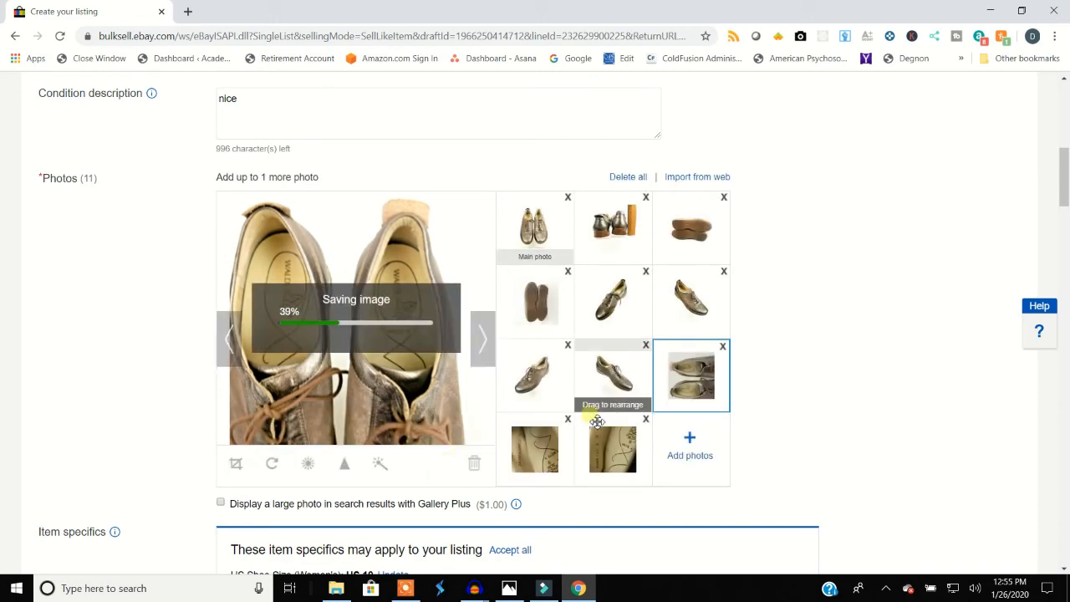
Step: Rotate the tenth and eleventh photos, the close-ups of the inner size markings, 90° clockwise and save each one
{"action": "left_click", "coordinate": [540, 454]}
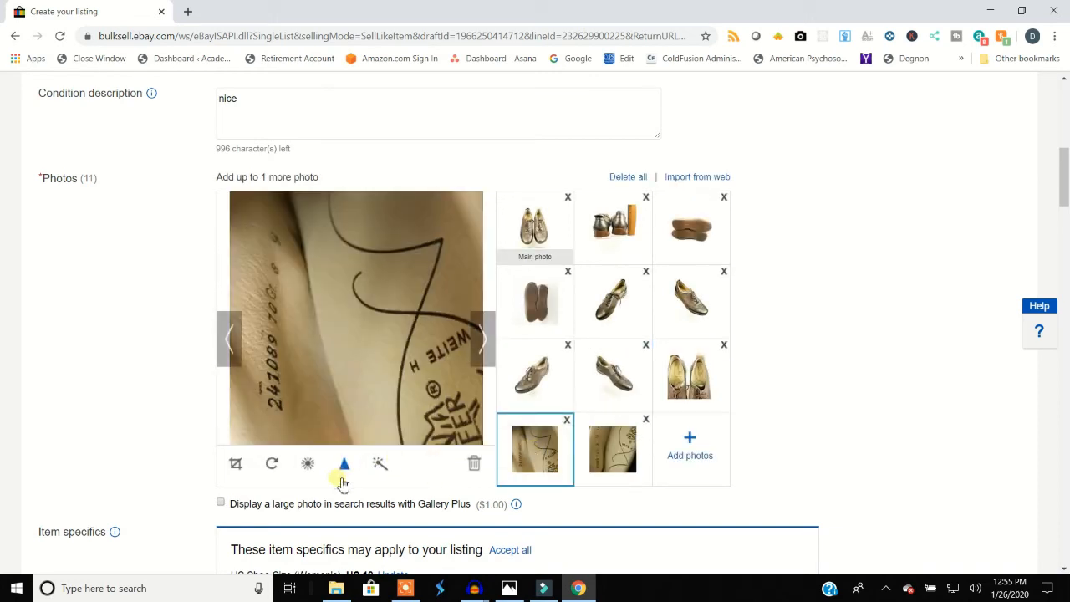
{"action": "left_click", "coordinate": [280, 471]}
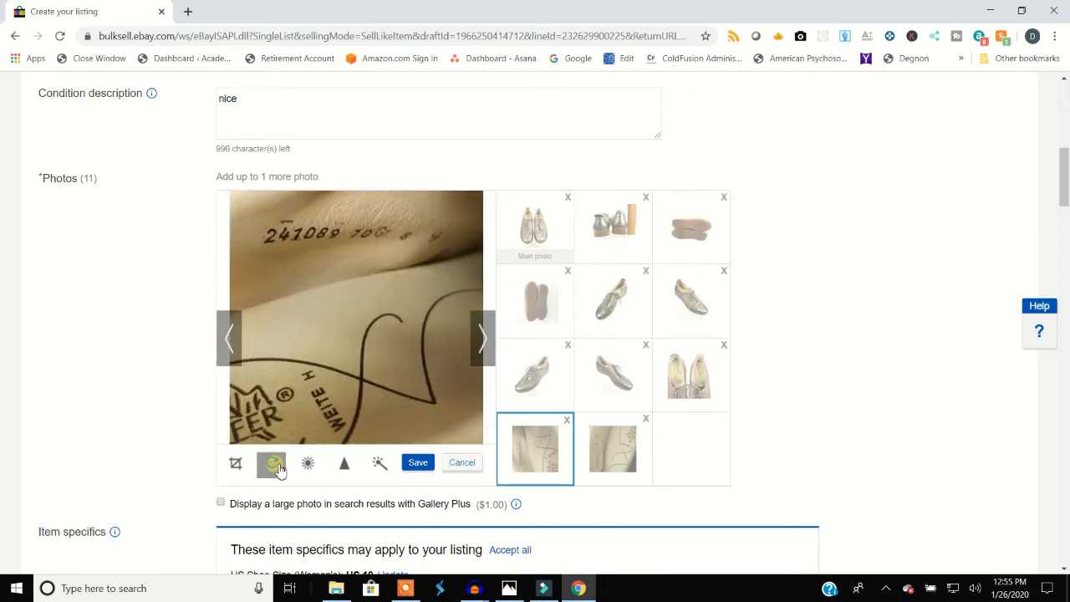
{"action": "left_click", "coordinate": [415, 464]}
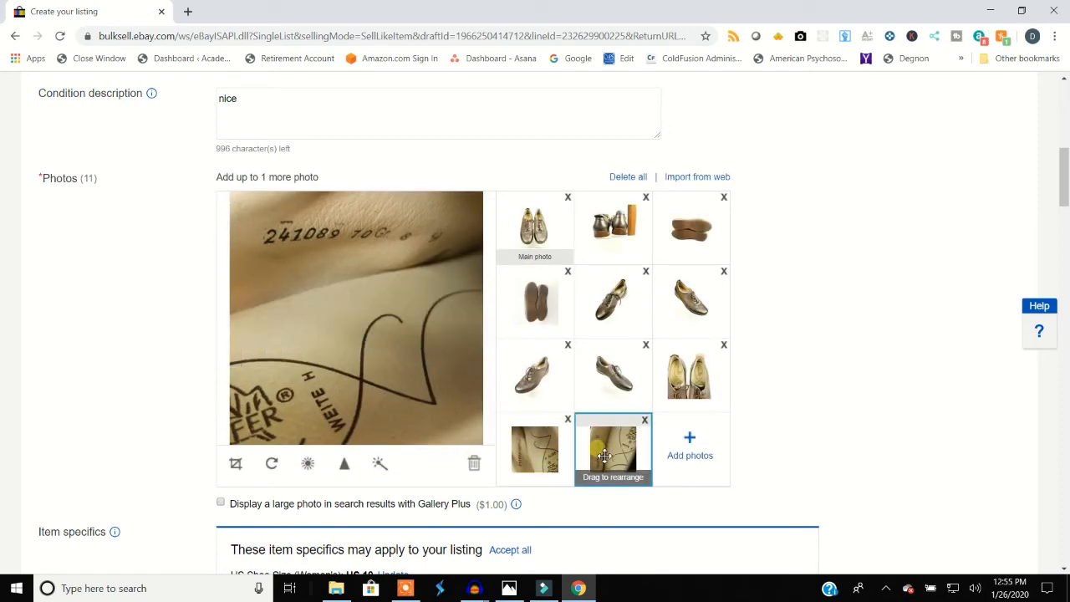
{"action": "left_click", "coordinate": [605, 455]}
{"action": "left_click", "coordinate": [279, 469]}
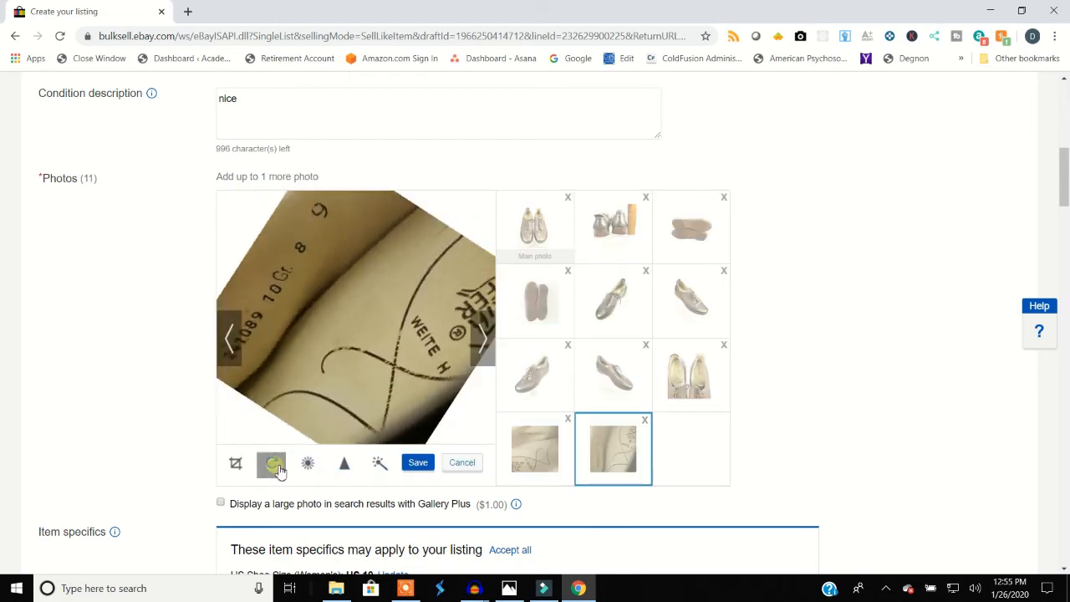
{"action": "left_click", "coordinate": [428, 466]}
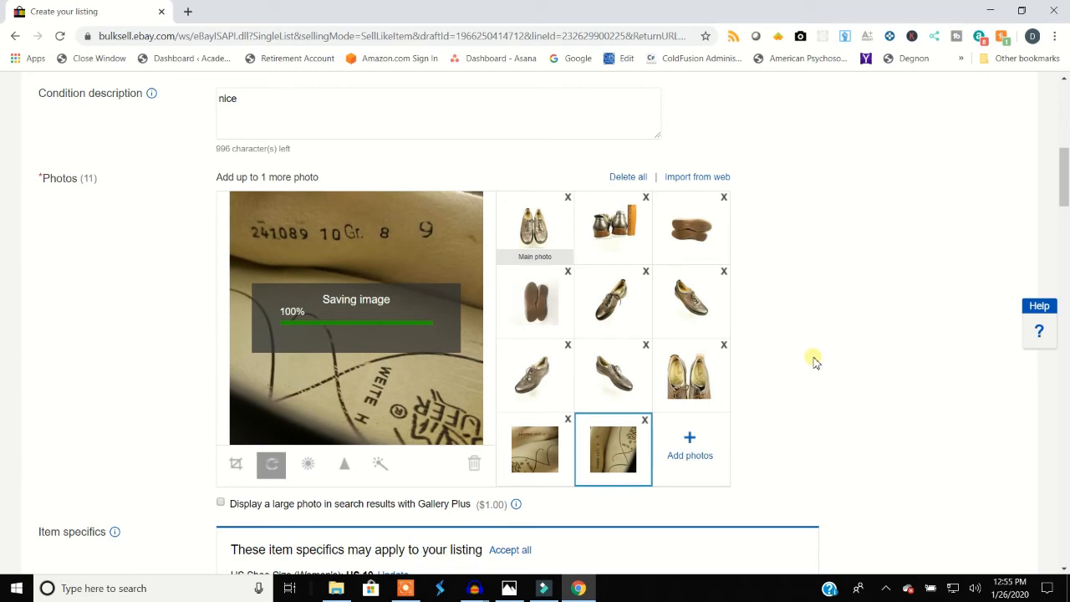
{"action": "scroll", "coordinate": [811, 361], "scroll_direction": "down", "scroll_amount": 15}
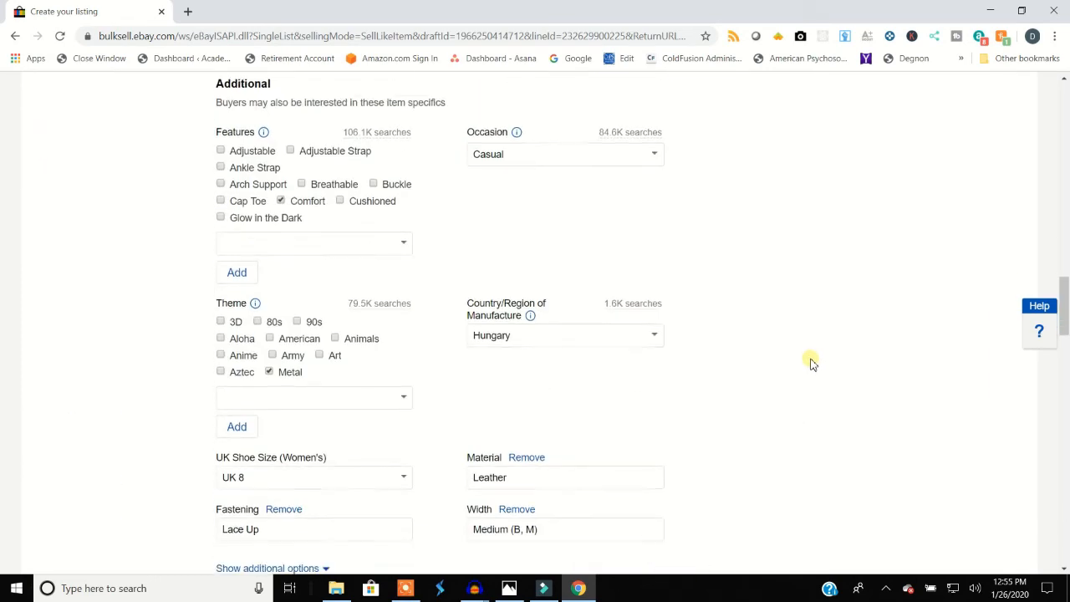
{"action": "scroll", "coordinate": [811, 361], "scroll_direction": "down", "scroll_amount": 20}
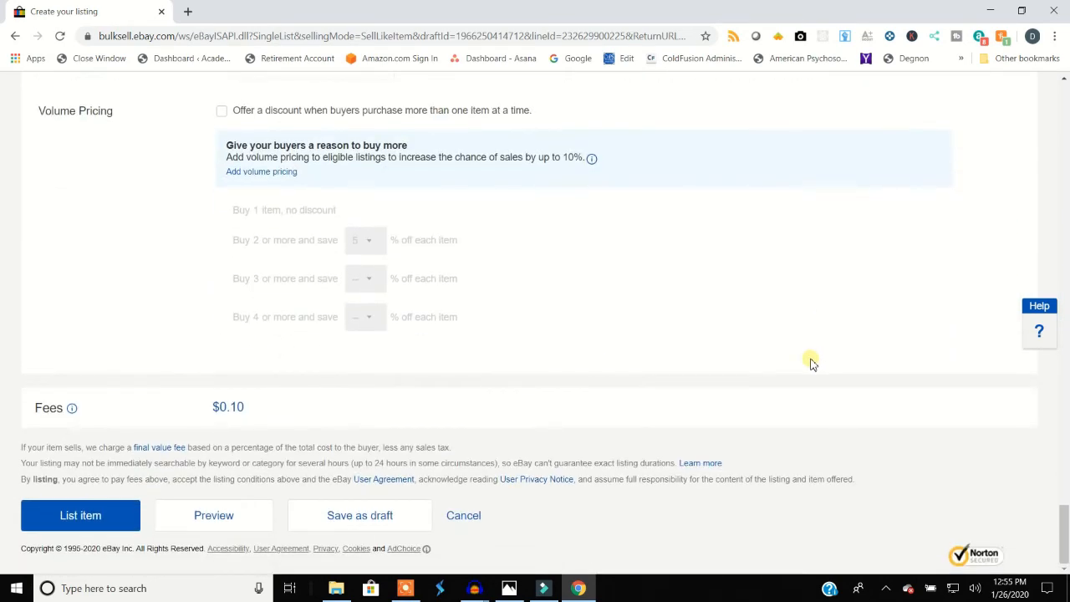
{"action": "left_click", "coordinate": [370, 523]}
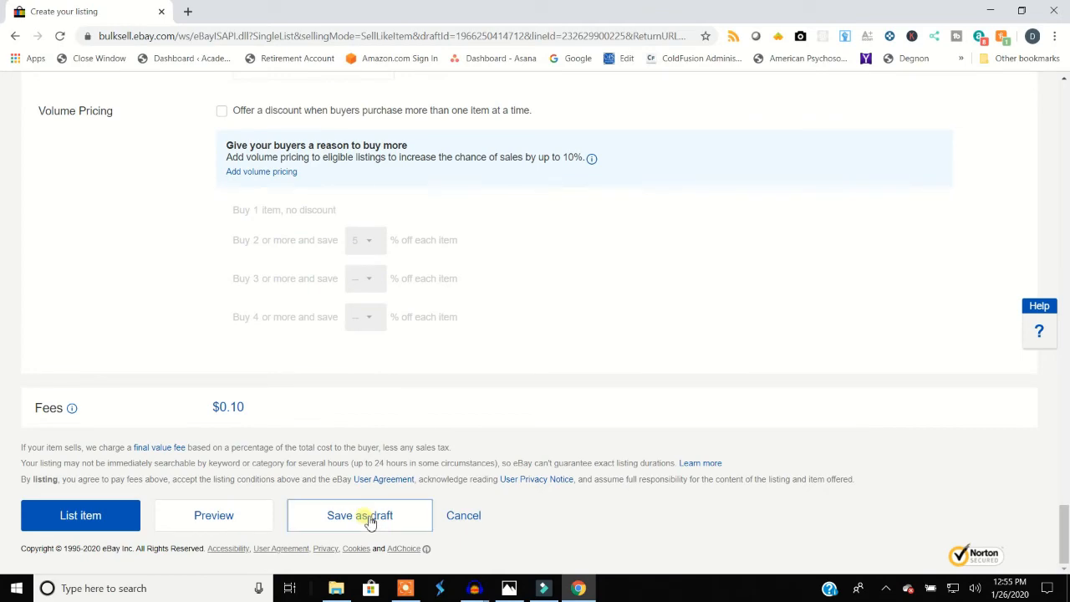
Step: Crop the main photo closely around the pair of shoes, trimming the stand below them, and save it
{"action": "scroll", "coordinate": [774, 343], "scroll_direction": "up", "scroll_amount": 20}
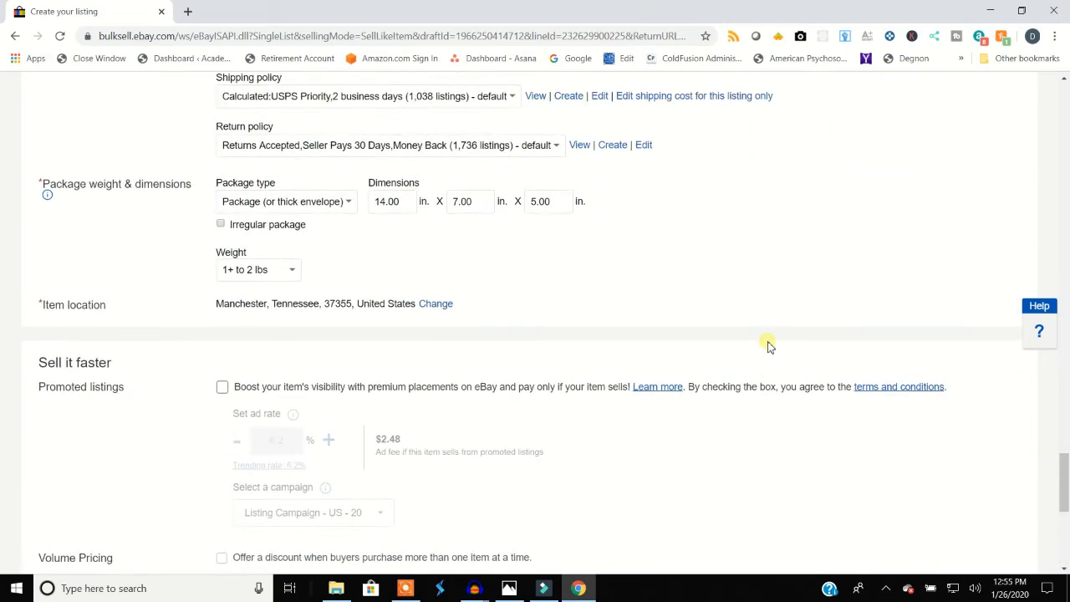
{"action": "scroll", "coordinate": [767, 344], "scroll_direction": "up", "scroll_amount": 15}
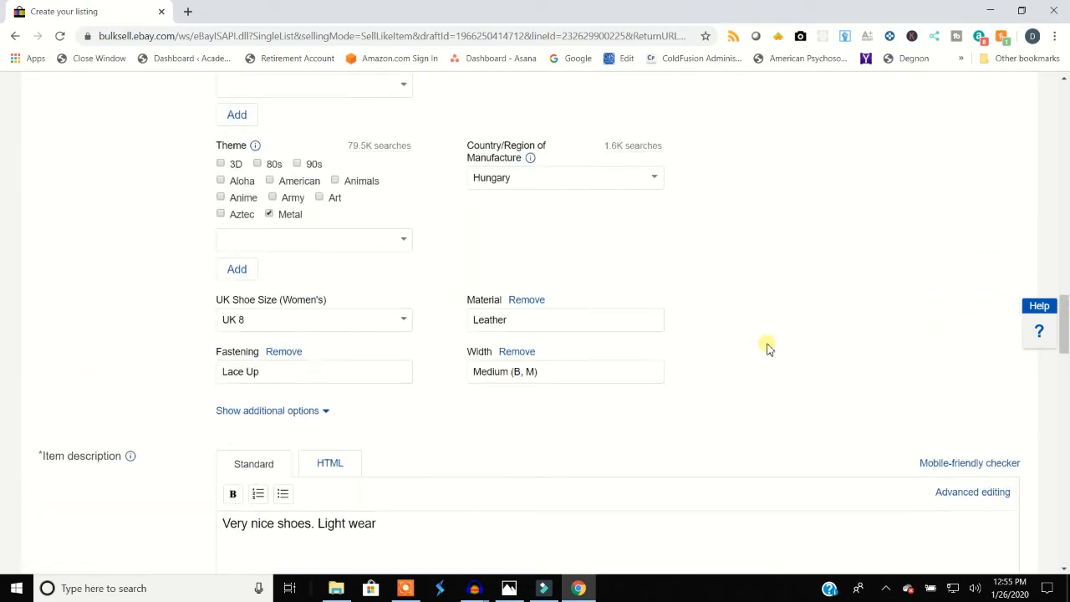
{"action": "scroll", "coordinate": [767, 349], "scroll_direction": "up", "scroll_amount": 1}
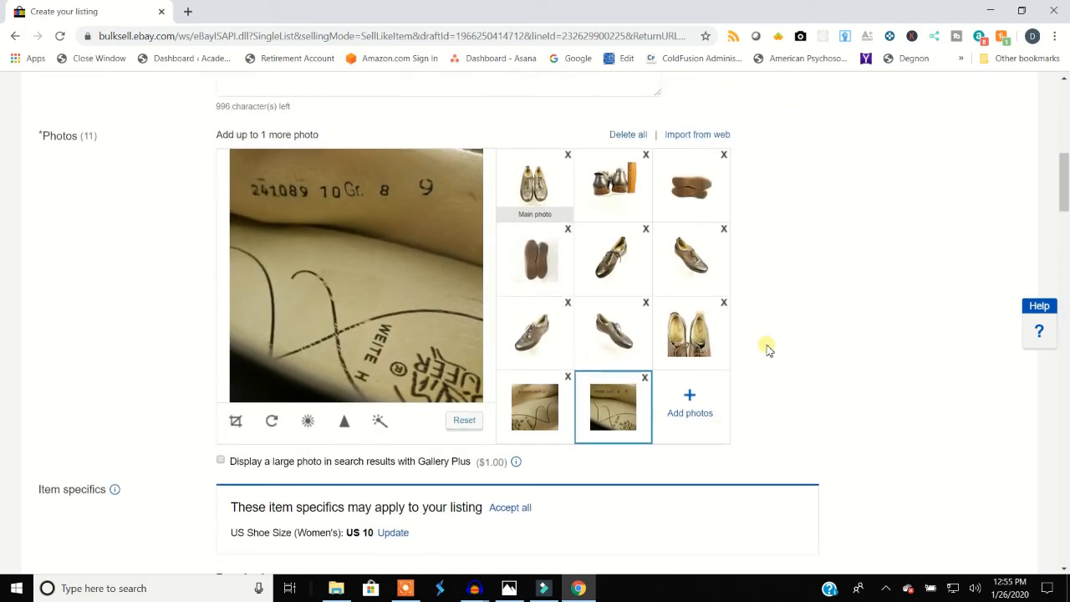
{"action": "left_click", "coordinate": [555, 220]}
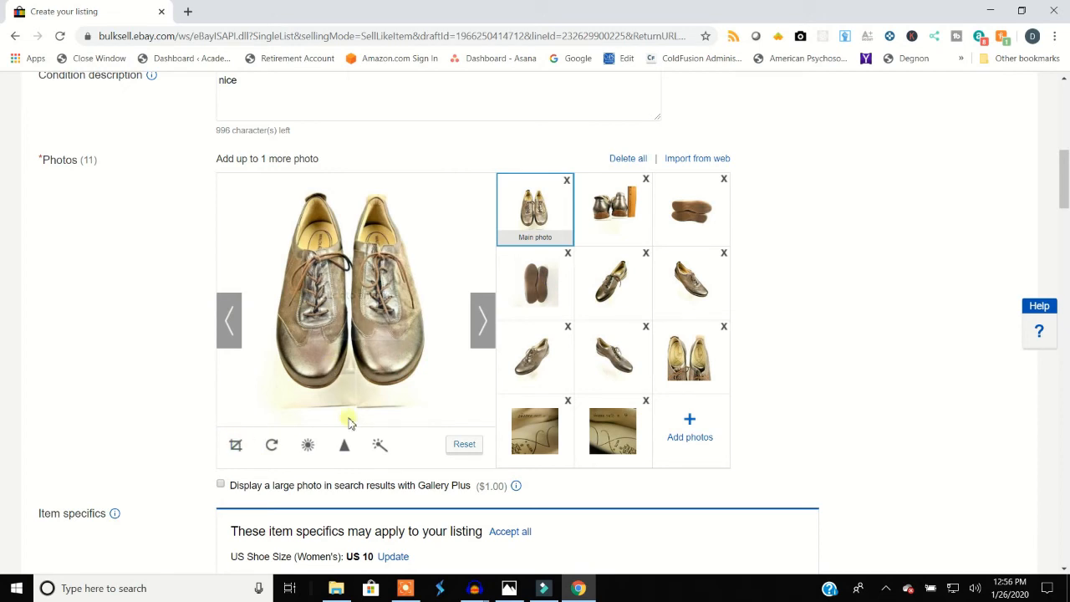
{"action": "left_click", "coordinate": [236, 446]}
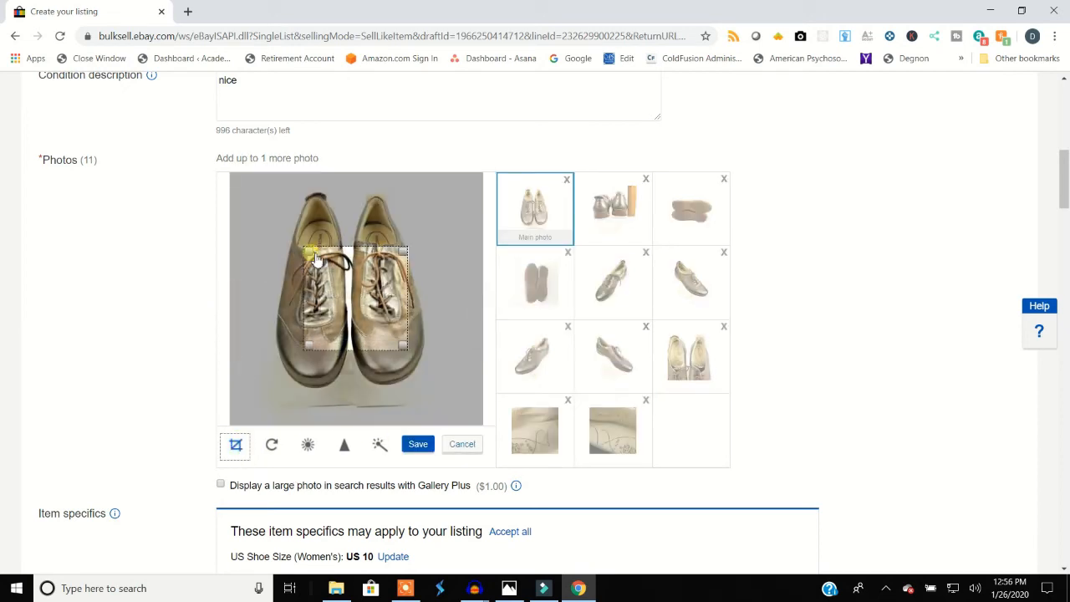
{"action": "left_click_drag", "start_coordinate": [308, 250], "coordinate": [271, 197]}
{"action": "left_click_drag", "start_coordinate": [404, 349], "coordinate": [439, 395]}
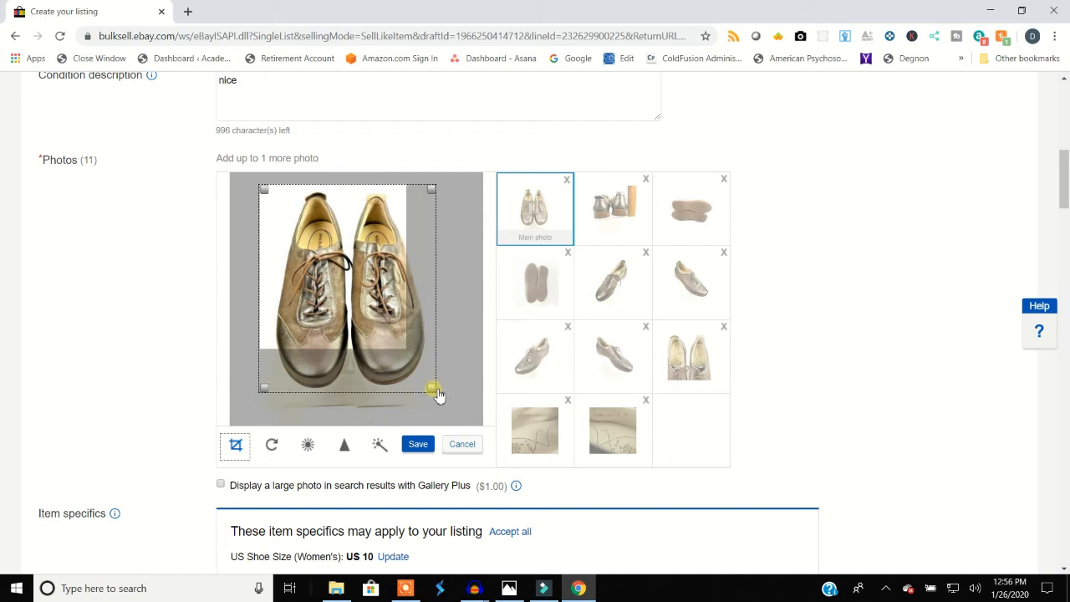
{"action": "left_click_drag", "start_coordinate": [437, 391], "coordinate": [437, 393]}
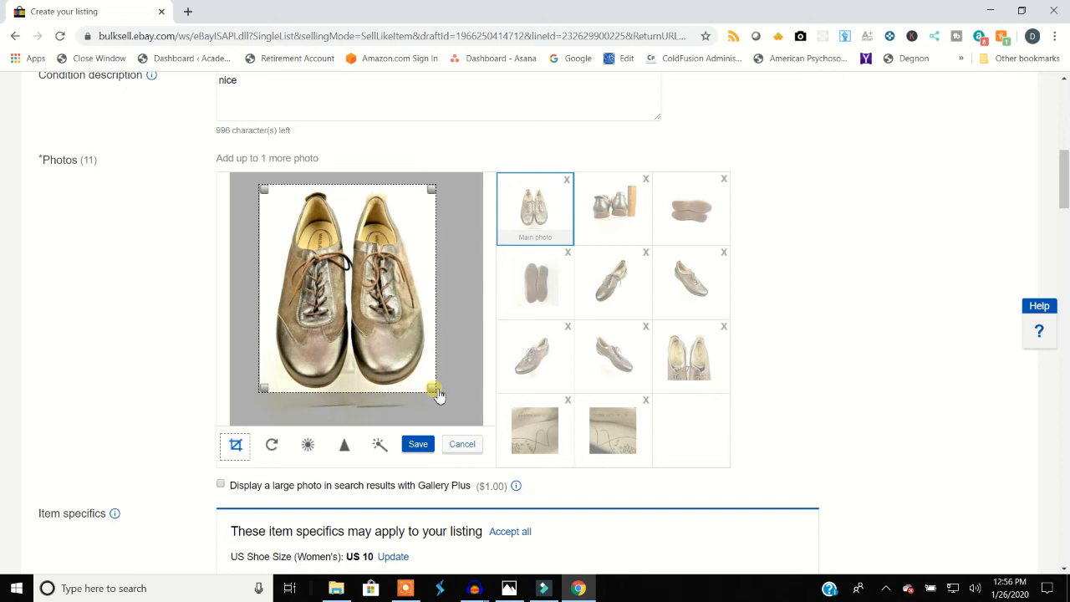
{"action": "left_click", "coordinate": [413, 449]}
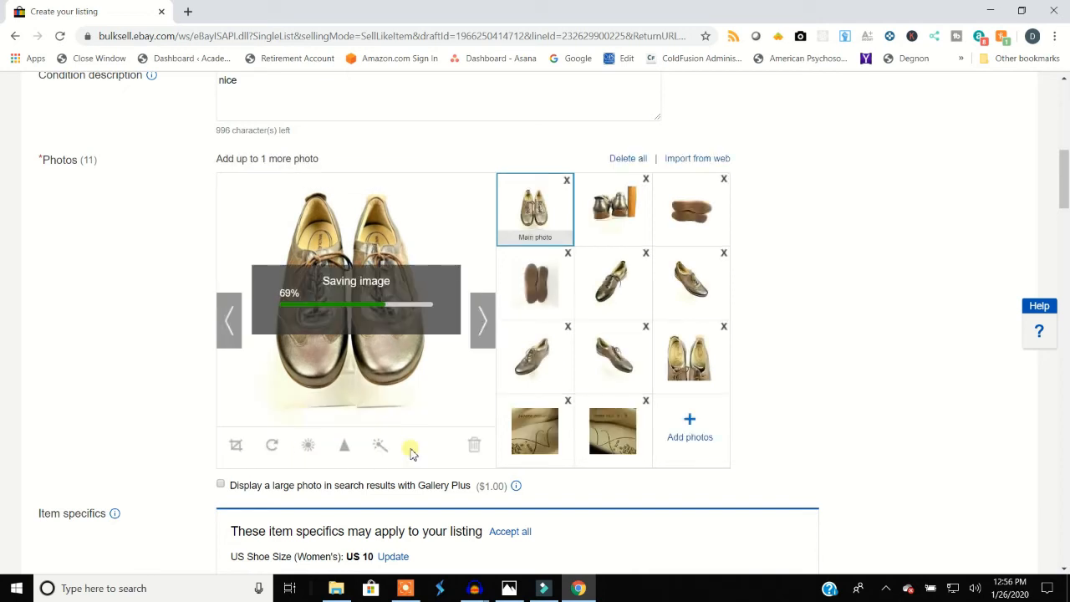
Step: Set the main photo's brightness to -13 and contrast to 22, and save it
{"action": "left_click", "coordinate": [343, 452]}
{"action": "left_click", "coordinate": [316, 454]}
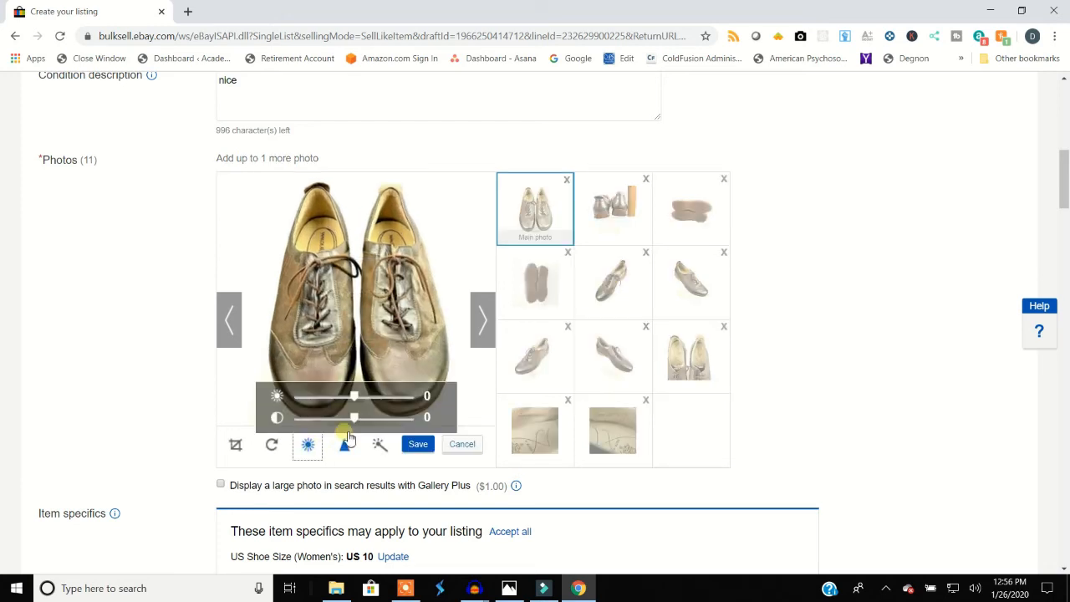
{"action": "left_click_drag", "start_coordinate": [354, 418], "coordinate": [376, 426]}
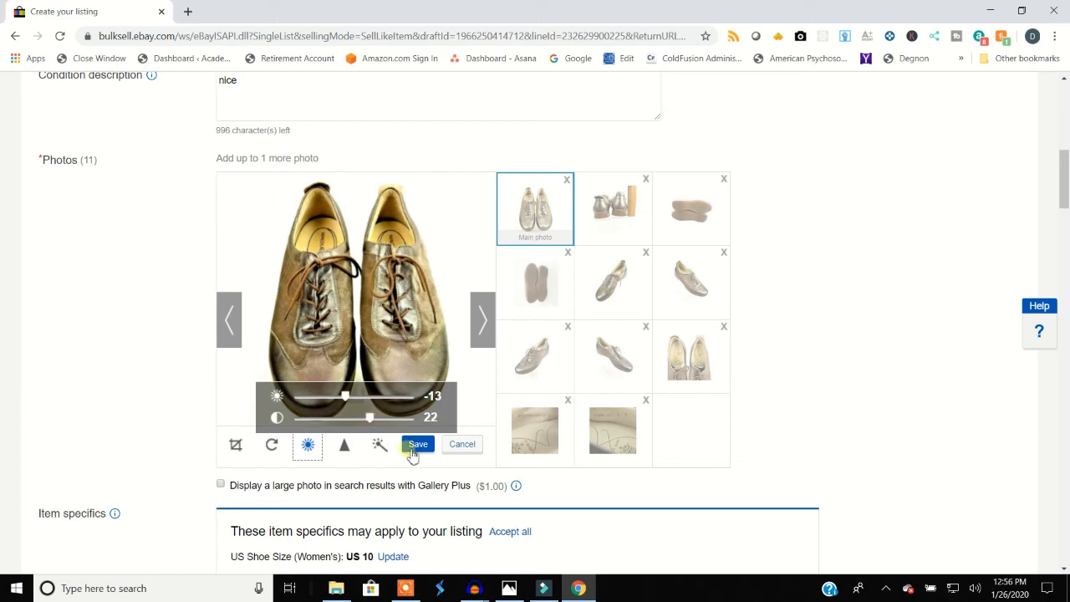
{"action": "left_click", "coordinate": [416, 445]}
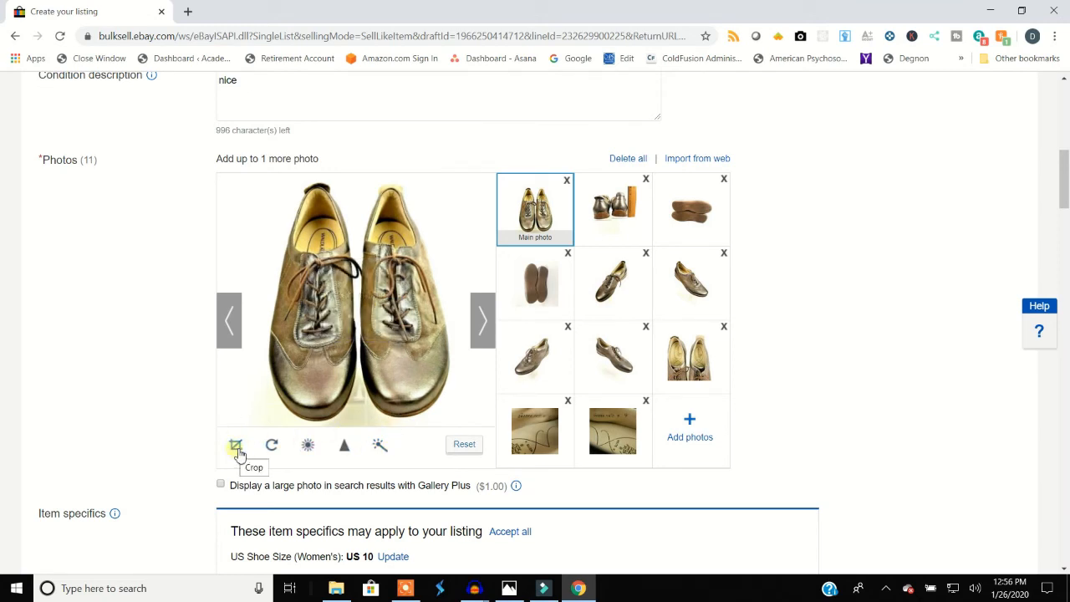
{"action": "left_click", "coordinate": [236, 446]}
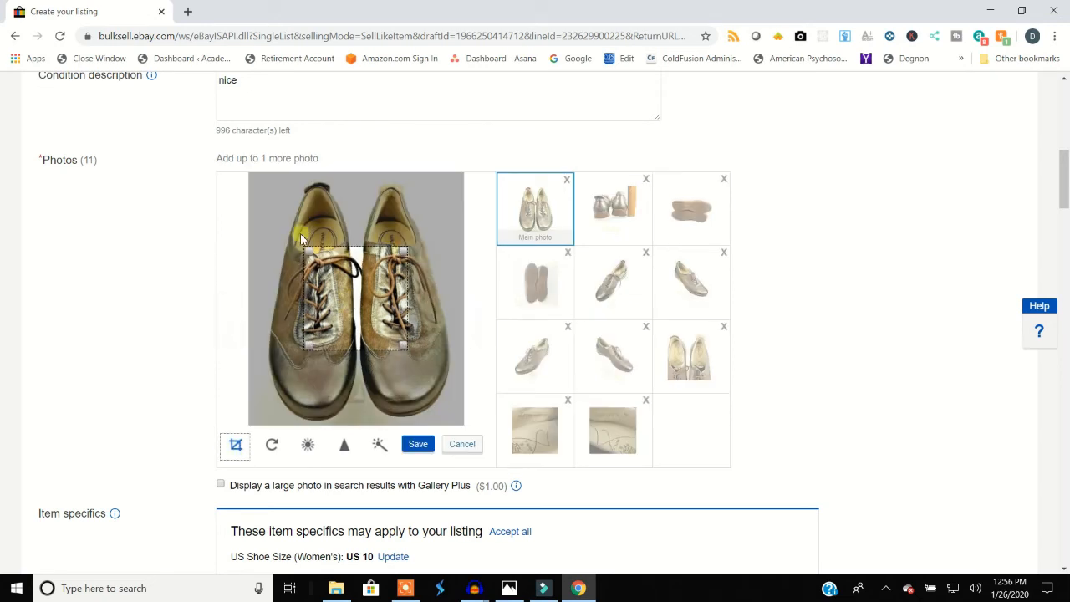
{"action": "left_click_drag", "start_coordinate": [311, 258], "coordinate": [250, 179]}
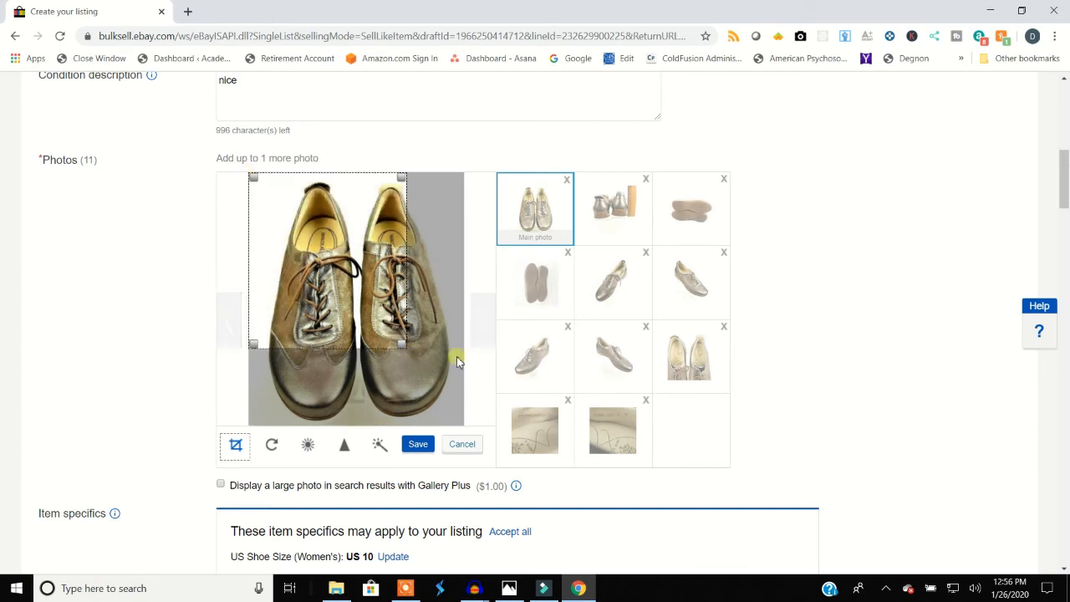
{"action": "left_click_drag", "start_coordinate": [405, 345], "coordinate": [437, 346]}
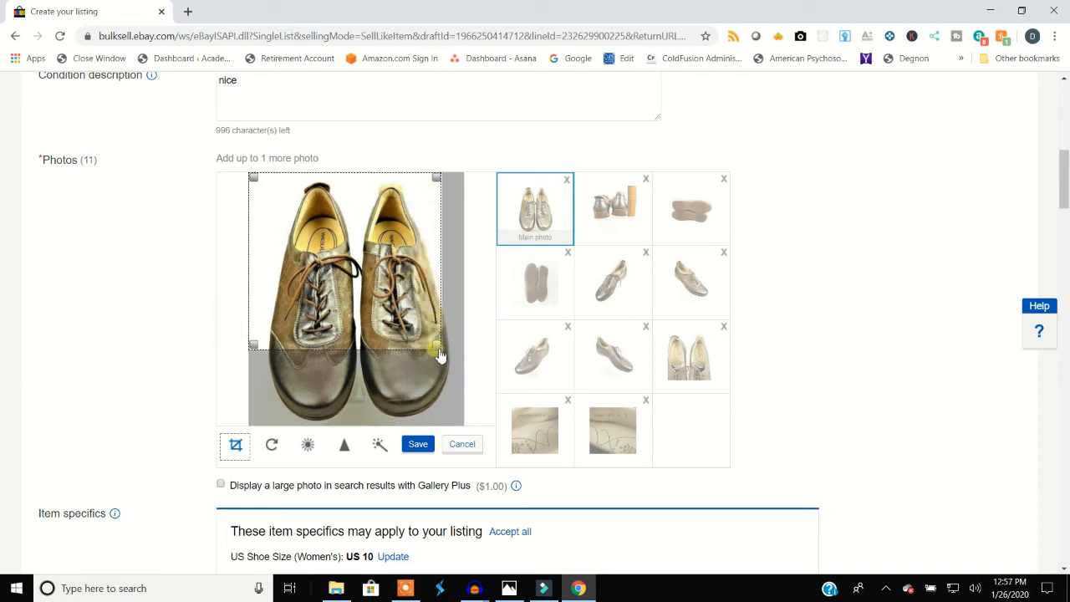
{"action": "left_click", "coordinate": [462, 444]}
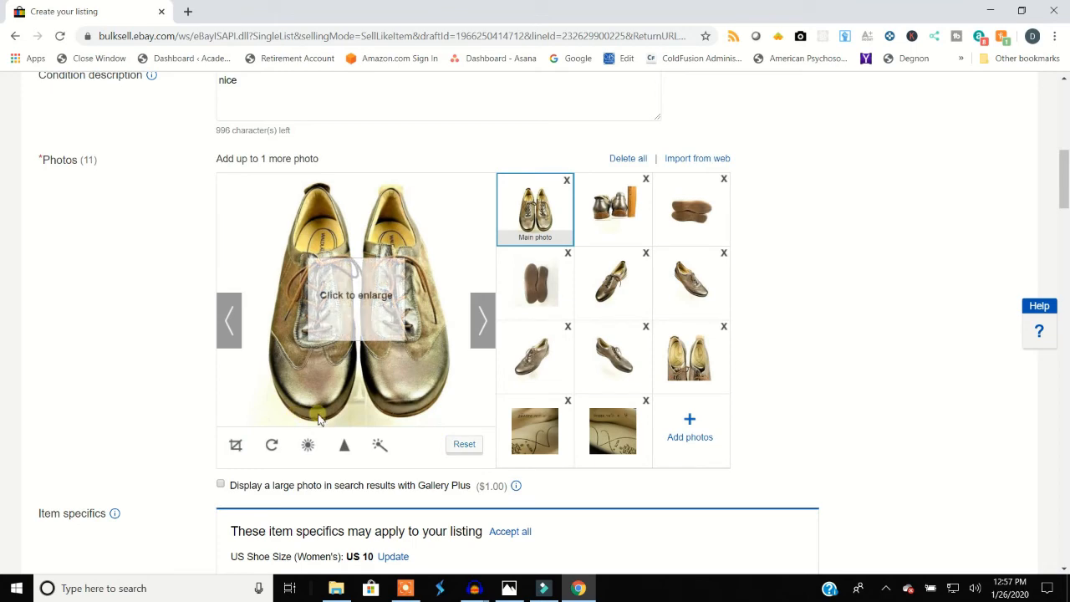
Step: Check the main photo at enlarged size, close the enlargement, and save the WALDLAUFER listing as a draft
{"action": "left_click", "coordinate": [348, 315]}
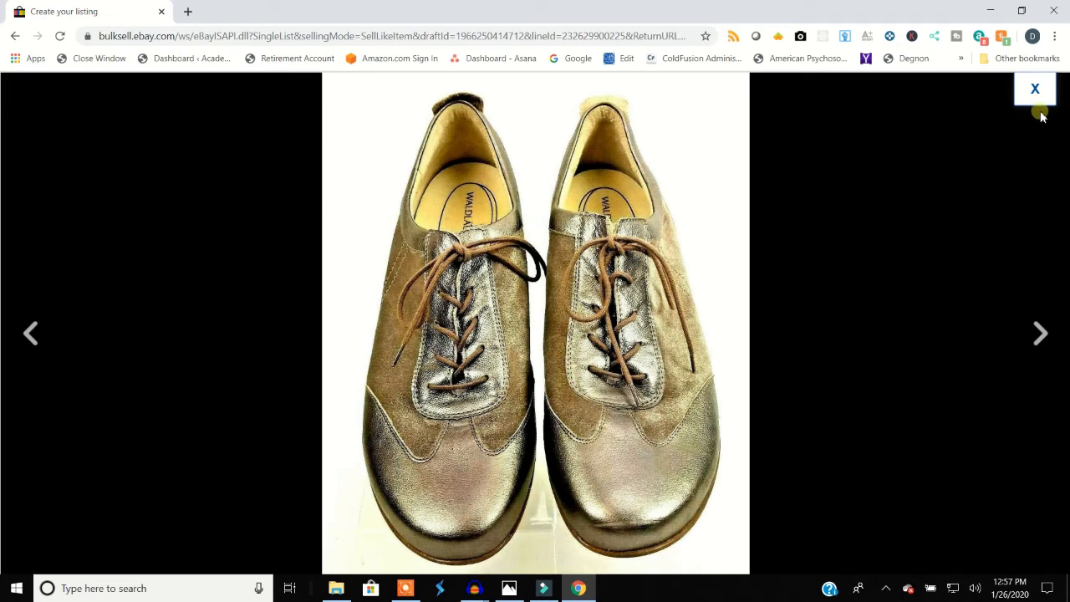
{"action": "left_click", "coordinate": [1041, 99]}
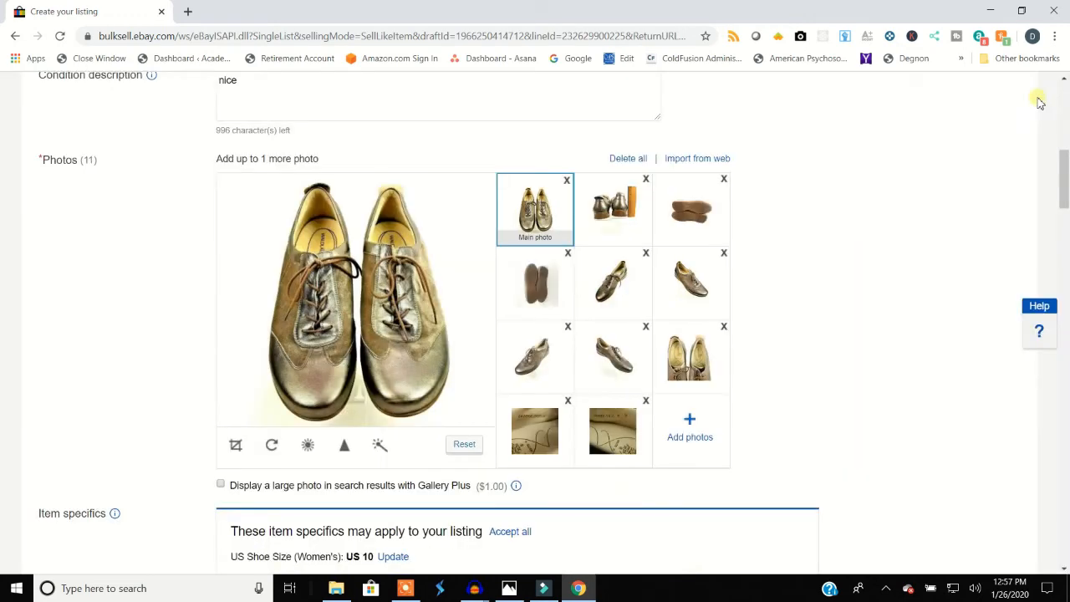
{"action": "scroll", "coordinate": [632, 303], "scroll_direction": "down", "scroll_amount": 4}
{"action": "scroll", "coordinate": [627, 316], "scroll_direction": "down", "scroll_amount": 20}
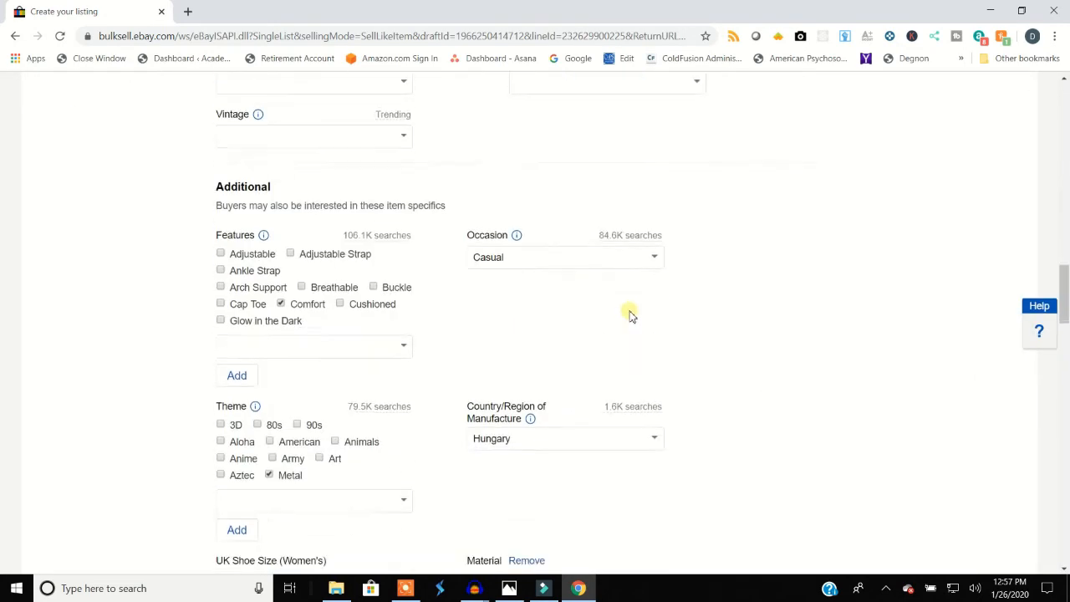
{"action": "scroll", "coordinate": [739, 326], "scroll_direction": "down", "scroll_amount": 10}
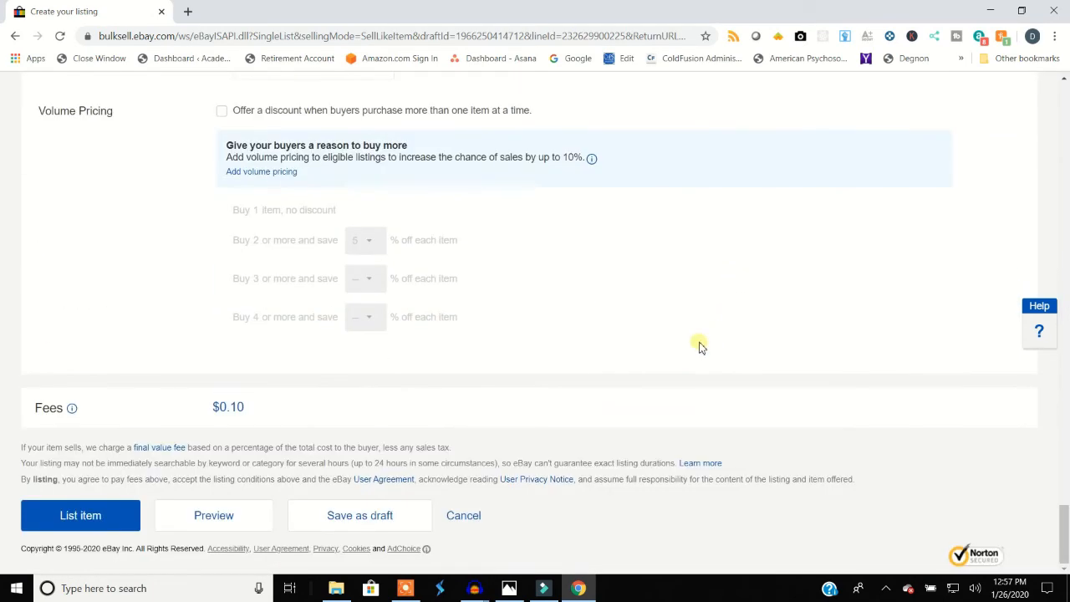
{"action": "left_click", "coordinate": [383, 516]}
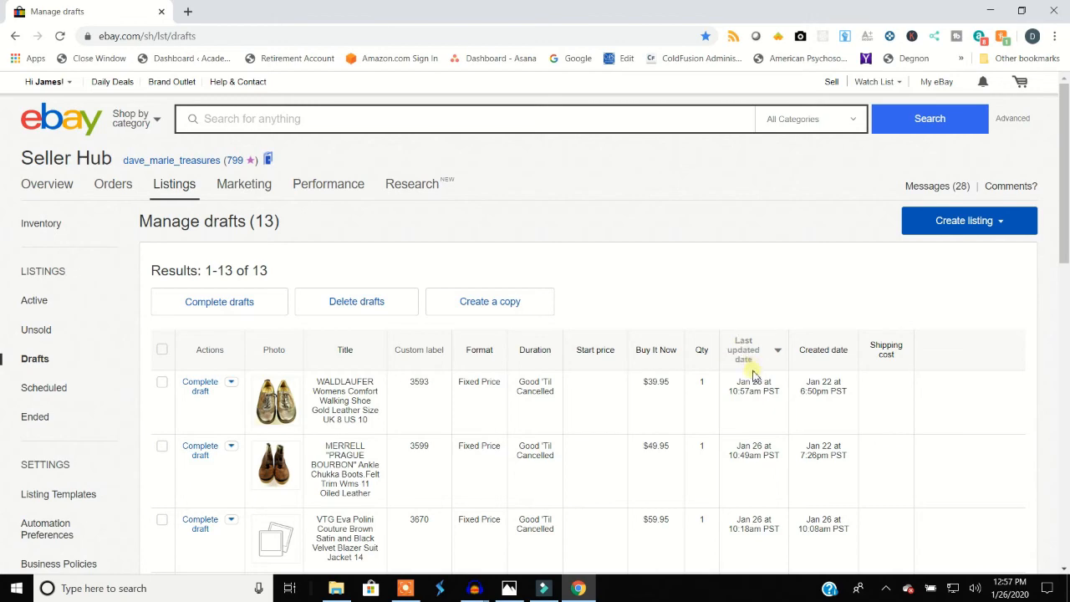
Step: Open the ECCO Women's Gore Tex Loafer Pumps draft from the drafts list for completion
{"action": "scroll", "coordinate": [743, 361], "scroll_direction": "down", "scroll_amount": 10}
{"action": "scroll", "coordinate": [744, 385], "scroll_direction": "down", "scroll_amount": 3}
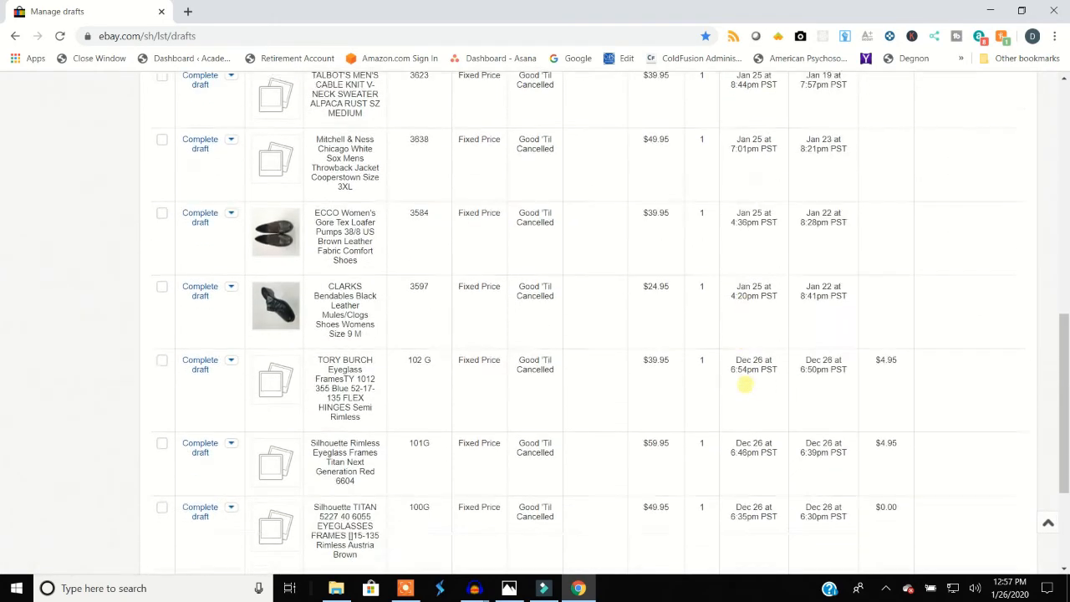
{"action": "scroll", "coordinate": [561, 246], "scroll_direction": "up", "scroll_amount": 3}
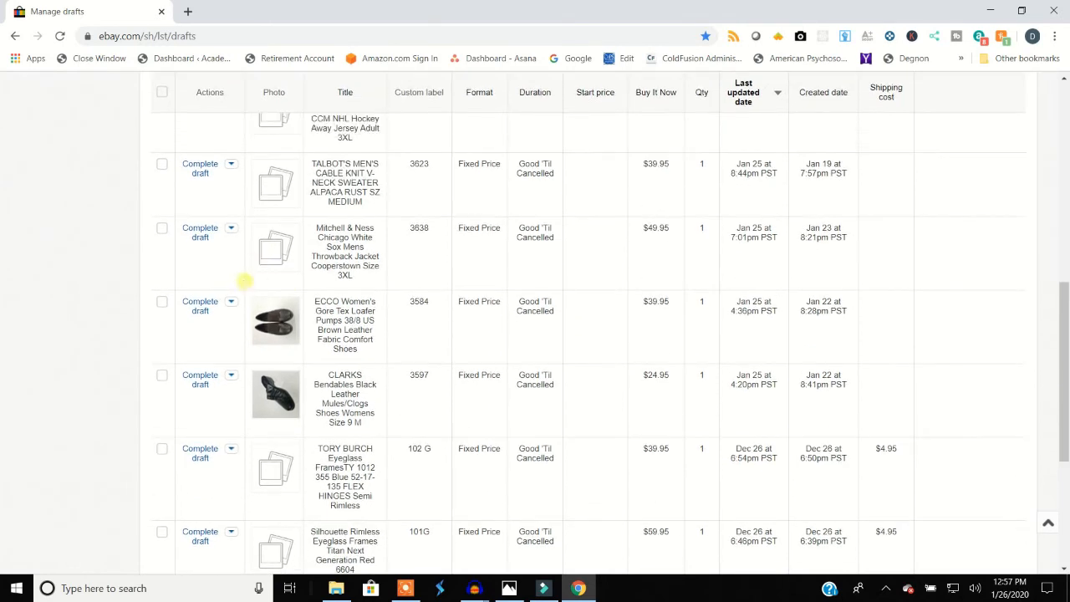
{"action": "left_click", "coordinate": [201, 306]}
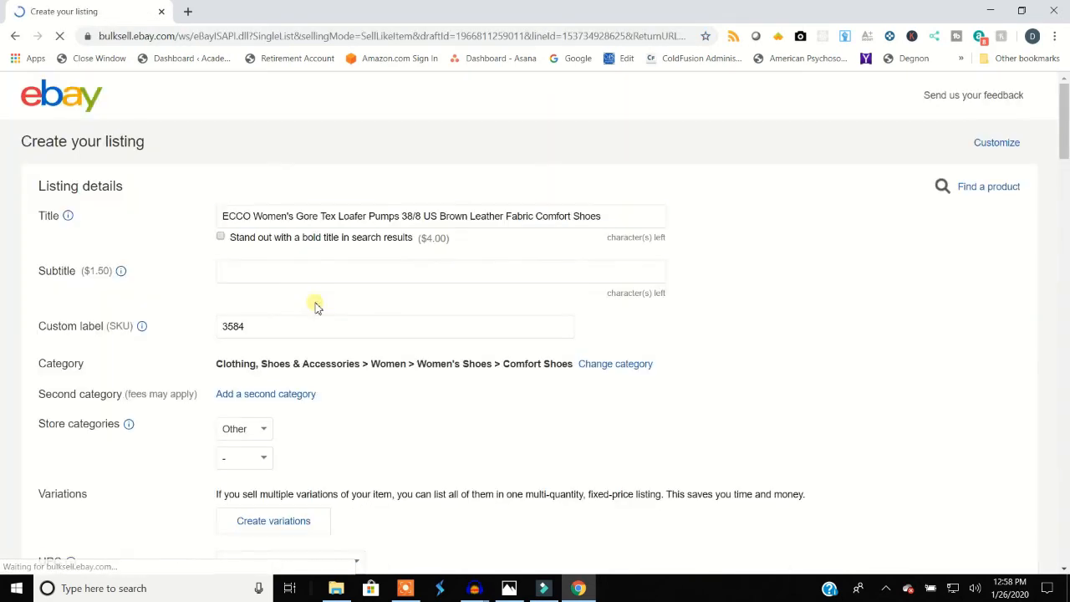
Step: Rotate the ECCO draft's main photo a quarter turn clockwise so the shoes' toes point down
{"action": "scroll", "coordinate": [392, 322], "scroll_direction": "down", "scroll_amount": 6}
{"action": "mouse_move", "coordinate": [394, 326]}
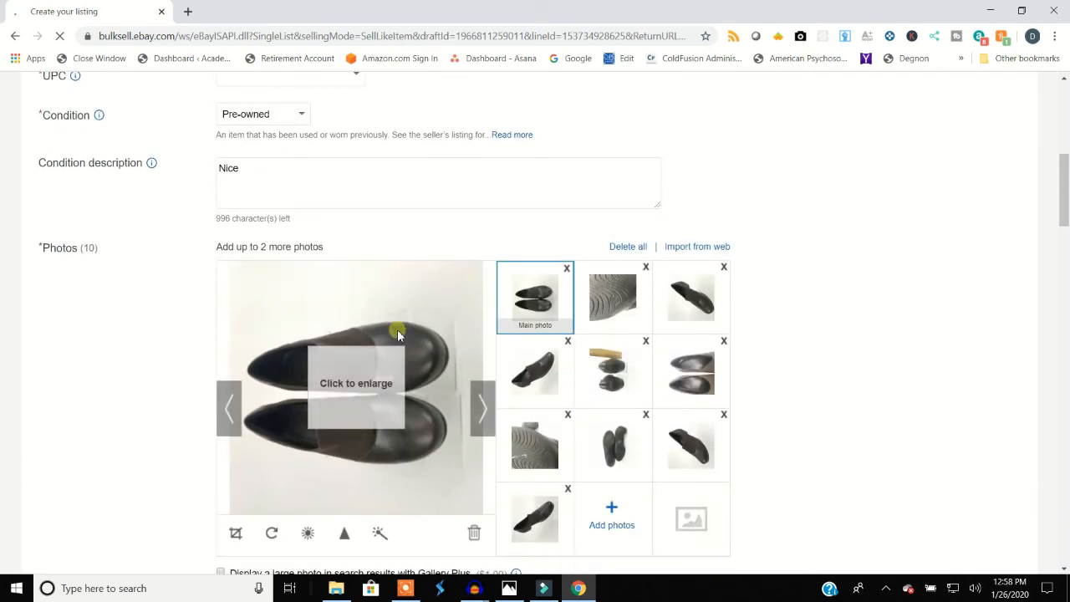
{"action": "scroll", "coordinate": [343, 451], "scroll_direction": "up", "scroll_amount": 6}
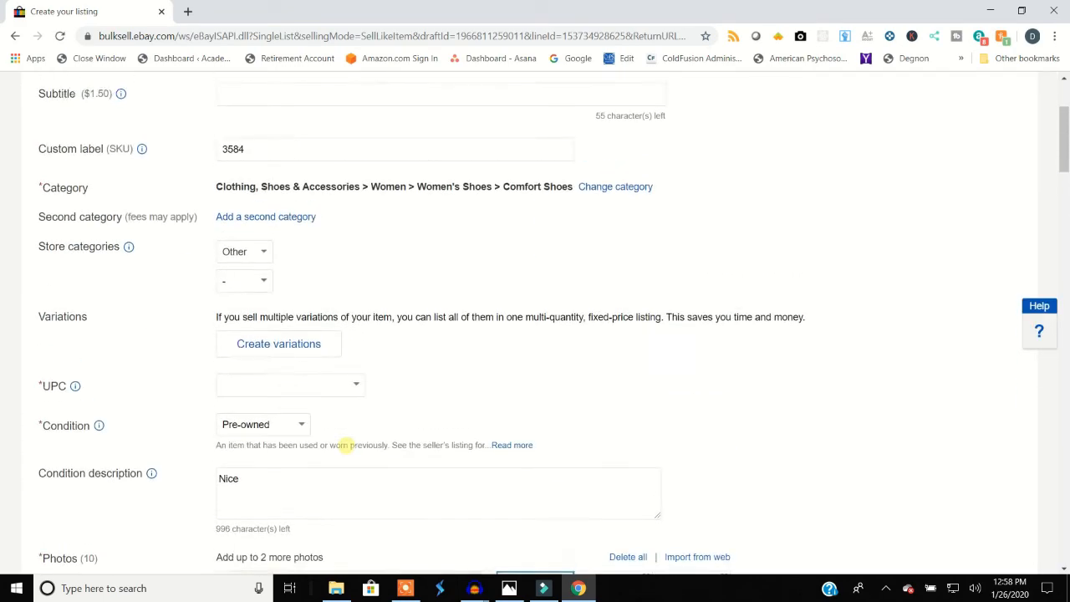
{"action": "scroll", "coordinate": [349, 450], "scroll_direction": "down", "scroll_amount": 4}
{"action": "scroll", "coordinate": [348, 450], "scroll_direction": "down", "scroll_amount": 4}
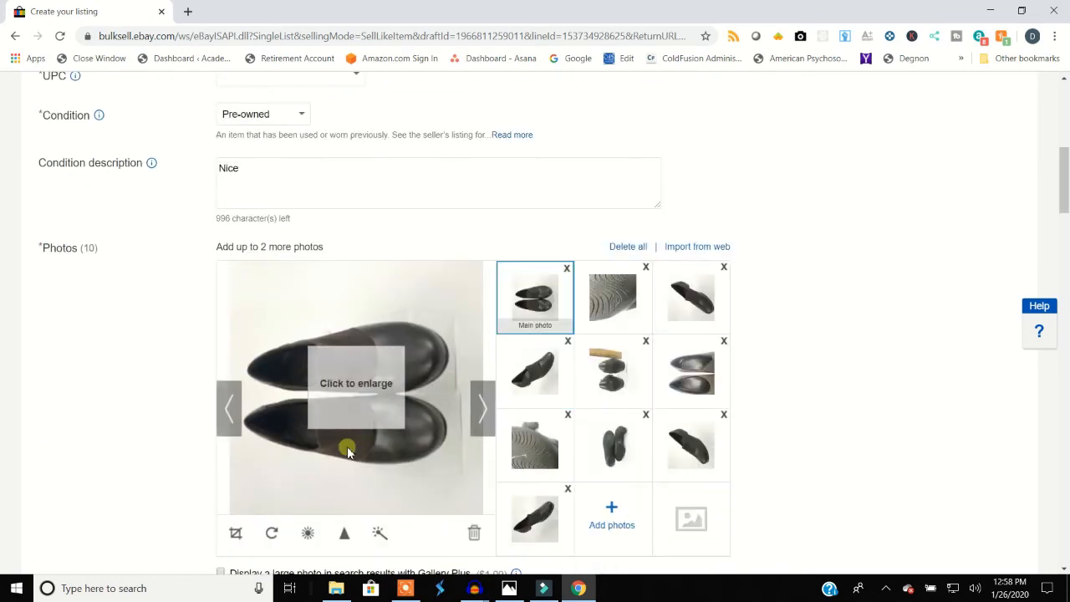
{"action": "left_click", "coordinate": [272, 462]}
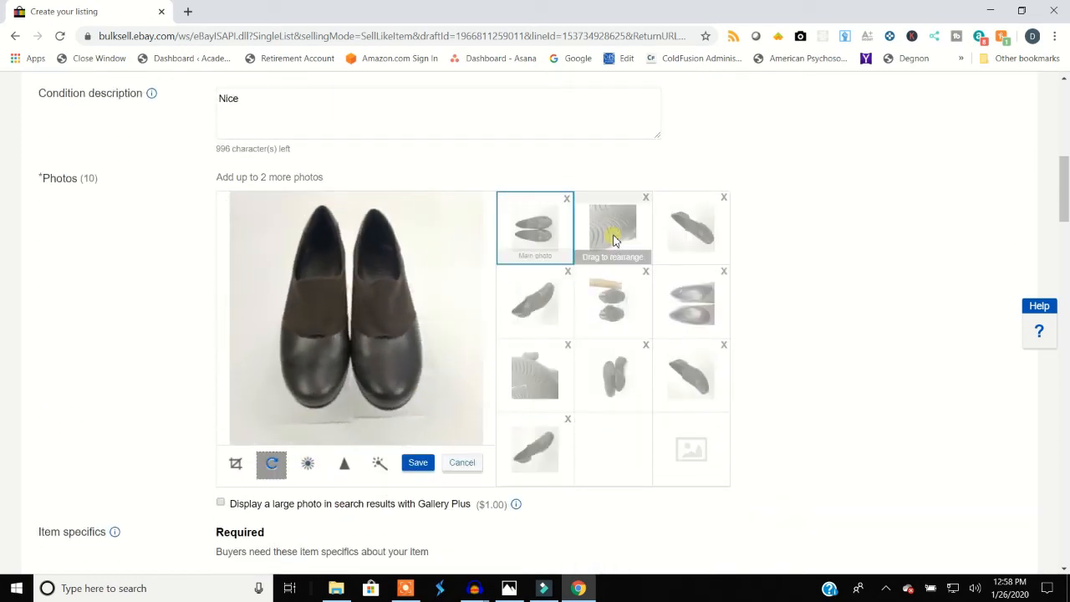
Step: Reorder the photos after the main one: full soles, heels with ruler, four single-shoe views, close-up of the pair, and the two tread close-ups last
{"action": "mouse_move", "coordinate": [613, 240]}
{"action": "left_mouse_down"}
{"action": "mouse_move", "coordinate": [611, 334]}
{"action": "mouse_move", "coordinate": [514, 493]}
{"action": "left_mouse_up"}
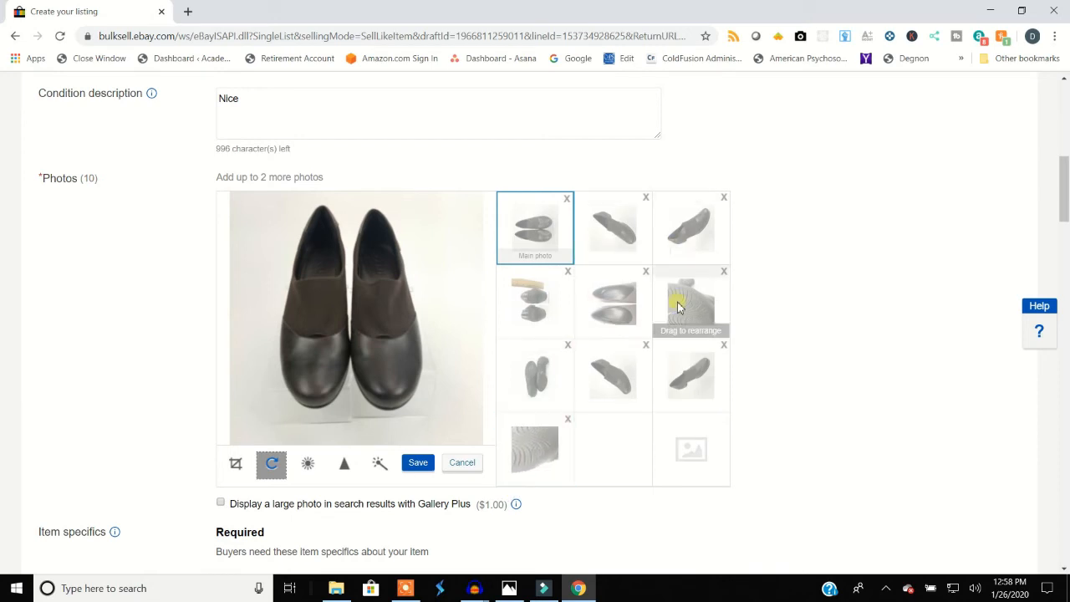
{"action": "left_click_drag", "start_coordinate": [679, 307], "coordinate": [536, 467]}
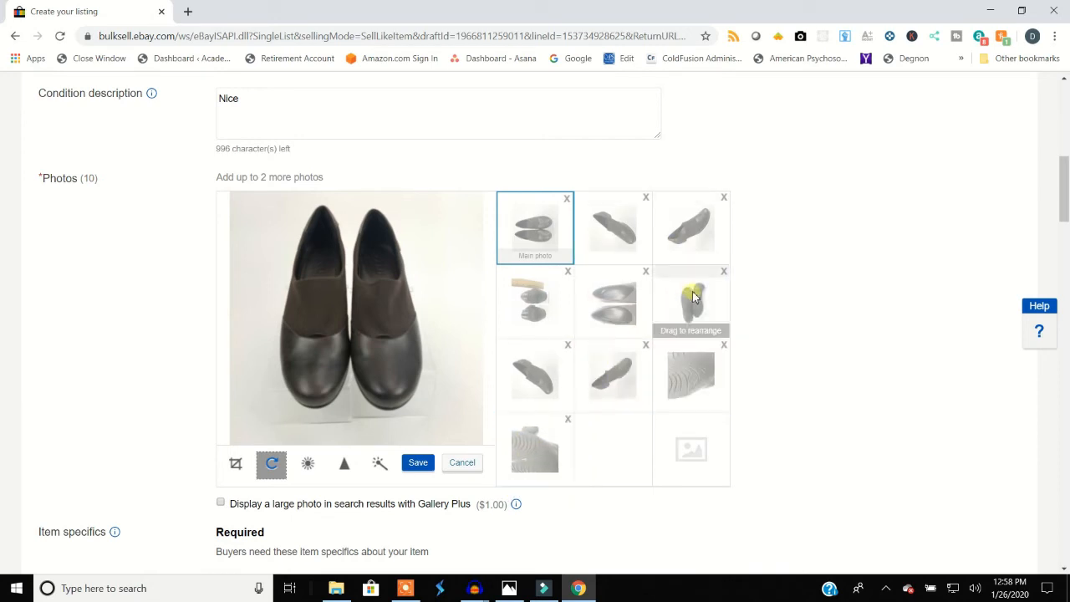
{"action": "left_click_drag", "start_coordinate": [525, 294], "coordinate": [694, 230]}
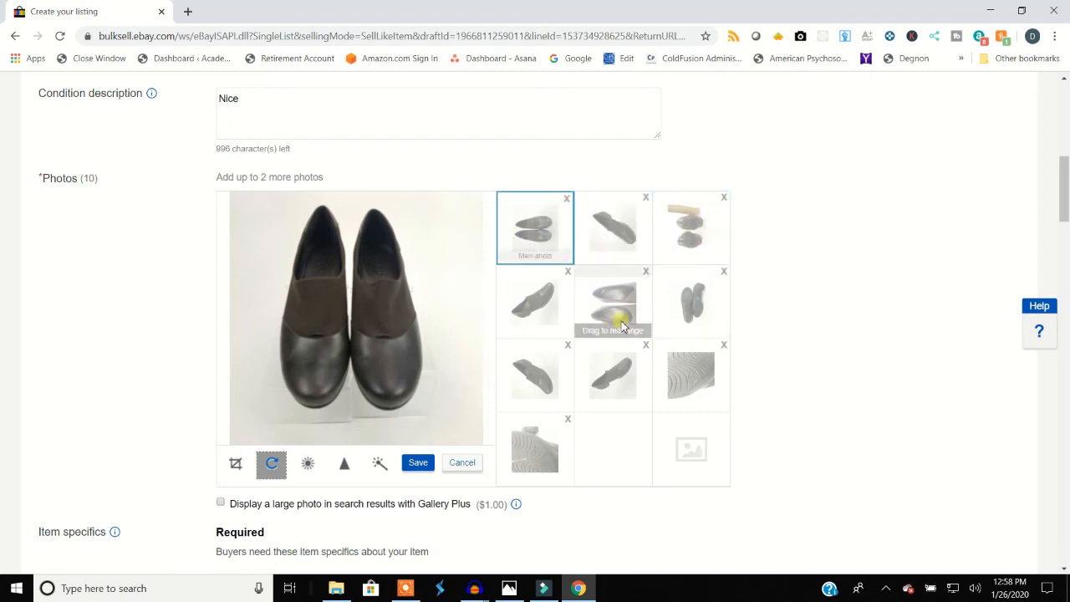
{"action": "left_click_drag", "start_coordinate": [679, 314], "coordinate": [616, 234]}
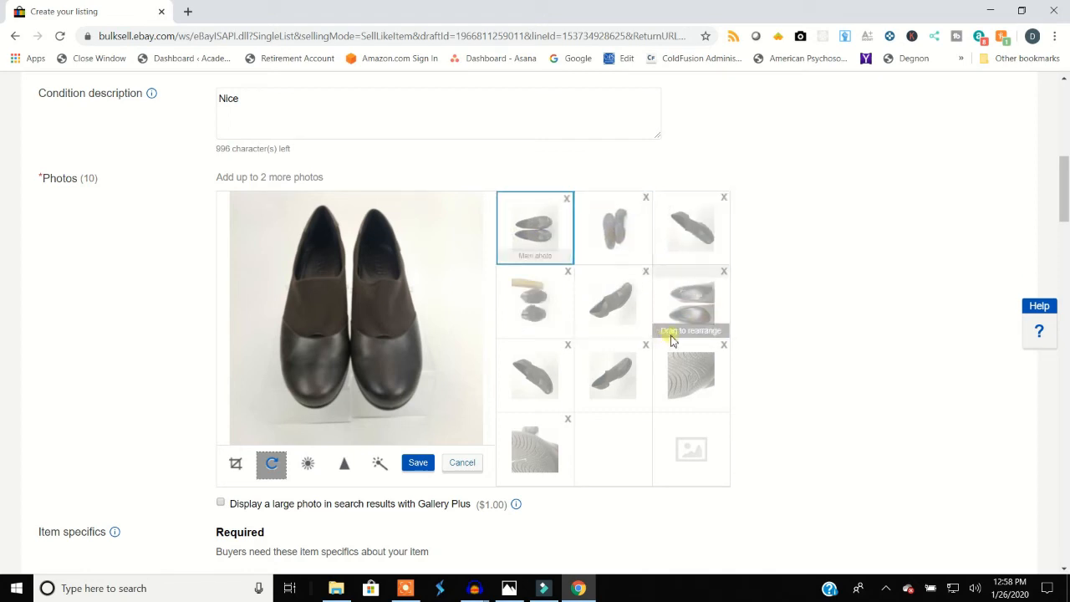
{"action": "left_click_drag", "start_coordinate": [551, 337], "coordinate": [703, 264]}
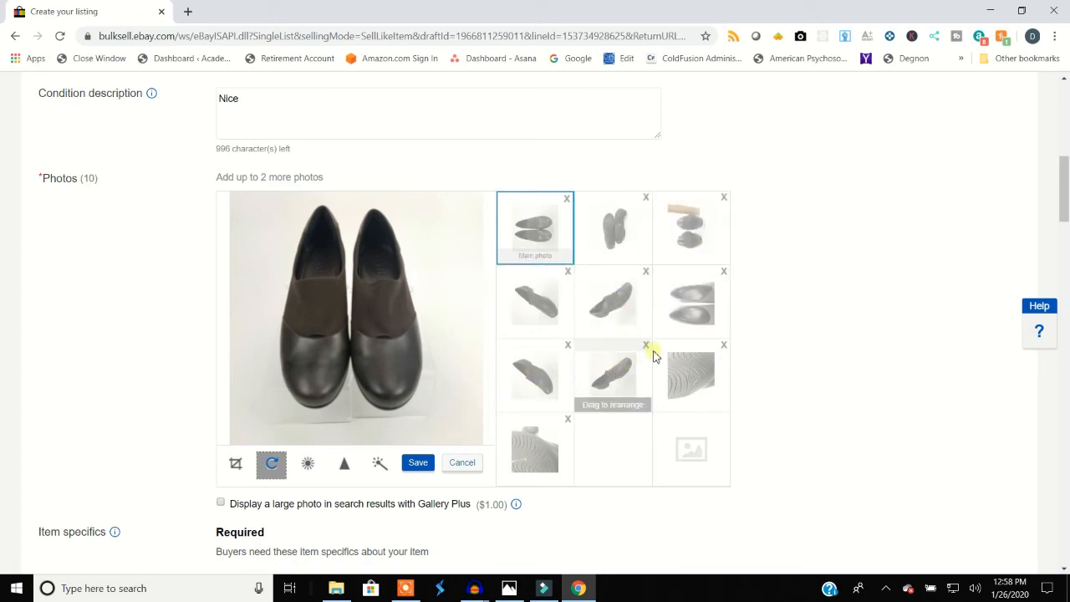
{"action": "left_click_drag", "start_coordinate": [693, 310], "coordinate": [629, 378]}
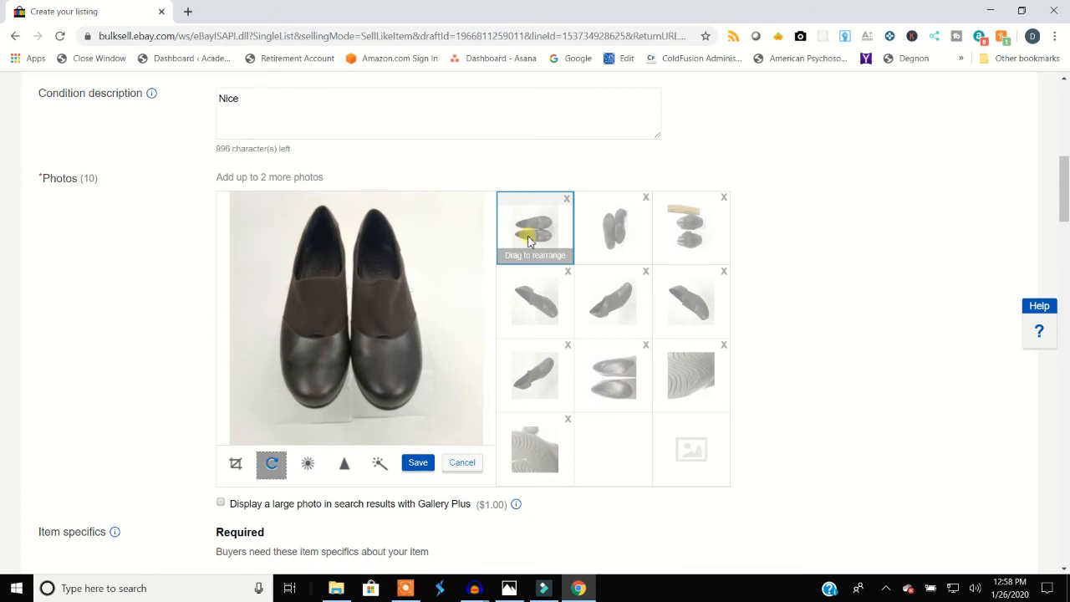
Step: Set the main photo's brightness to 26 and contrast to 60, and save it
{"action": "left_click", "coordinate": [307, 465]}
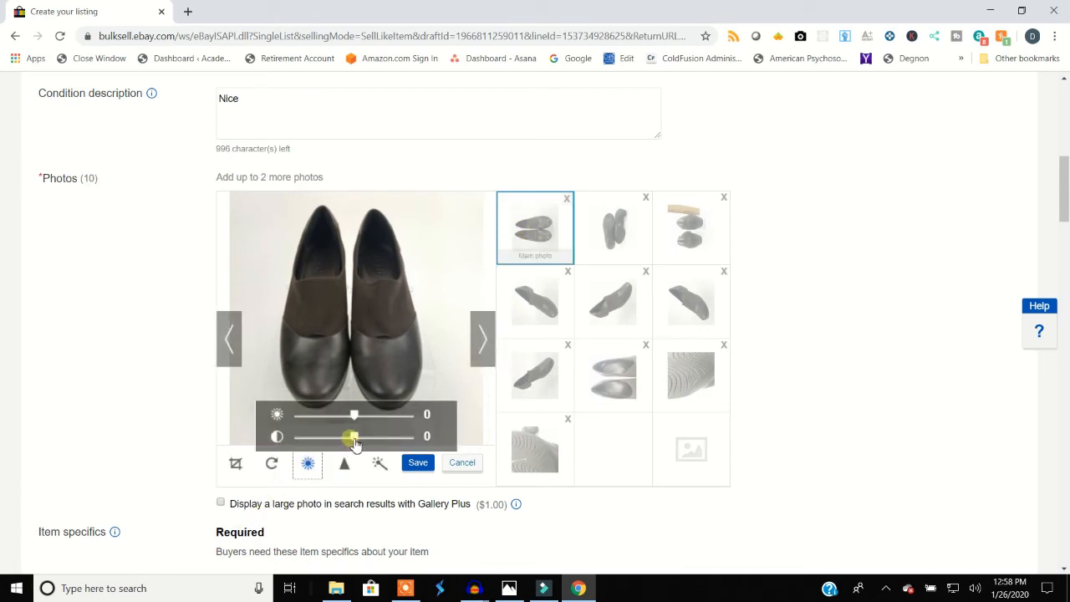
{"action": "left_click_drag", "start_coordinate": [355, 441], "coordinate": [373, 426]}
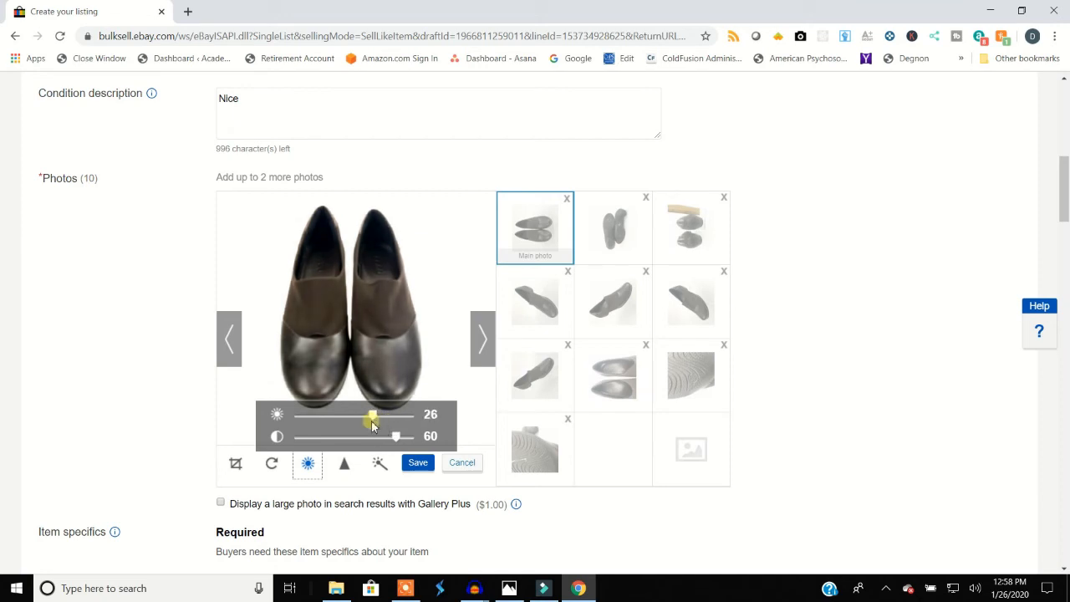
{"action": "left_click", "coordinate": [418, 462]}
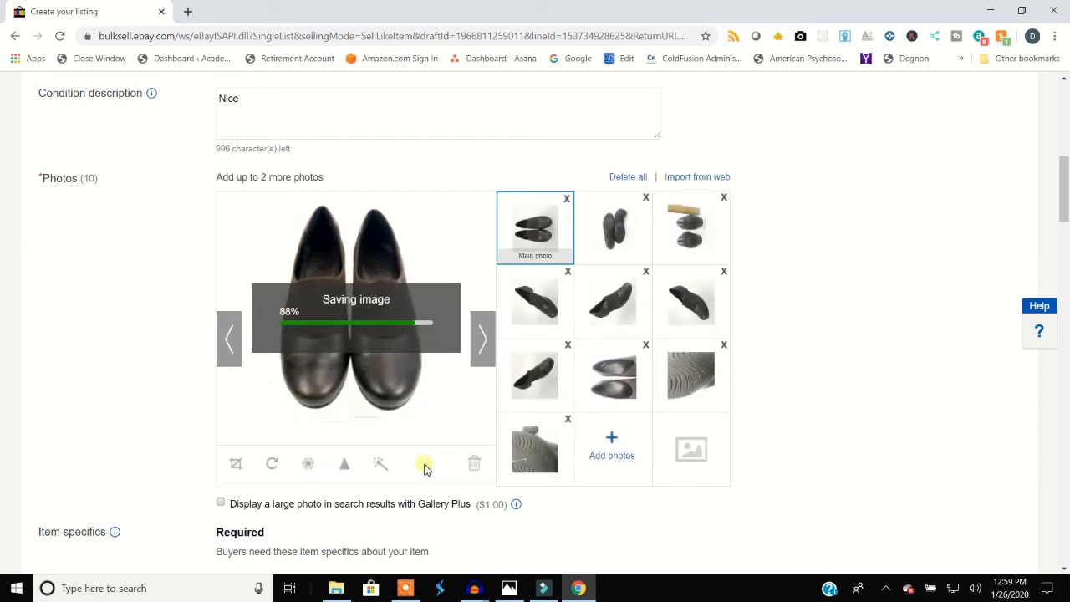
Step: Rotate the second photo of the soles until the shoes lie horizontally, set brightness 12 and contrast 52, and save it
{"action": "left_click", "coordinate": [614, 253]}
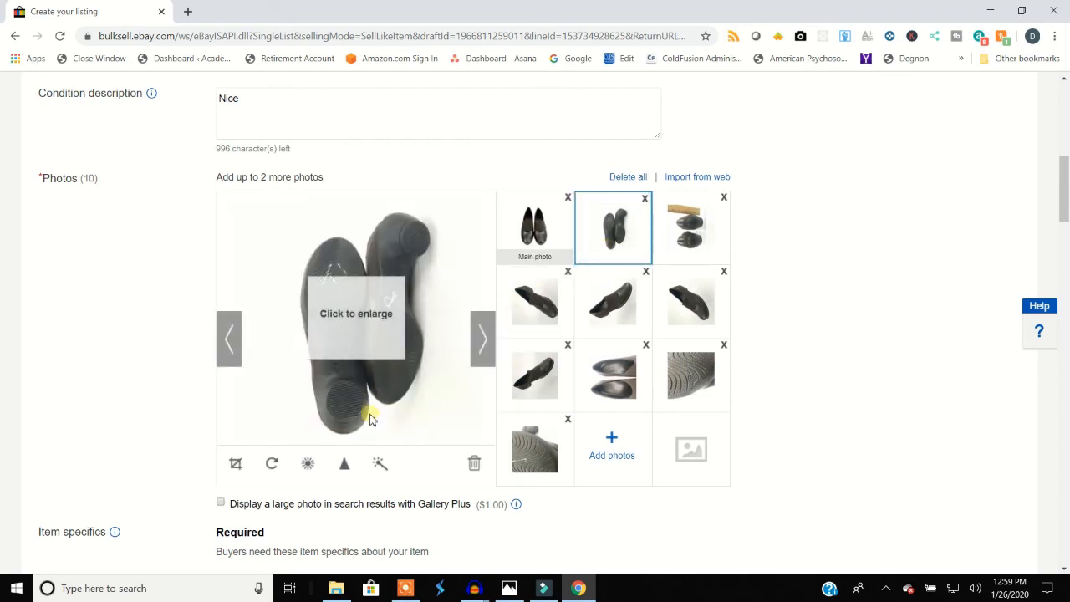
{"action": "left_click", "coordinate": [273, 464]}
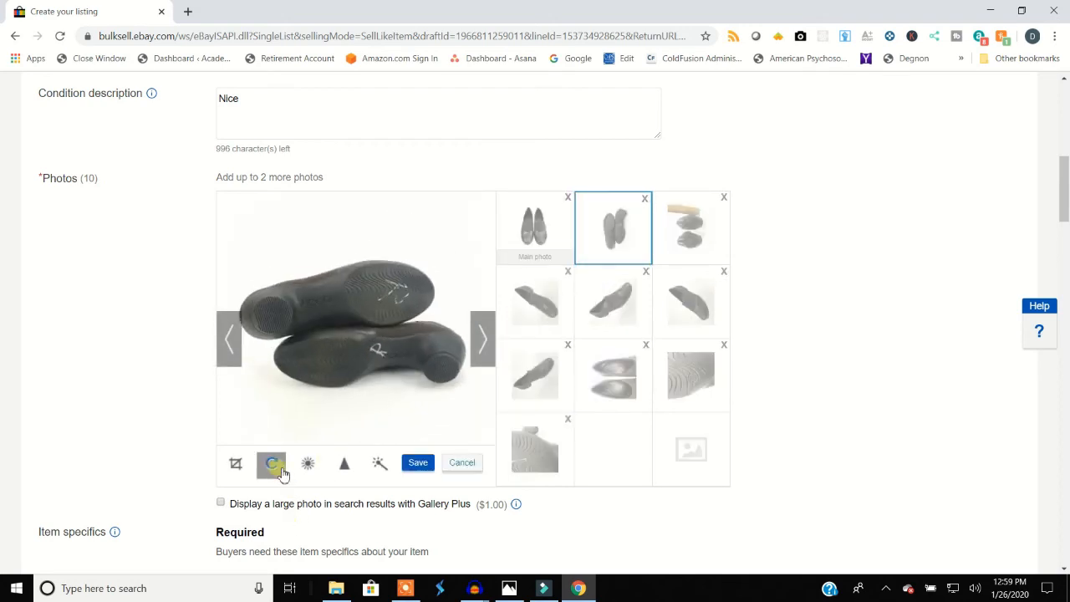
{"action": "left_click", "coordinate": [308, 468]}
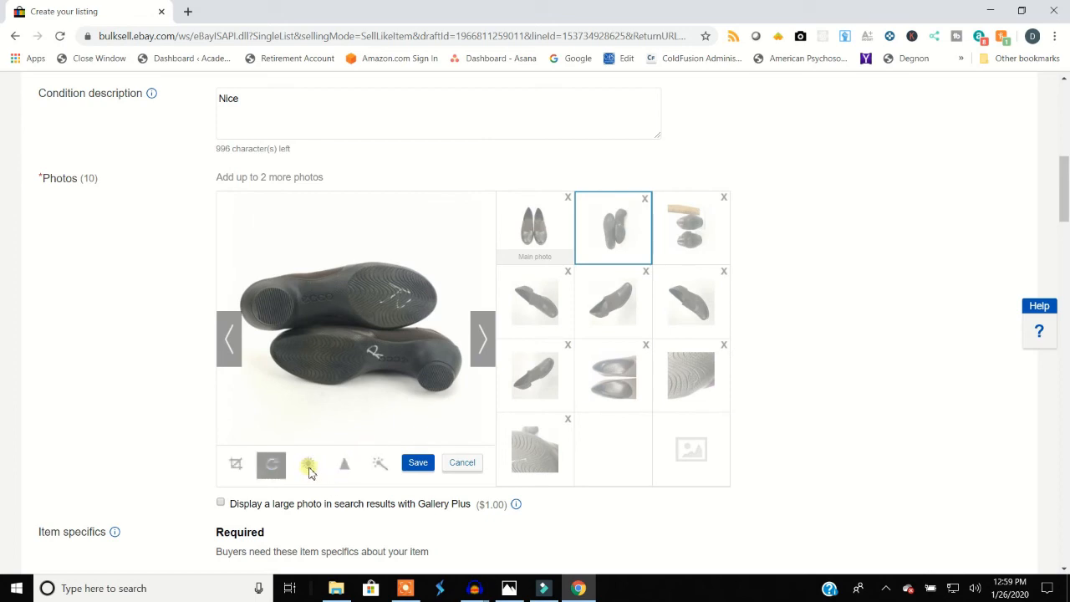
{"action": "left_click_drag", "start_coordinate": [358, 445], "coordinate": [389, 448]}
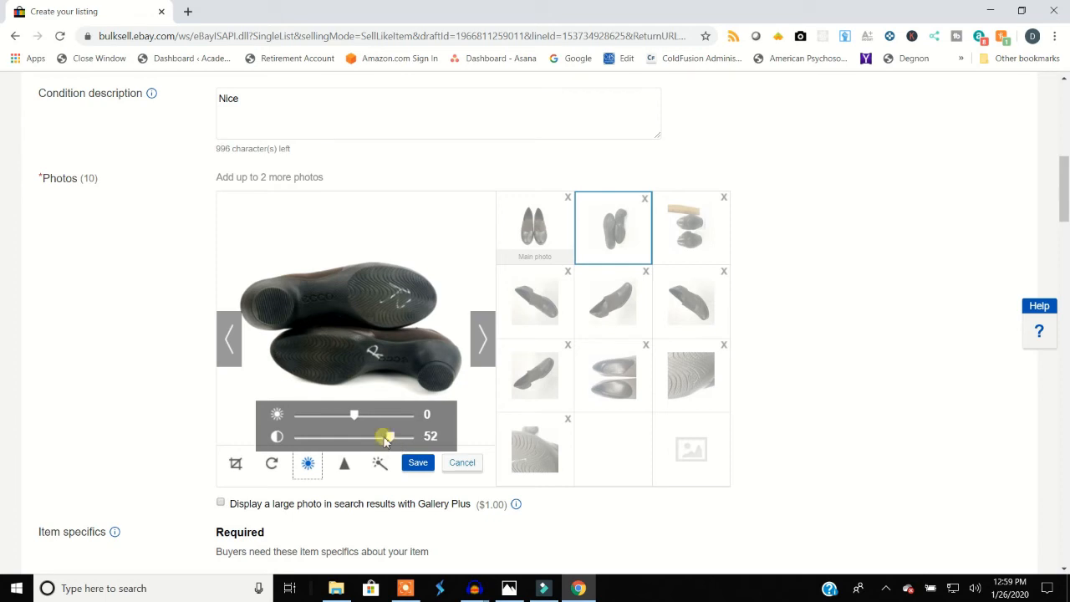
{"action": "left_click_drag", "start_coordinate": [359, 422], "coordinate": [366, 418]}
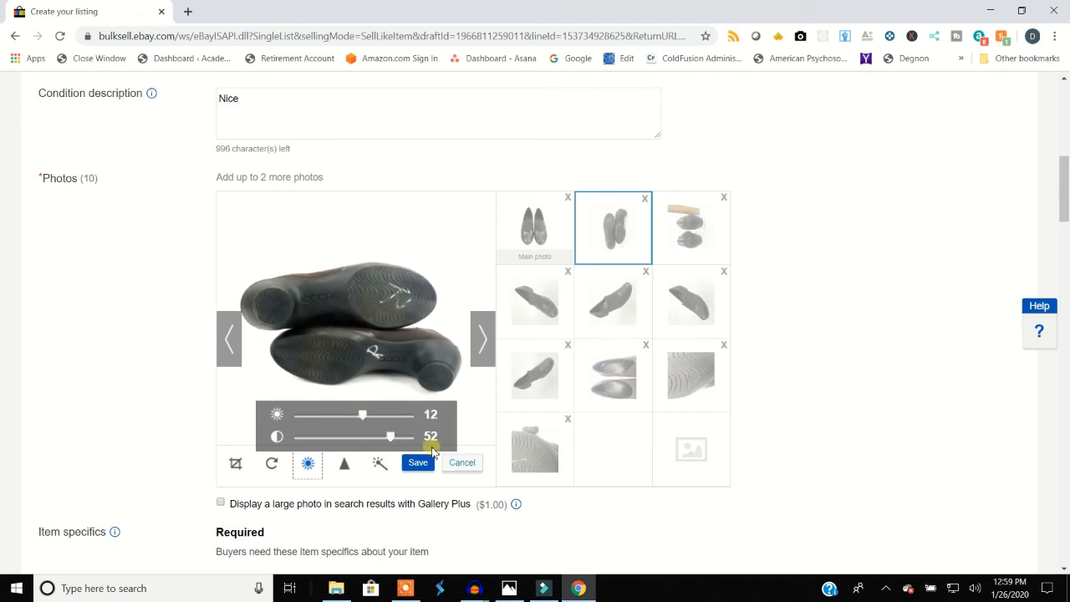
{"action": "left_click", "coordinate": [418, 462]}
Step: Rotate the third photo so the heels and ruler stand upright, set brightness 11 and contrast 62, and save it
{"action": "left_click", "coordinate": [690, 227]}
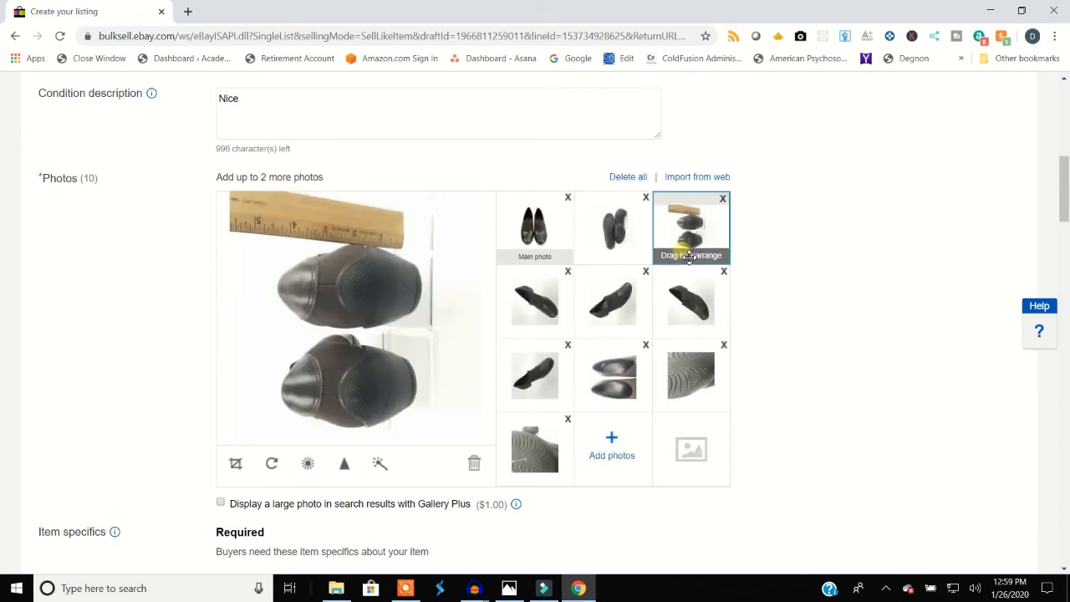
{"action": "left_click", "coordinate": [275, 462]}
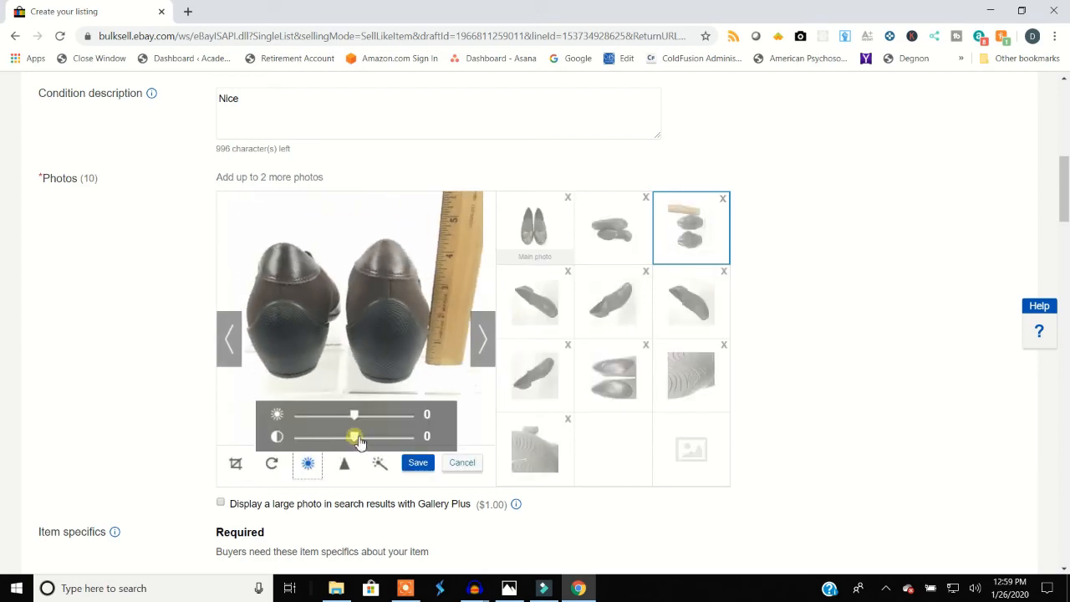
{"action": "left_click_drag", "start_coordinate": [358, 439], "coordinate": [390, 442]}
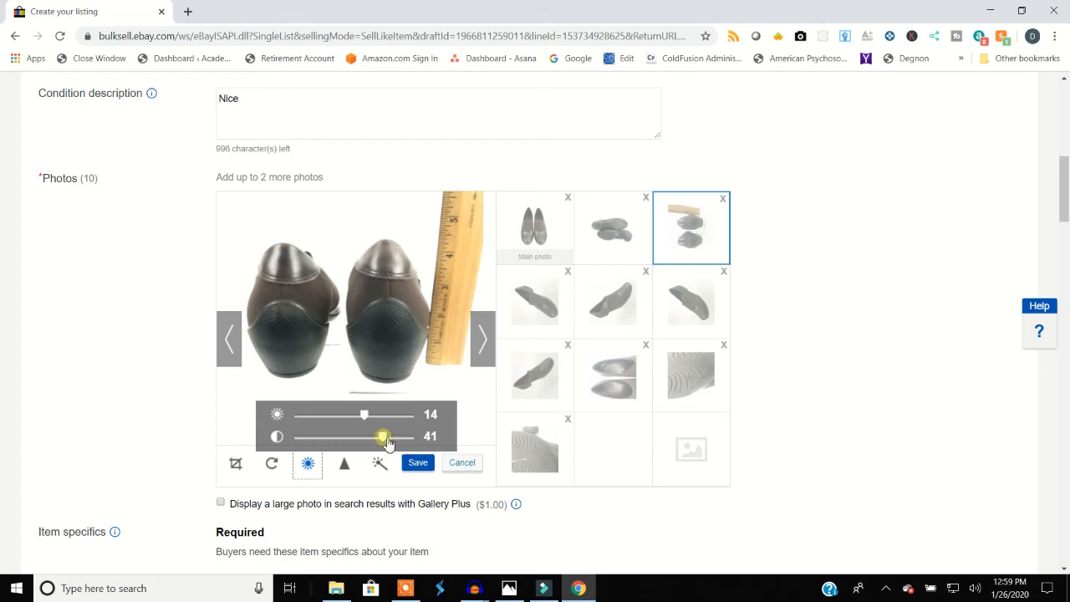
{"action": "left_click_drag", "start_coordinate": [387, 444], "coordinate": [369, 423]}
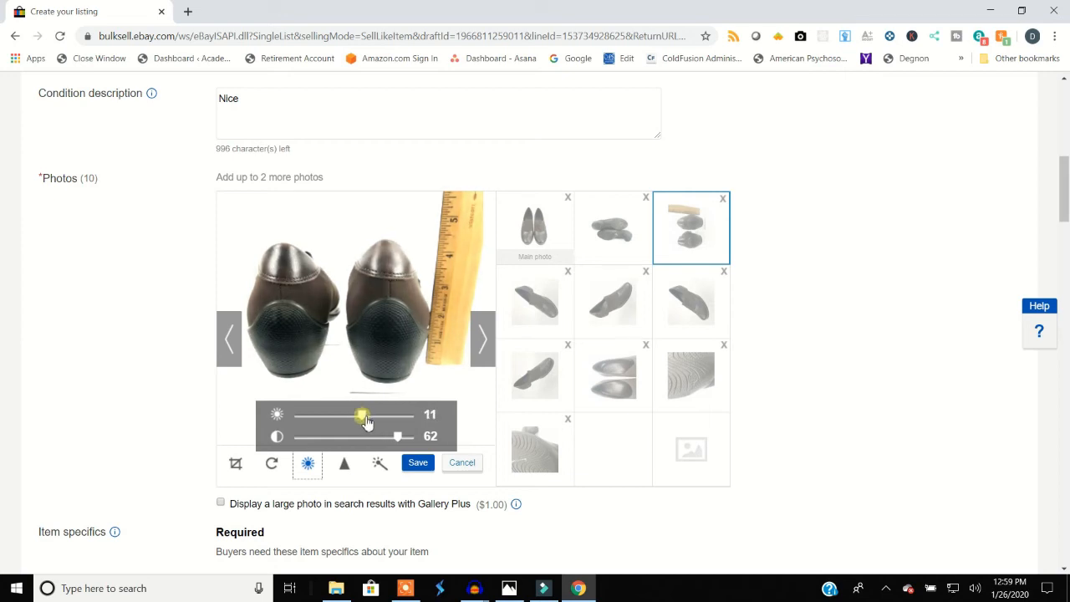
{"action": "left_click", "coordinate": [418, 462]}
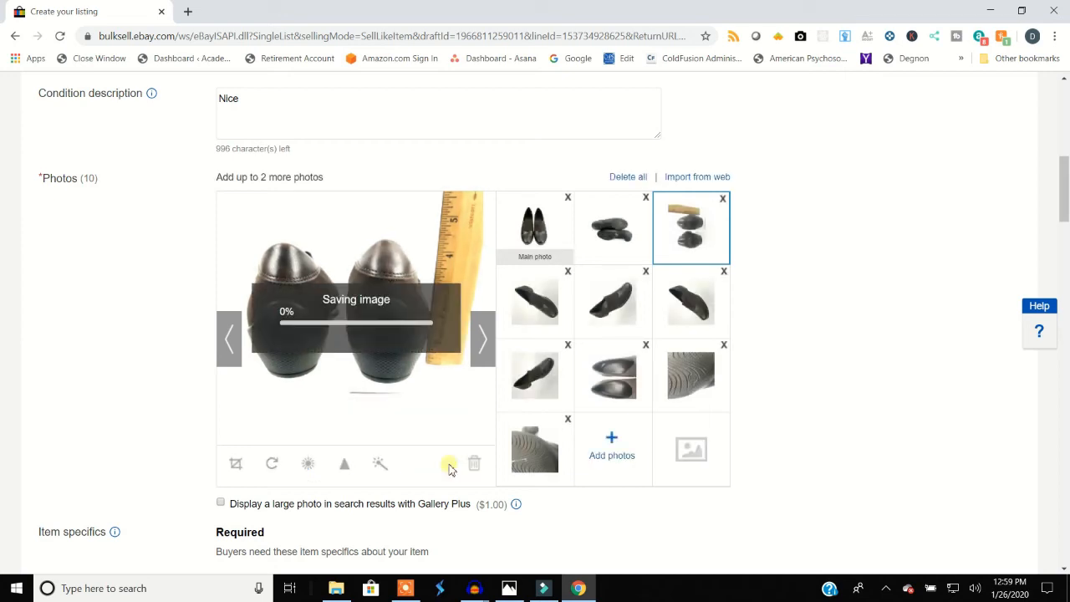
Step: Rotate the fourth photo so the shoe's toe points down-left, set brightness 11 and contrast 39, and save it
{"action": "left_click", "coordinate": [565, 321]}
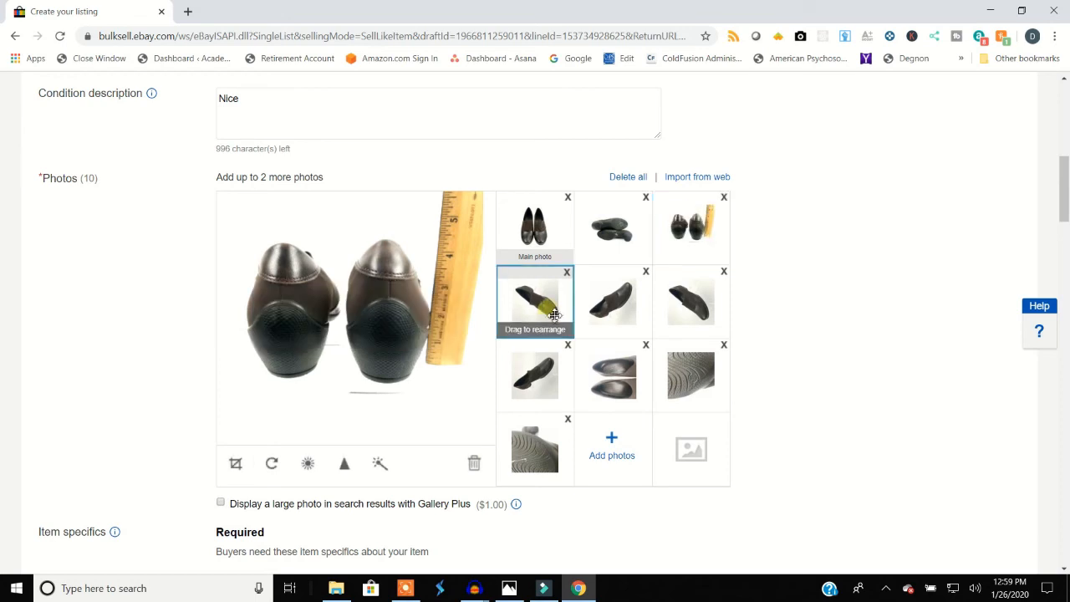
{"action": "left_click", "coordinate": [275, 465]}
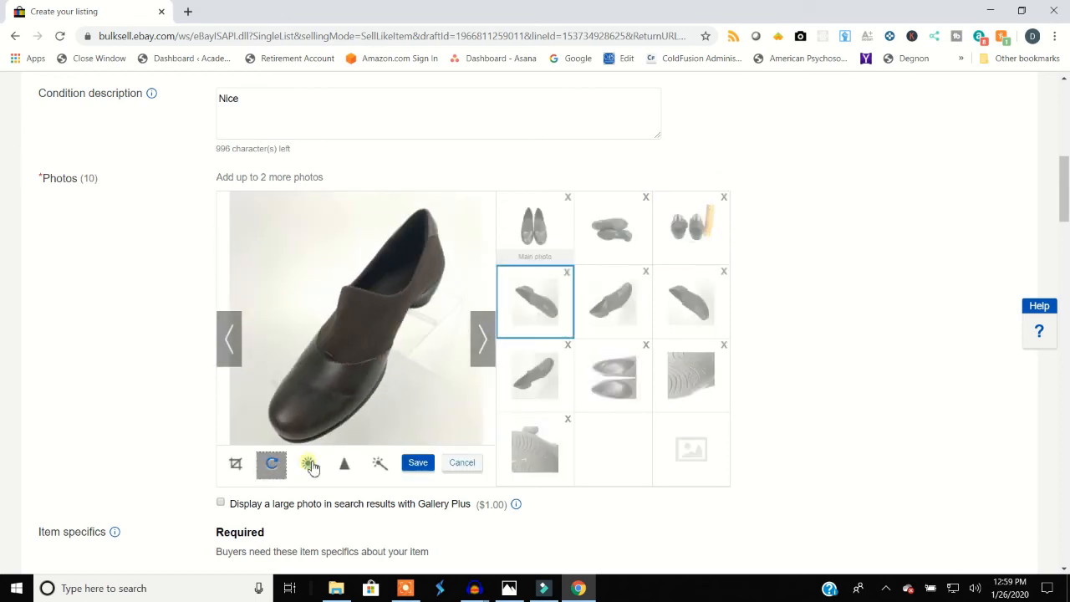
{"action": "left_click", "coordinate": [311, 462]}
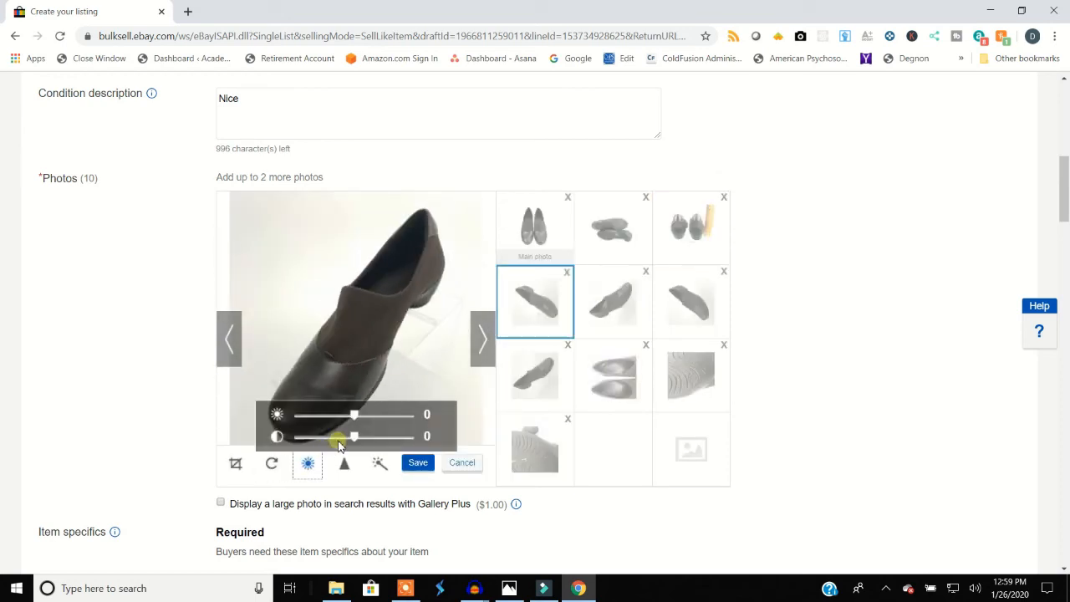
{"action": "mouse_move", "coordinate": [354, 437]}
{"action": "left_mouse_down"}
{"action": "mouse_move", "coordinate": [382, 439]}
{"action": "mouse_move", "coordinate": [367, 421]}
{"action": "left_mouse_up"}
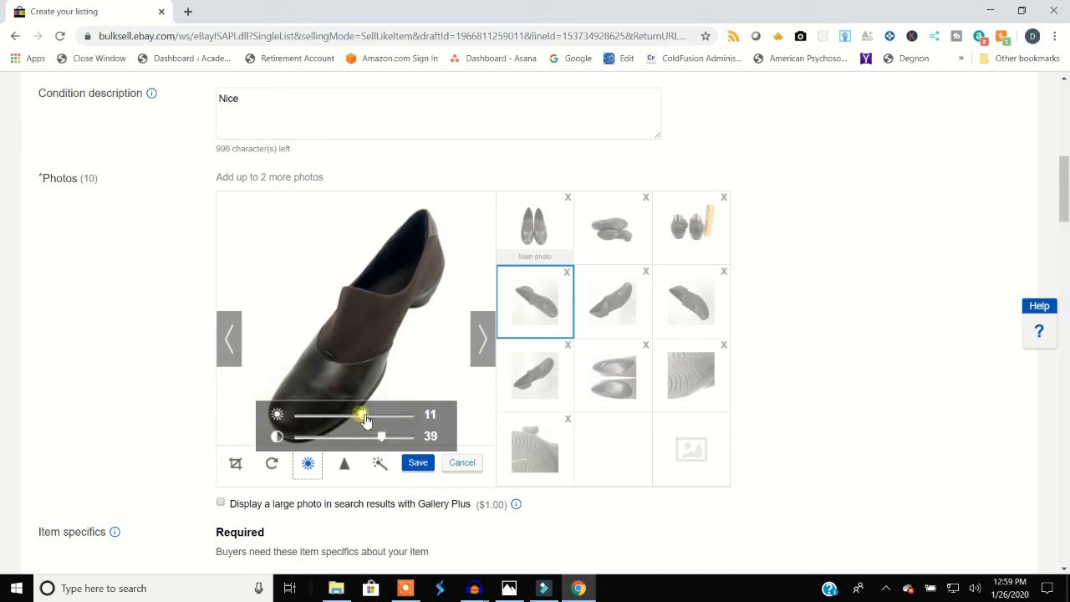
{"action": "left_click", "coordinate": [418, 463]}
Step: Rotate the fifth photo so the shoe's toe points down-right, set brightness 16 and contrast 35, and save it
{"action": "left_click", "coordinate": [625, 319]}
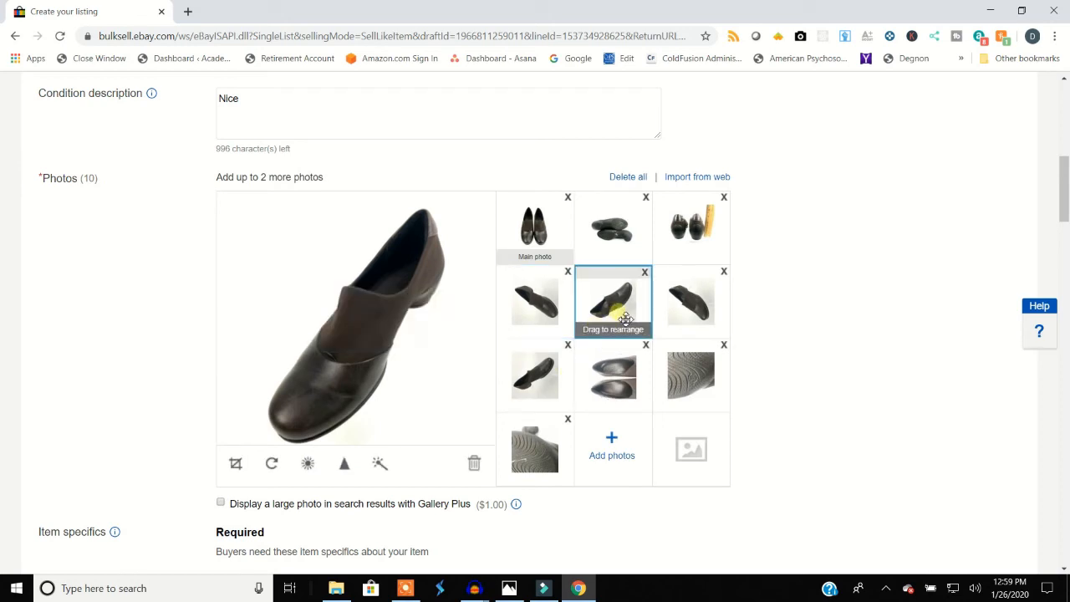
{"action": "left_click", "coordinate": [282, 464]}
{"action": "left_click", "coordinate": [284, 464]}
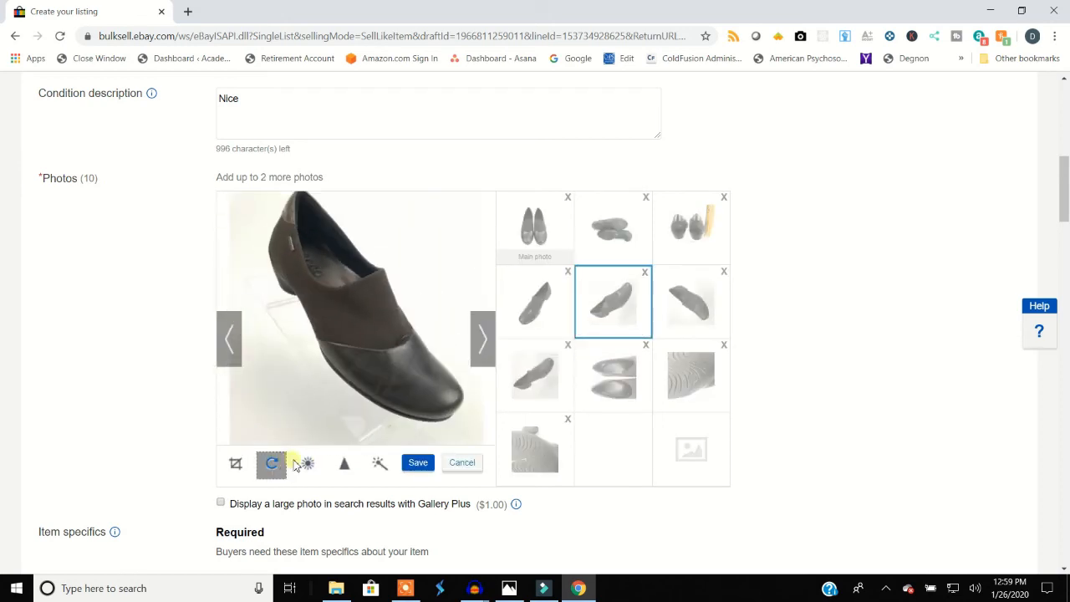
{"action": "left_click", "coordinate": [310, 461]}
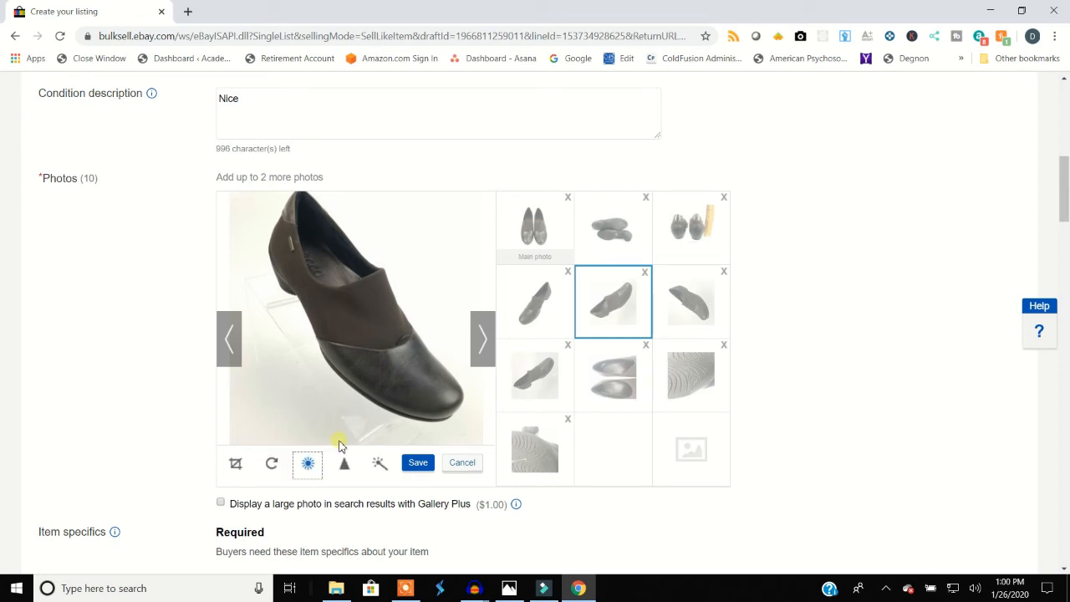
{"action": "mouse_move", "coordinate": [358, 438]}
{"action": "left_mouse_down"}
{"action": "mouse_move", "coordinate": [381, 438]}
{"action": "mouse_move", "coordinate": [354, 420]}
{"action": "mouse_move", "coordinate": [372, 424]}
{"action": "left_mouse_up"}
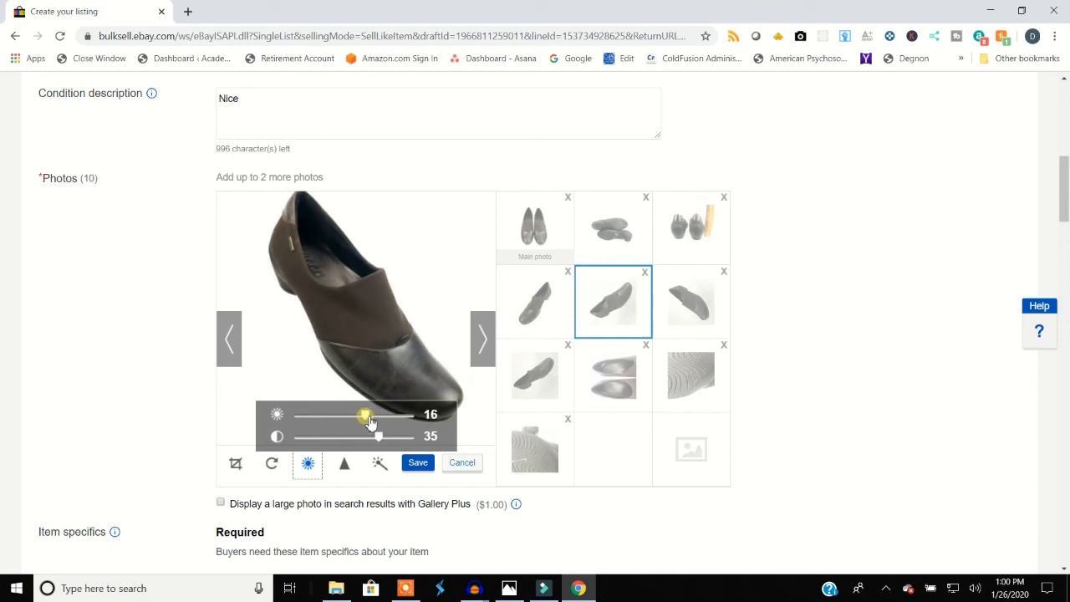
{"action": "left_click", "coordinate": [418, 470]}
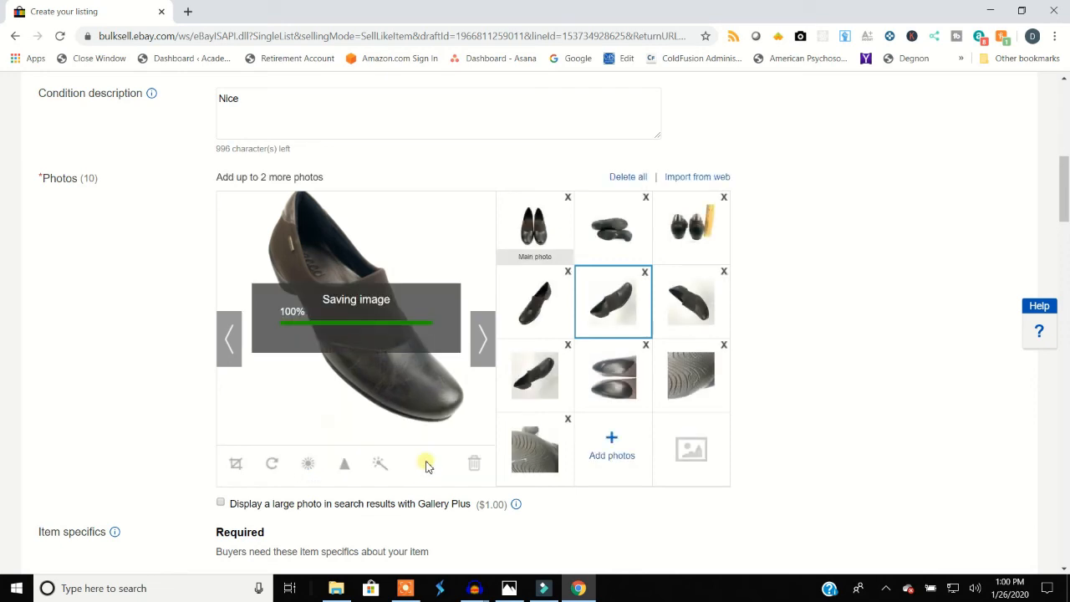
Step: Rotate the sixth photo so the shoe's toe points down-left, set brightness 12 and contrast 50, and save it
{"action": "left_click", "coordinate": [695, 320]}
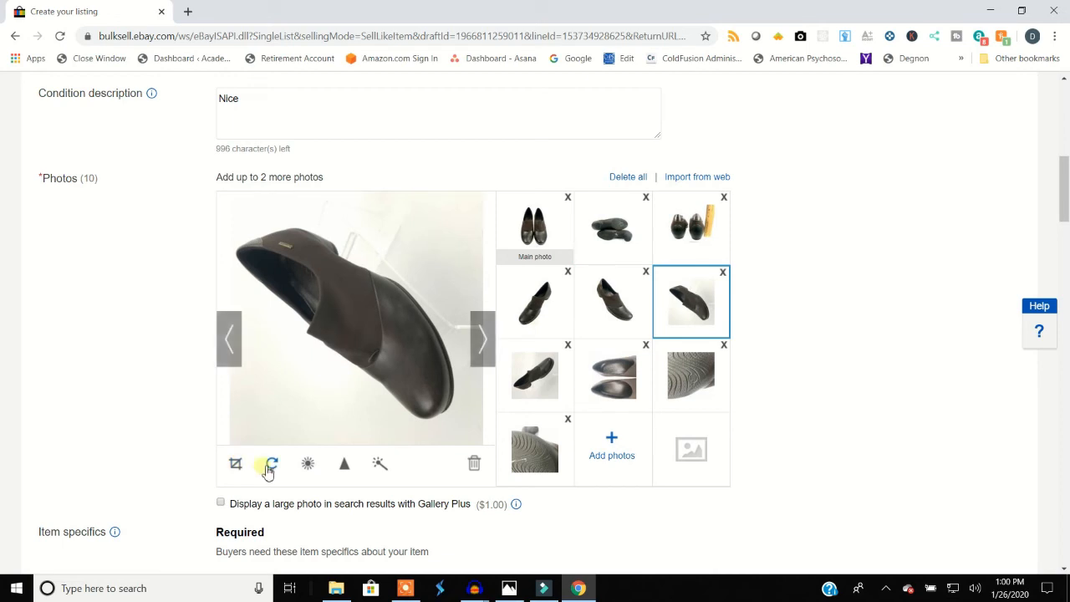
{"action": "left_click", "coordinate": [270, 468]}
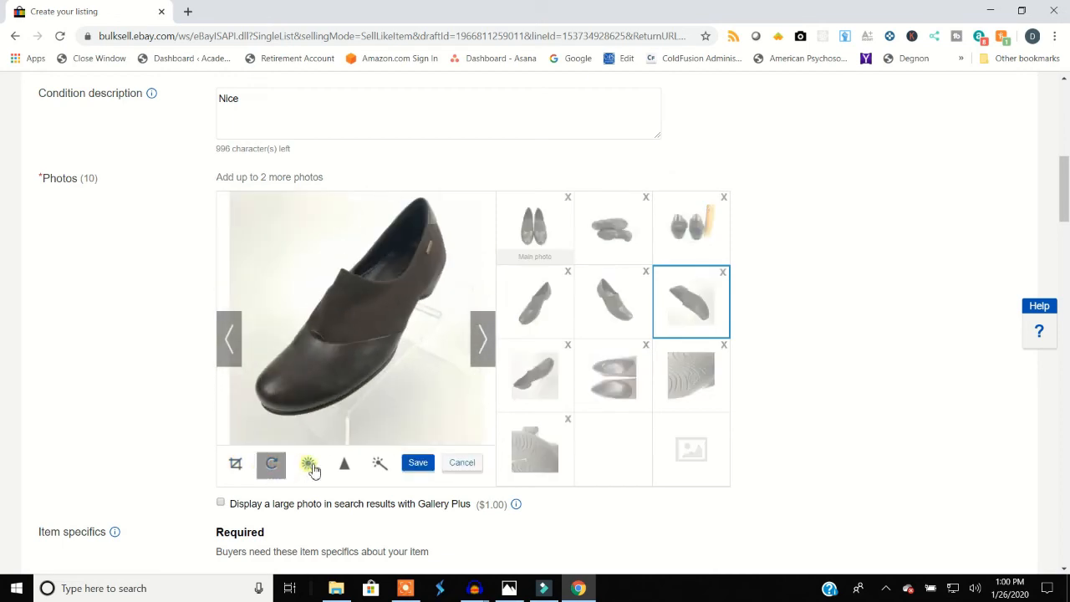
{"action": "left_click", "coordinate": [310, 468]}
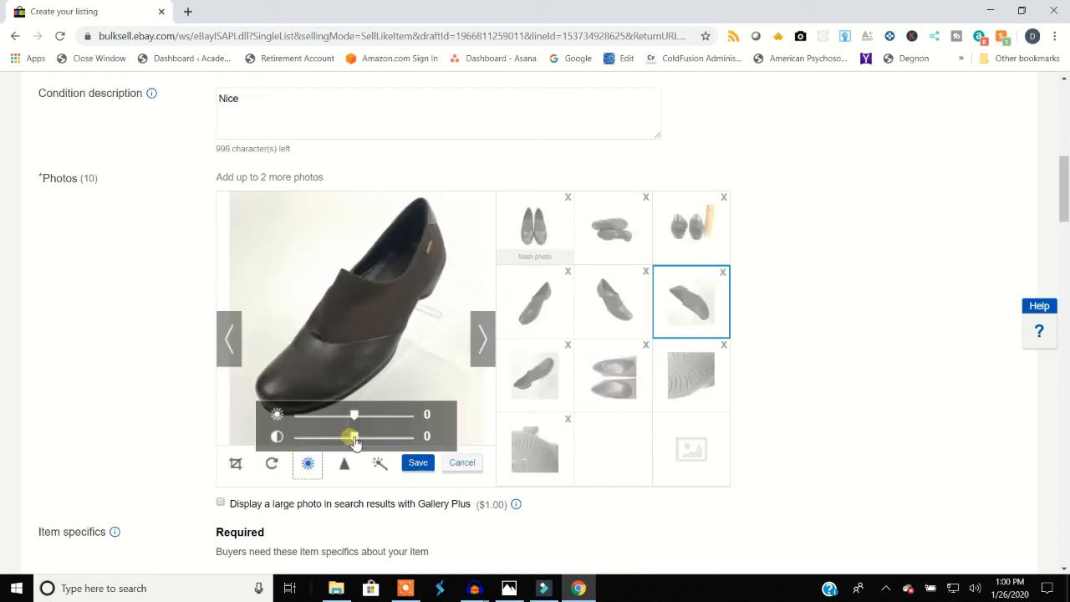
{"action": "mouse_move", "coordinate": [353, 441]}
{"action": "left_mouse_down"}
{"action": "mouse_move", "coordinate": [394, 437]}
{"action": "mouse_move", "coordinate": [368, 439]}
{"action": "mouse_move", "coordinate": [391, 440]}
{"action": "mouse_move", "coordinate": [366, 424]}
{"action": "left_mouse_up"}
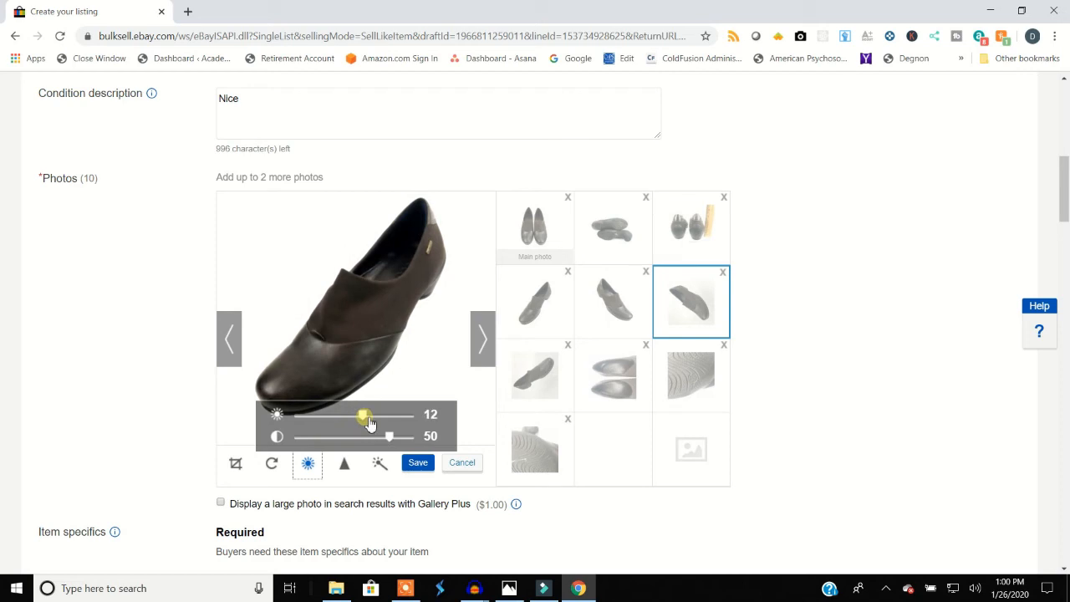
{"action": "left_click", "coordinate": [418, 463]}
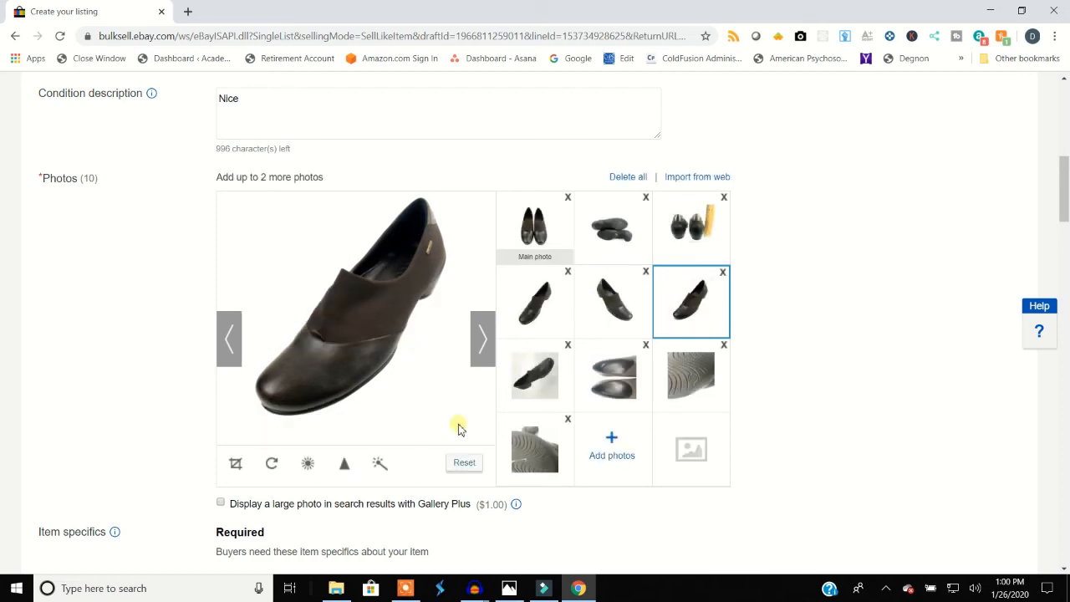
Step: Rotate the seventh photo so the shoe's toe points down-right, raise its brightness and contrast until the background is white, and save it
{"action": "left_click", "coordinate": [543, 387]}
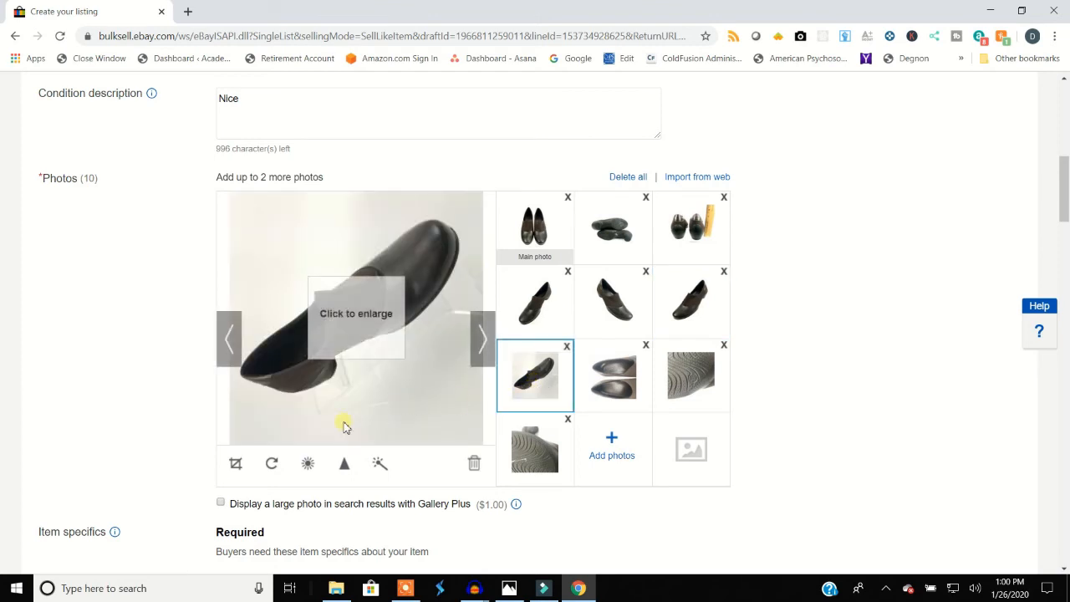
{"action": "left_click", "coordinate": [283, 466]}
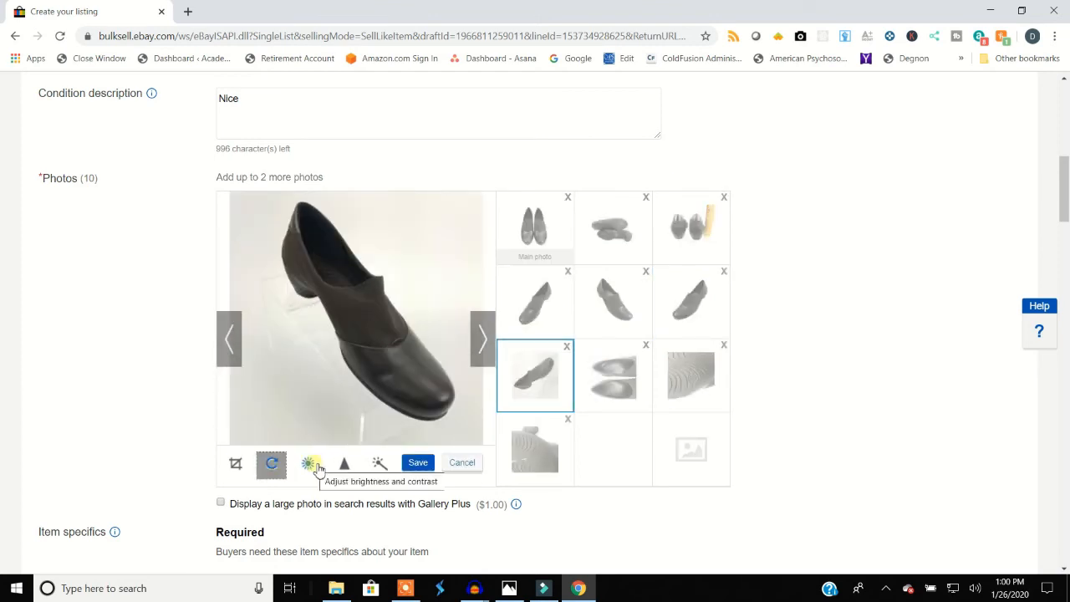
{"action": "left_click", "coordinate": [309, 464]}
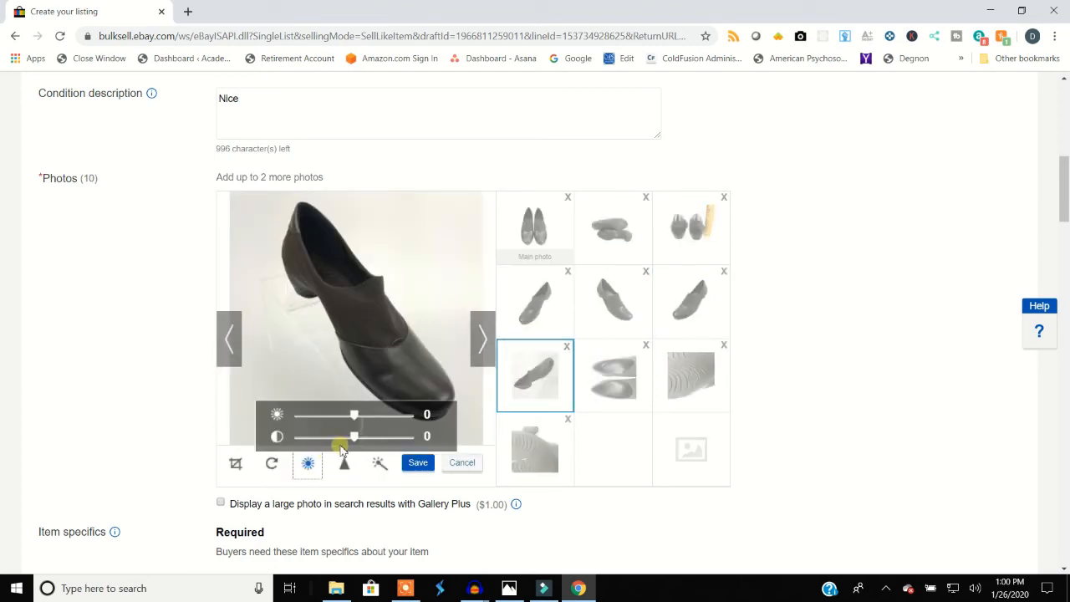
{"action": "left_click_drag", "start_coordinate": [356, 443], "coordinate": [365, 418]}
{"action": "left_click", "coordinate": [420, 465]}
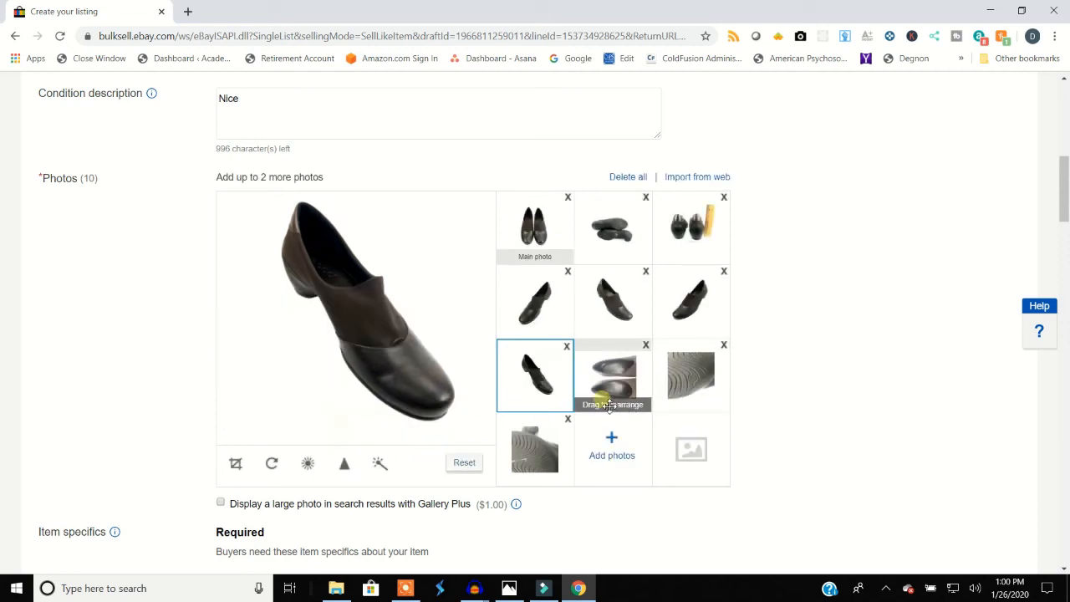
Step: Rotate the eighth photo of the insoles so the toes point down and heels up, set brightness -16 and contrast 40, and save it
{"action": "left_click", "coordinate": [611, 389]}
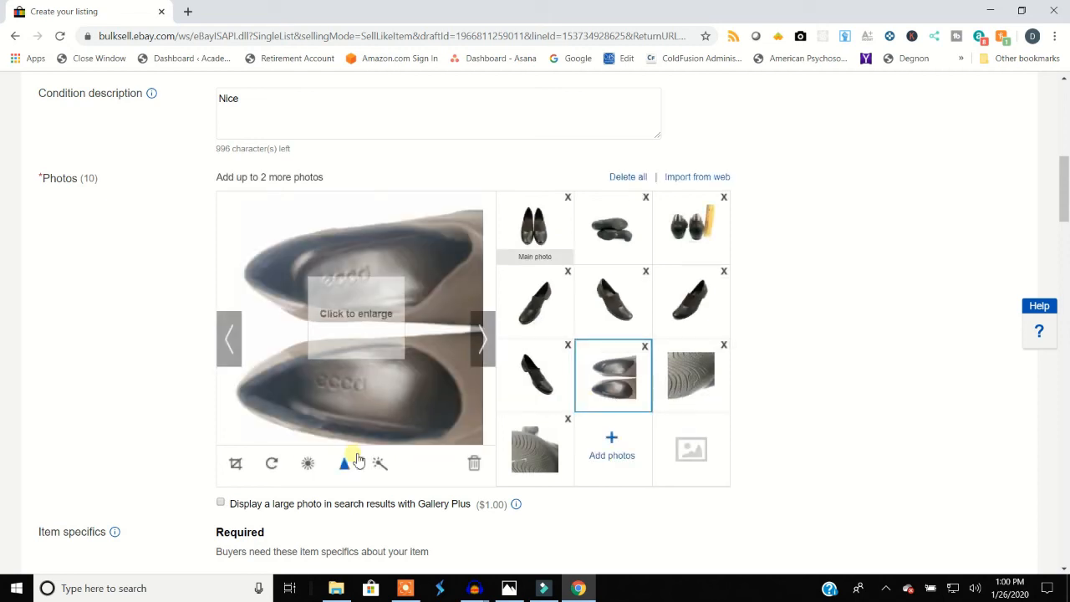
{"action": "left_click", "coordinate": [280, 467]}
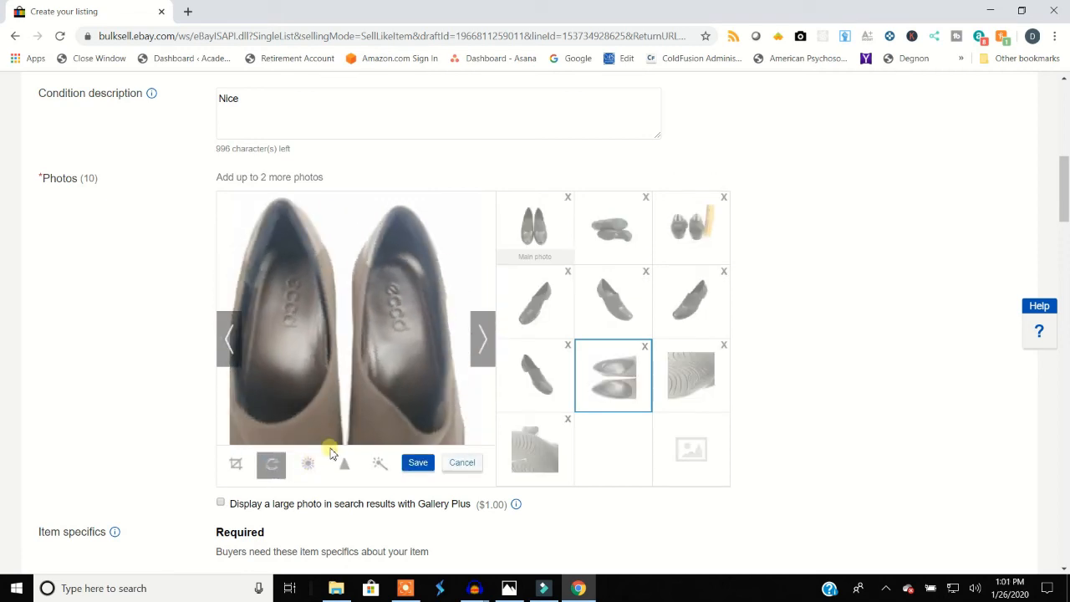
{"action": "mouse_move", "coordinate": [354, 438]}
{"action": "left_mouse_down"}
{"action": "mouse_move", "coordinate": [385, 437]}
{"action": "mouse_move", "coordinate": [349, 424]}
{"action": "left_mouse_up"}
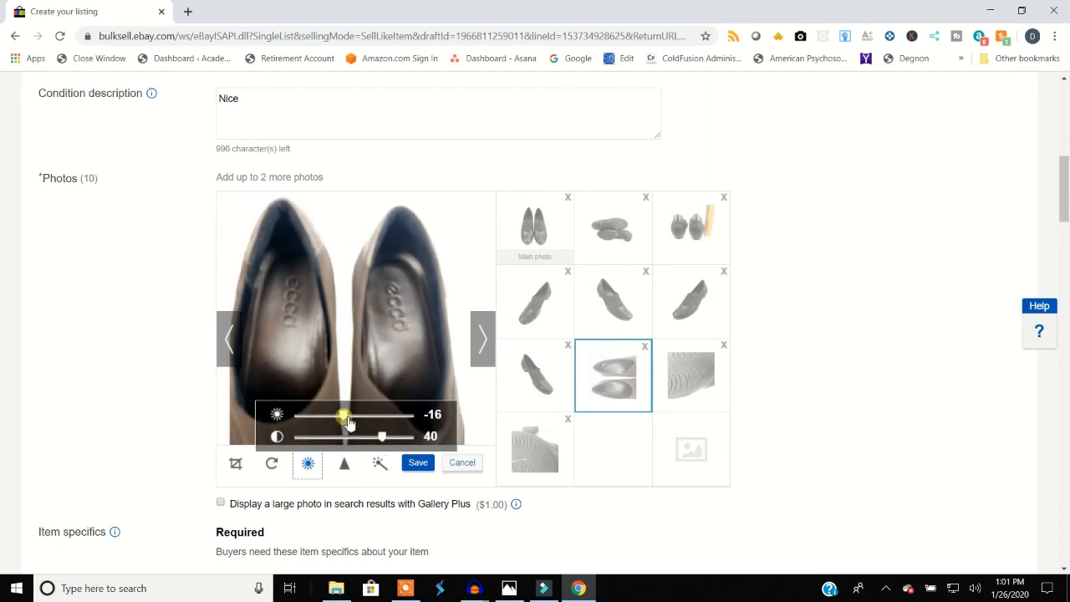
{"action": "left_click", "coordinate": [416, 465]}
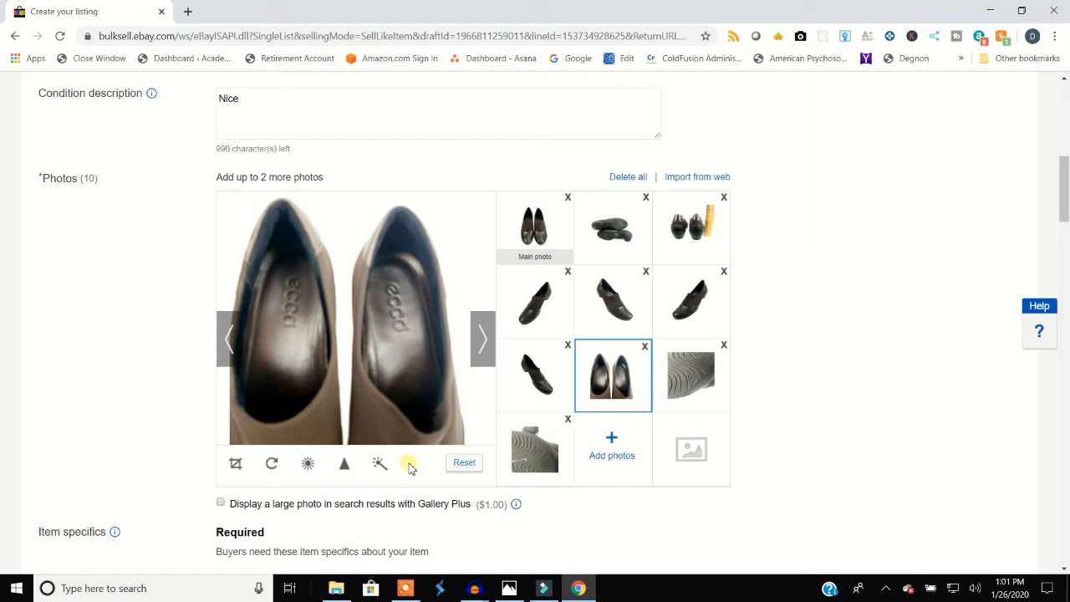
Step: Sharpen the eighth photo of the insoles to 168% and save it
{"action": "left_click", "coordinate": [344, 465]}
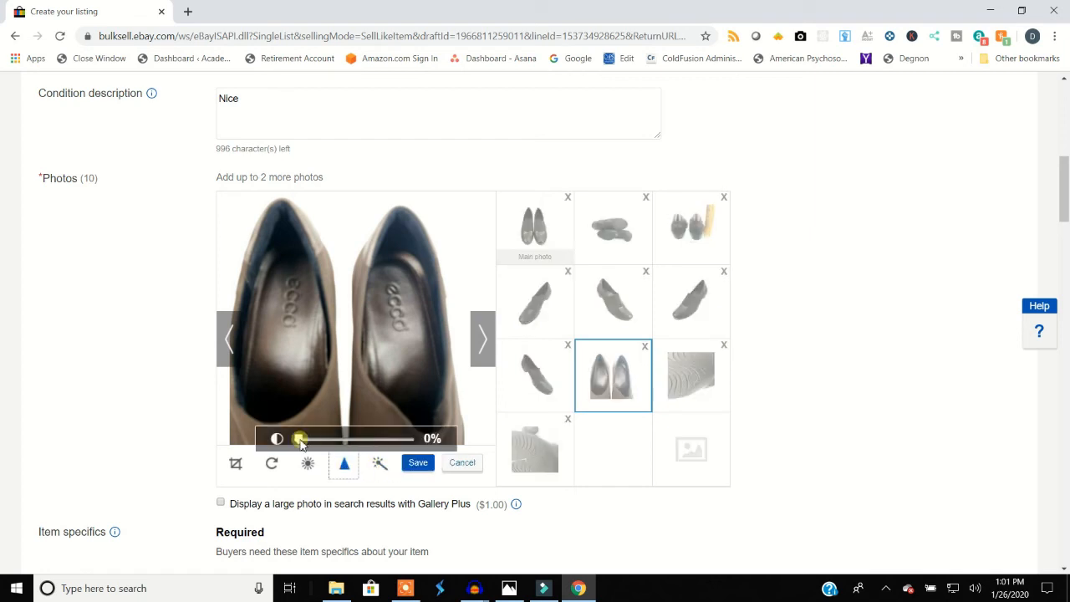
{"action": "left_click_drag", "start_coordinate": [309, 445], "coordinate": [395, 447]}
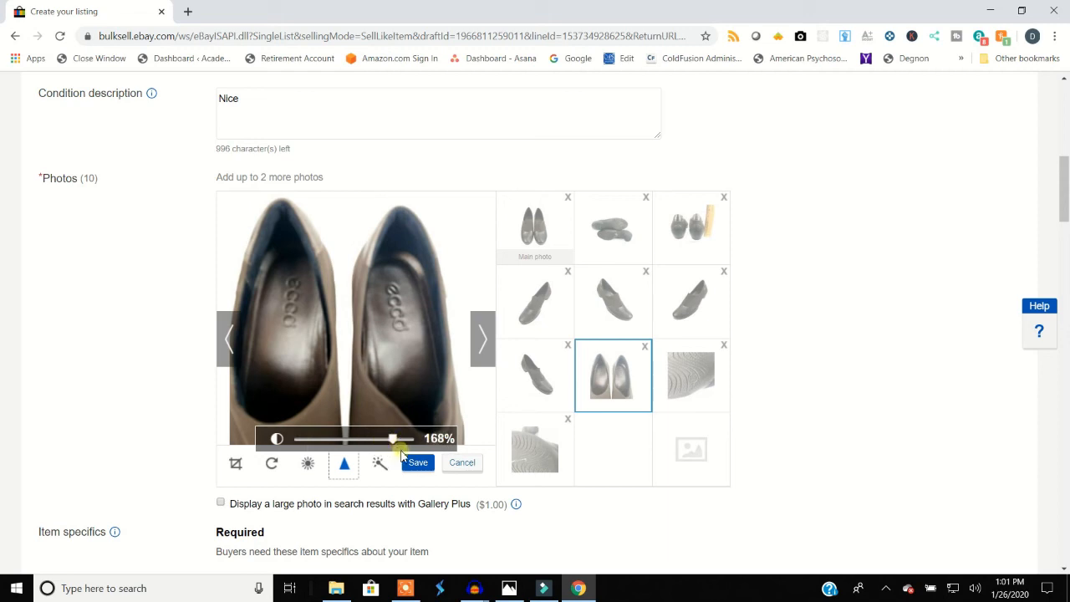
{"action": "left_click", "coordinate": [418, 465]}
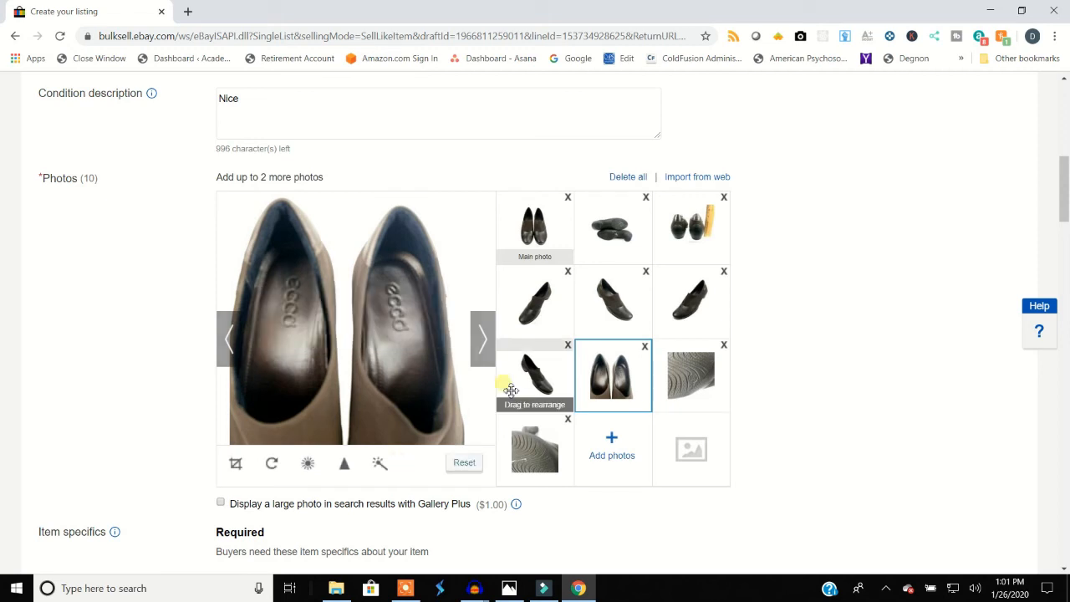
Step: Rotate the ninth and tenth sole close-ups so the size number 39 reads upright, and save them
{"action": "left_click", "coordinate": [699, 395]}
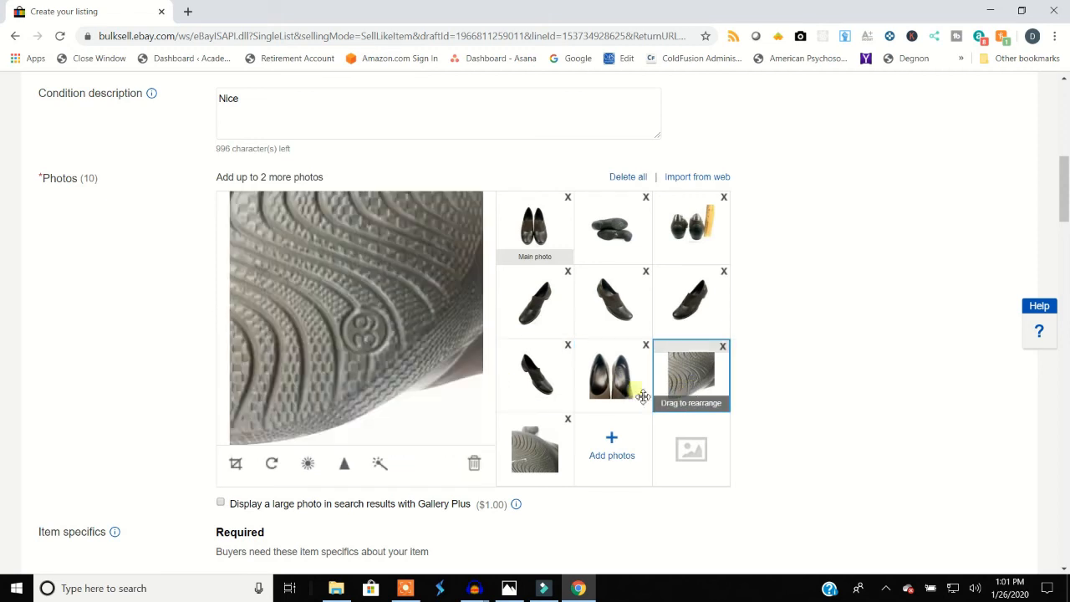
{"action": "left_click", "coordinate": [271, 463]}
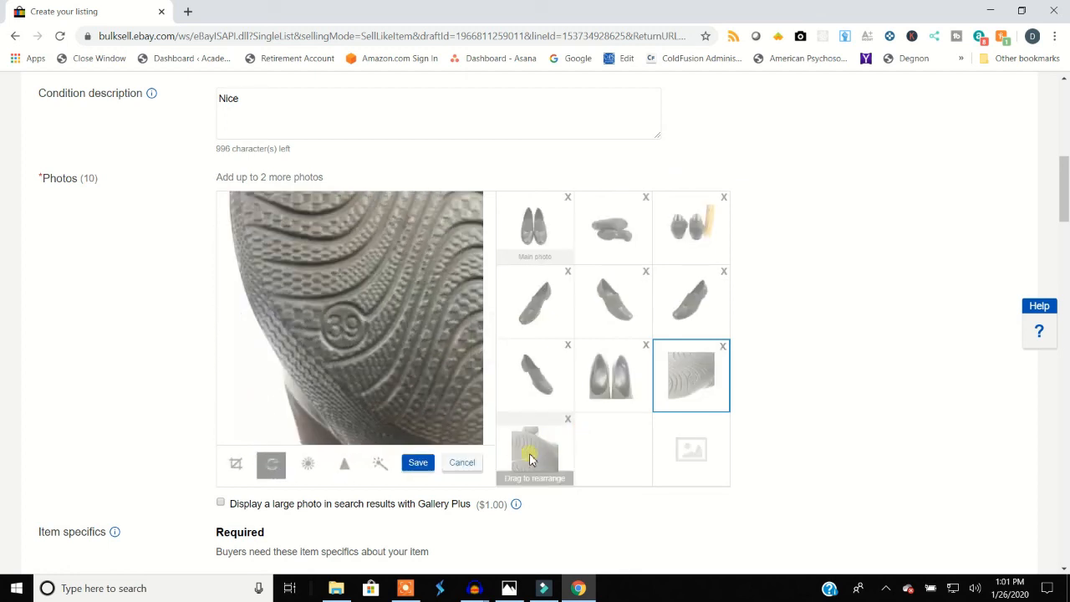
{"action": "left_click", "coordinate": [530, 458]}
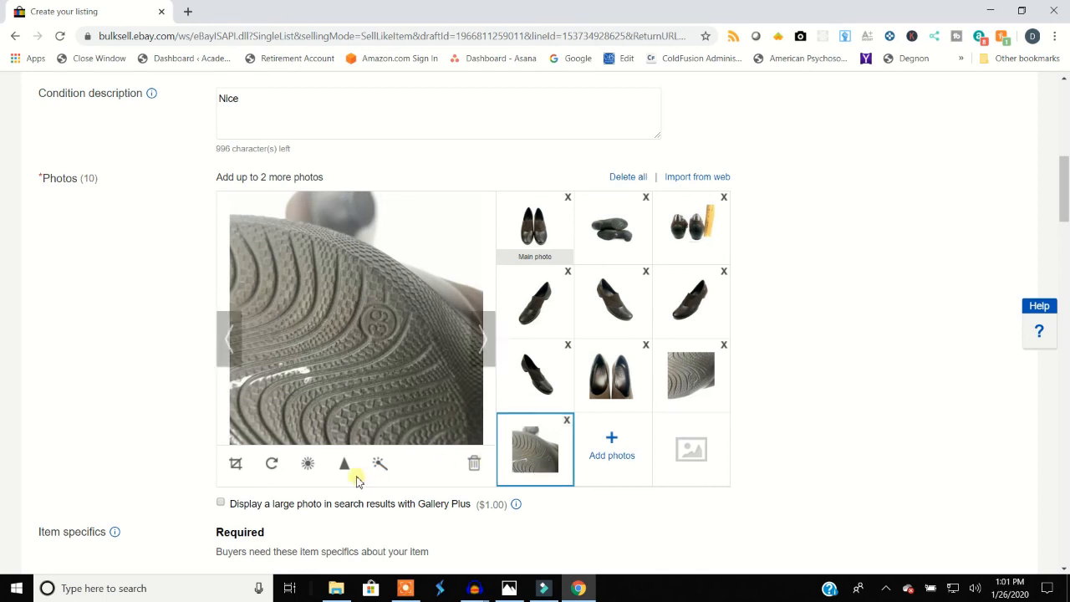
{"action": "left_click", "coordinate": [273, 465]}
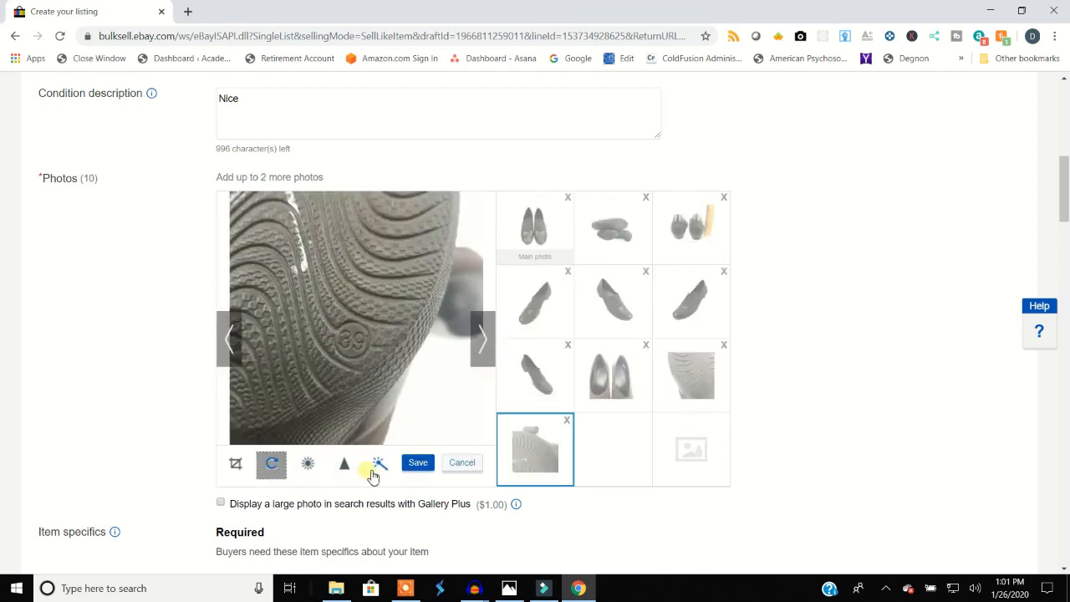
{"action": "left_click", "coordinate": [419, 470]}
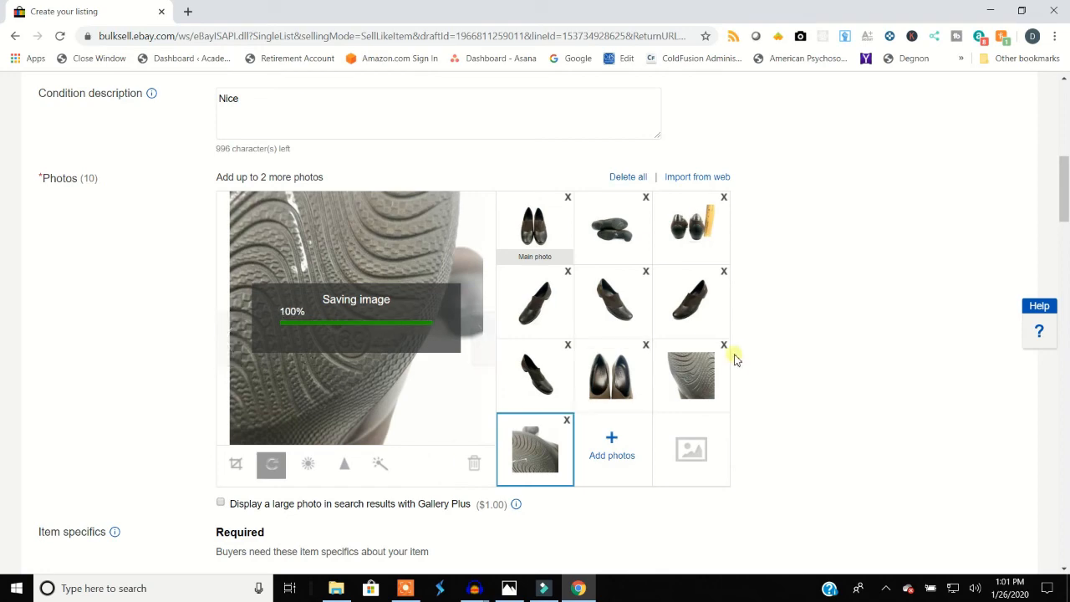
Step: Save the ECCO loafer pumps listing as a draft
{"action": "scroll", "coordinate": [781, 315], "scroll_direction": "down", "scroll_amount": 15}
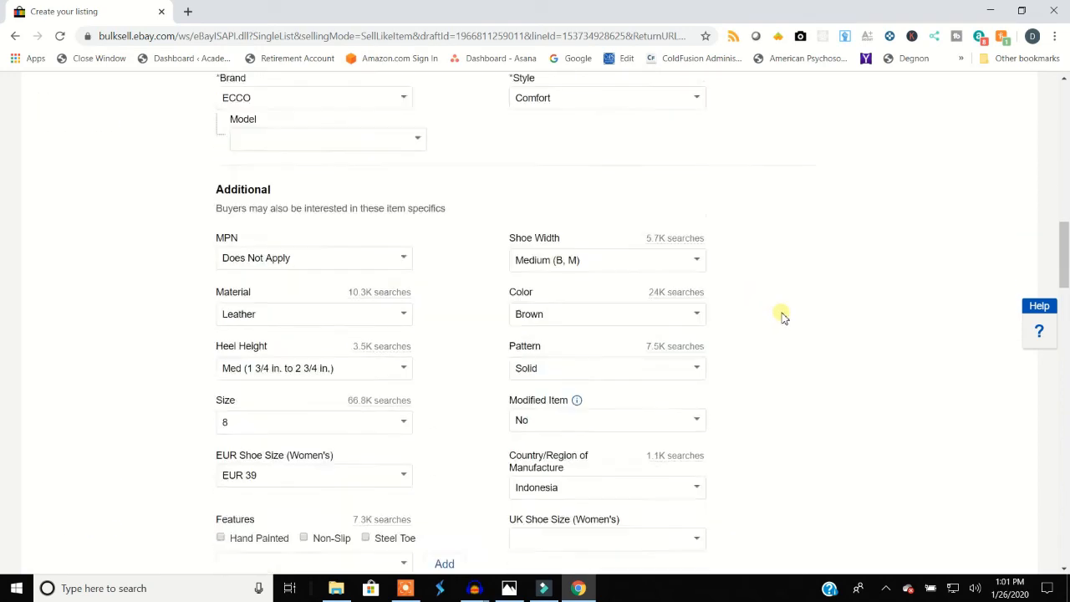
{"action": "scroll", "coordinate": [781, 321], "scroll_direction": "down", "scroll_amount": 20}
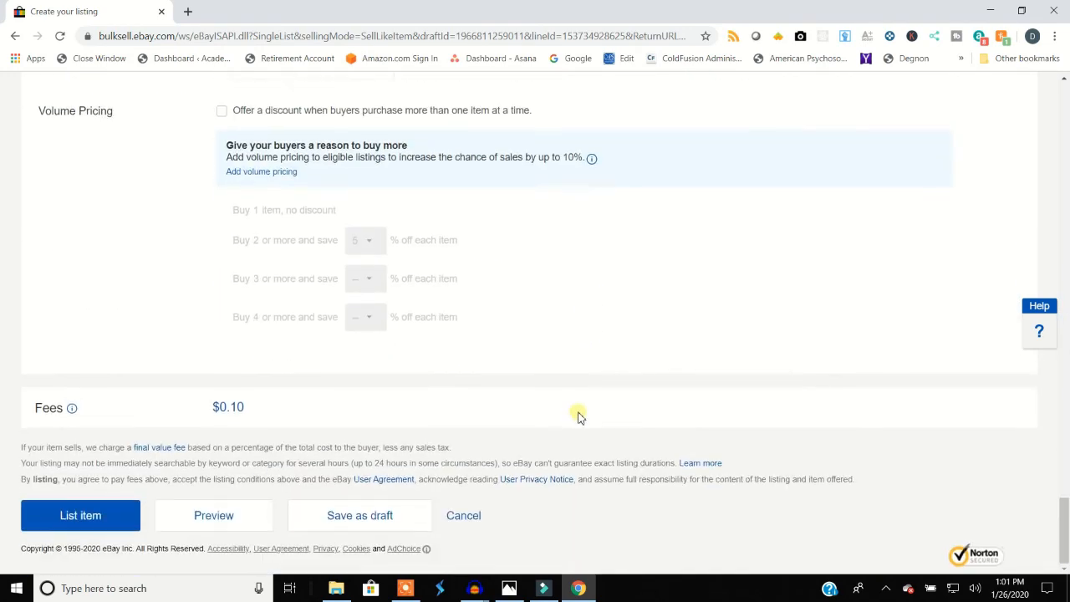
{"action": "left_click", "coordinate": [364, 513]}
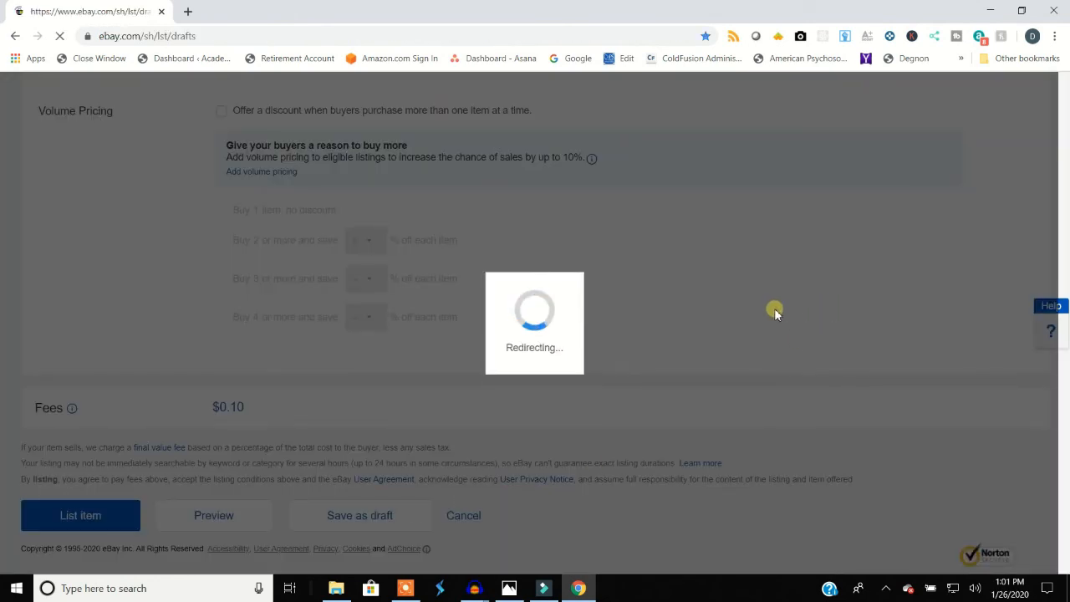
Step: Find the CLARKS Bendables black leather mules/clogs draft in the drafts list and open it for completion
{"action": "scroll", "coordinate": [697, 292], "scroll_direction": "down", "scroll_amount": 15}
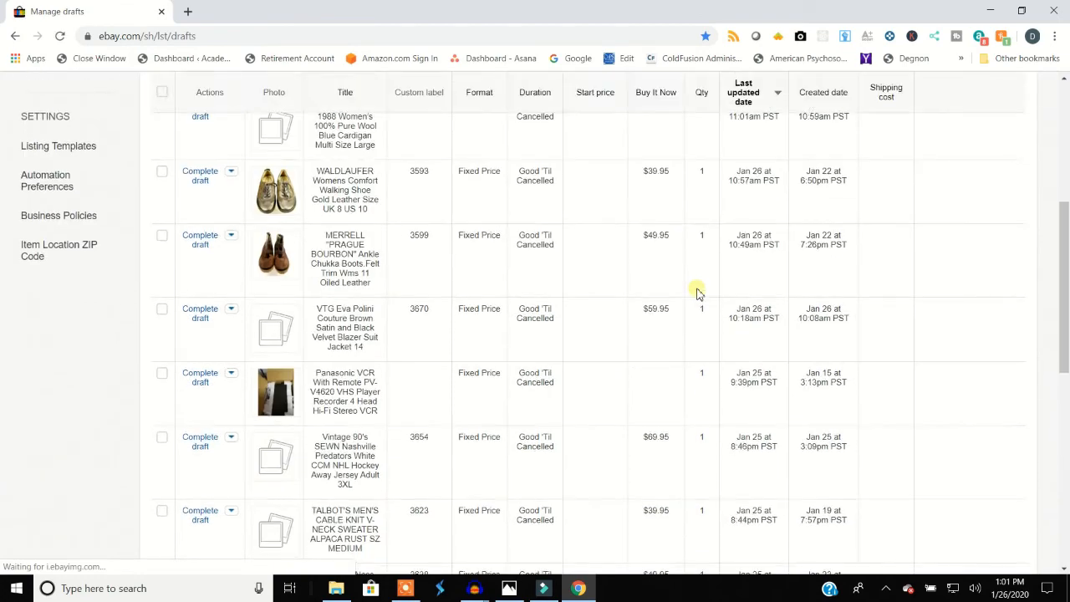
{"action": "scroll", "coordinate": [697, 292], "scroll_direction": "up", "scroll_amount": 3}
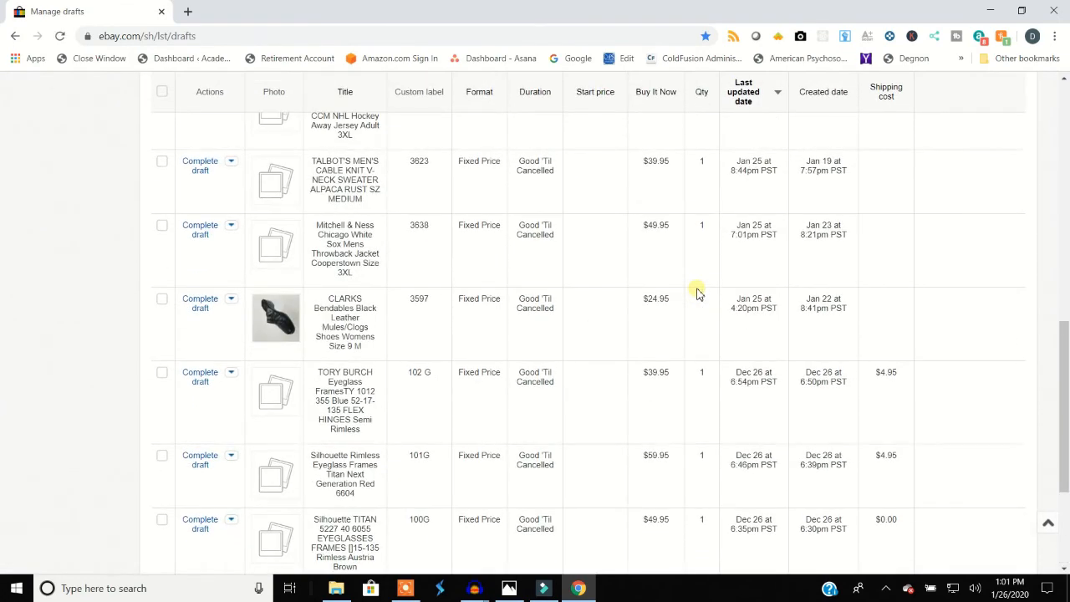
{"action": "scroll", "coordinate": [224, 305], "scroll_direction": "up", "scroll_amount": 5}
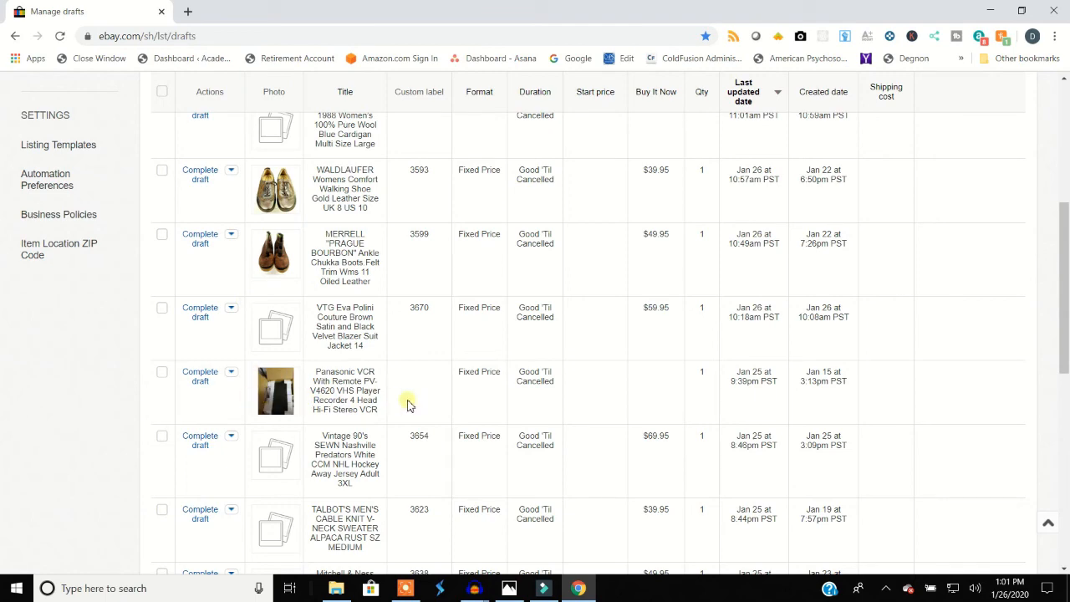
{"action": "scroll", "coordinate": [423, 391], "scroll_direction": "up", "scroll_amount": 4}
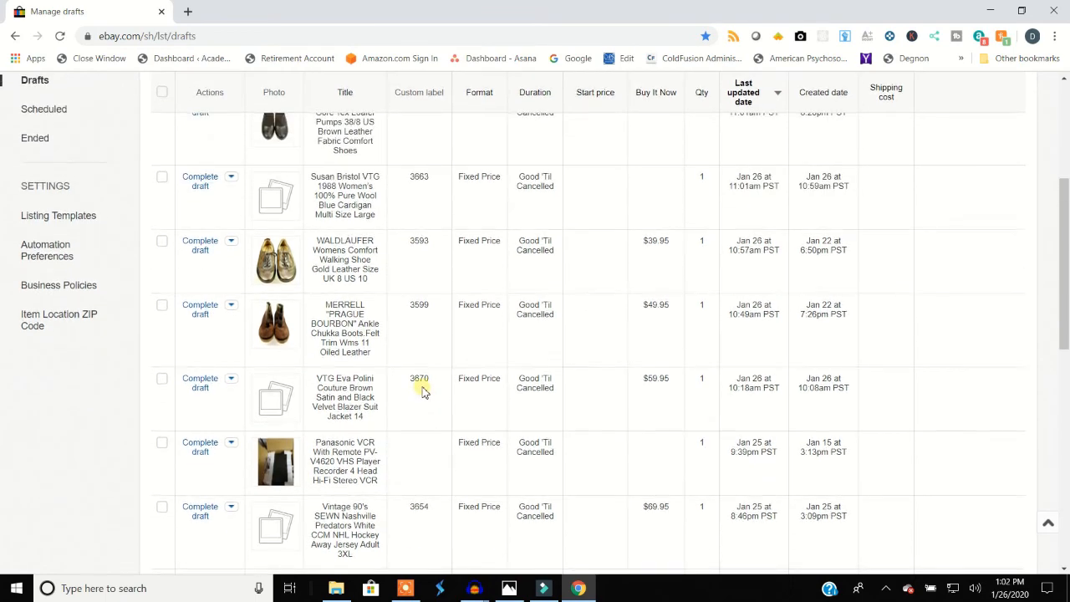
{"action": "scroll", "coordinate": [422, 392], "scroll_direction": "down", "scroll_amount": 8}
{"action": "scroll", "coordinate": [422, 391], "scroll_direction": "down", "scroll_amount": 4}
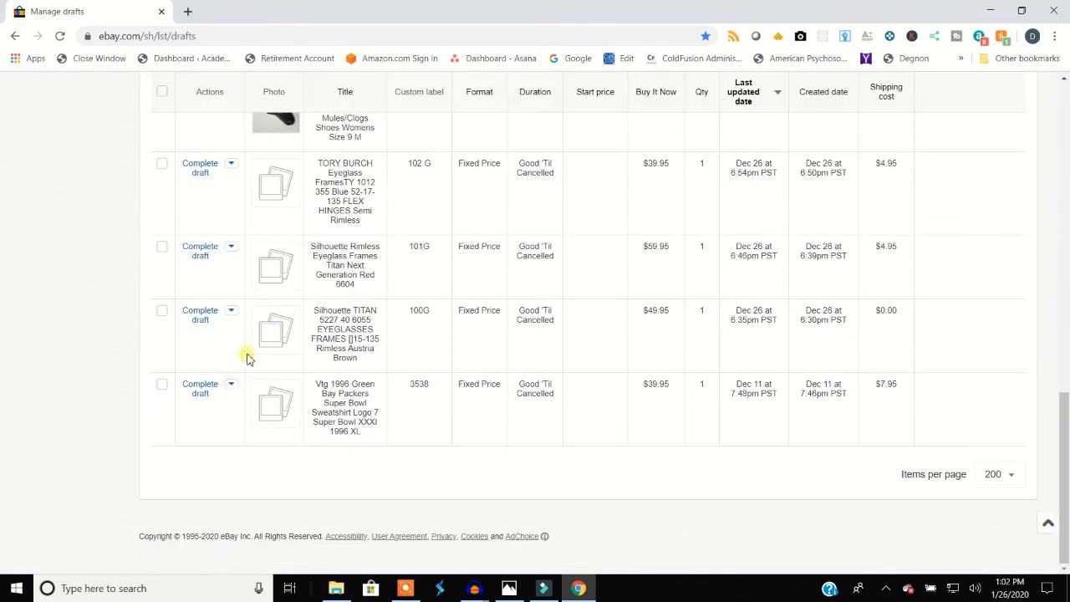
{"action": "scroll", "coordinate": [247, 358], "scroll_direction": "up", "scroll_amount": 3}
{"action": "left_click", "coordinate": [199, 237]}
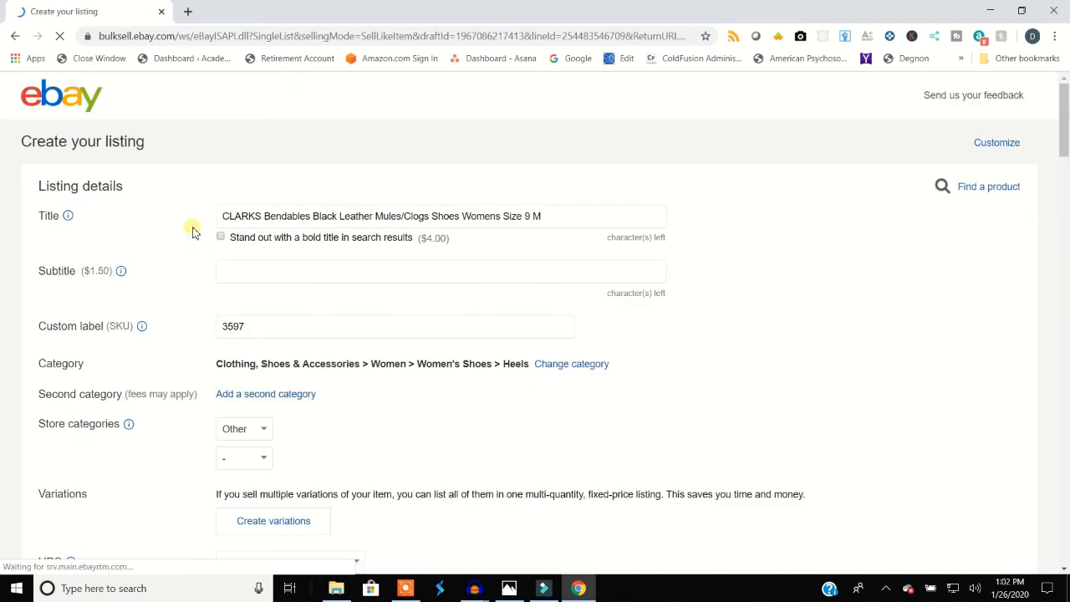
Step: Rotate and save the main photo with the mule's toe pointing down-left, and move the tenth photo of the pair to the main position
{"action": "scroll", "coordinate": [358, 276], "scroll_direction": "down", "scroll_amount": 3}
{"action": "scroll", "coordinate": [358, 279], "scroll_direction": "down", "scroll_amount": 10}
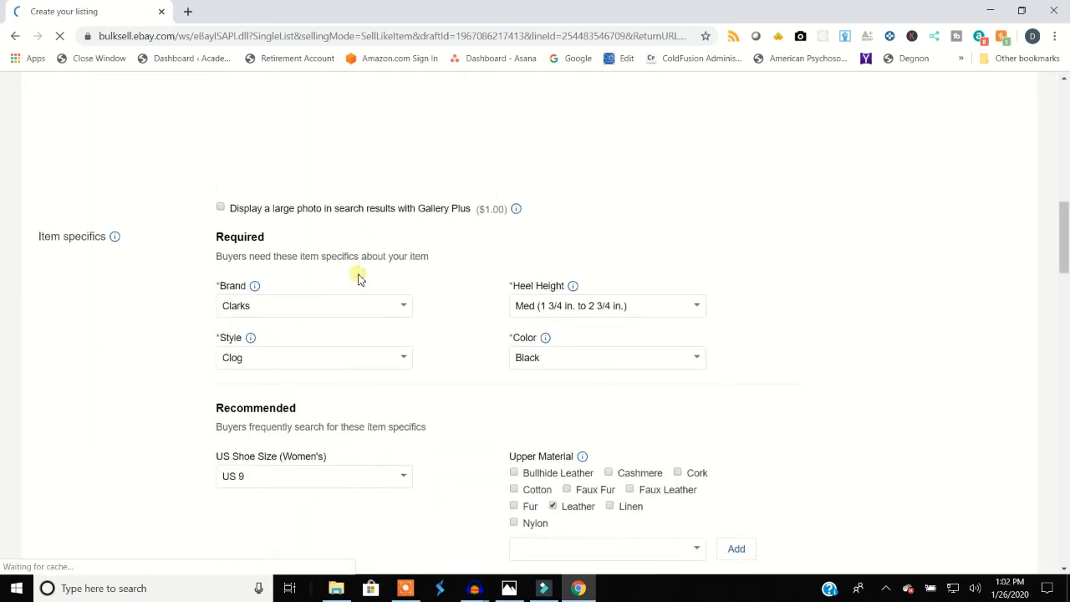
{"action": "scroll", "coordinate": [358, 279], "scroll_direction": "up", "scroll_amount": 10}
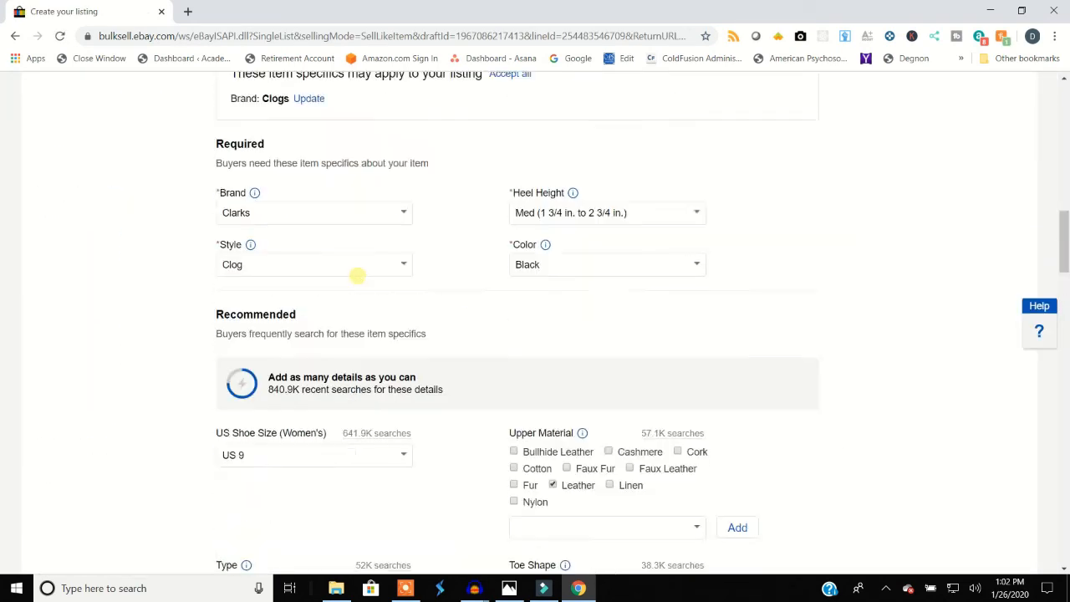
{"action": "scroll", "coordinate": [353, 284], "scroll_direction": "up", "scroll_amount": 2}
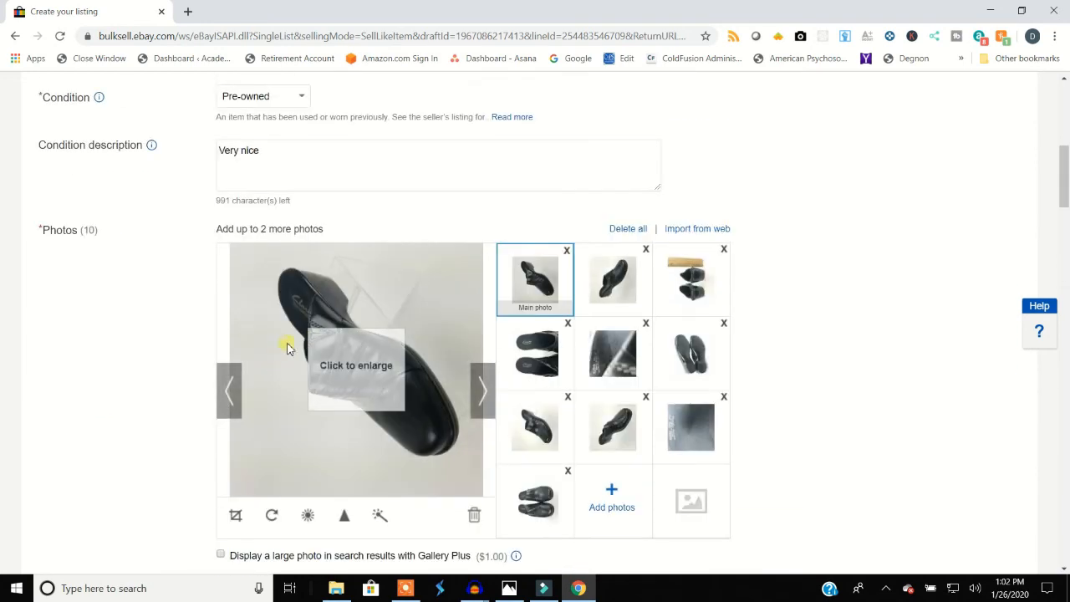
{"action": "scroll", "coordinate": [297, 344], "scroll_direction": "down", "scroll_amount": 1}
{"action": "left_click", "coordinate": [272, 445]}
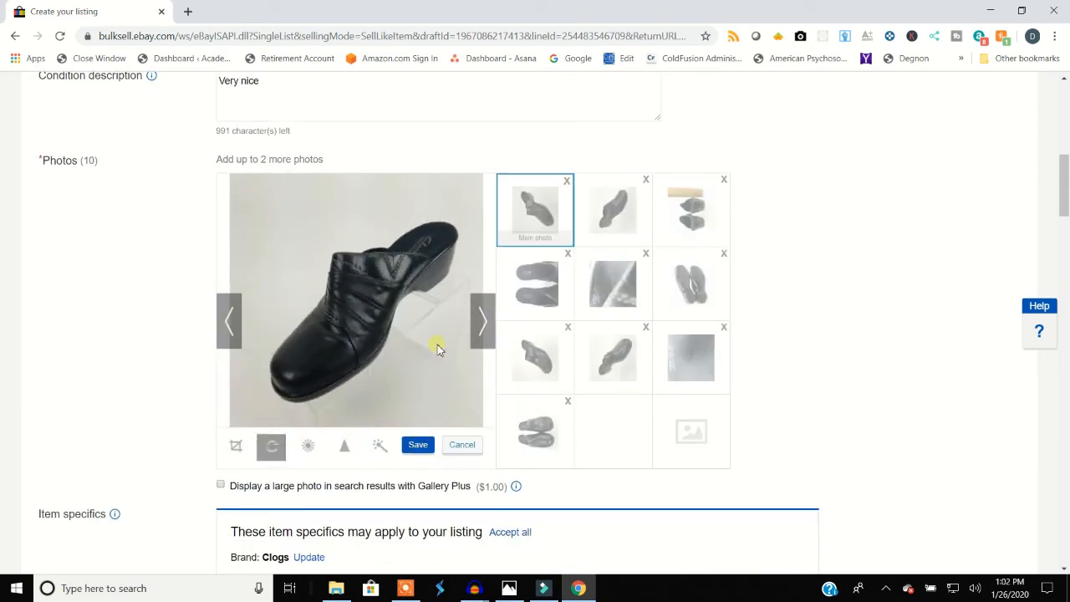
{"action": "left_click_drag", "start_coordinate": [702, 226], "coordinate": [535, 230]}
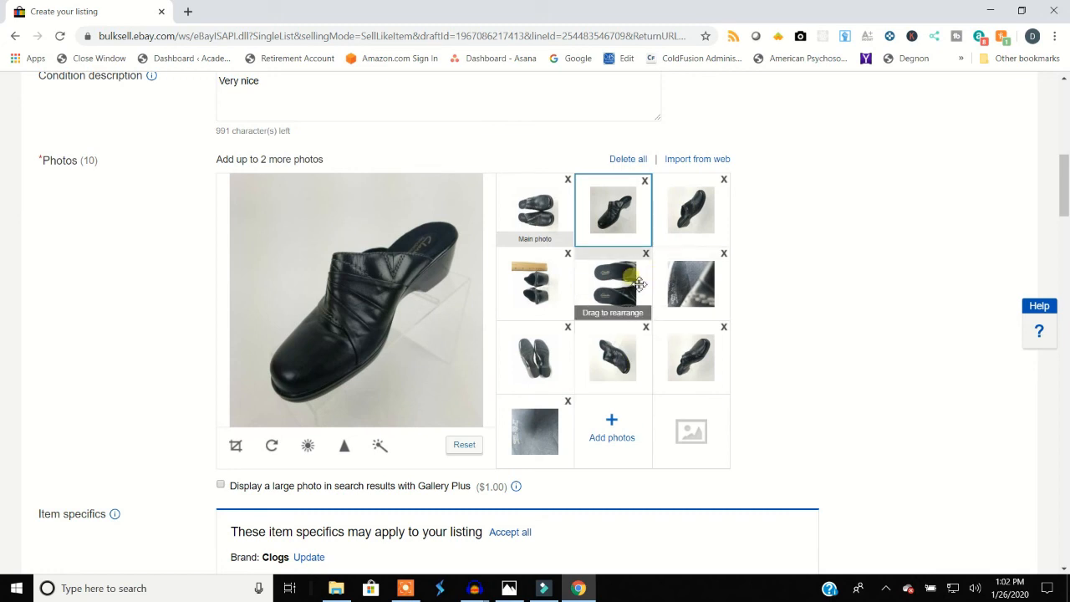
Step: Move the photo of the soles to second position and the ruler photo of the heels to third
{"action": "left_click_drag", "start_coordinate": [548, 372], "coordinate": [613, 213]}
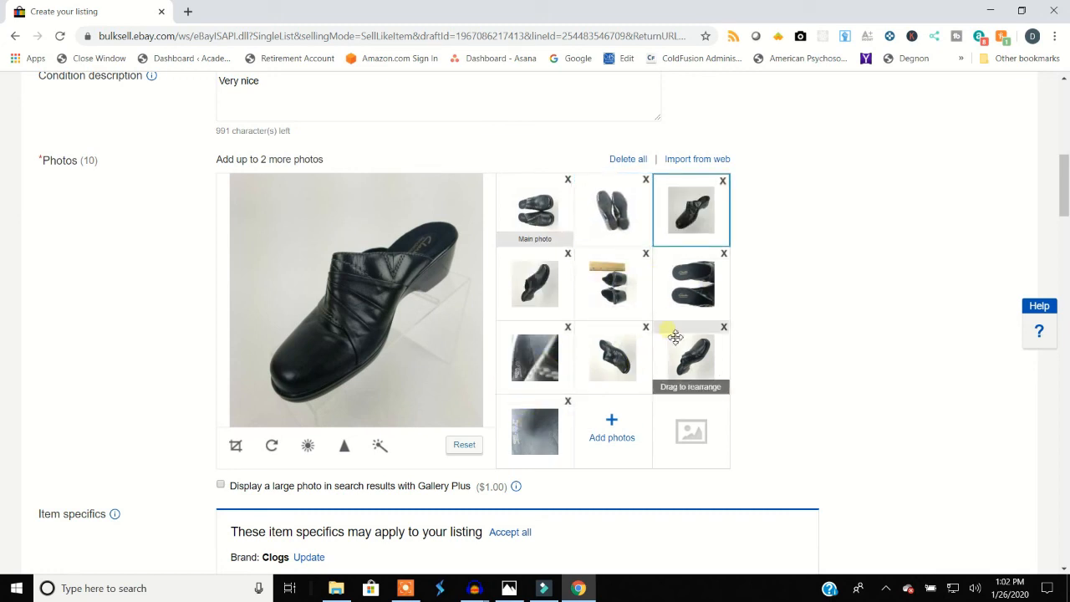
{"action": "left_click_drag", "start_coordinate": [629, 301], "coordinate": [691, 209]}
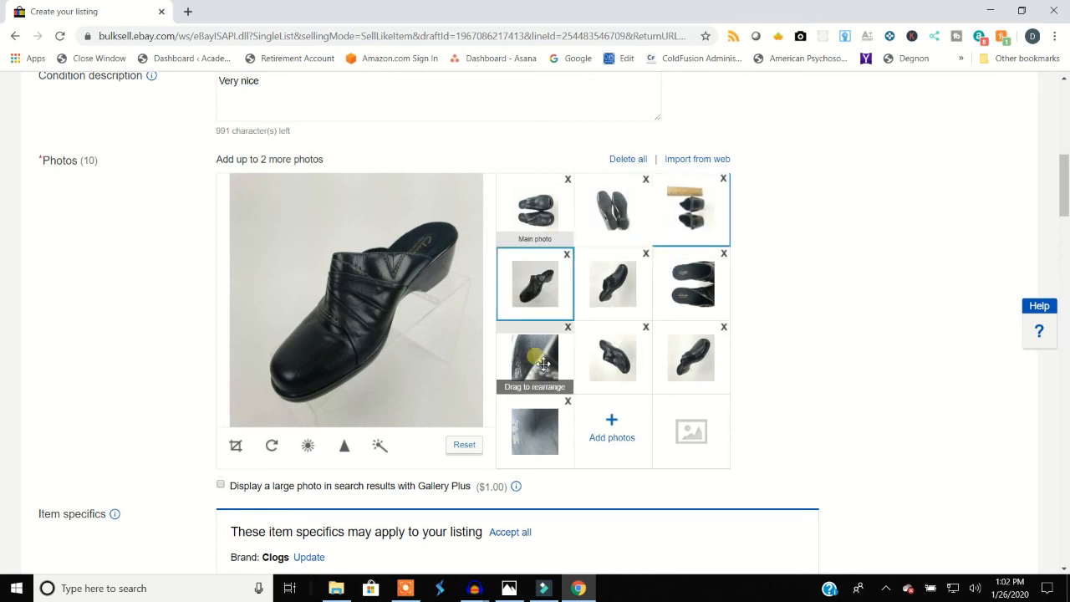
Step: Rotate the main photo so the mules stand upright with toes down, raise its contrast to about 21, and save it
{"action": "left_click", "coordinate": [552, 224]}
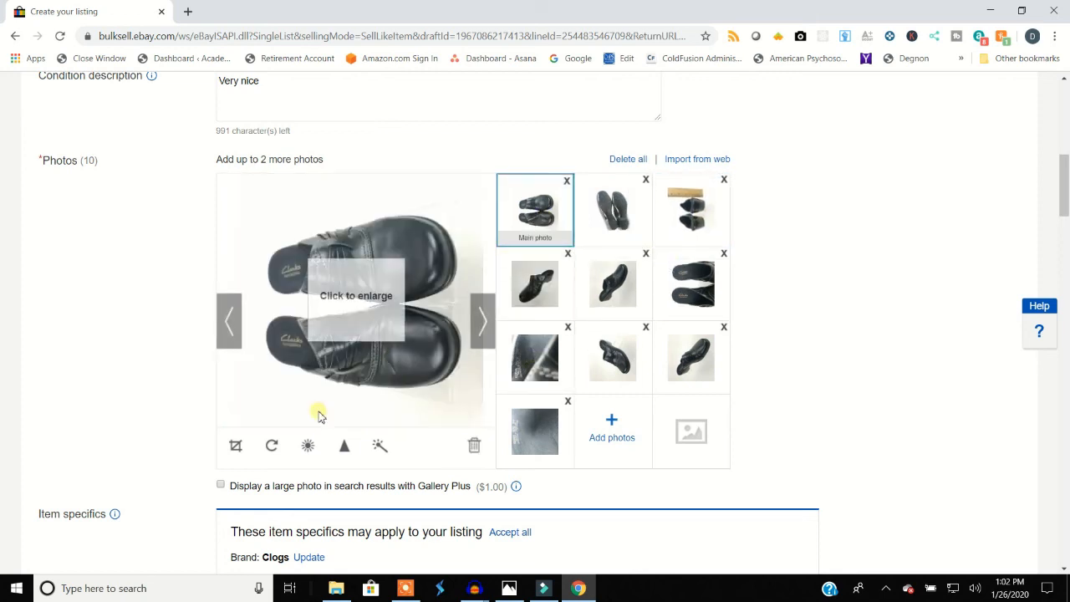
{"action": "left_click", "coordinate": [272, 445]}
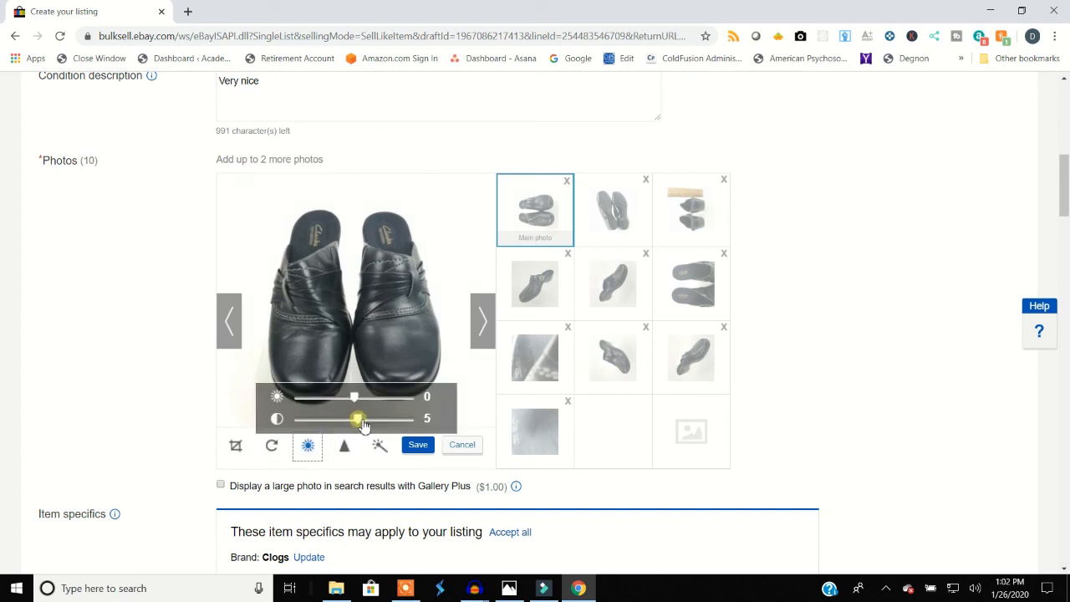
{"action": "mouse_move", "coordinate": [363, 425]}
{"action": "left_mouse_down"}
{"action": "mouse_move", "coordinate": [369, 404]}
{"action": "mouse_move", "coordinate": [359, 406]}
{"action": "left_mouse_up"}
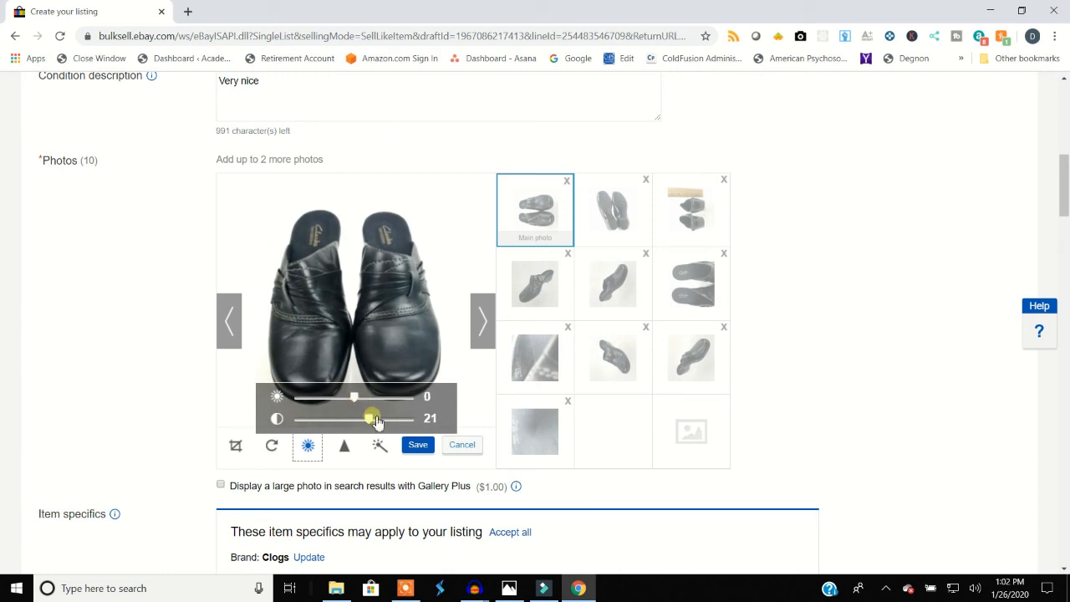
{"action": "left_click", "coordinate": [416, 446]}
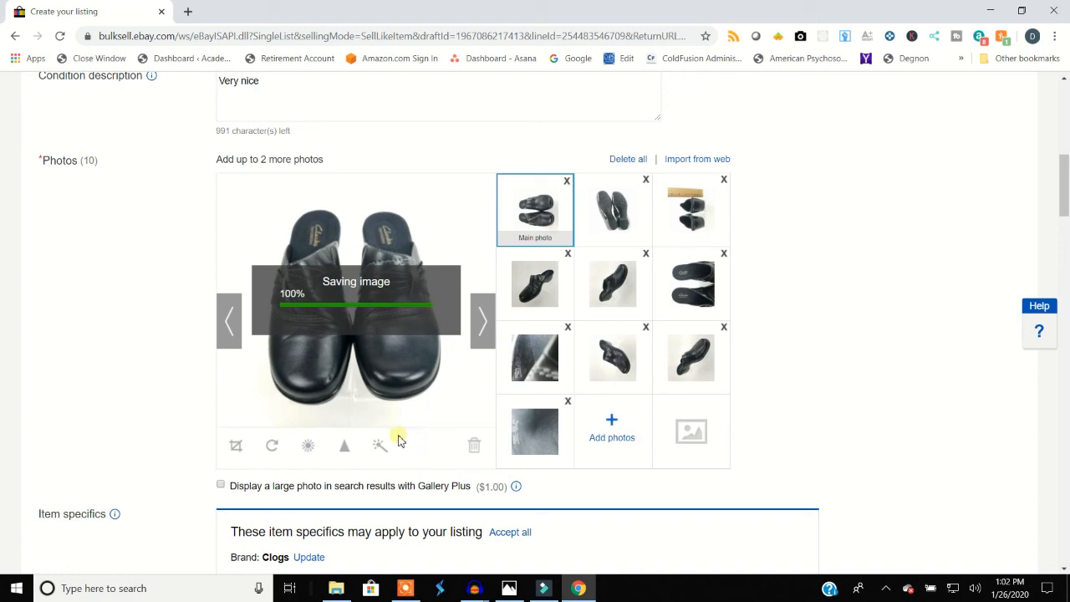
Step: Adjust the main photo again with brightness 4 and contrast 16, and save it
{"action": "left_click", "coordinate": [308, 446]}
{"action": "left_click_drag", "start_coordinate": [354, 420], "coordinate": [366, 420]}
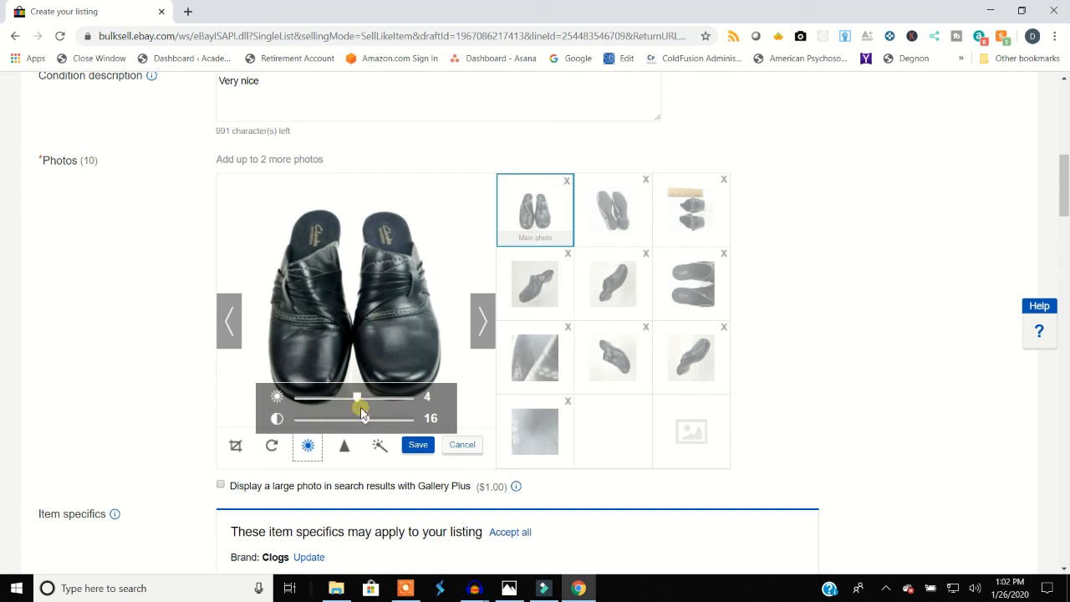
{"action": "left_click", "coordinate": [413, 446]}
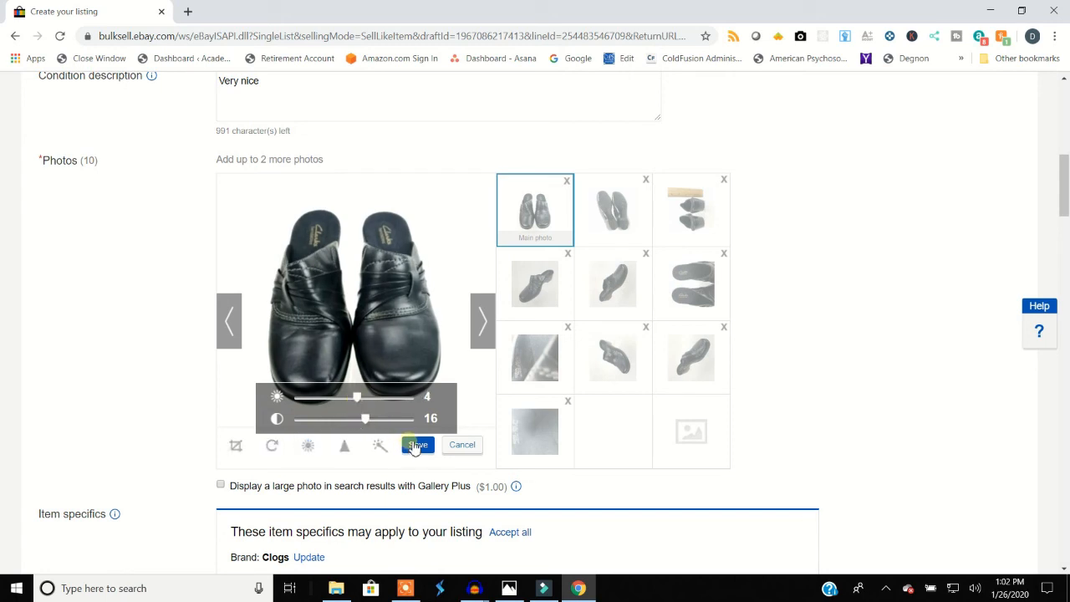
Step: Rotate the second photo so the soles lie horizontally, apply the automatic enhancement, and save it
{"action": "left_click", "coordinate": [640, 237]}
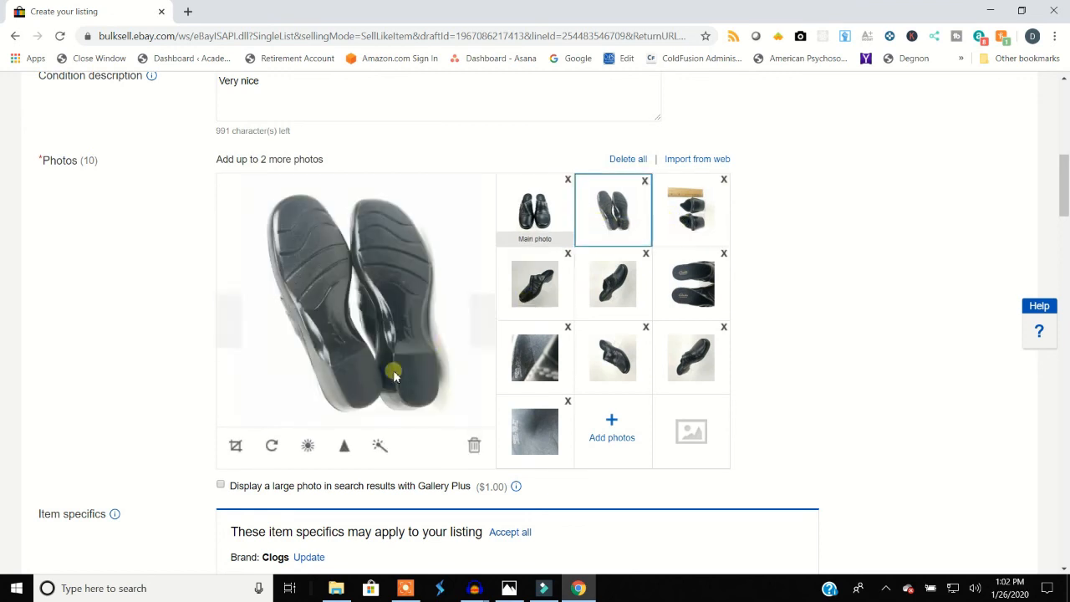
{"action": "left_click", "coordinate": [272, 446]}
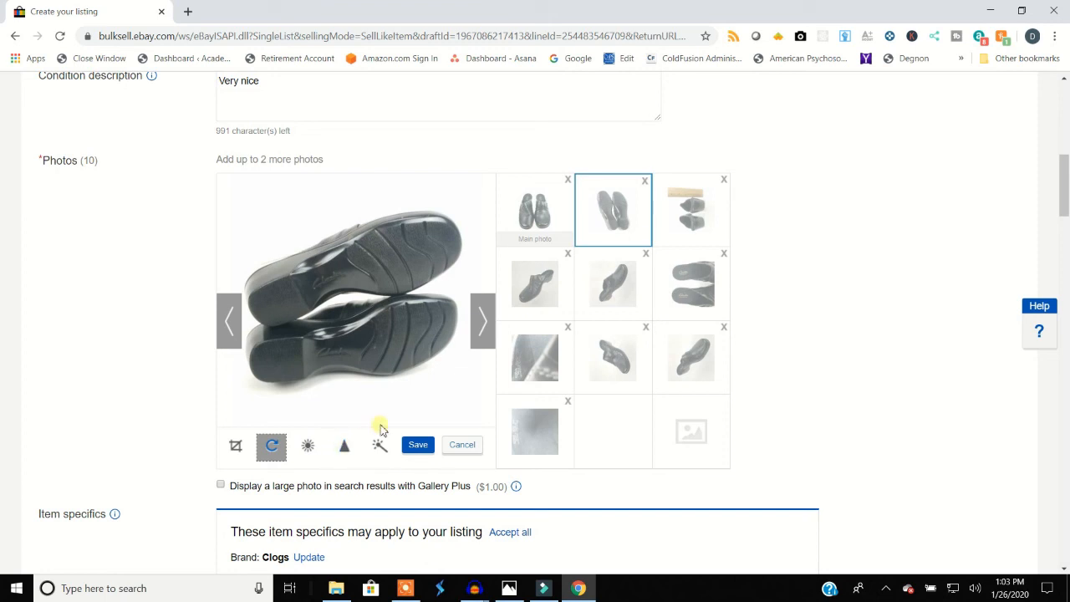
{"action": "left_click", "coordinate": [380, 449]}
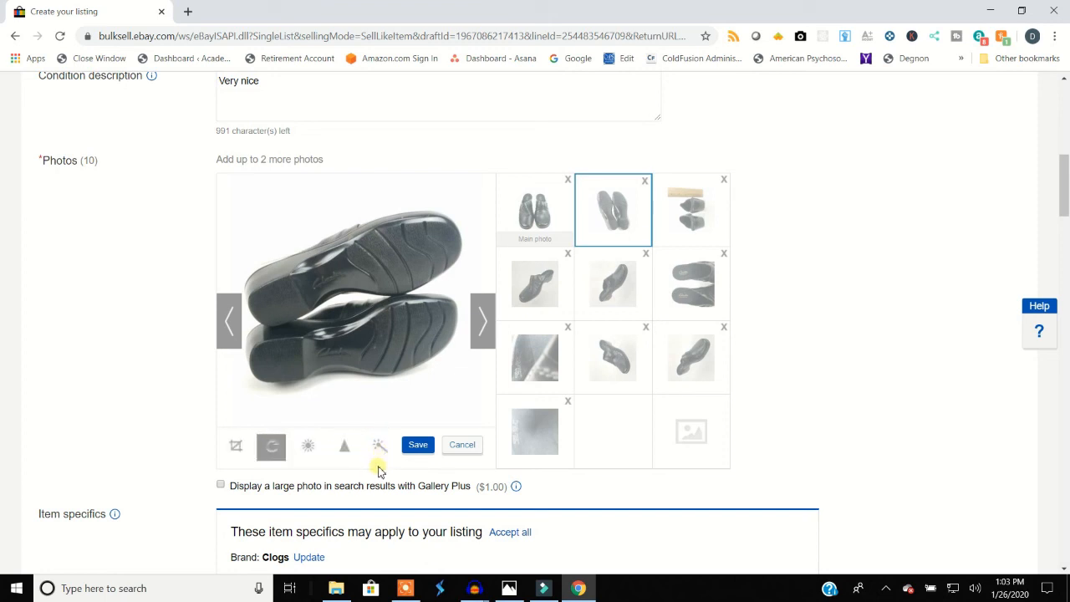
{"action": "left_click", "coordinate": [381, 450]}
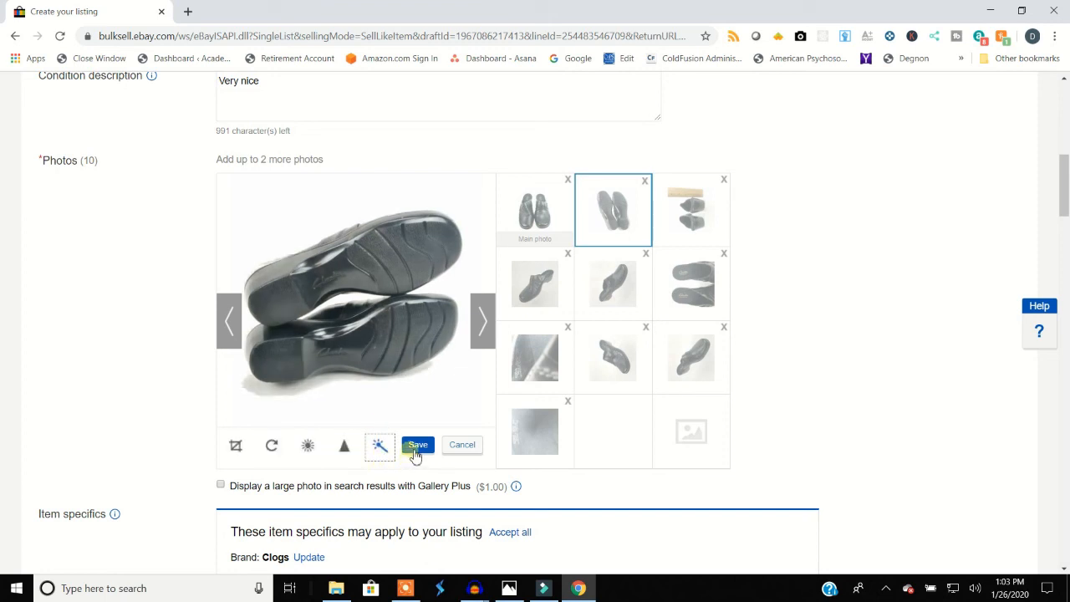
{"action": "left_click", "coordinate": [419, 446]}
Step: Rotate the third photo so the ruler and heels stand upright, set brightness about 3 and contrast about 40, and save it
{"action": "left_click", "coordinate": [686, 224]}
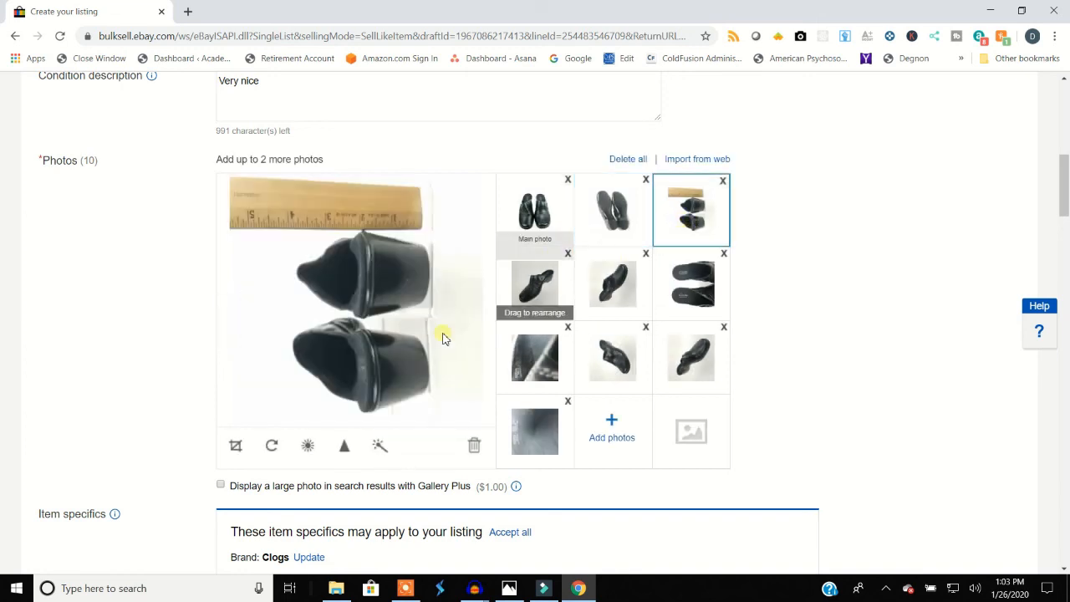
{"action": "left_click", "coordinate": [277, 449]}
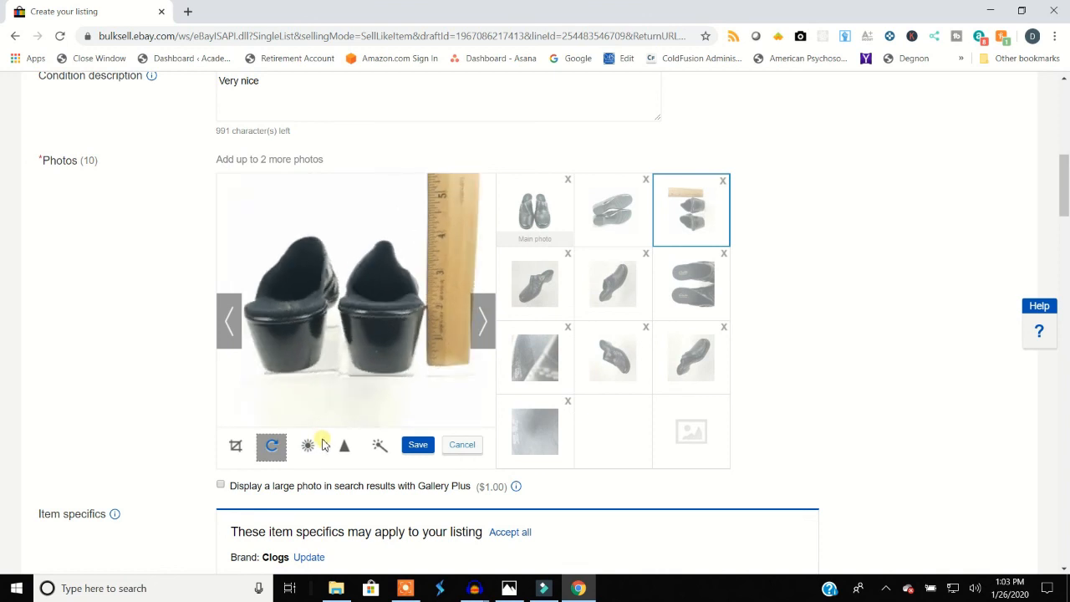
{"action": "left_click", "coordinate": [316, 446]}
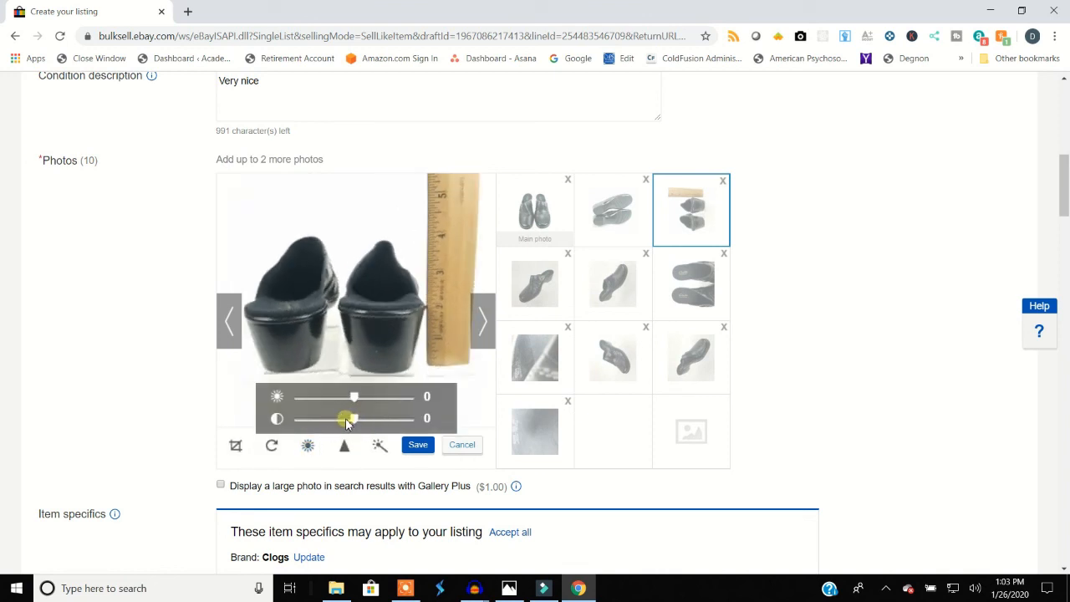
{"action": "left_click_drag", "start_coordinate": [358, 426], "coordinate": [365, 402]}
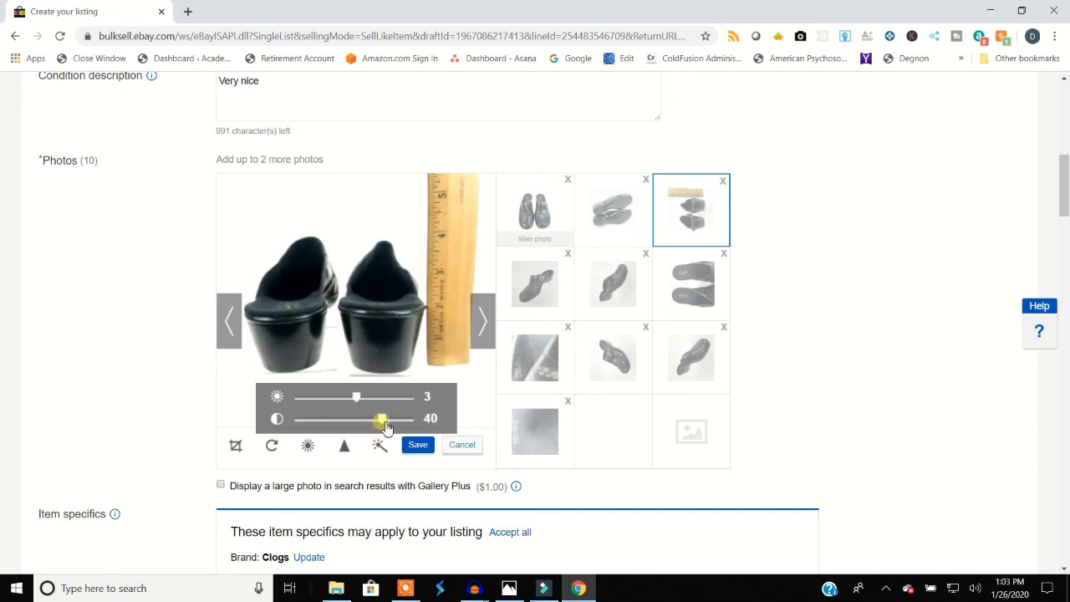
{"action": "left_click", "coordinate": [418, 444]}
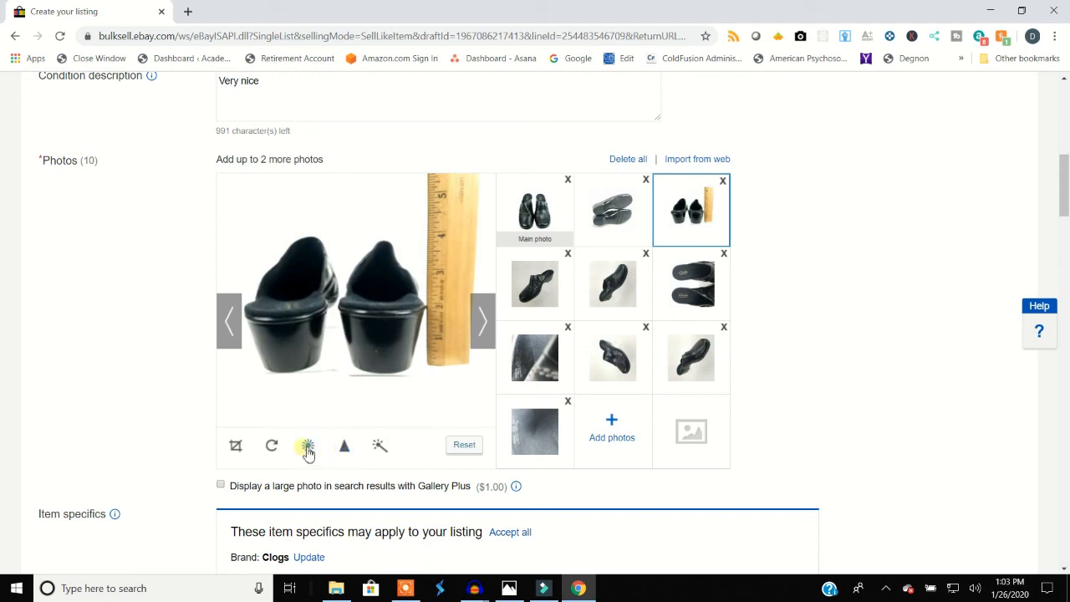
Step: Sharpen the ruler photo of the heels to about 137% and save it
{"action": "left_click", "coordinate": [346, 447]}
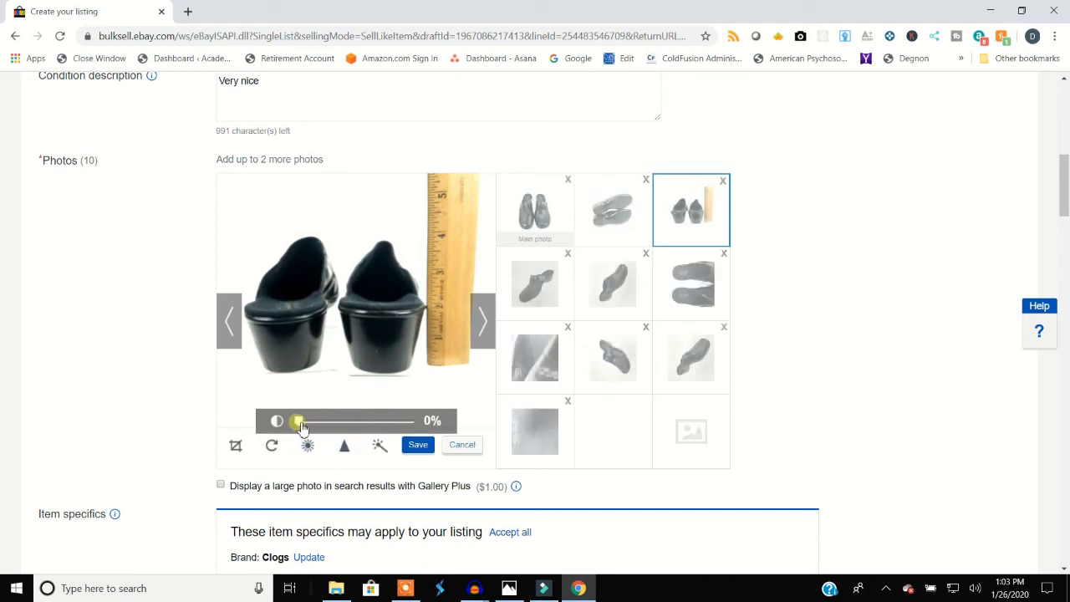
{"action": "left_click_drag", "start_coordinate": [299, 423], "coordinate": [380, 429]}
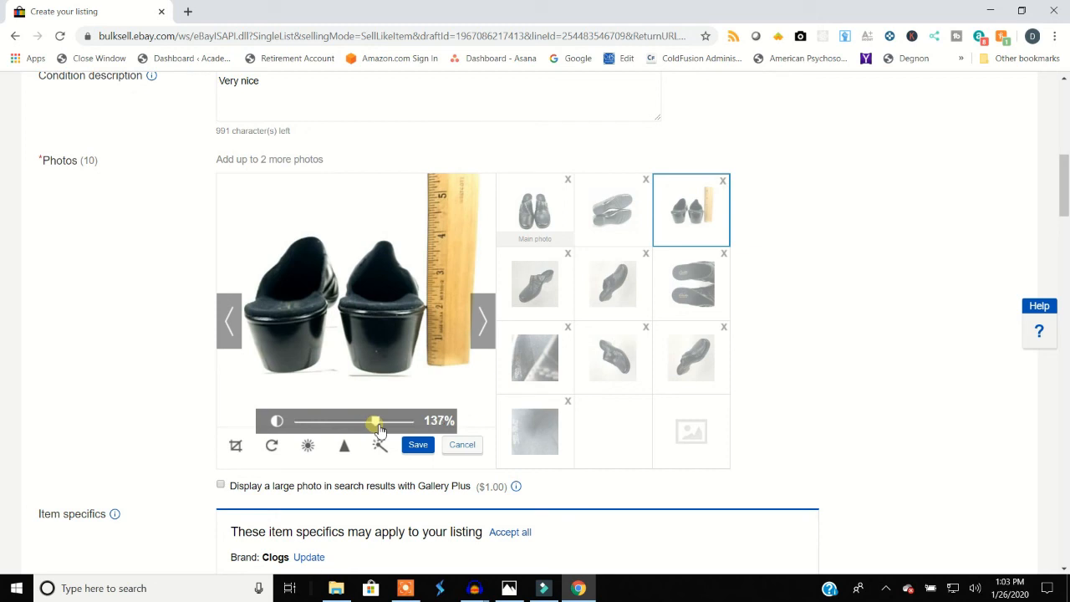
{"action": "left_click", "coordinate": [418, 444]}
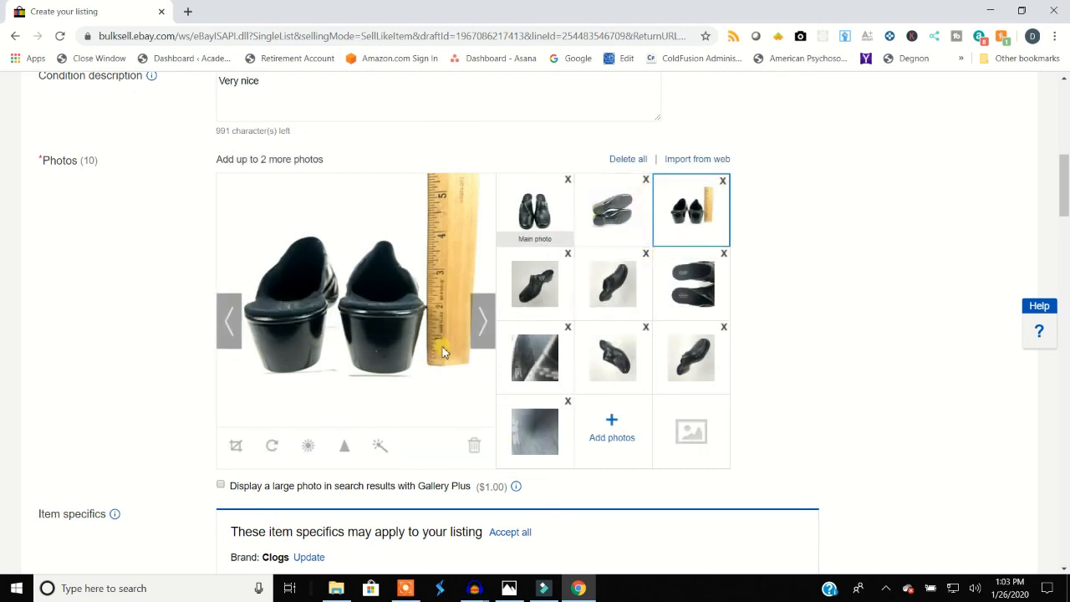
Step: Set the fourth photo's brightness to 34 and contrast to 52, and save it
{"action": "left_click", "coordinate": [521, 282]}
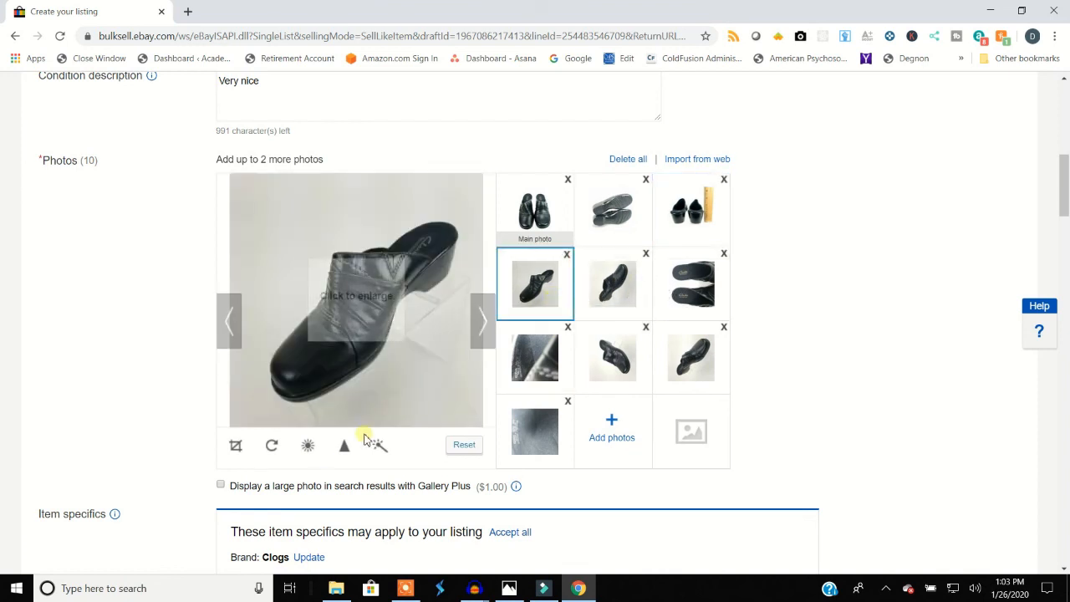
{"action": "left_click", "coordinate": [308, 446]}
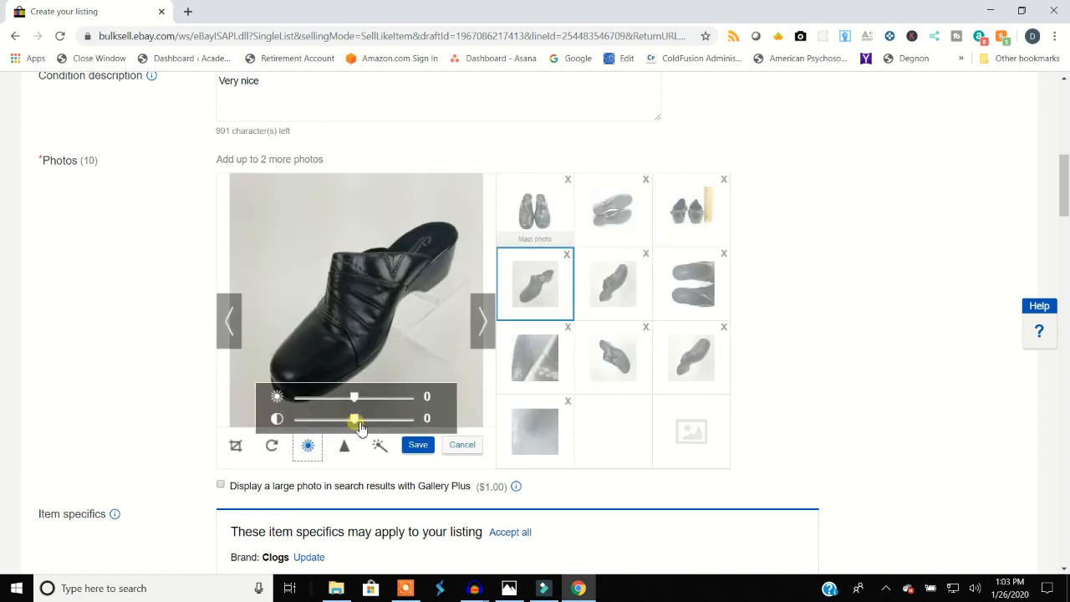
{"action": "left_click_drag", "start_coordinate": [360, 427], "coordinate": [384, 407]}
{"action": "left_click", "coordinate": [419, 444]}
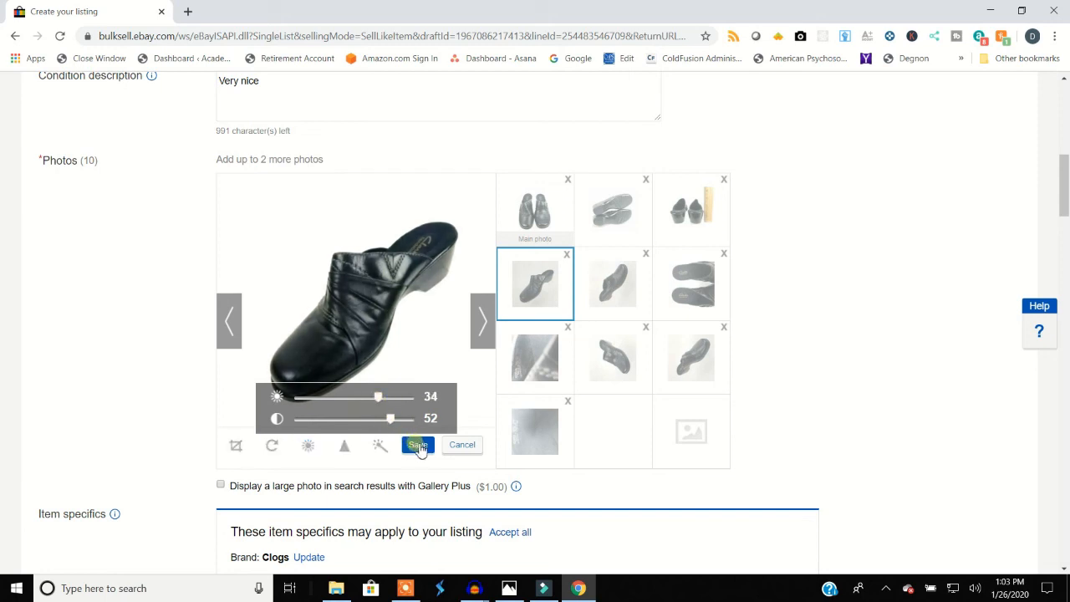
Step: Rotate the fifth photo so the mule's toe points down-right, set brightness 33 and contrast 55, and save it
{"action": "left_click", "coordinate": [614, 303]}
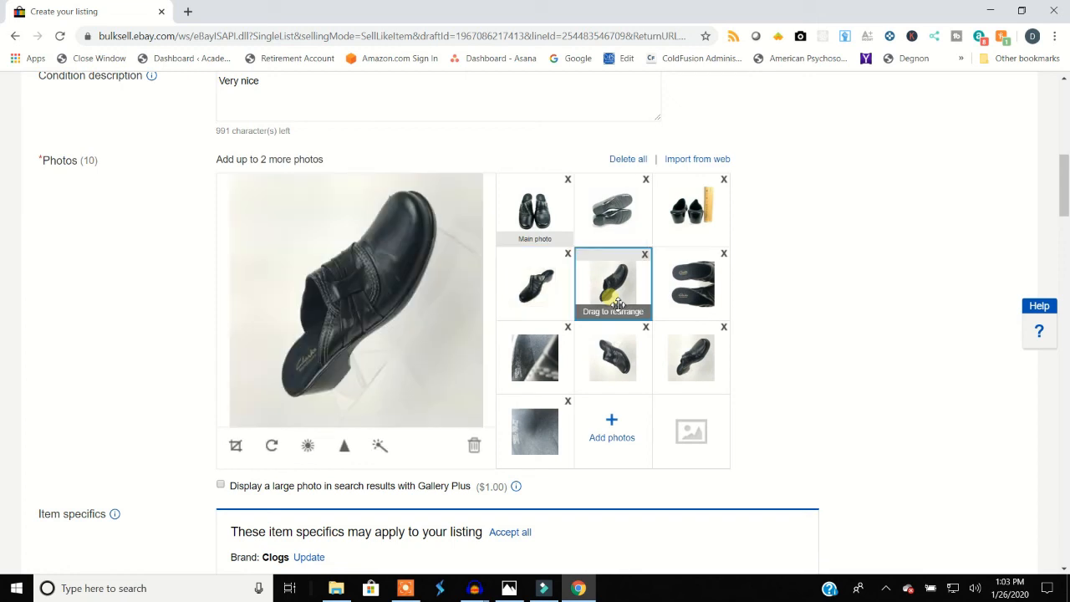
{"action": "left_click", "coordinate": [279, 448]}
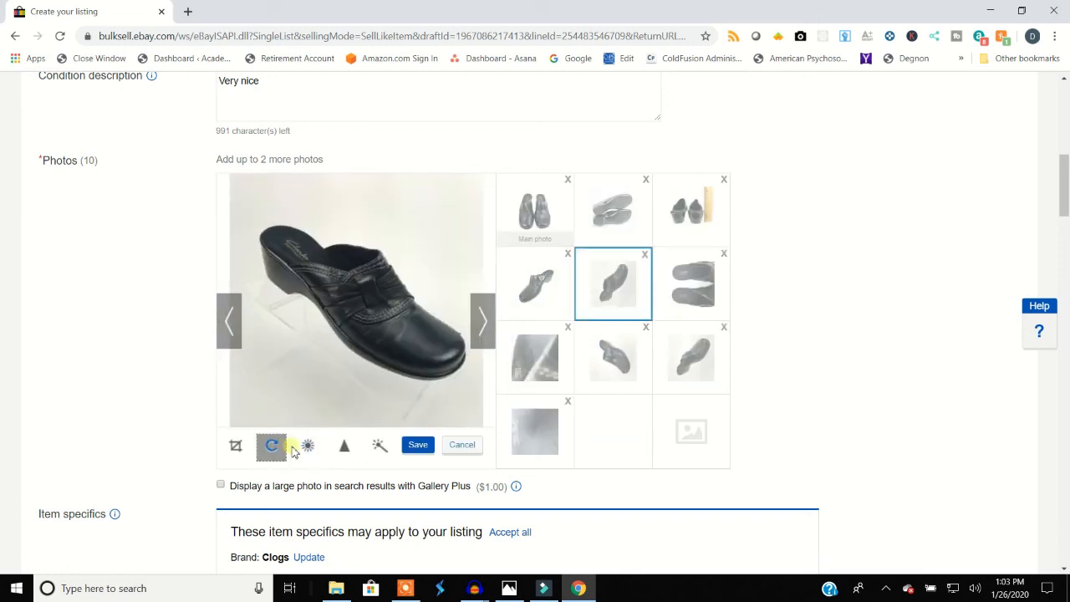
{"action": "left_click", "coordinate": [322, 444]}
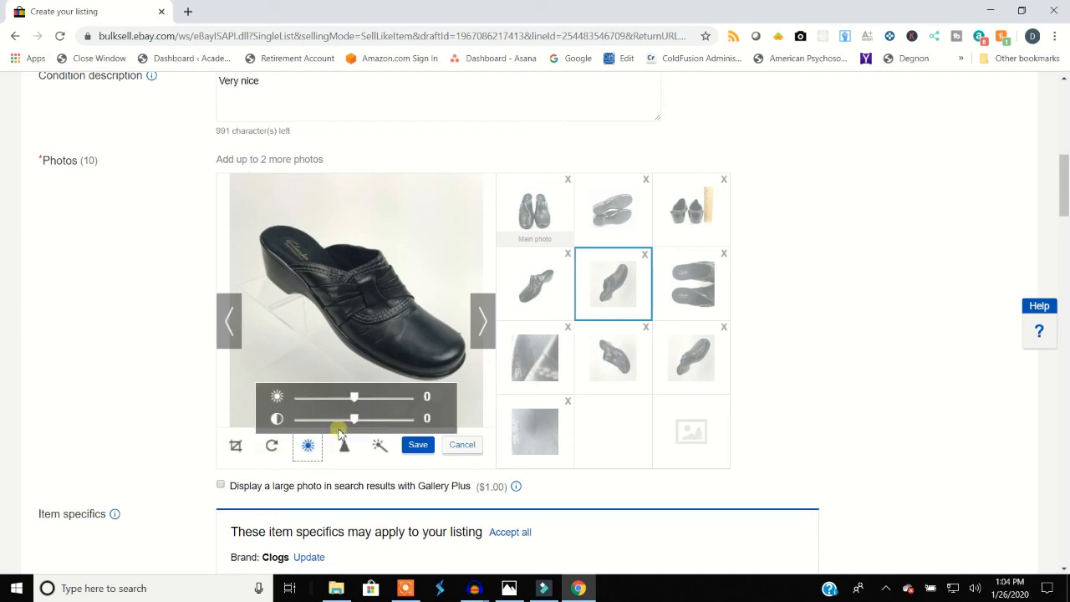
{"action": "left_click_drag", "start_coordinate": [353, 421], "coordinate": [372, 401]}
{"action": "mouse_move", "coordinate": [378, 419]}
{"action": "left_mouse_down"}
{"action": "mouse_move", "coordinate": [392, 418]}
{"action": "mouse_move", "coordinate": [368, 404]}
{"action": "mouse_move", "coordinate": [387, 408]}
{"action": "left_mouse_up"}
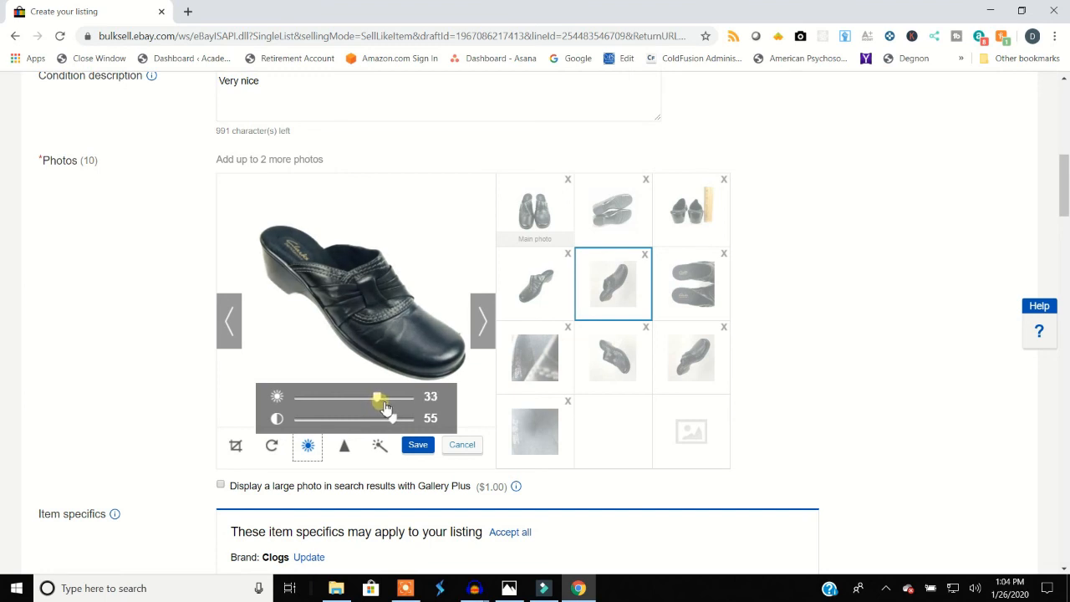
{"action": "left_click", "coordinate": [418, 444]}
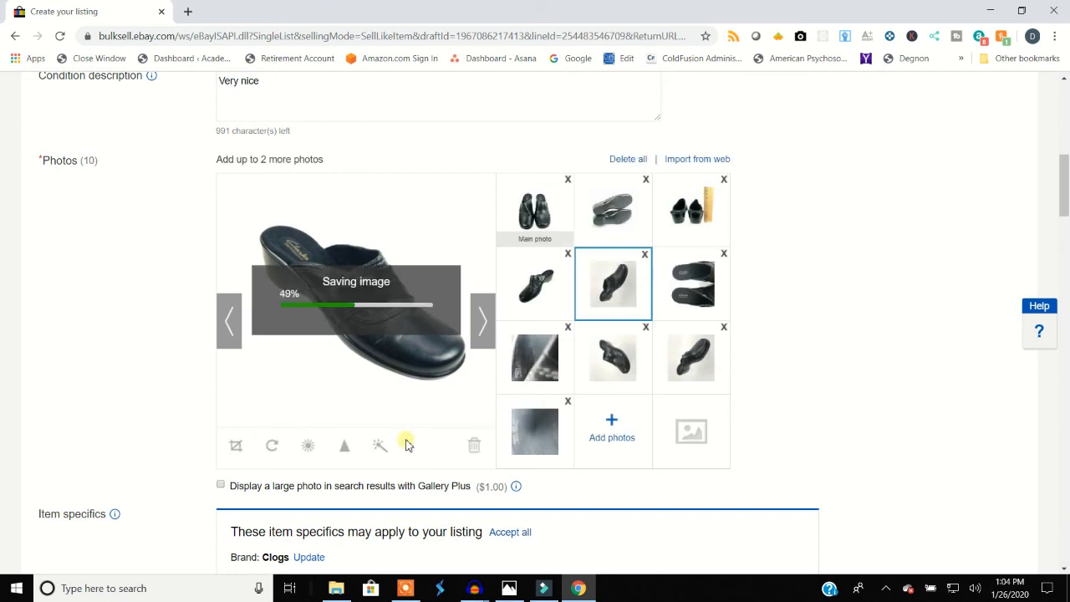
Step: Reorder the remaining photos: single mules sixth and seventh, insoles eighth, and the two leather close-ups last
{"action": "left_click", "coordinate": [686, 303]}
{"action": "left_click_drag", "start_coordinate": [686, 303], "coordinate": [561, 368]}
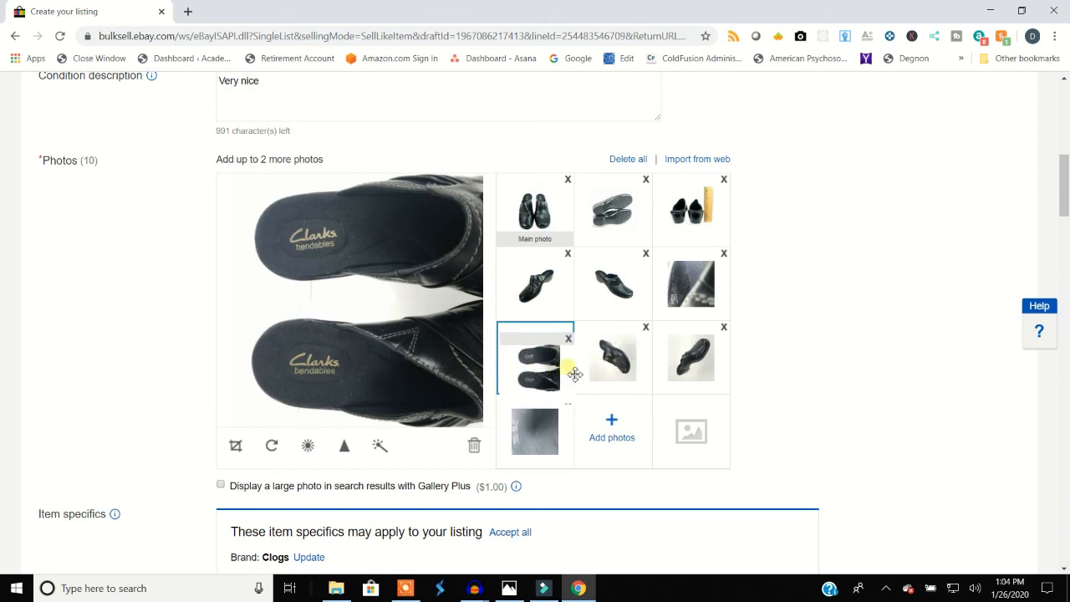
{"action": "left_click_drag", "start_coordinate": [691, 288], "coordinate": [577, 456]}
{"action": "left_click_drag", "start_coordinate": [698, 322], "coordinate": [681, 358]}
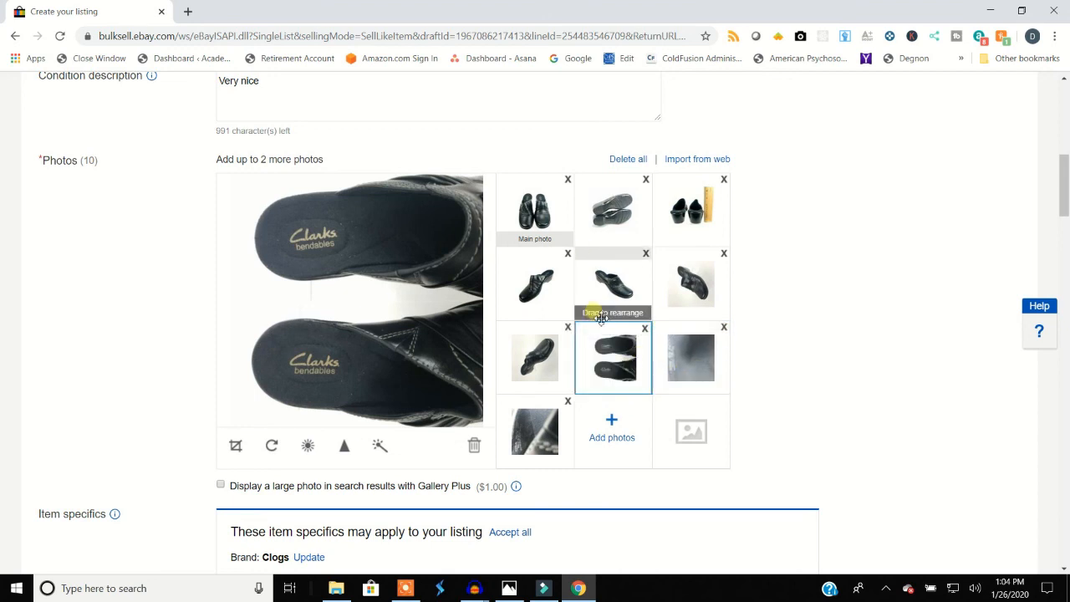
Step: Rotate the sixth photo so the mule's toe points down-left, set brightness about 11 and contrast about 33, and save it
{"action": "left_click", "coordinate": [690, 304]}
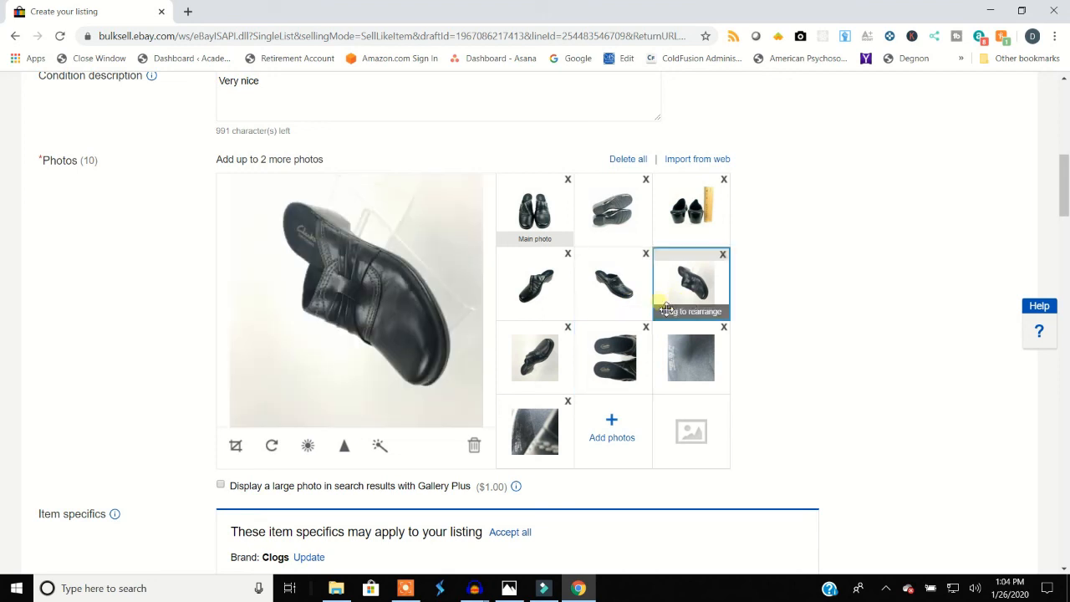
{"action": "left_click", "coordinate": [271, 446]}
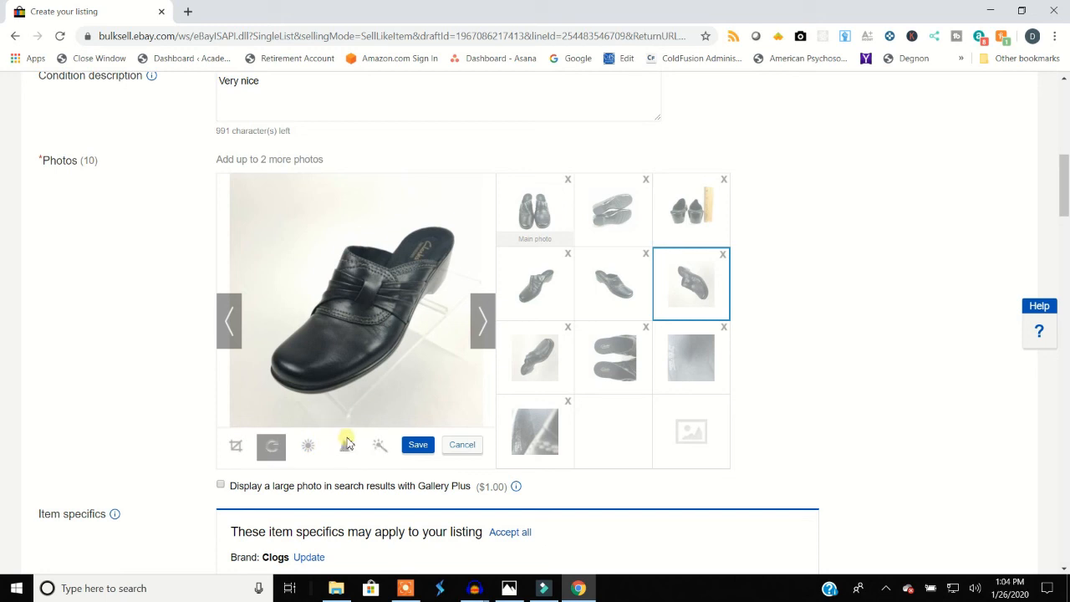
{"action": "left_click", "coordinate": [308, 446]}
{"action": "left_click_drag", "start_coordinate": [361, 425], "coordinate": [369, 403]}
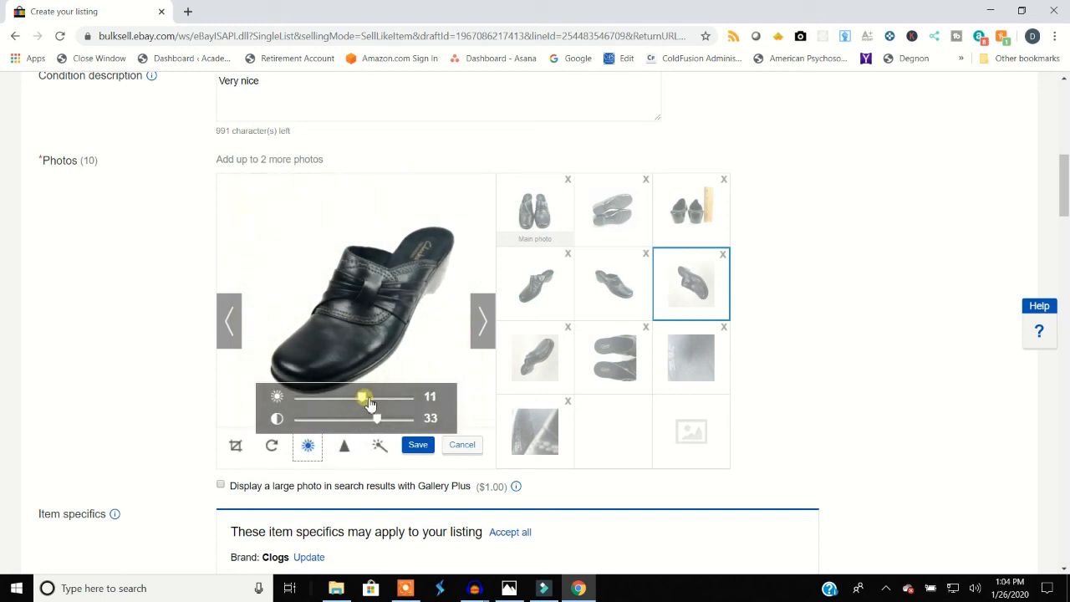
{"action": "left_click", "coordinate": [418, 444]}
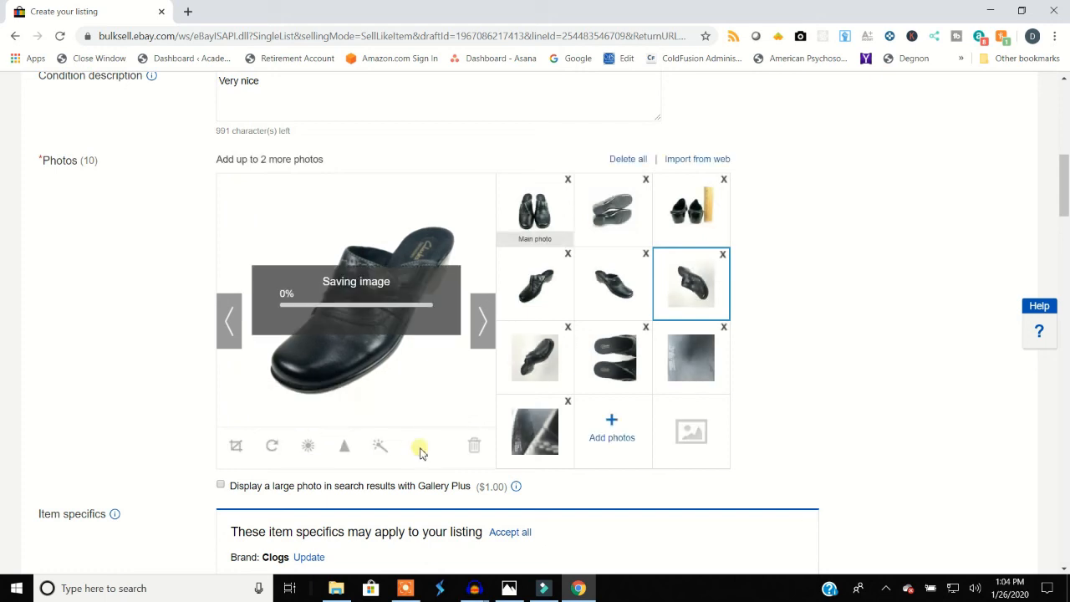
Step: Set the seventh photo's brightness to 21 and contrast to 42, rotate it so the mule's toe points down-right, and save it
{"action": "left_click", "coordinate": [545, 356]}
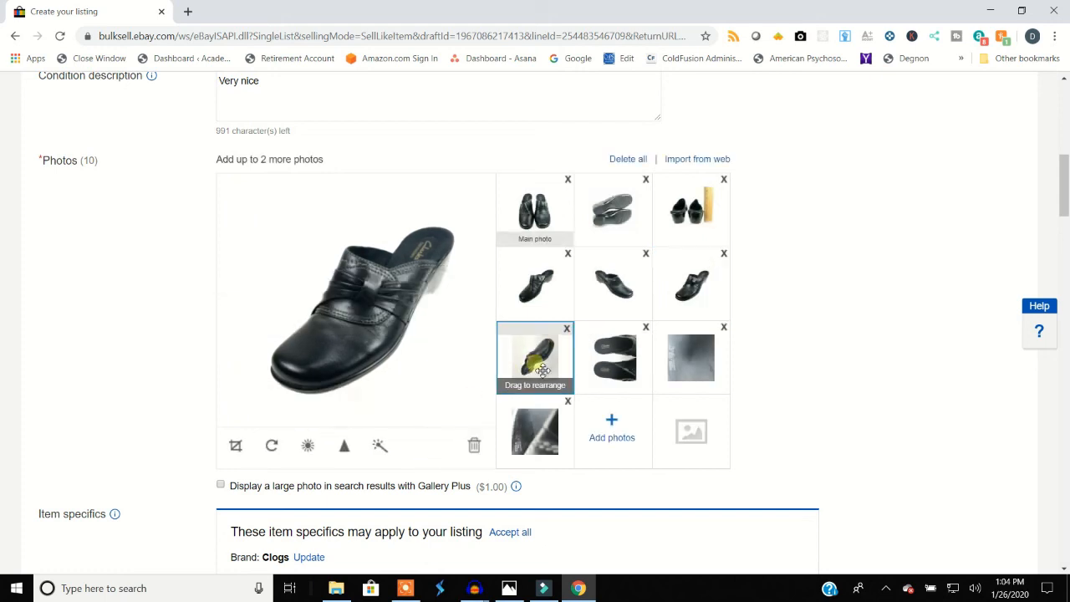
{"action": "left_click", "coordinate": [307, 446]}
{"action": "left_click", "coordinate": [358, 421]}
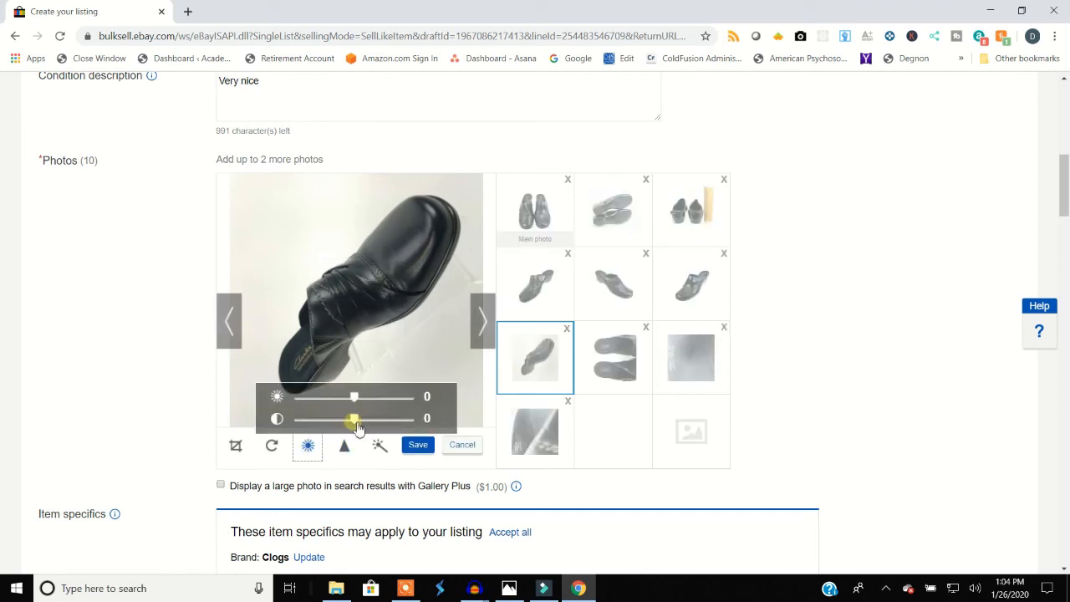
{"action": "left_click_drag", "start_coordinate": [357, 424], "coordinate": [385, 427]}
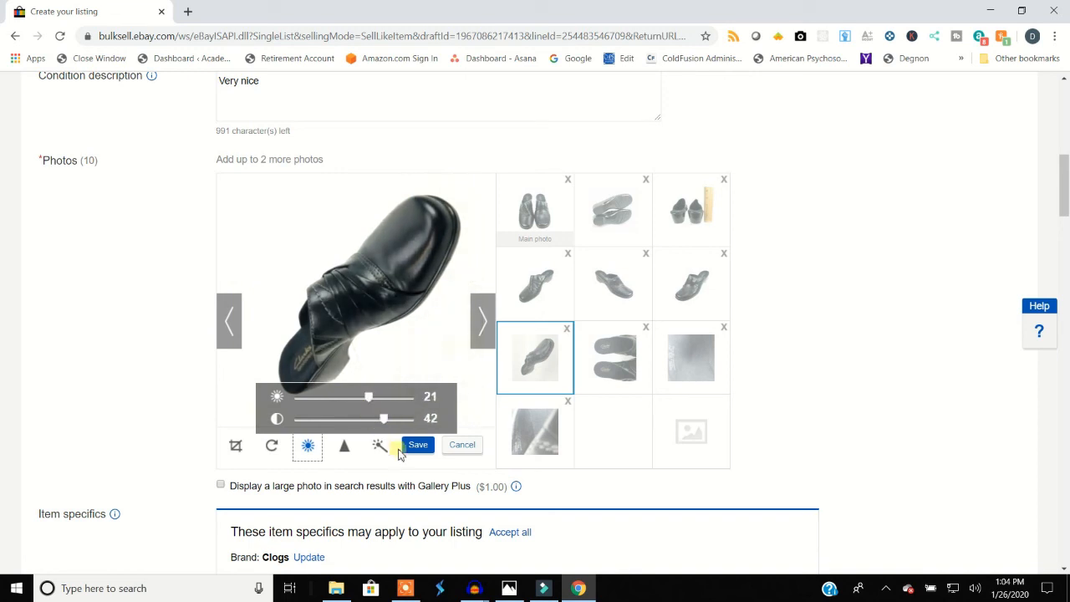
{"action": "left_click", "coordinate": [411, 452]}
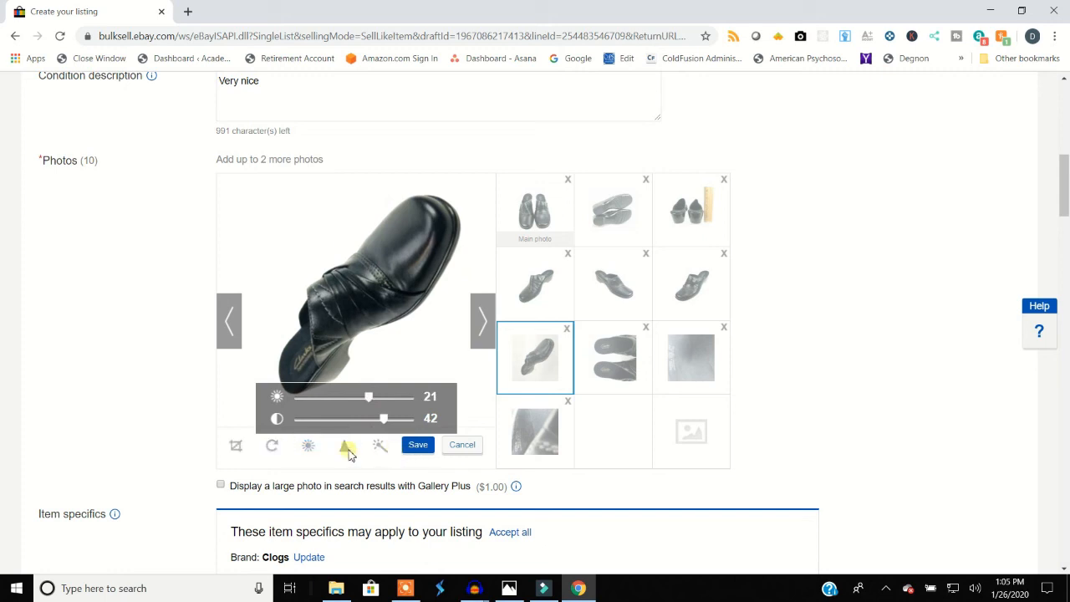
{"action": "left_click", "coordinate": [272, 446]}
{"action": "left_click", "coordinate": [272, 446]}
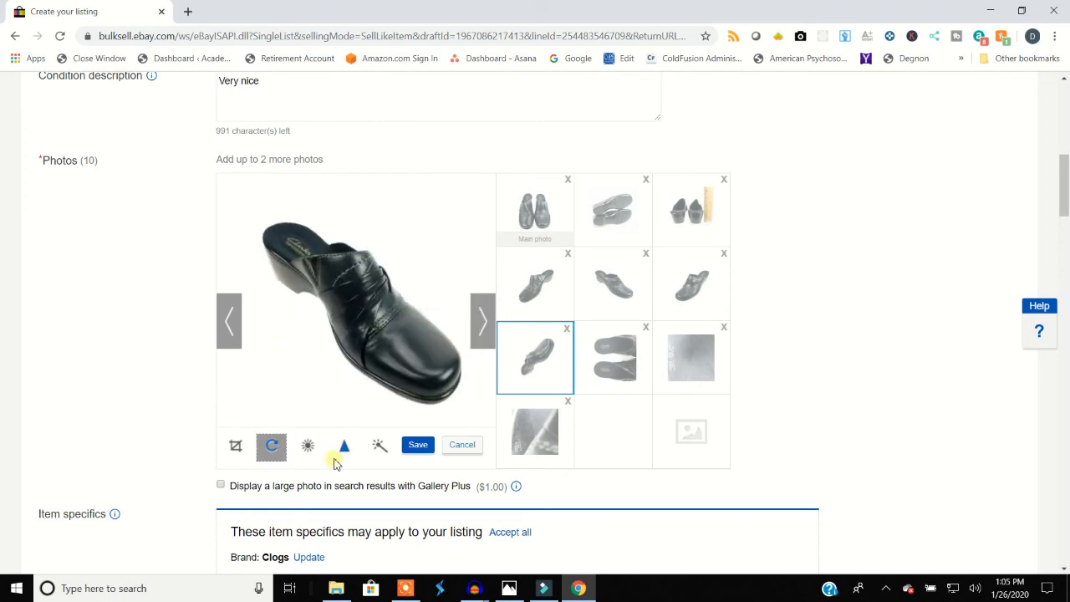
{"action": "left_click", "coordinate": [413, 448]}
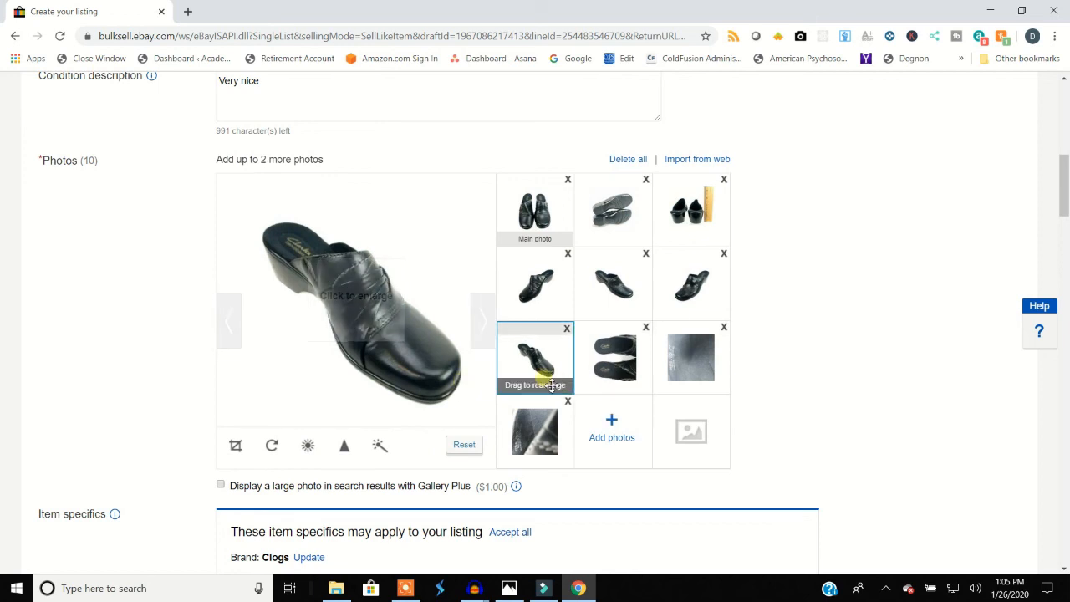
{"action": "left_click", "coordinate": [592, 385]}
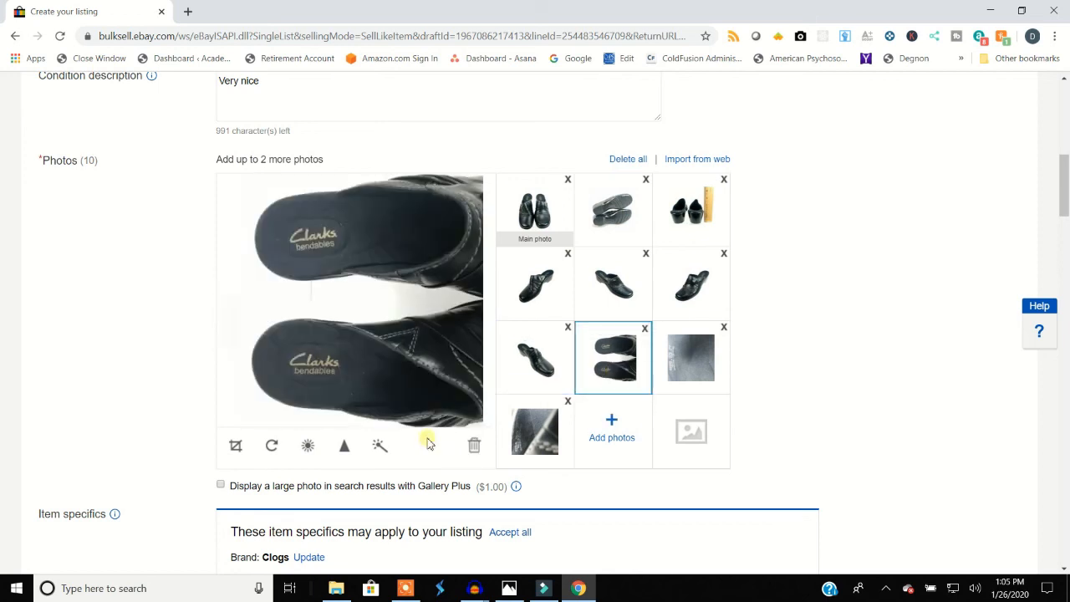
{"action": "left_click", "coordinate": [273, 445]}
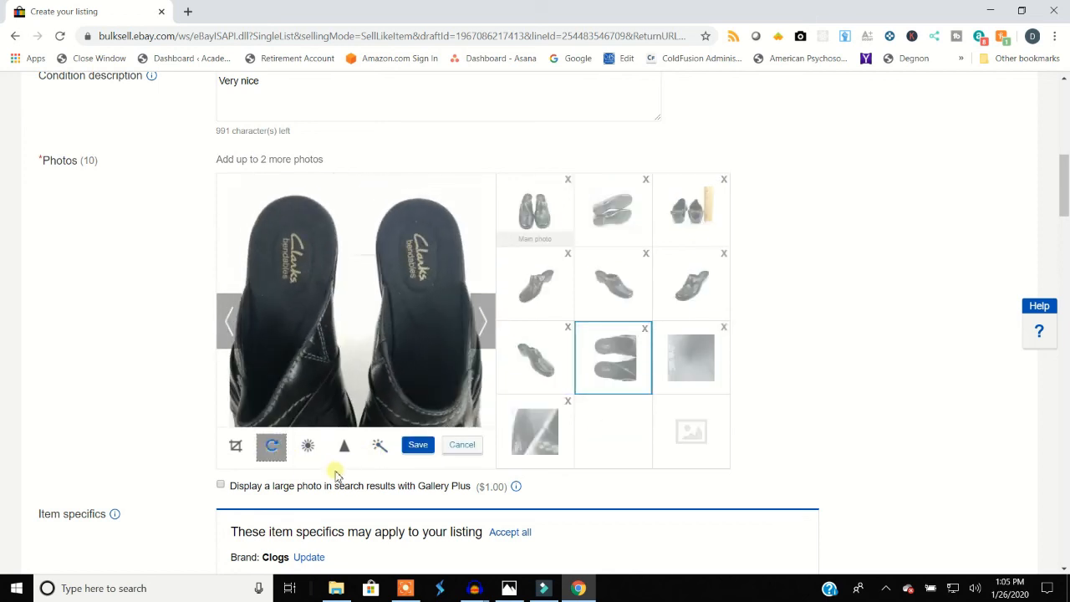
{"action": "left_click", "coordinate": [418, 445]}
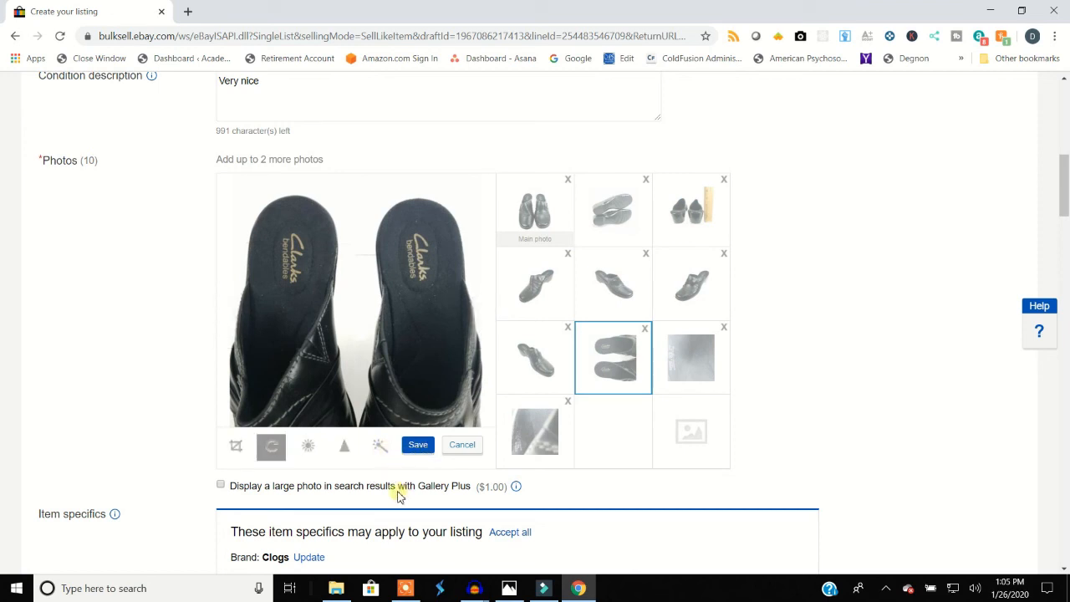
{"action": "left_click", "coordinate": [310, 447]}
{"action": "left_click", "coordinate": [418, 445]}
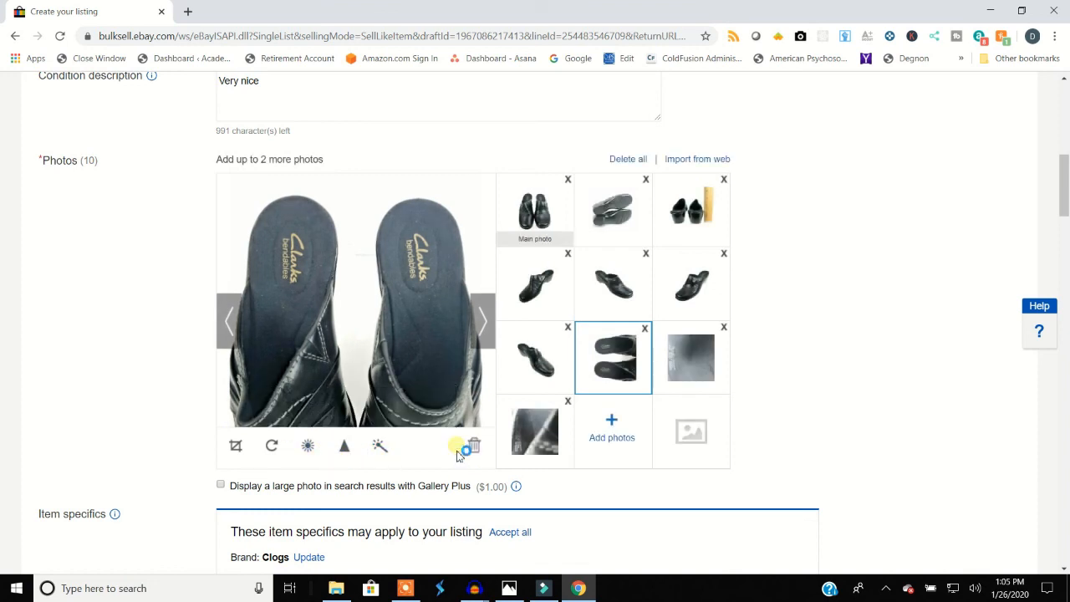
Step: Rotate the eighth photo so the mules' heels point up, set brightness to about 4 and contrast to 35, and save it
{"action": "left_click", "coordinate": [270, 450]}
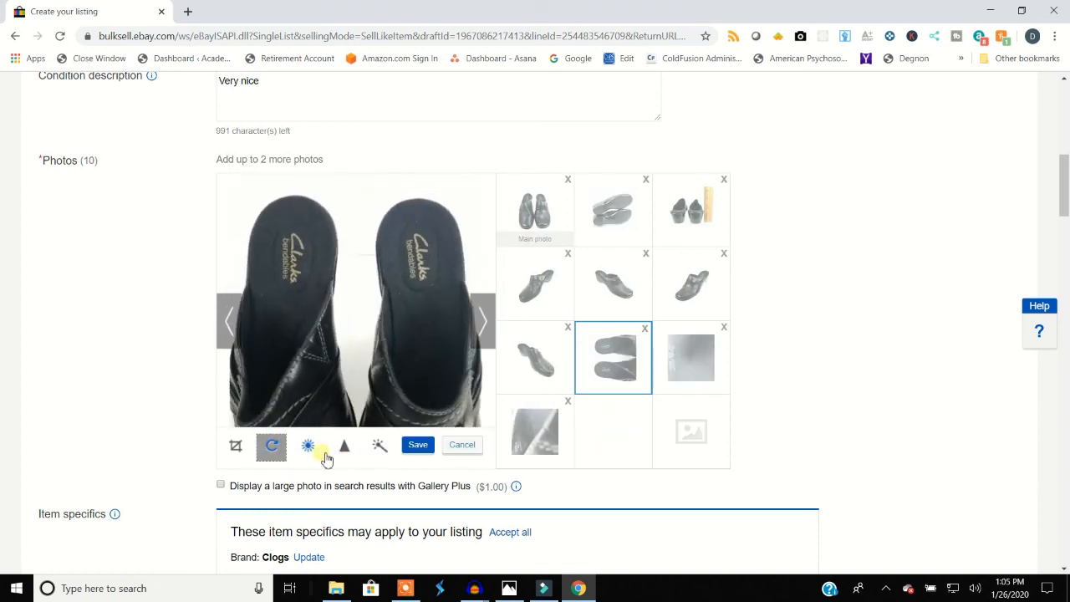
{"action": "left_click", "coordinate": [319, 452]}
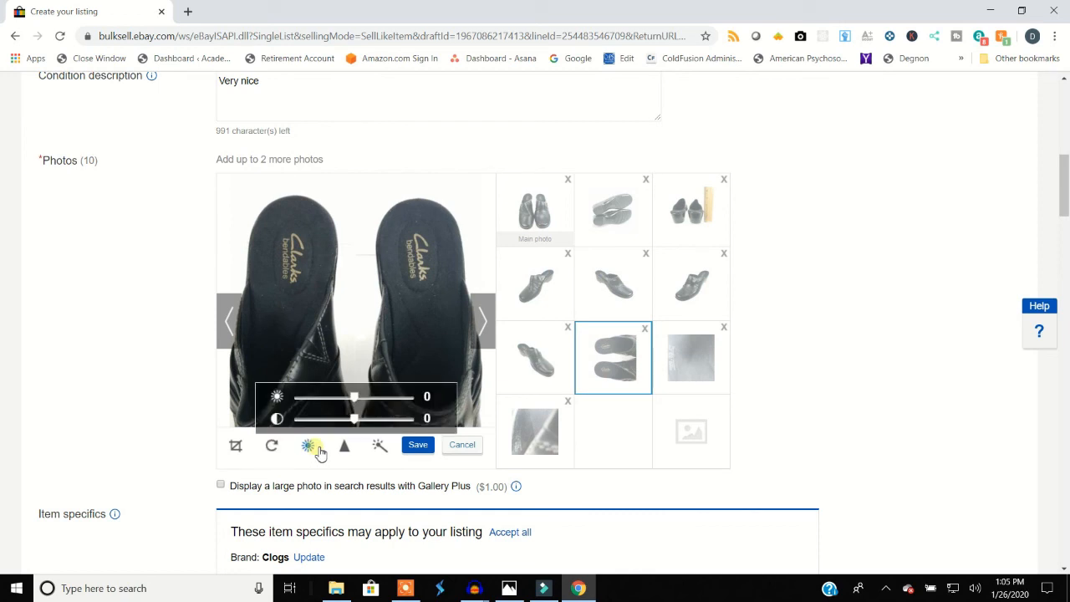
{"action": "mouse_move", "coordinate": [356, 419]}
{"action": "left_mouse_down"}
{"action": "mouse_move", "coordinate": [384, 430]}
{"action": "mouse_move", "coordinate": [361, 403]}
{"action": "left_mouse_up"}
{"action": "left_click", "coordinate": [356, 406]}
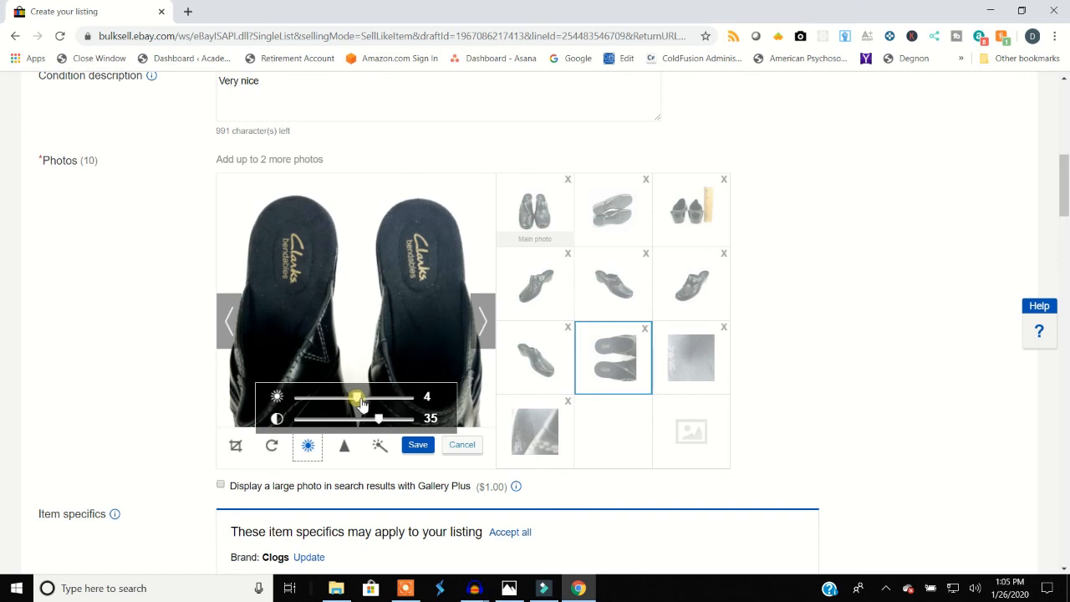
{"action": "left_click", "coordinate": [418, 444]}
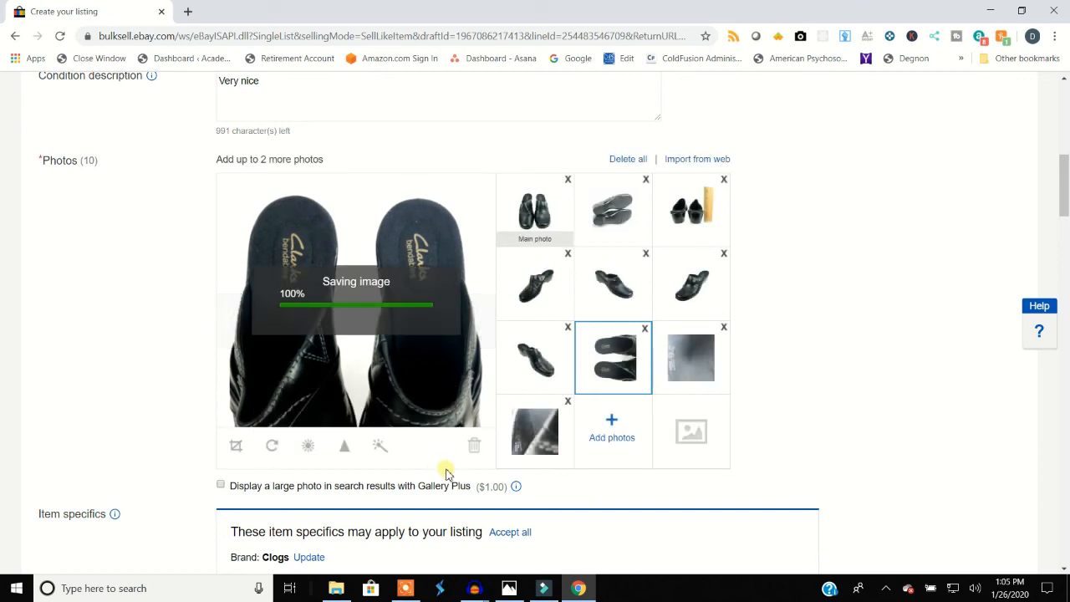
Step: Rotate the ninth photo so the printed size text reads horizontally along its upper edge, auto-enhance it, and save it
{"action": "left_click", "coordinate": [674, 383]}
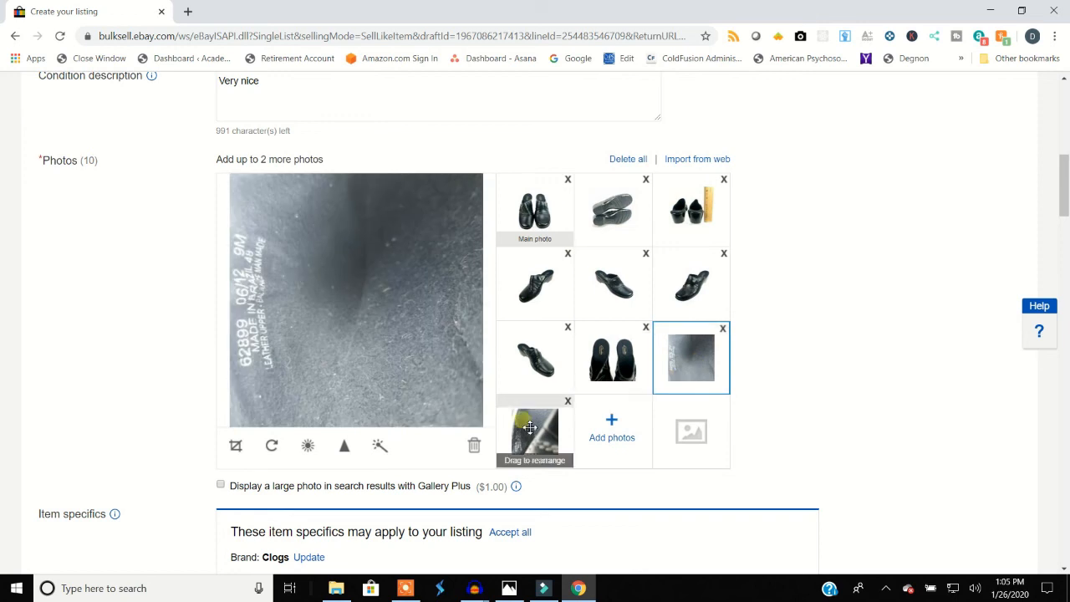
{"action": "left_click", "coordinate": [271, 449]}
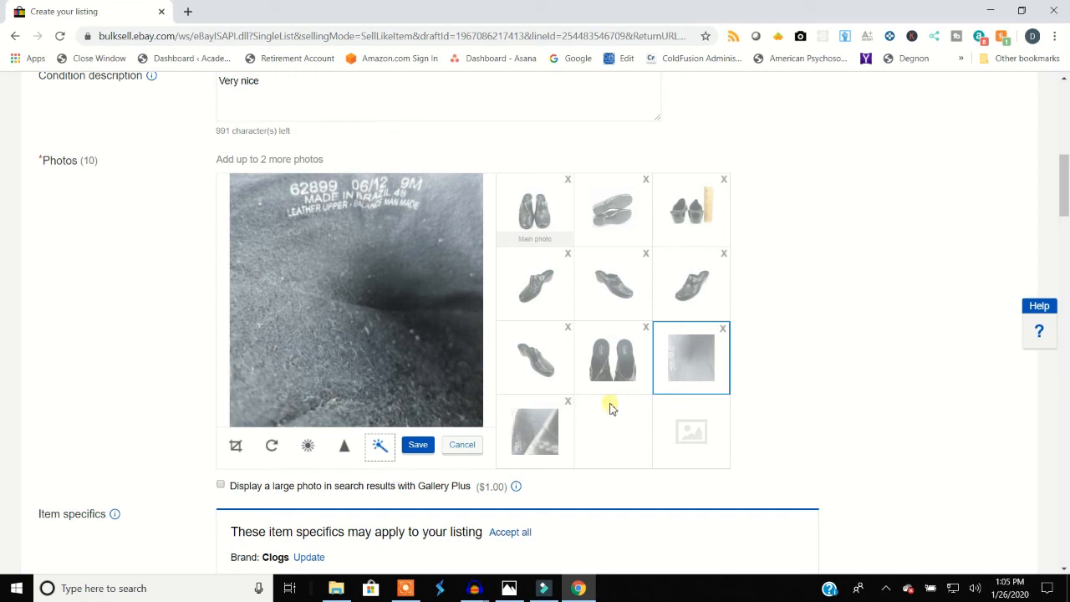
{"action": "left_click", "coordinate": [428, 446]}
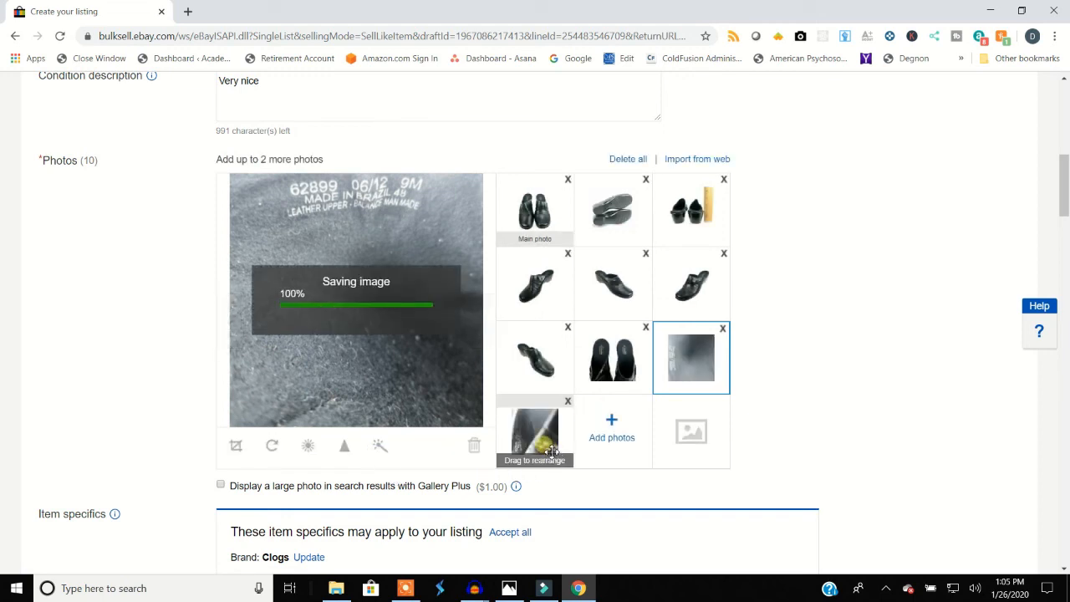
Step: Rotate the tenth photo, the close-up with stitching, so its printed text reads horizontally, and save it
{"action": "left_click", "coordinate": [552, 452]}
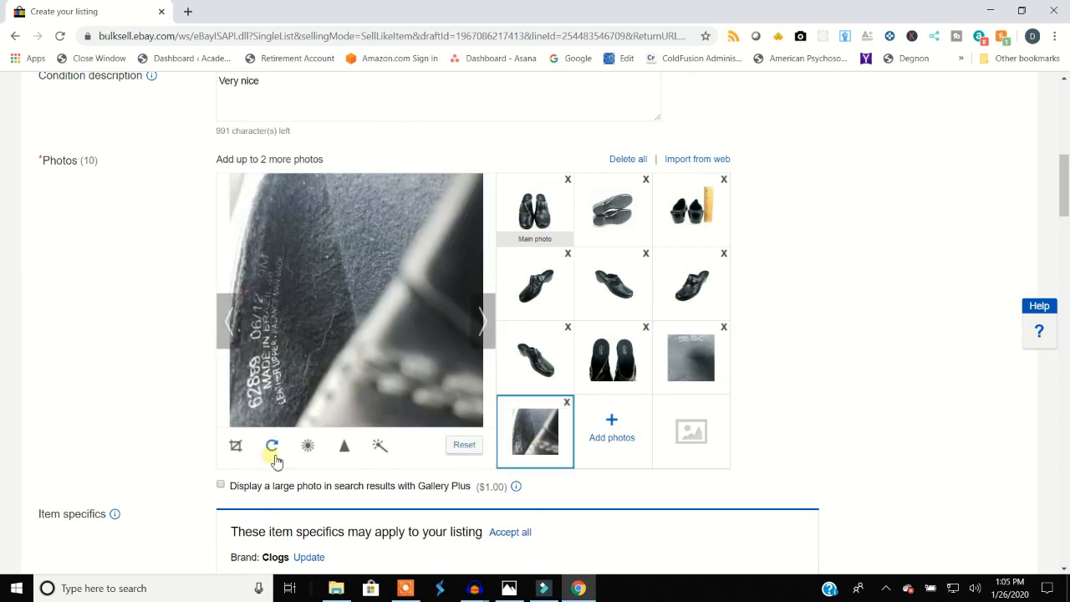
{"action": "left_click", "coordinate": [274, 458]}
{"action": "left_click", "coordinate": [419, 447]}
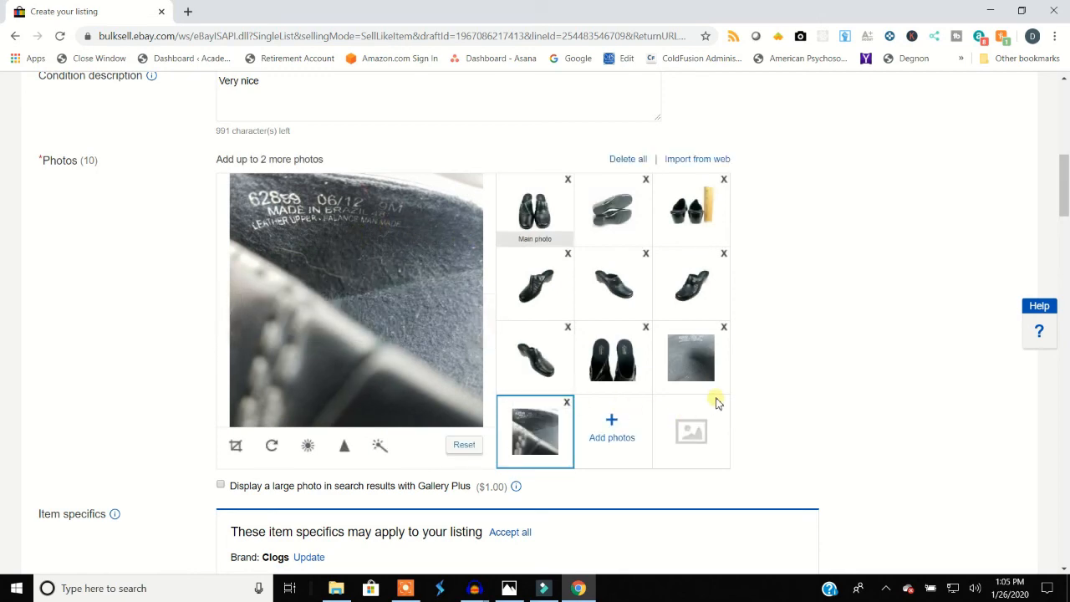
Step: Save the CLARKS Bendables mules listing as a draft
{"action": "scroll", "coordinate": [610, 401], "scroll_direction": "down", "scroll_amount": 20}
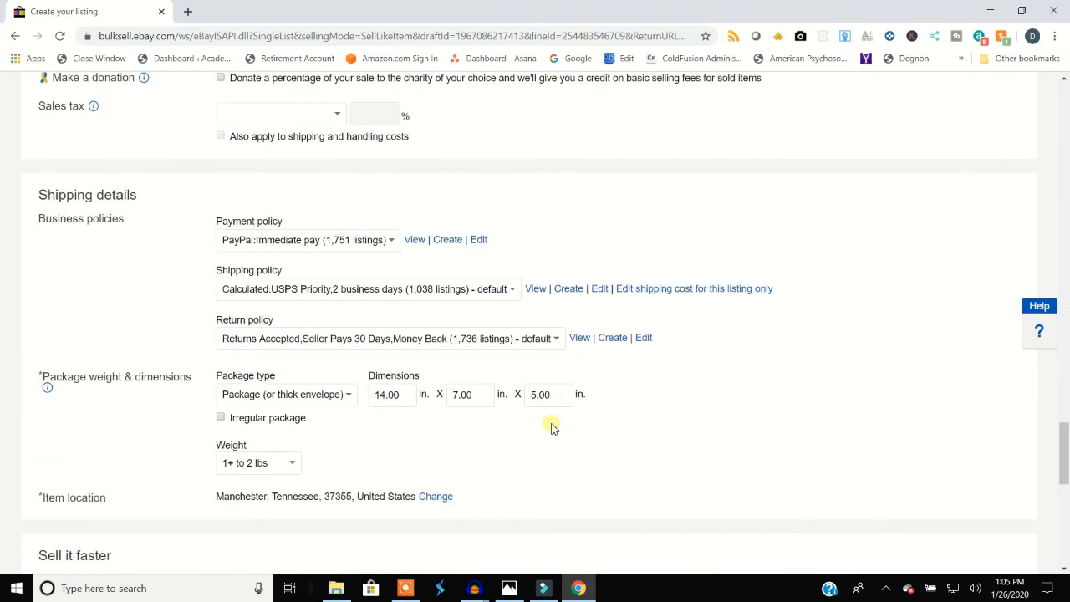
{"action": "scroll", "coordinate": [552, 428], "scroll_direction": "down", "scroll_amount": 15}
{"action": "left_click", "coordinate": [408, 514]}
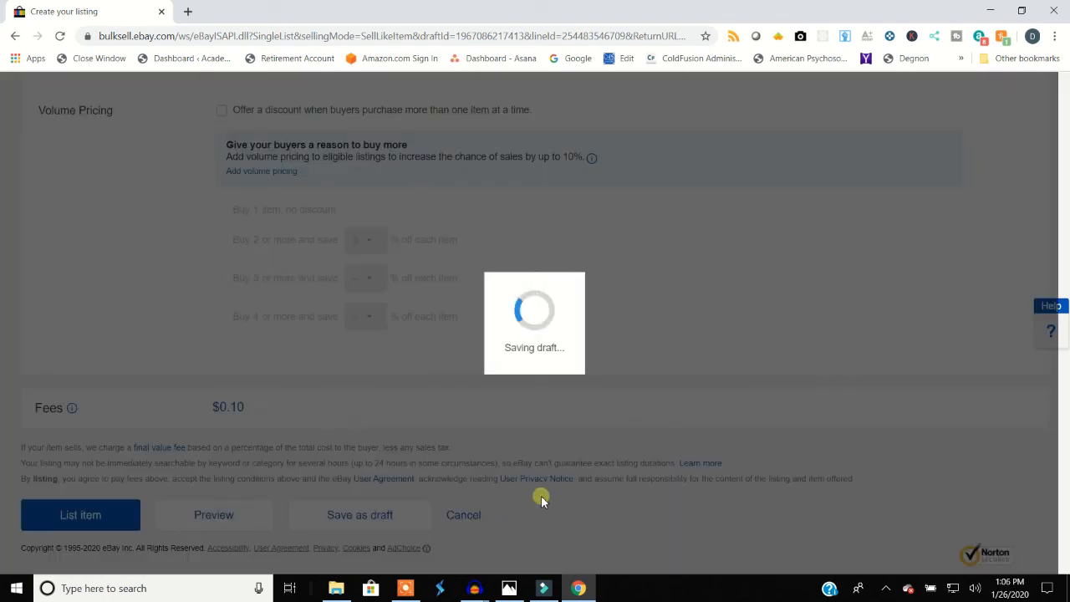